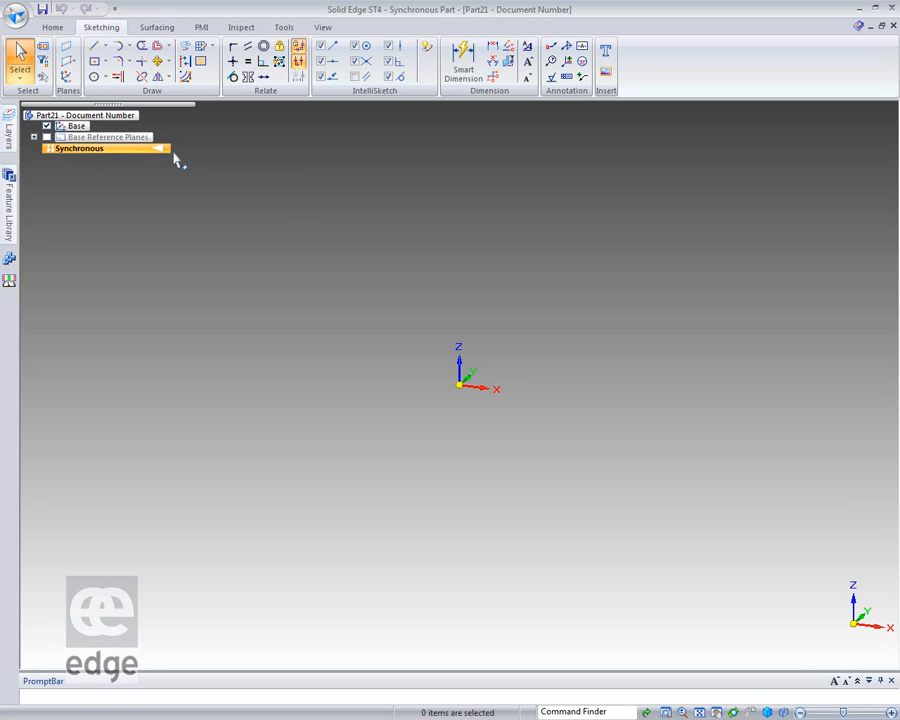
# Transition the part to the Ordered environment and start a sketch on the XZ plane.
pyautogui.rightClick(166, 153)
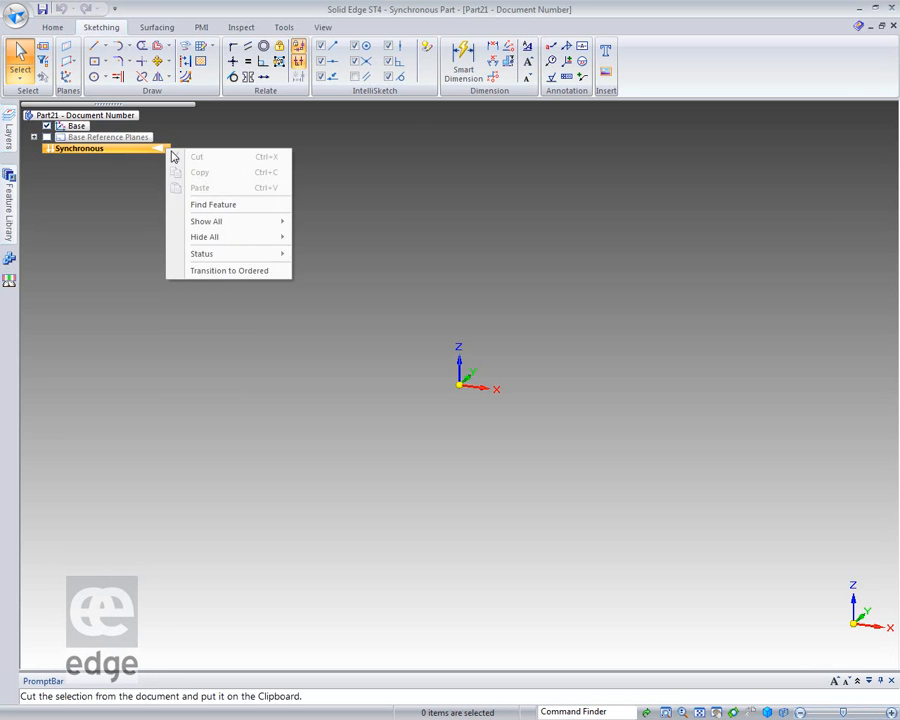
pyautogui.click(207, 271)
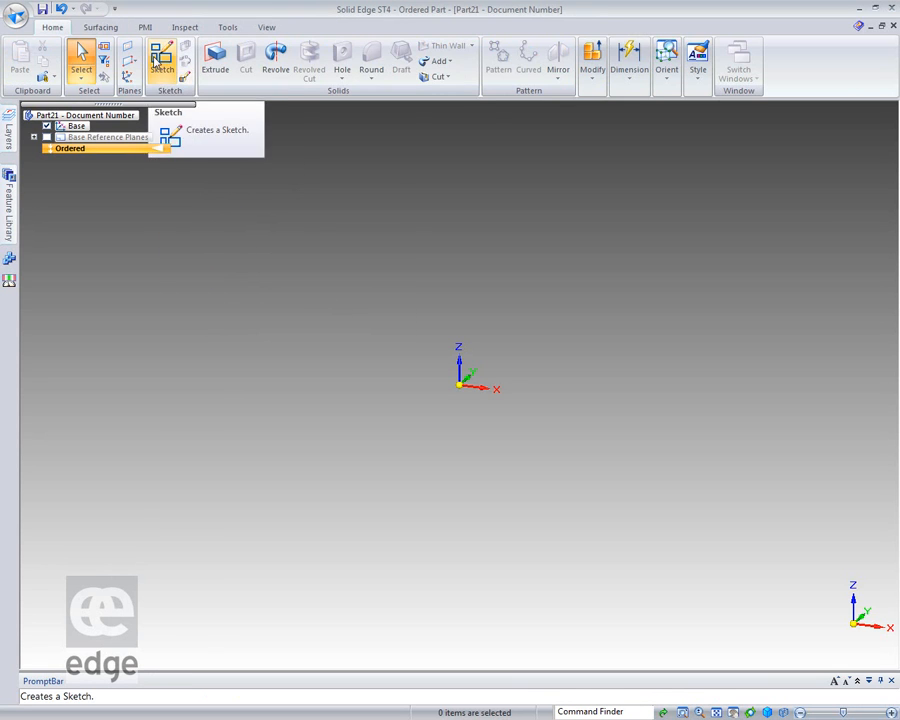
pyautogui.click(162, 60)
pyautogui.click(473, 368)
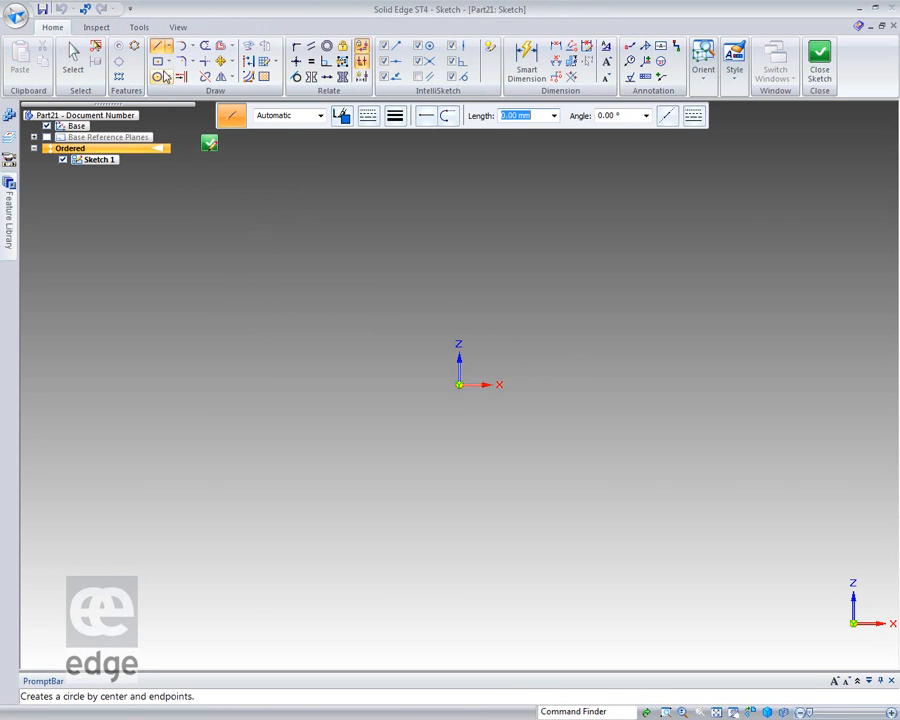
# Draw an open wavy curve through five points, with a high crest before the origin, a dip after it and a lower second crest.
pyautogui.click(168, 48)
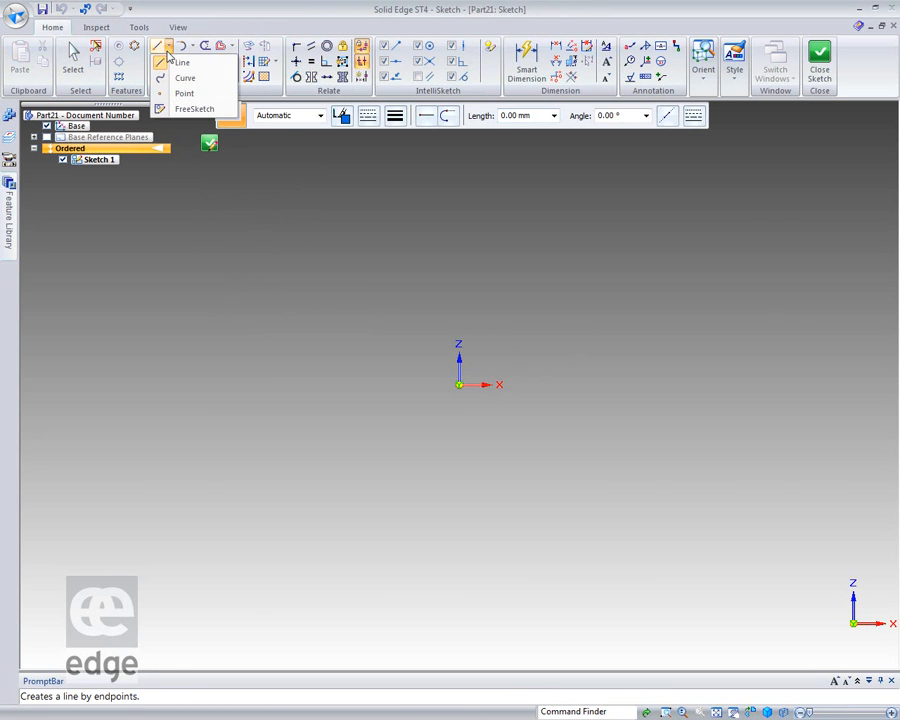
pyautogui.click(160, 79)
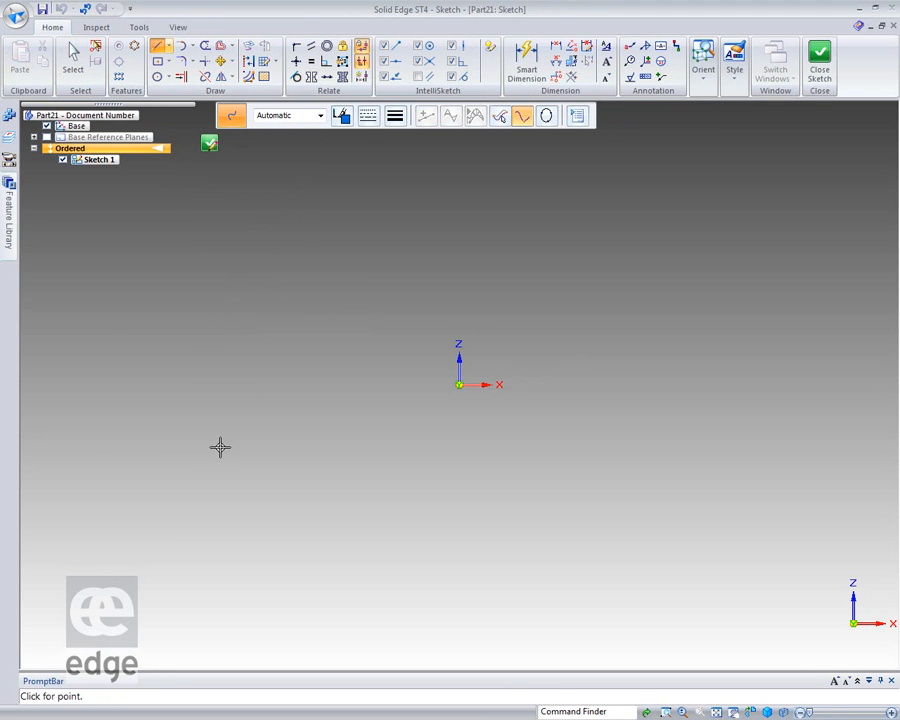
pyautogui.click(78, 456)
pyautogui.click(309, 294)
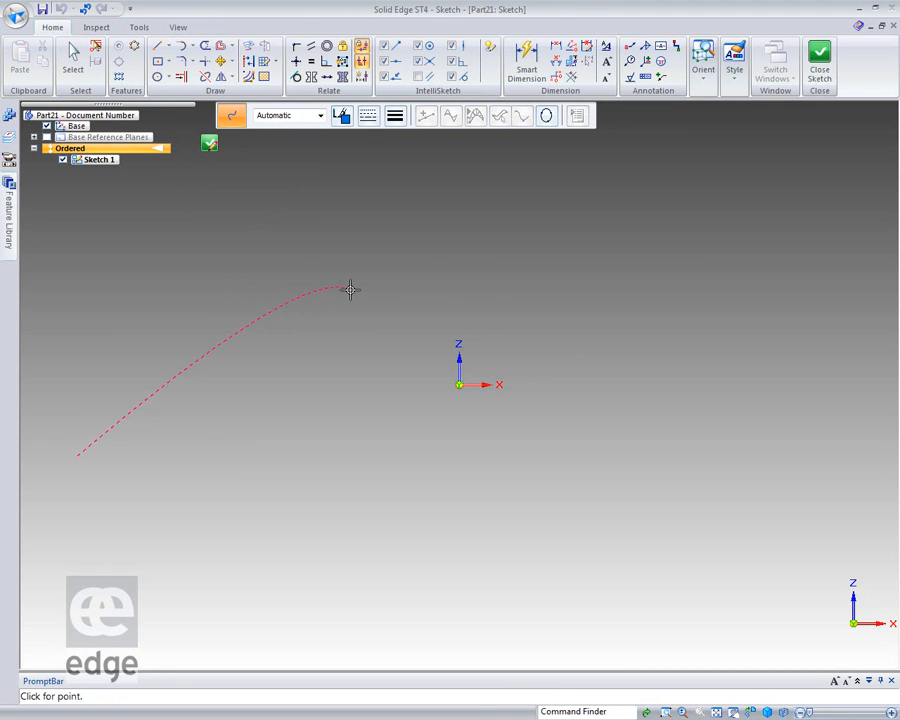
pyautogui.click(627, 409)
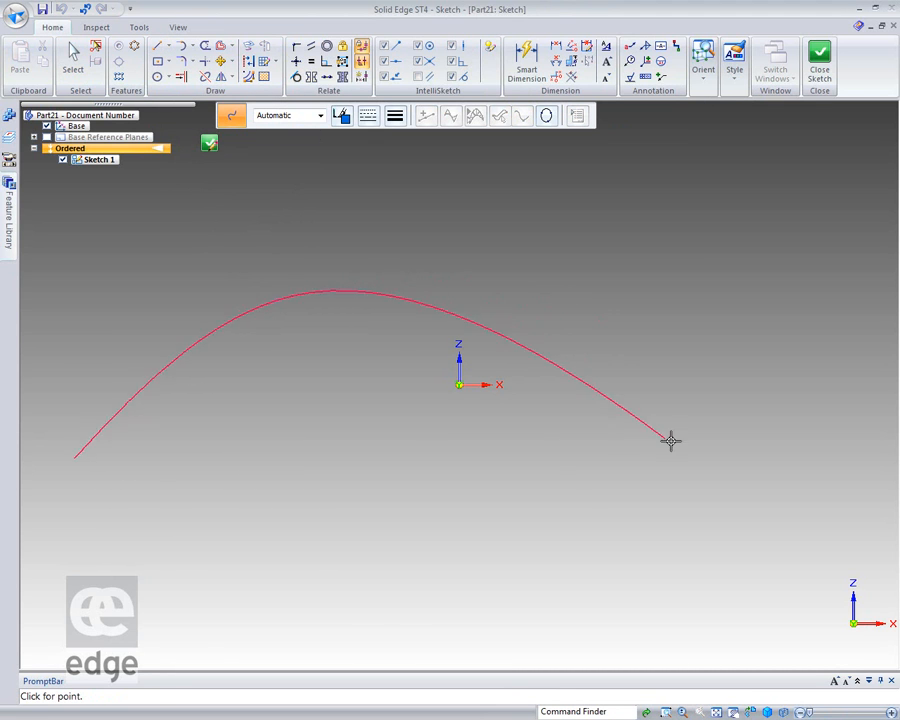
pyautogui.click(836, 369)
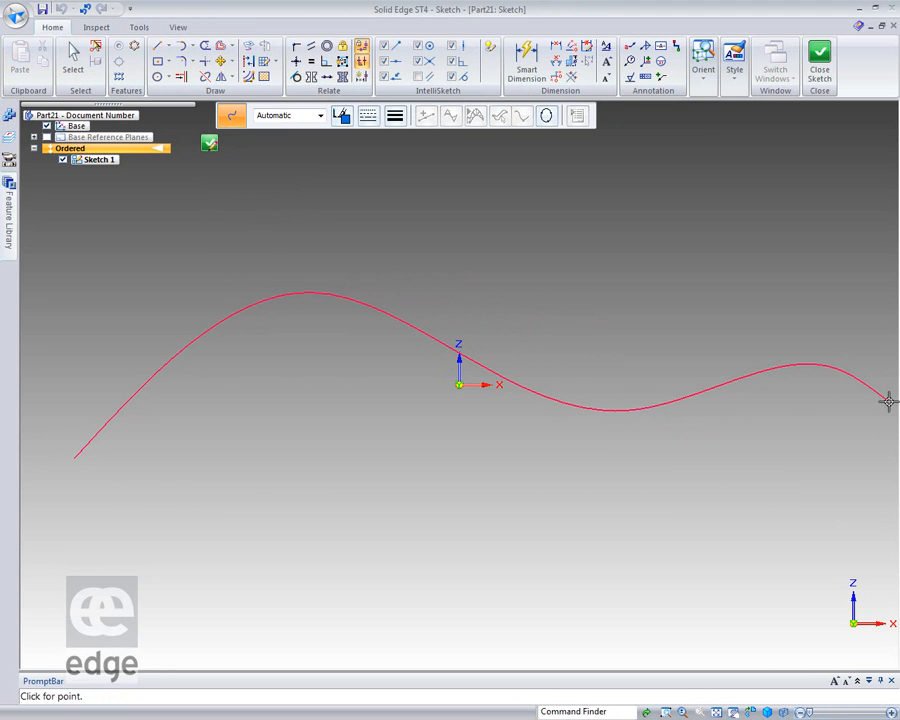
pyautogui.doubleClick(888, 401)
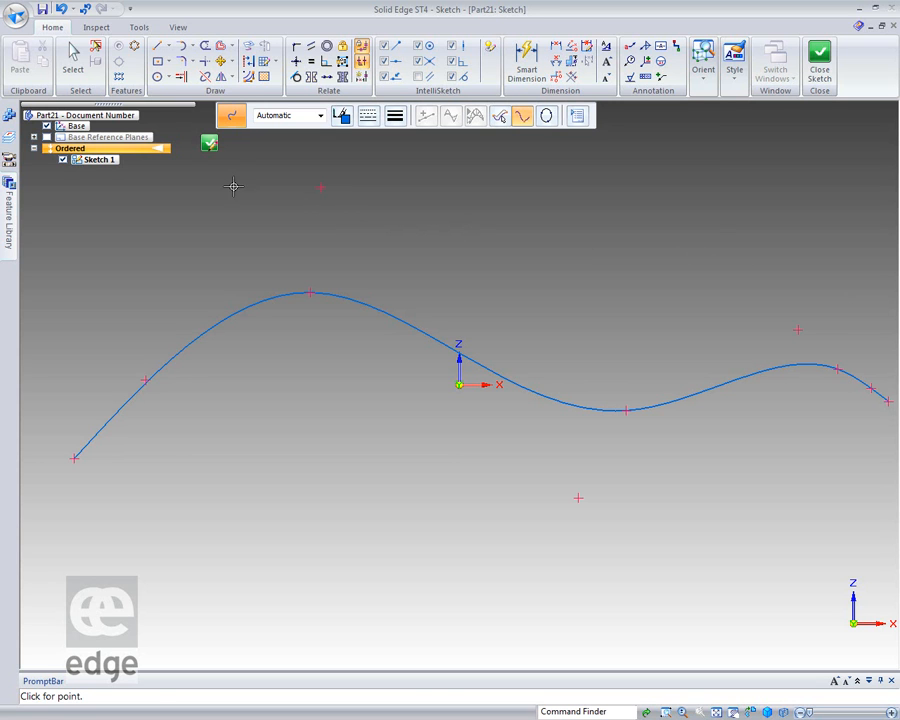
# Select the curve and, in Local Edit mode, shift the control vertex nearest its start up and outward and the first crest's edit point slightly toward the start.
pyautogui.click(72, 58)
pyautogui.click(270, 305)
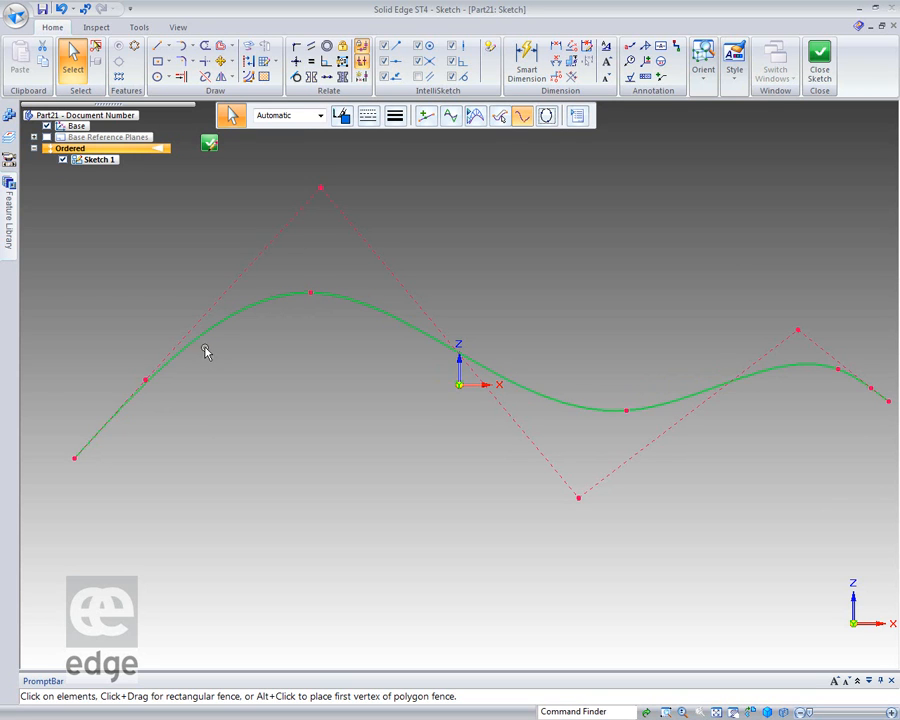
pyautogui.moveTo(144, 378); pyautogui.dragTo(133, 364)
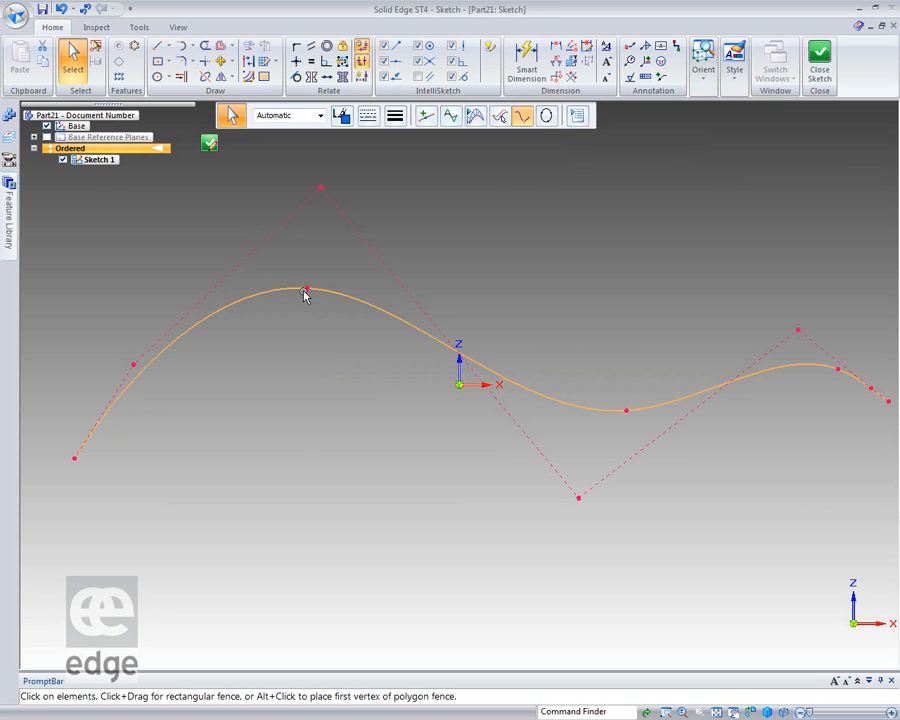
pyautogui.moveTo(308, 289)
pyautogui.mouseDown()
pyautogui.moveTo(305, 333)
pyautogui.moveTo(302, 282)
pyautogui.moveTo(297, 325)
pyautogui.moveTo(297, 292)
pyautogui.mouseUp()
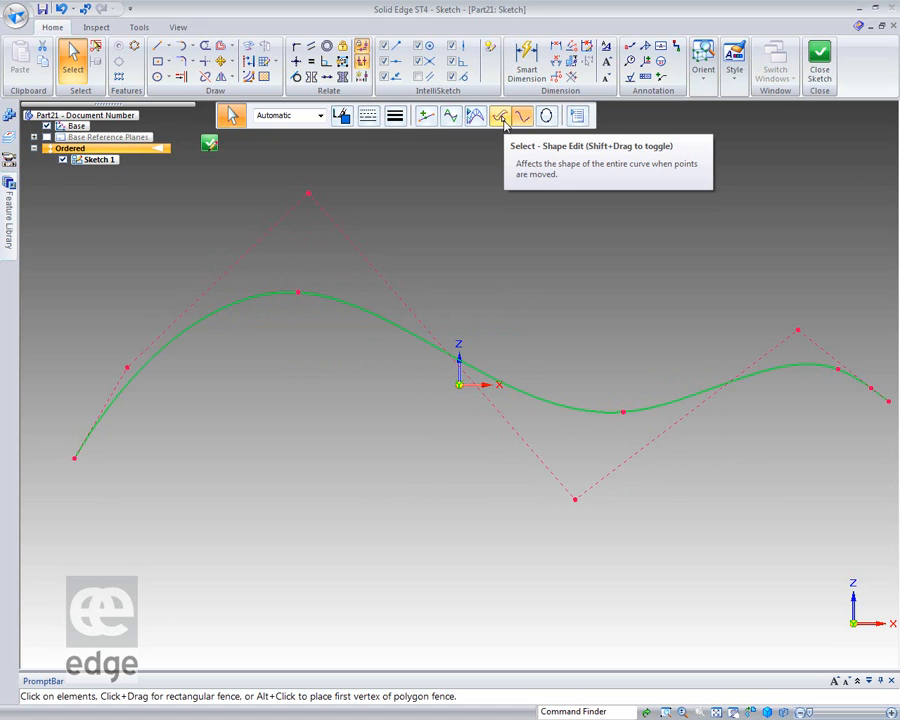
# Switch the curve to Shape Edit and move the first crest's edit point, its peak control vertex and the vertex above the start toward the start.
pyautogui.click(501, 117)
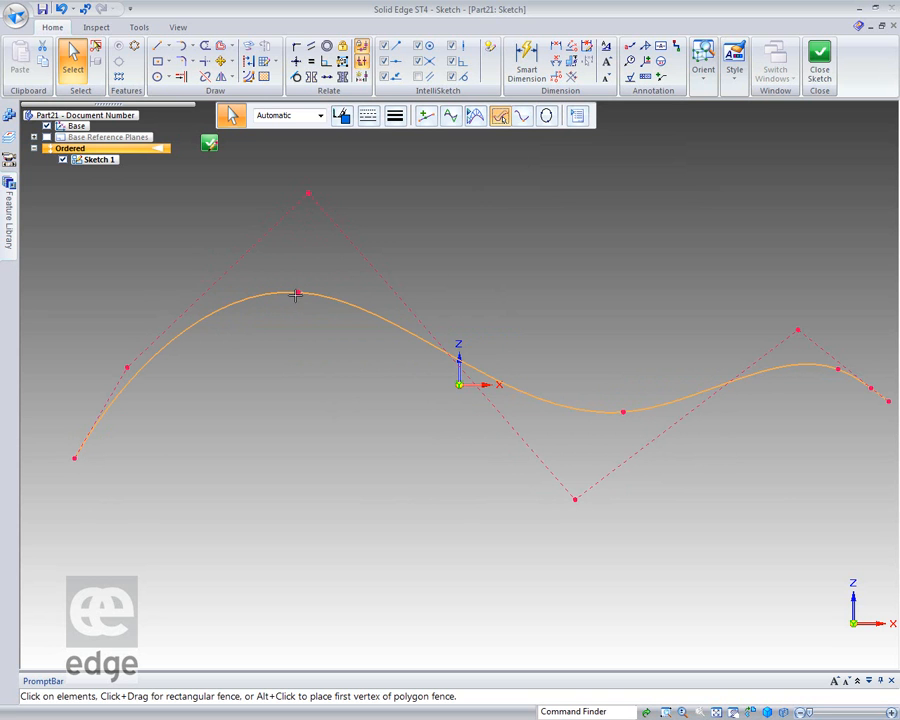
pyautogui.moveTo(296, 293)
pyautogui.mouseDown()
pyautogui.moveTo(301, 247)
pyautogui.moveTo(305, 386)
pyautogui.moveTo(303, 216)
pyautogui.moveTo(307, 366)
pyautogui.moveTo(319, 212)
pyautogui.moveTo(303, 224)
pyautogui.moveTo(277, 301)
pyautogui.moveTo(287, 293)
pyautogui.mouseUp()
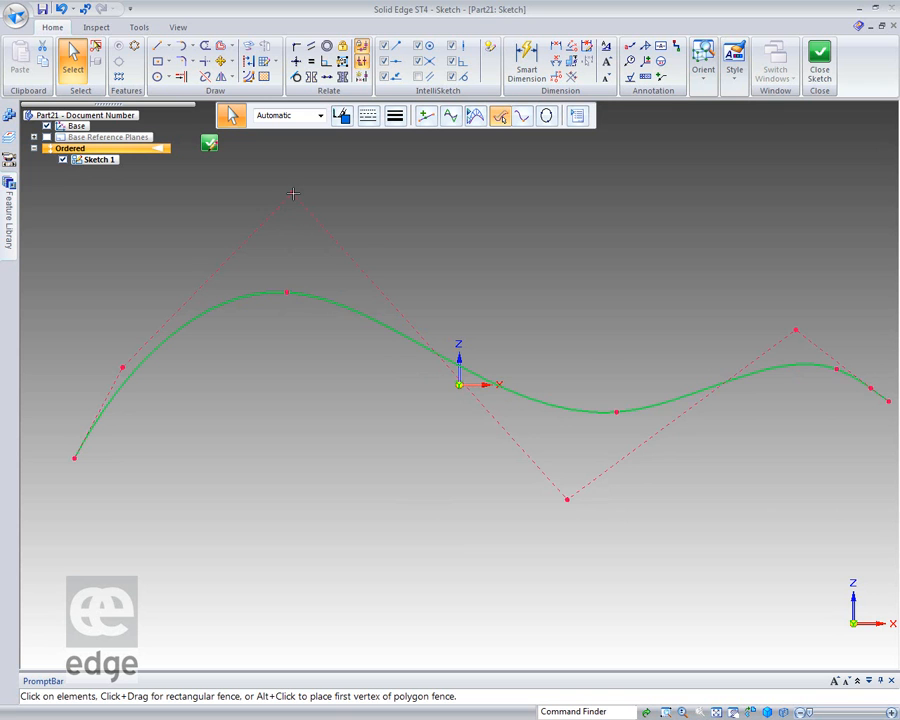
pyautogui.moveTo(293, 193); pyautogui.dragTo(259, 206)
pyautogui.moveTo(110, 370); pyautogui.dragTo(82, 363)
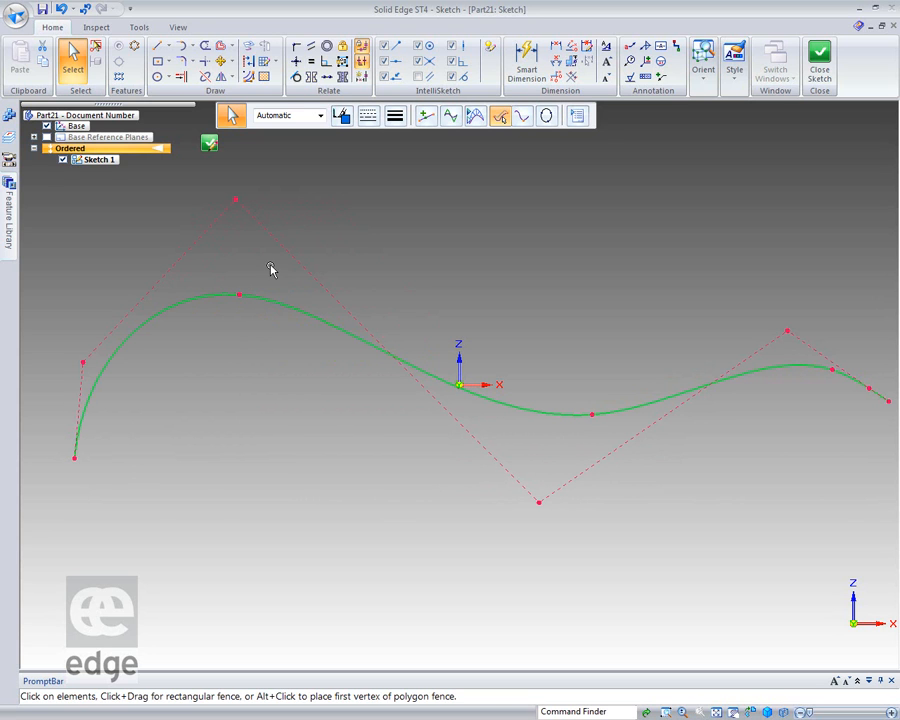
# Apply a Horizontal/Vertical relation to align the first control vertex vertically with the curve's start point.
pyautogui.click(296, 63)
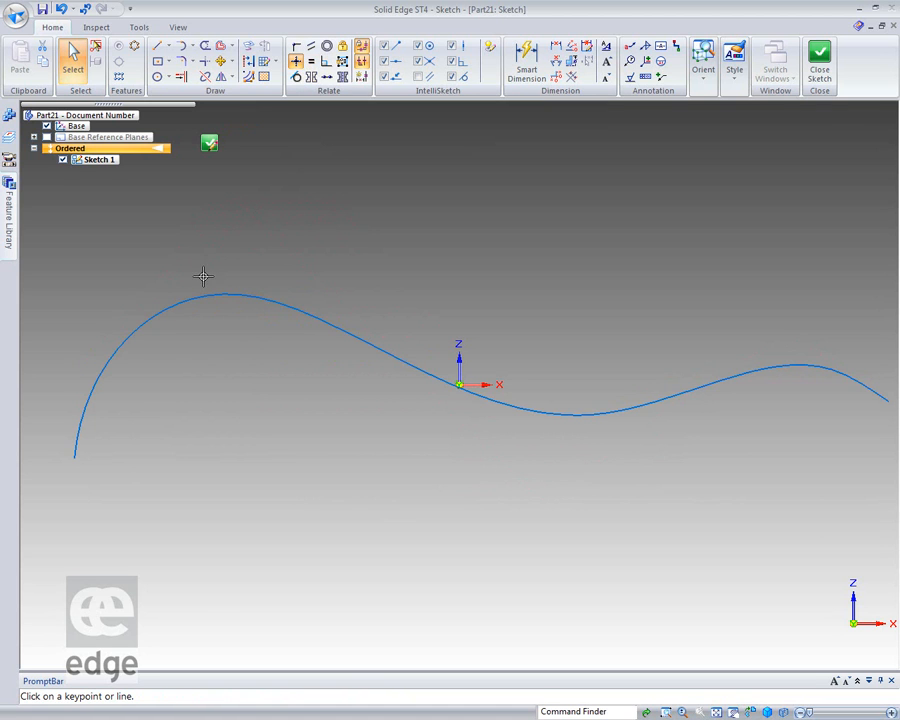
pyautogui.click(83, 361)
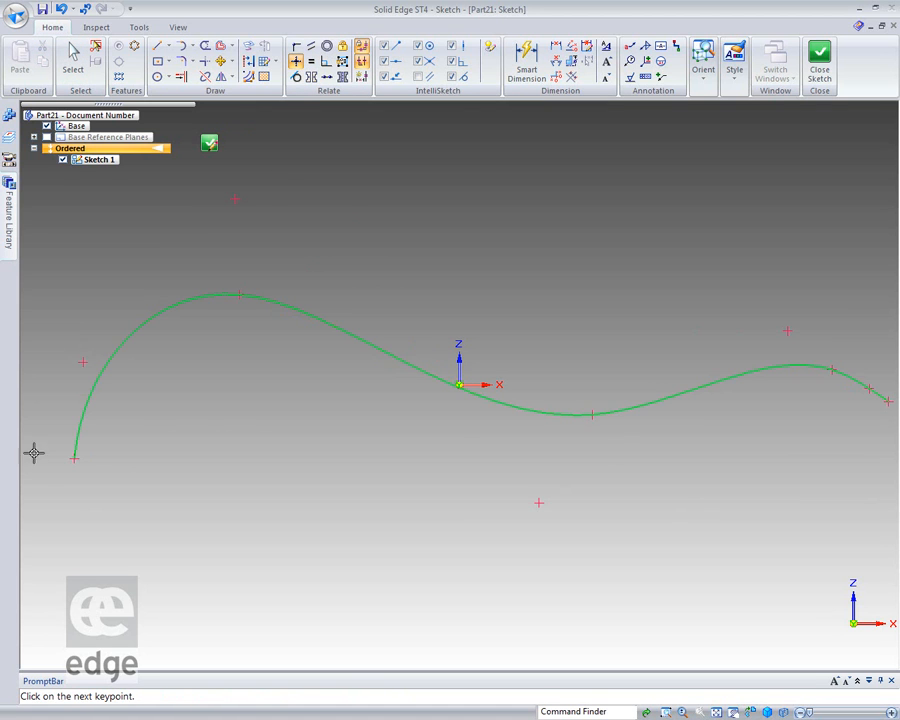
pyautogui.click(75, 459)
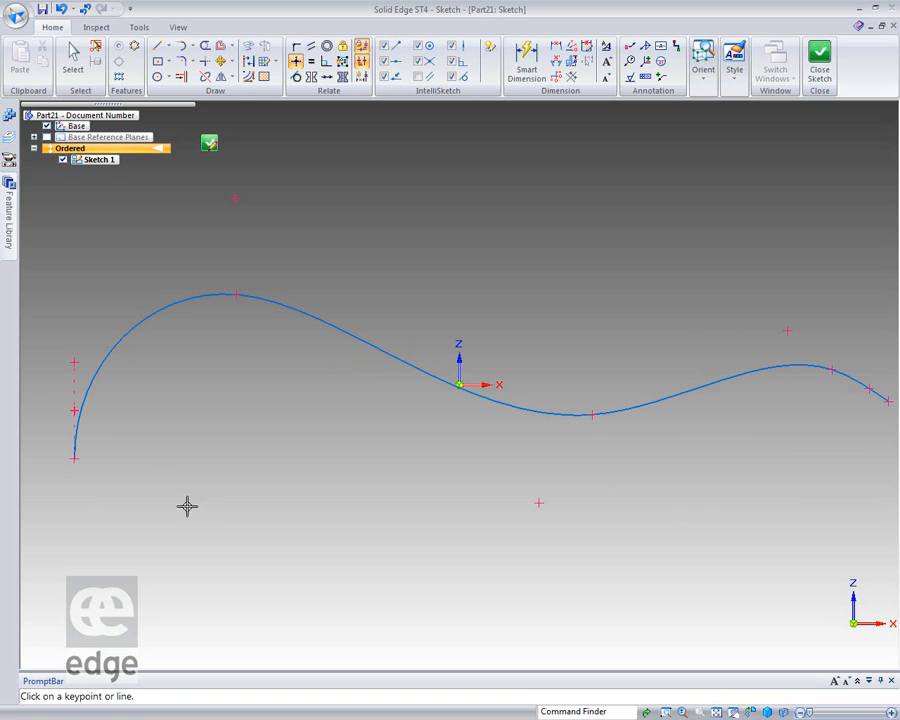
# Reselect the curve, raise the vertically aligned control vertex, and lower the peak control vertex to nearly the same height, farther from the start.
pyautogui.click(73, 60)
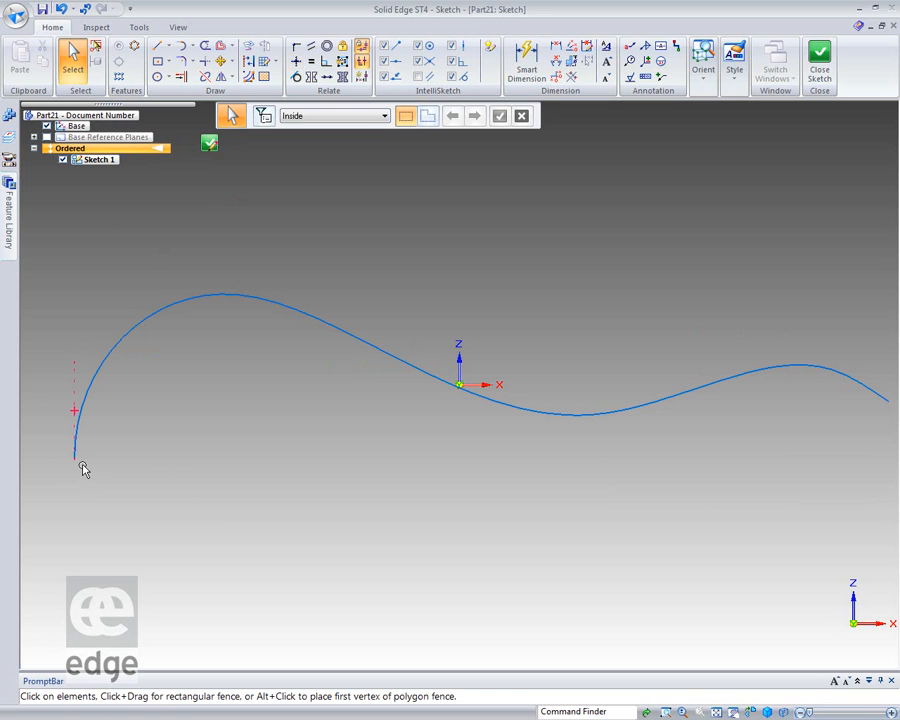
pyautogui.click(106, 358)
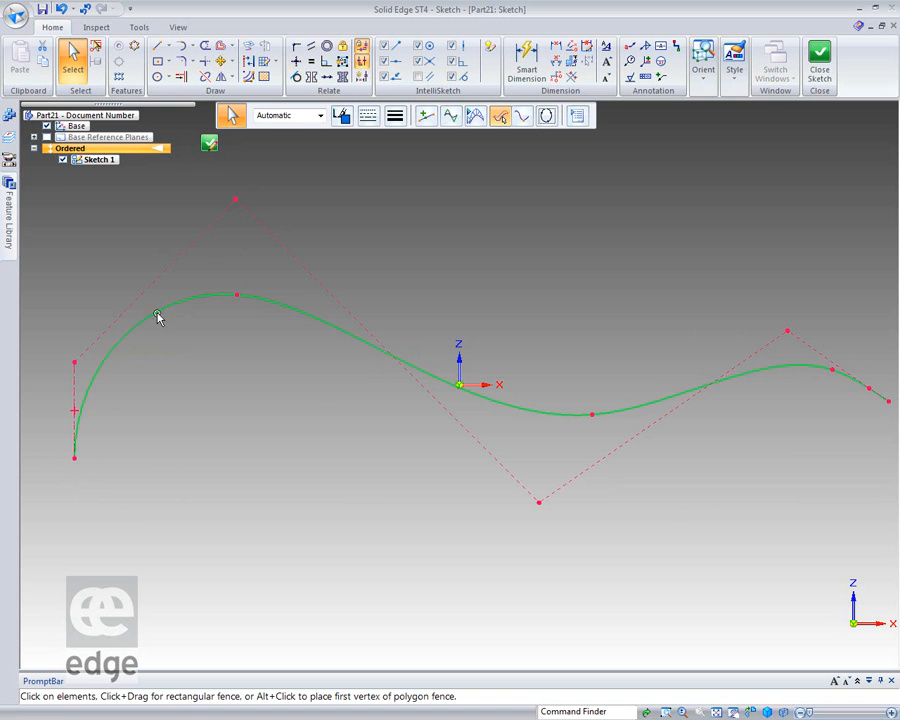
pyautogui.moveTo(73, 363); pyautogui.dragTo(75, 290)
pyautogui.moveTo(240, 142); pyautogui.dragTo(318, 290)
# Switch the curve to Local Edit and align the two control vertices above the first crest with a Horizontal/Vertical relation.
pyautogui.click(521, 118)
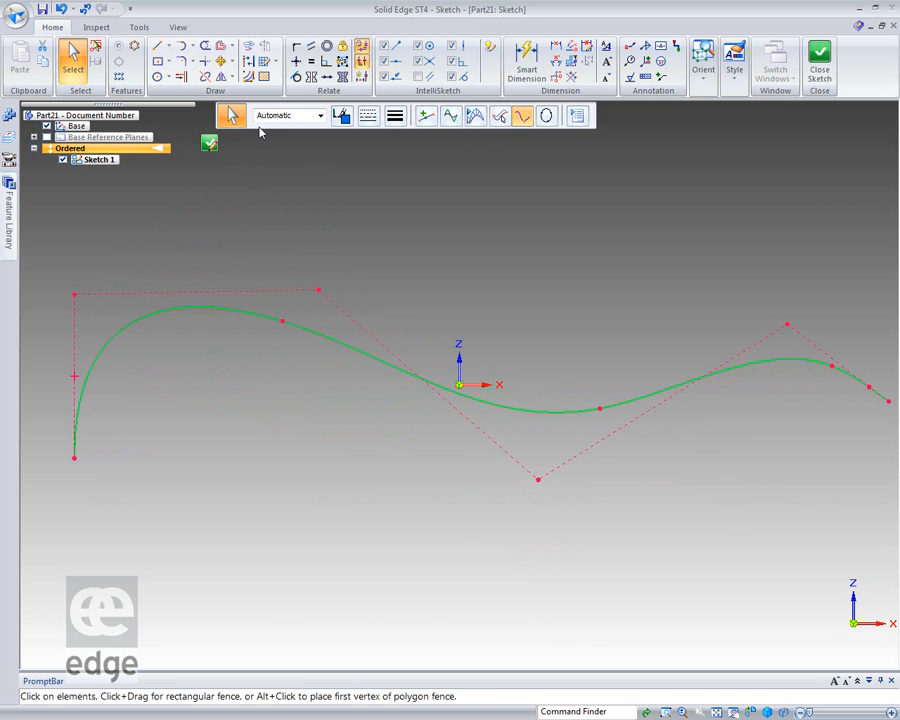
pyautogui.click(296, 61)
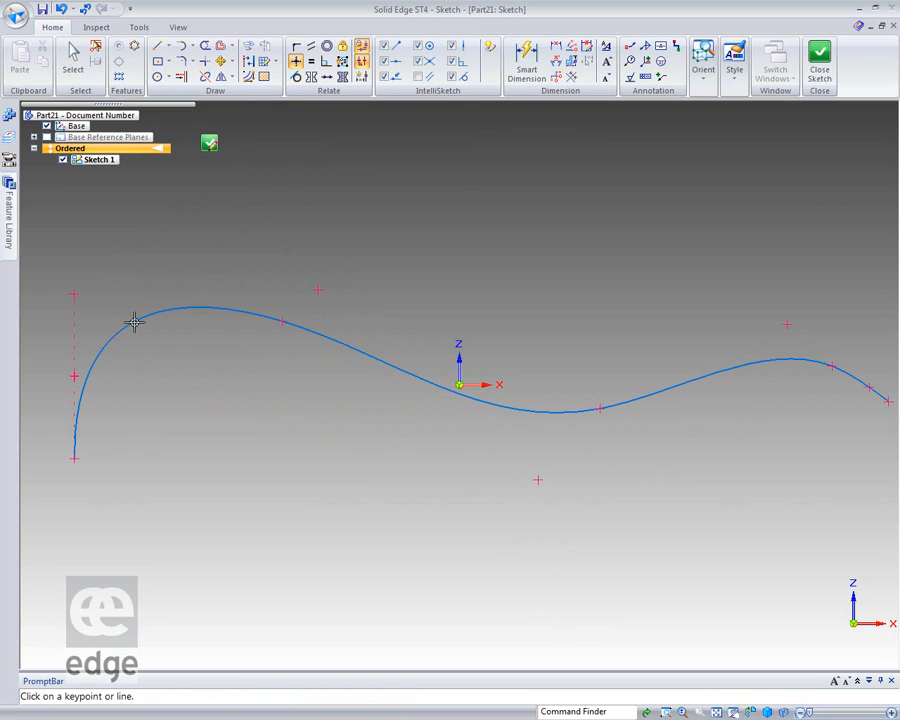
pyautogui.click(73, 295)
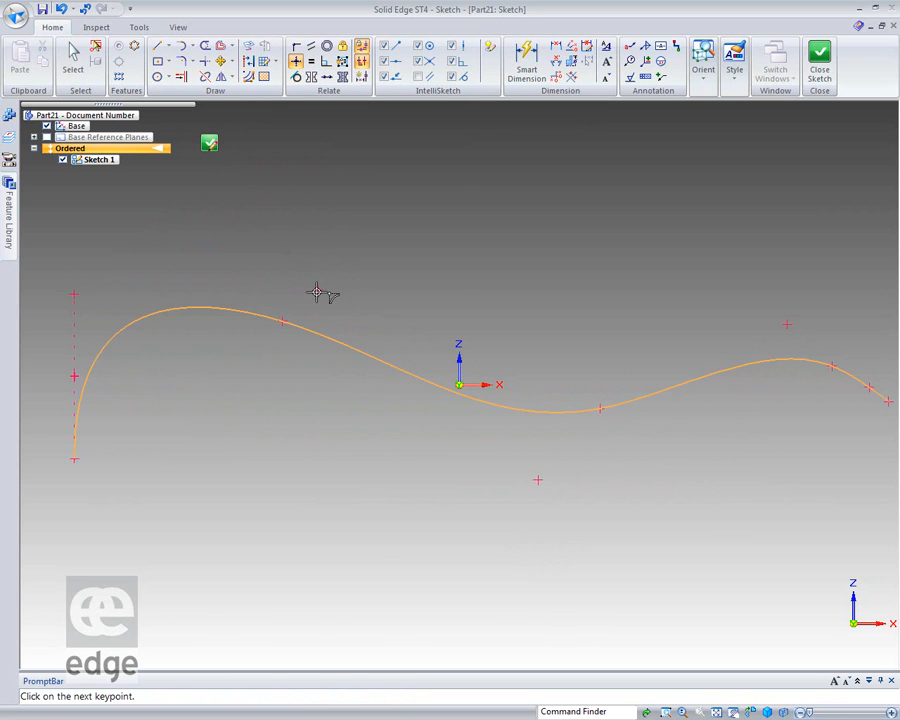
pyautogui.click(317, 290)
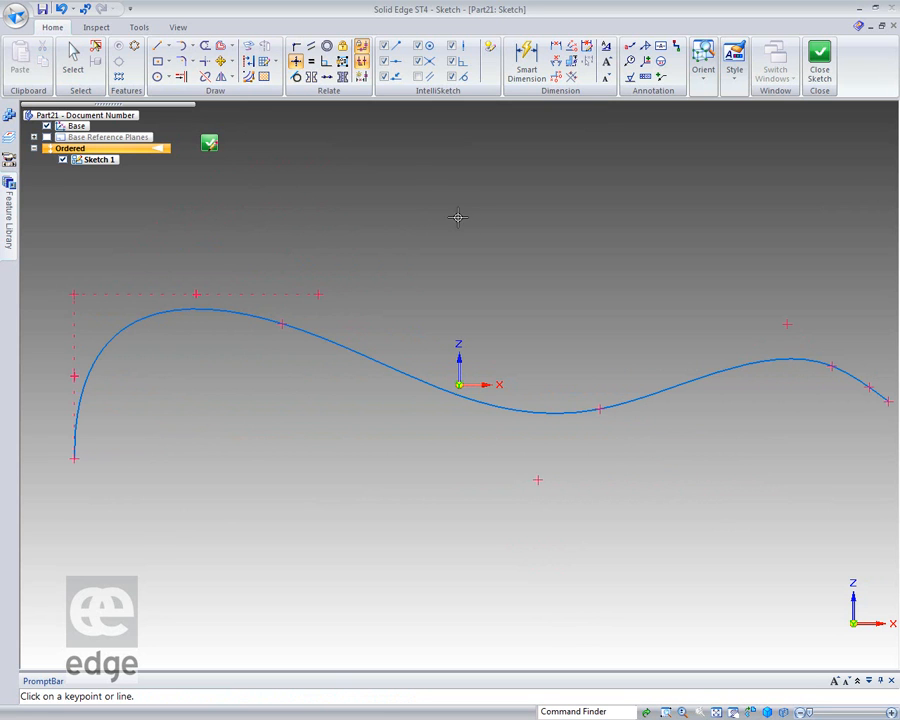
# Select the curve and move the edit point just past the first crest up to about 92 mm above the curve's start point.
pyautogui.click(72, 60)
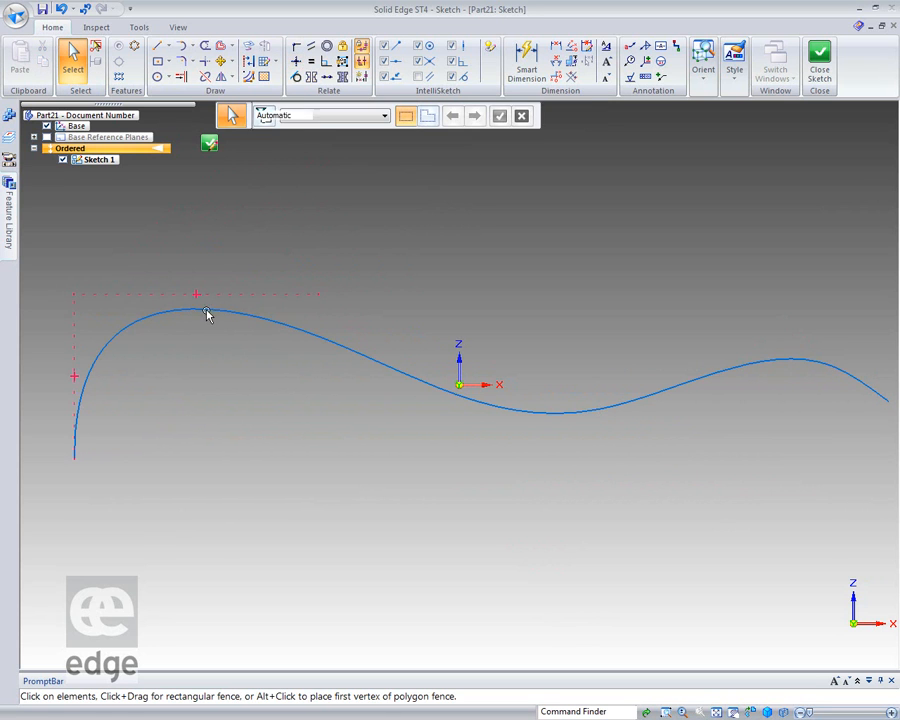
pyautogui.click(207, 314)
pyautogui.moveTo(281, 325); pyautogui.dragTo(290, 268)
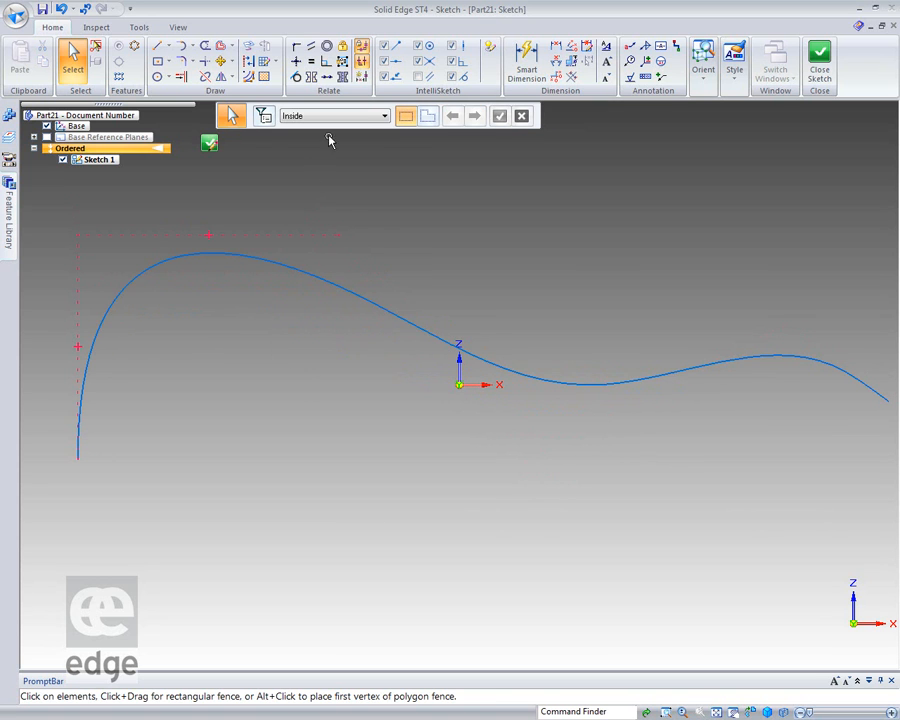
# Dimension the vertical distance between the curve's start point and the control vertex directly above it, placing the dimension outside the curve.
pyautogui.click(555, 47)
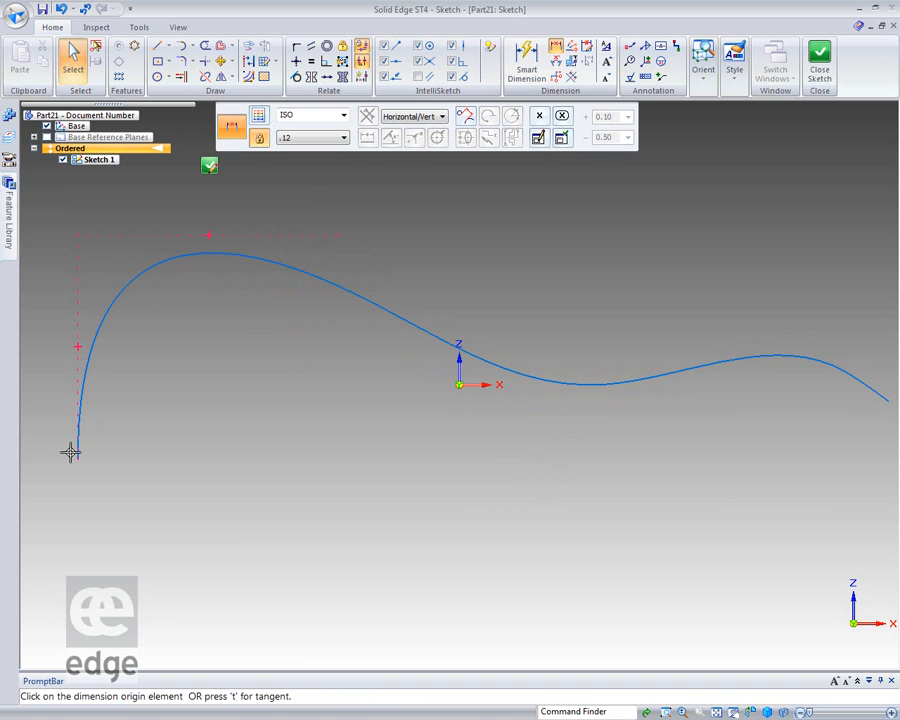
pyautogui.click(74, 455)
pyautogui.click(77, 235)
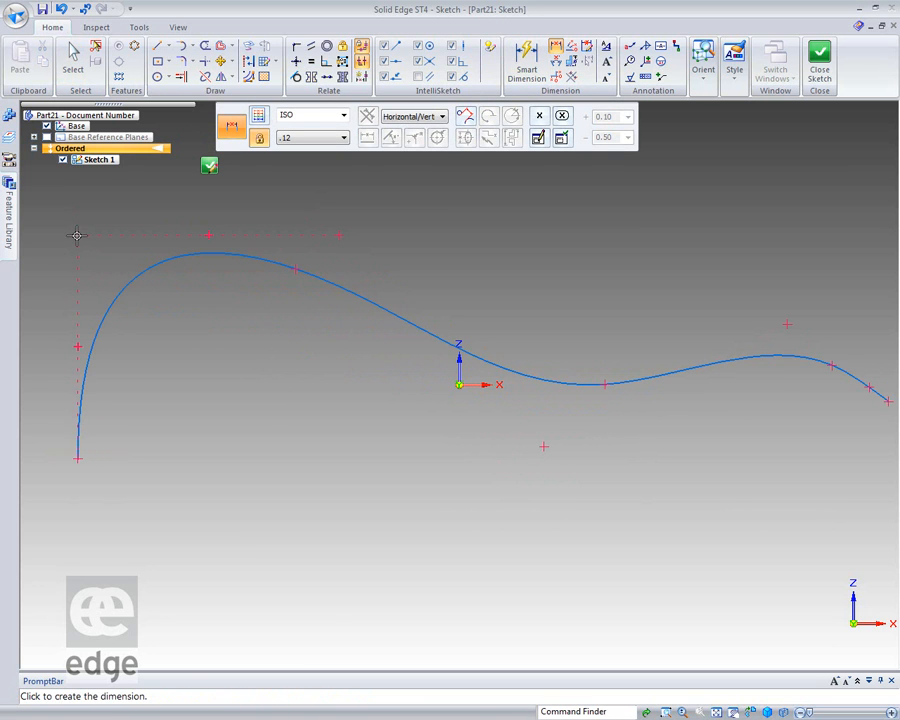
pyautogui.click(42, 295)
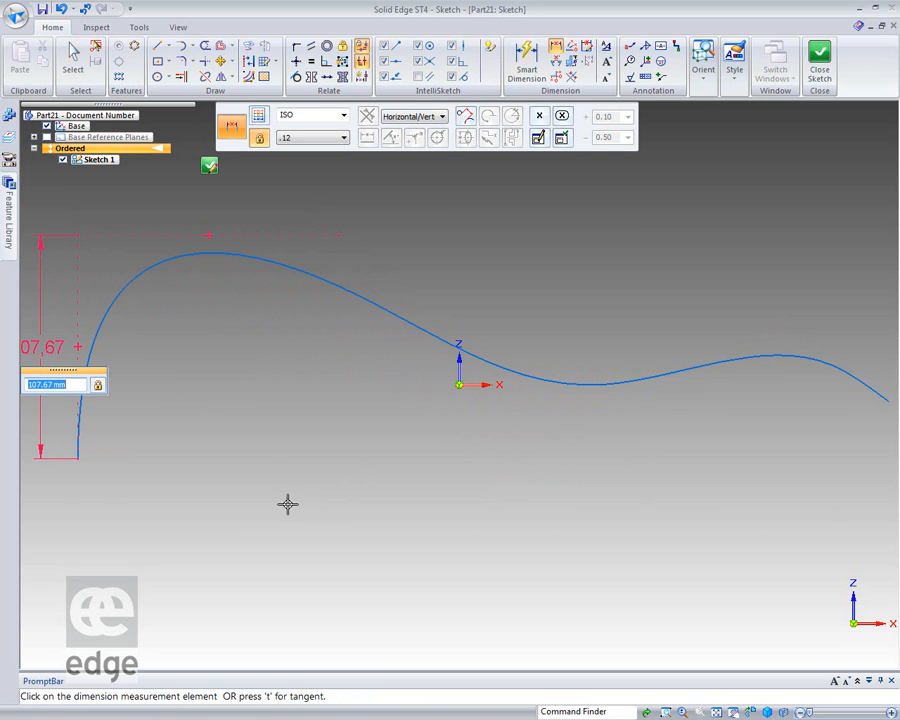
pyautogui.click(199, 516)
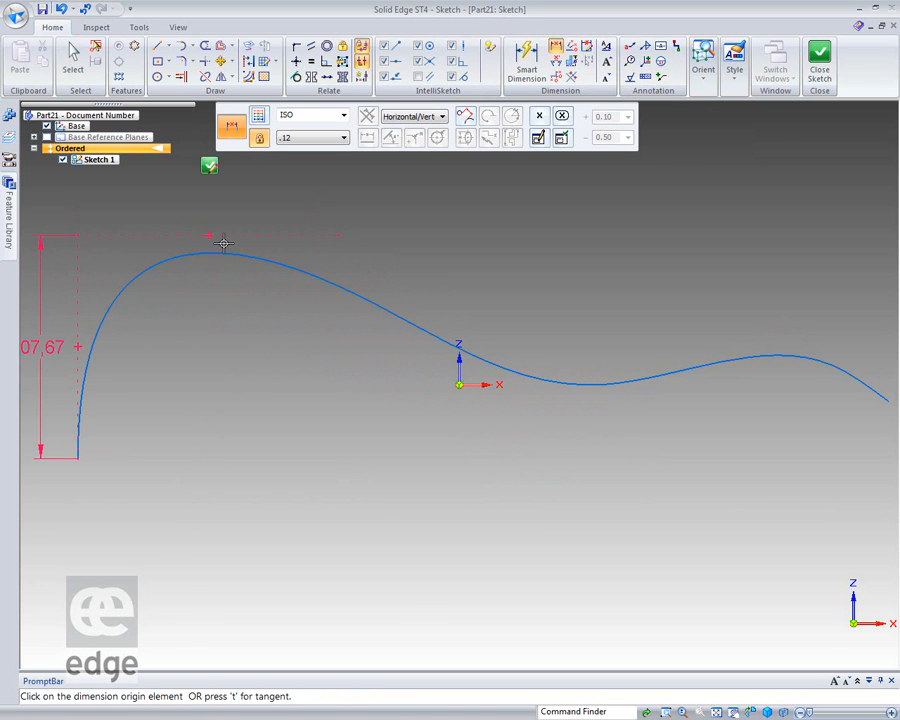
# Dimension the height of the edit point just past the first crest from the curve's start point, placing the dimension under the curve.
pyautogui.click(299, 269)
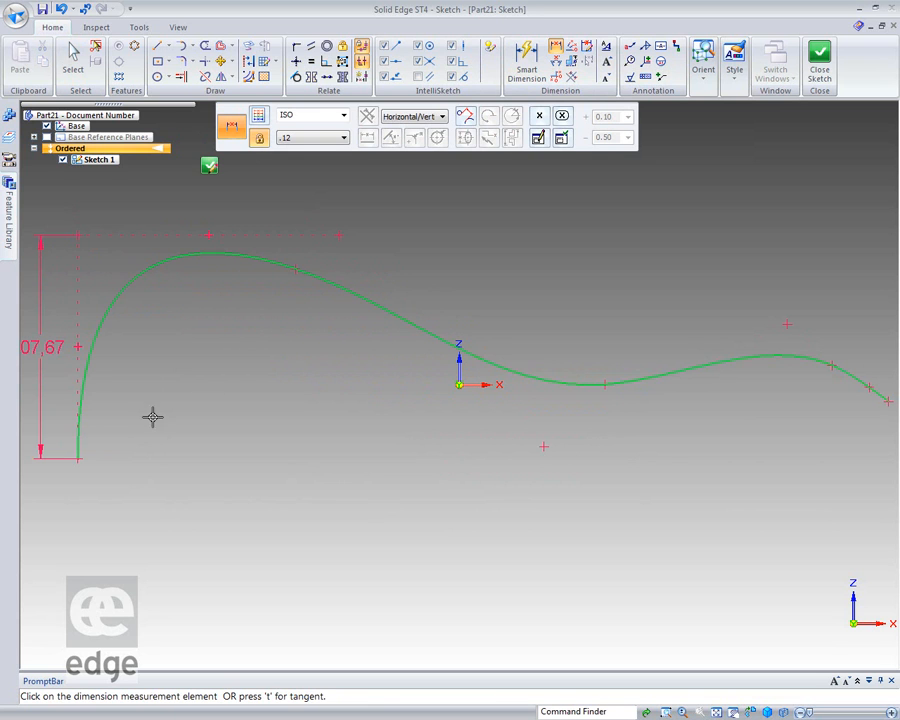
pyautogui.click(77, 458)
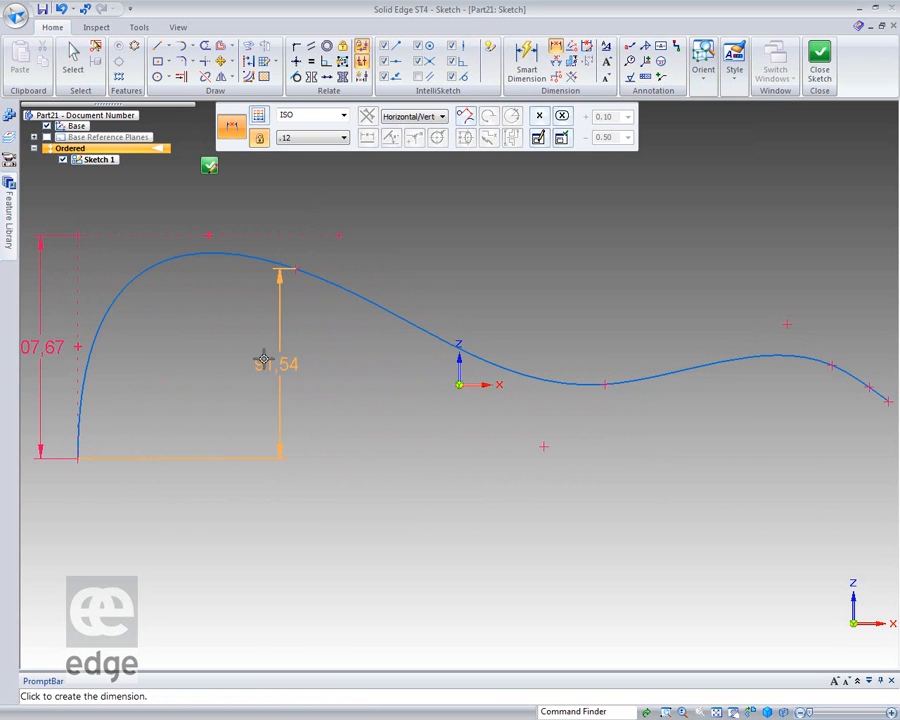
pyautogui.click(240, 365)
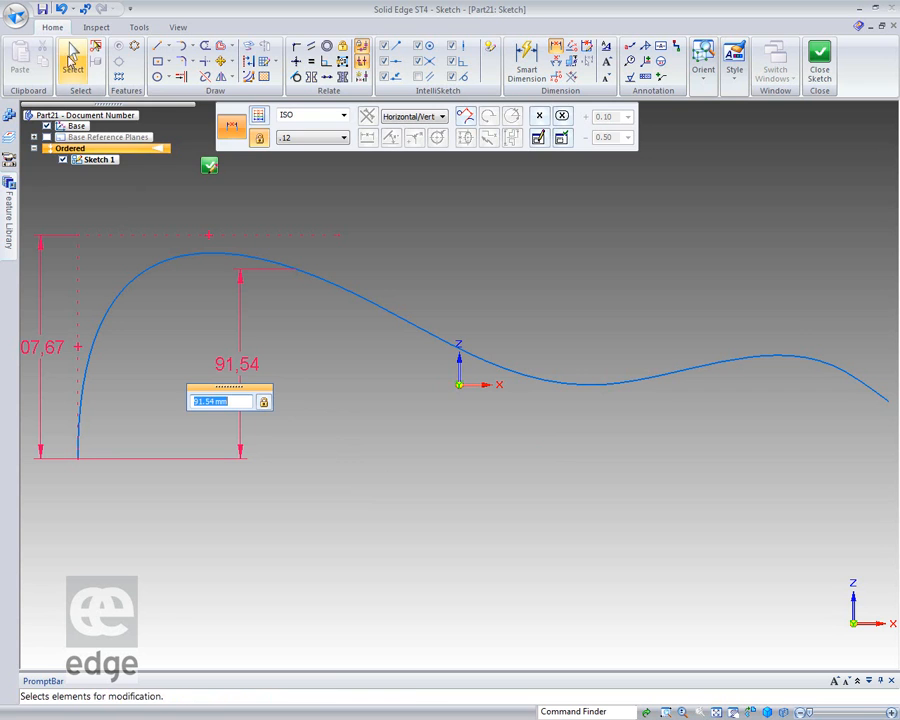
pyautogui.click(72, 58)
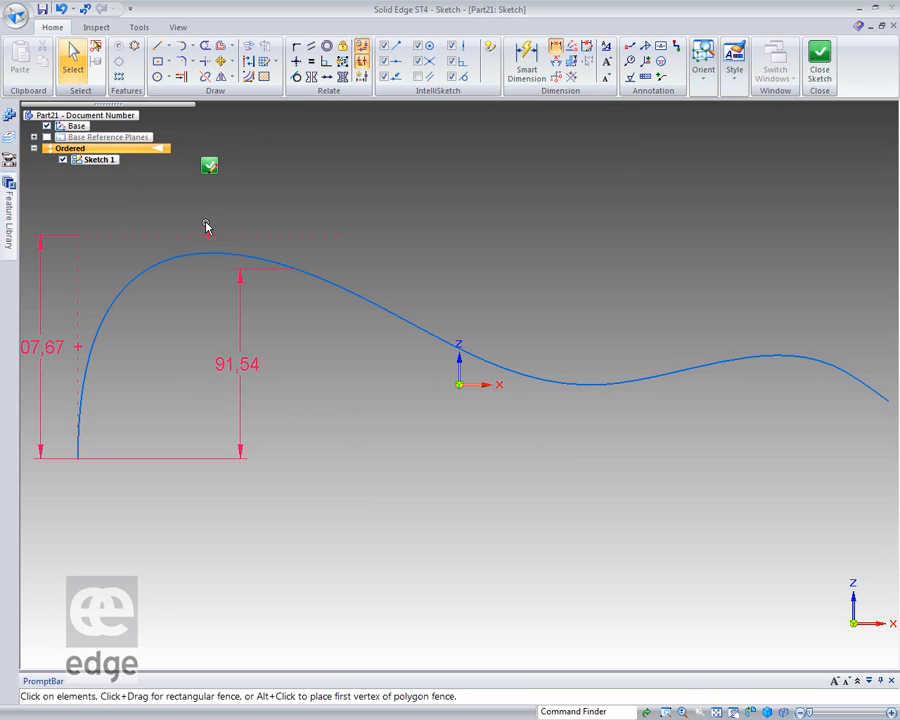
# Show the curve's curvature comb and nudge the control vertex below the trough slightly downward to see how the comb responds.
pyautogui.click(387, 312)
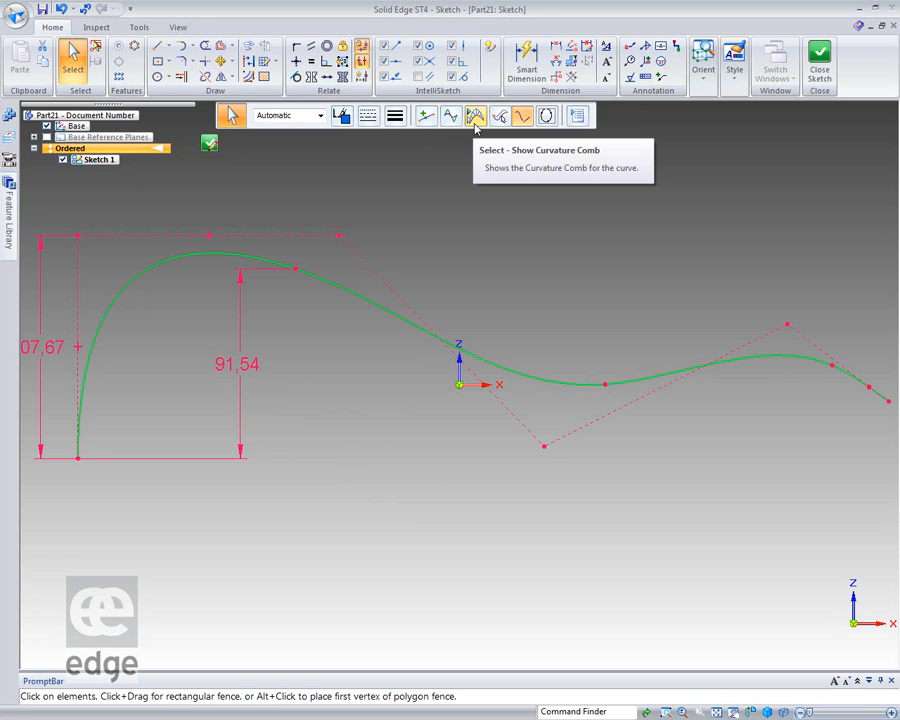
pyautogui.click(475, 117)
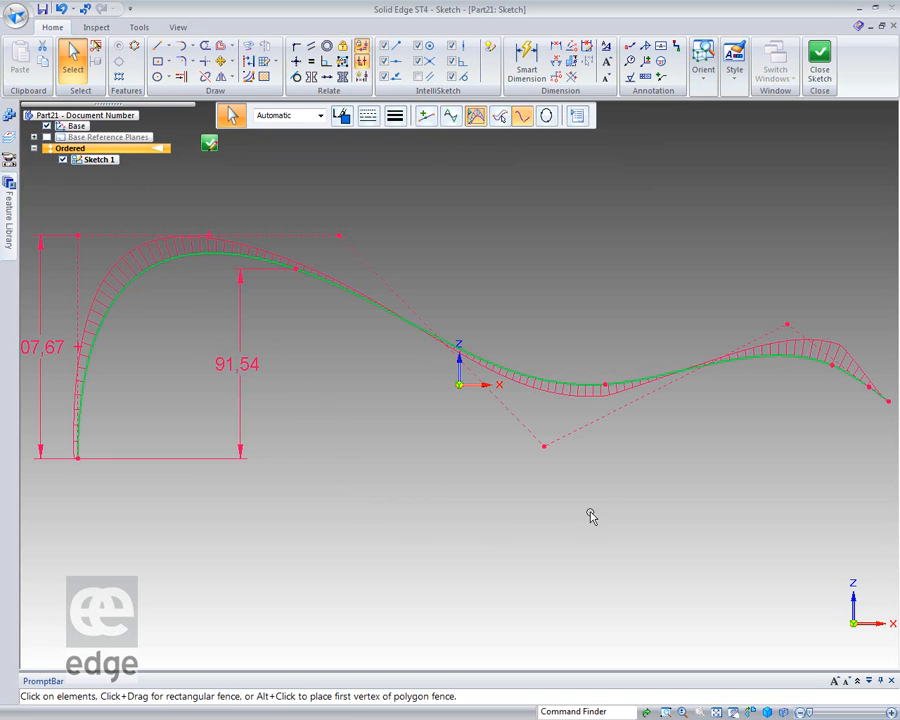
pyautogui.moveTo(545, 447)
pyautogui.mouseDown()
pyautogui.moveTo(552, 486)
pyautogui.moveTo(548, 454)
pyautogui.mouseUp()
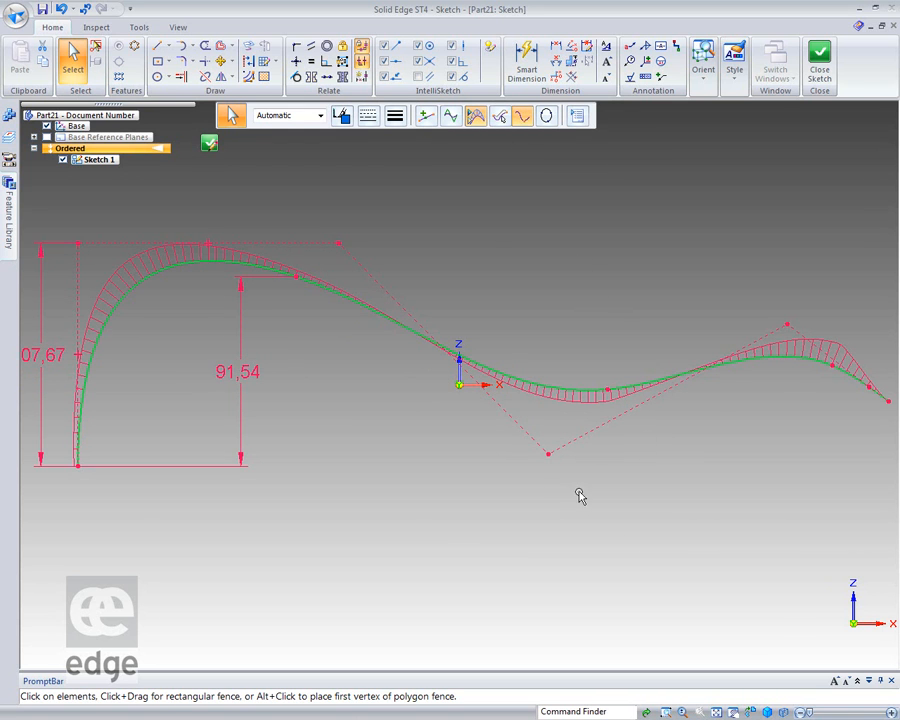
pyautogui.moveTo(548, 454)
pyautogui.mouseDown()
pyautogui.moveTo(536, 508)
pyautogui.moveTo(543, 454)
pyautogui.mouseUp()
# Delete the two vertical height dimensions measured from the curve's start point.
pyautogui.click(41, 330)
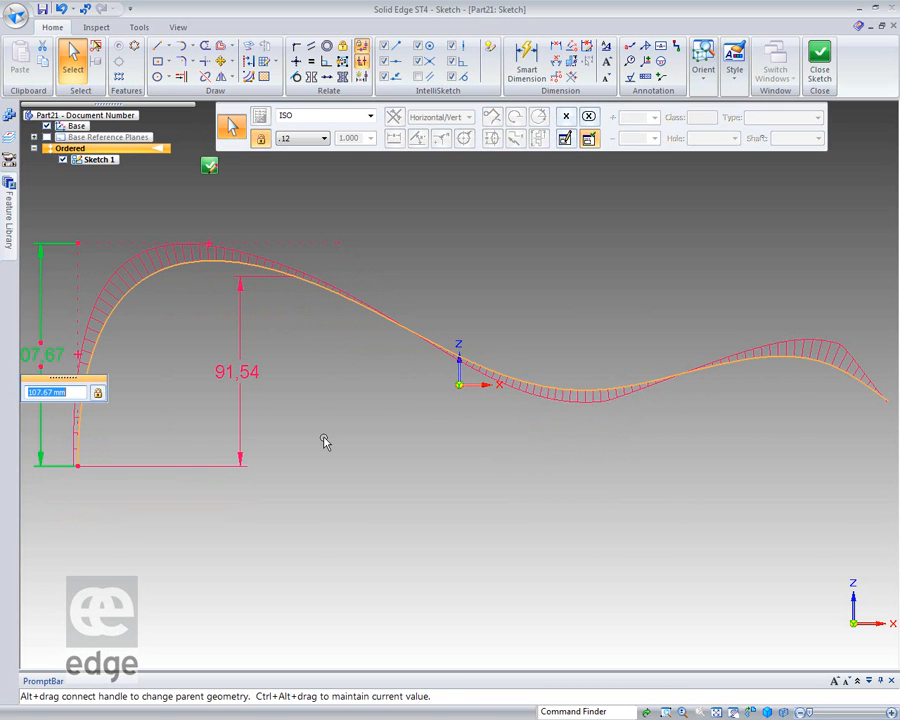
pyautogui.press('BackSpace')
pyautogui.press('Escape')
pyautogui.click(42, 298)
pyautogui.press('Delete')
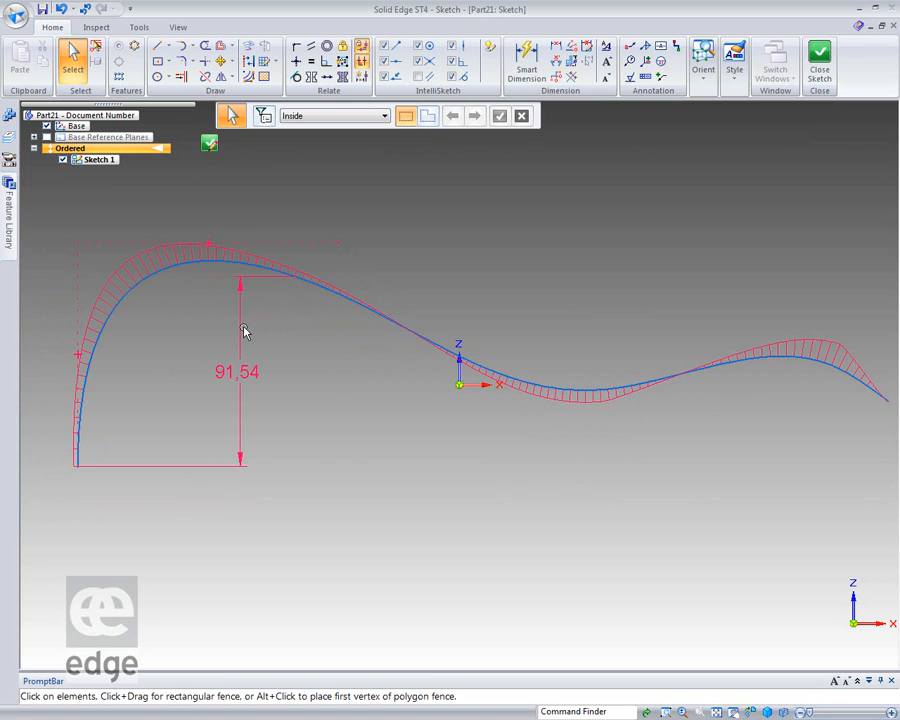
# Select the curve and pull the control vertex below the trough well downward to deepen the trough, then deselect the curve.
pyautogui.click(584, 395)
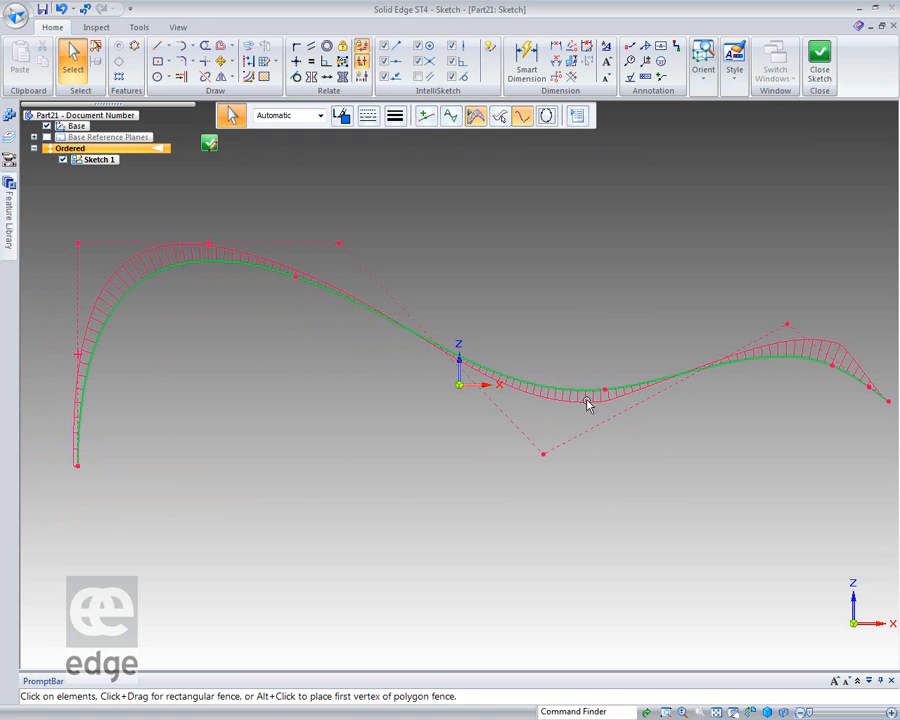
pyautogui.moveTo(541, 456); pyautogui.dragTo(577, 537)
pyautogui.press('Escape')
pyautogui.click(291, 291)
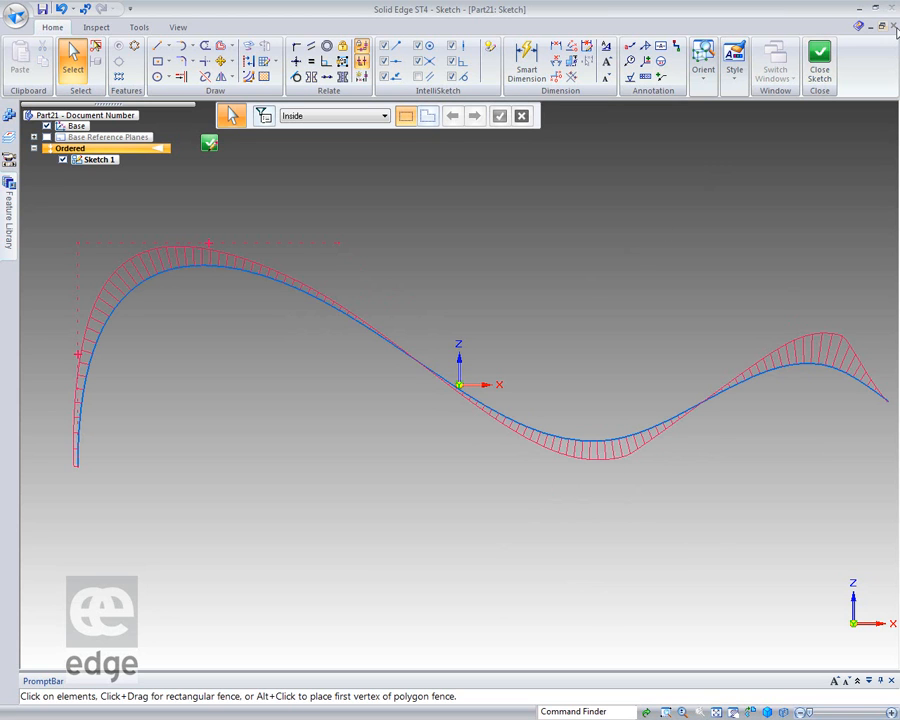
# Finish the spline sketch and close the part document without saving.
pyautogui.click(208, 146)
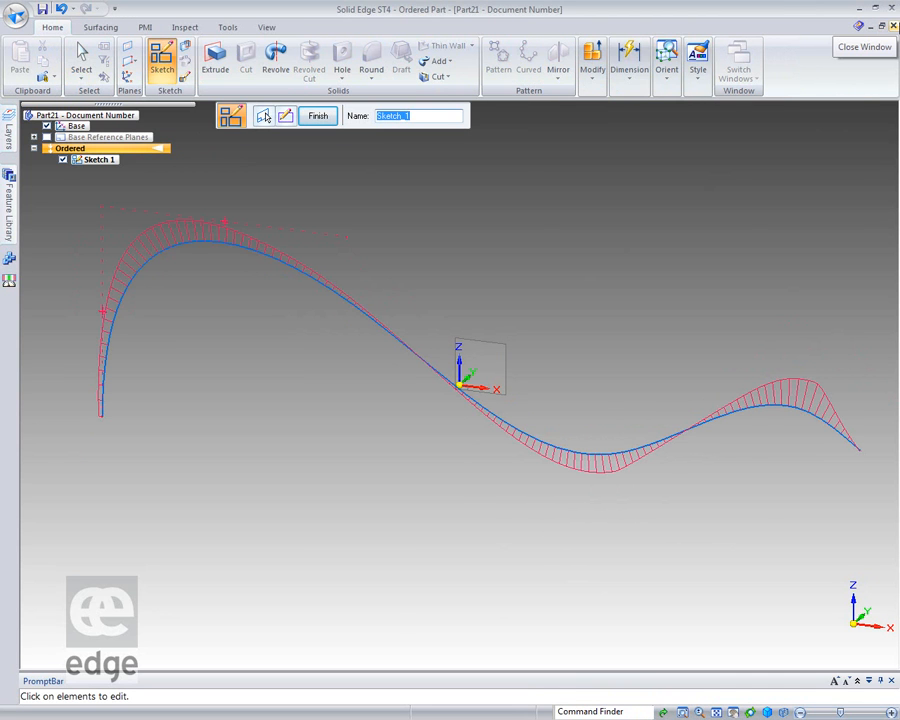
pyautogui.click(893, 26)
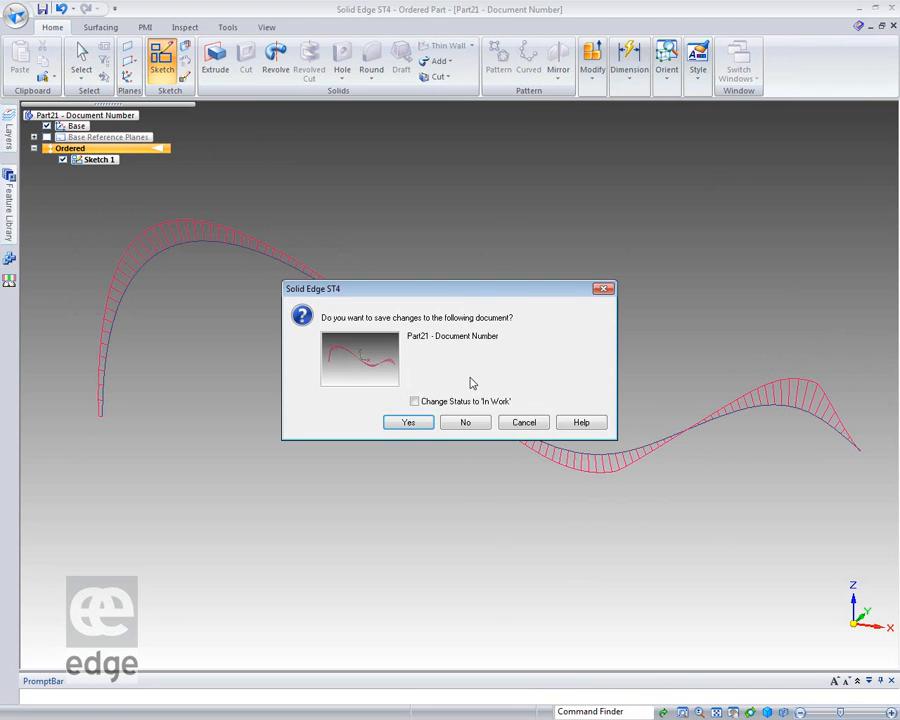
pyautogui.click(458, 424)
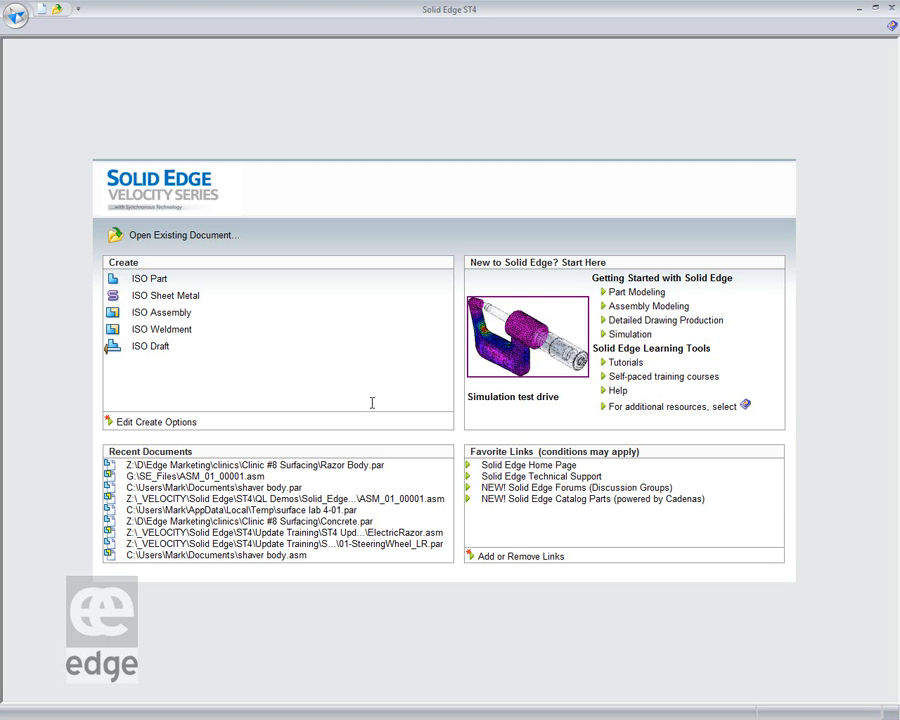
# Create a new ISO Part and transition it to the Ordered environment.
pyautogui.click(148, 280)
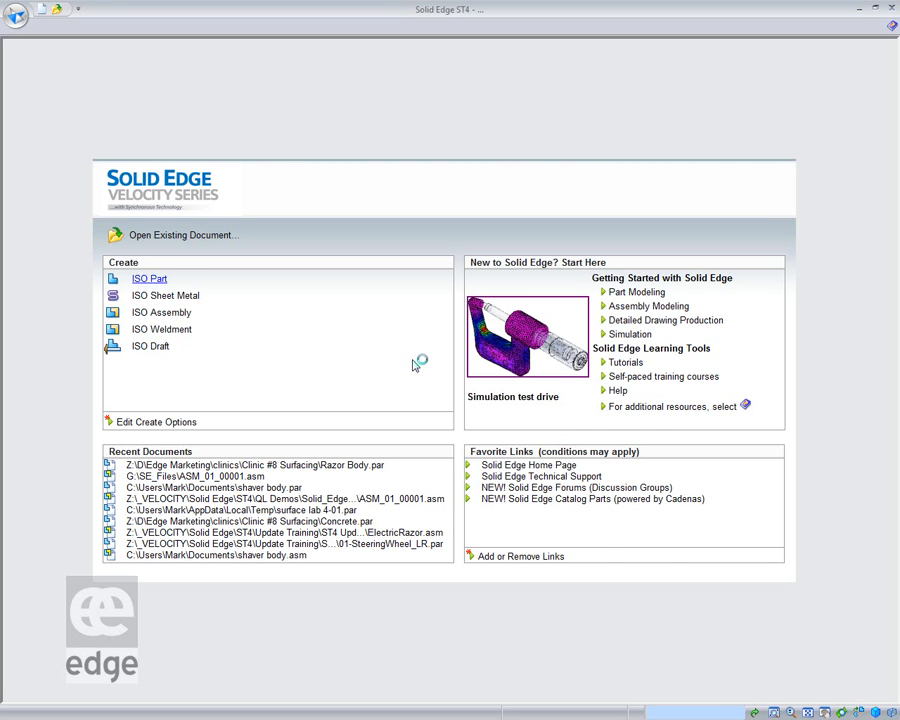
pyautogui.rightClick(162, 152)
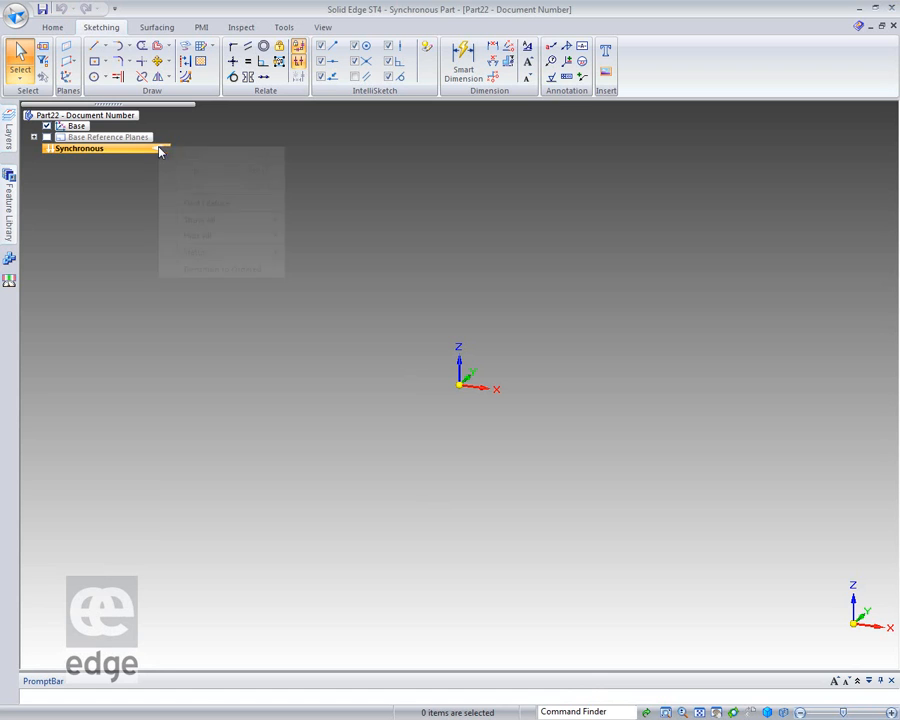
pyautogui.click(210, 271)
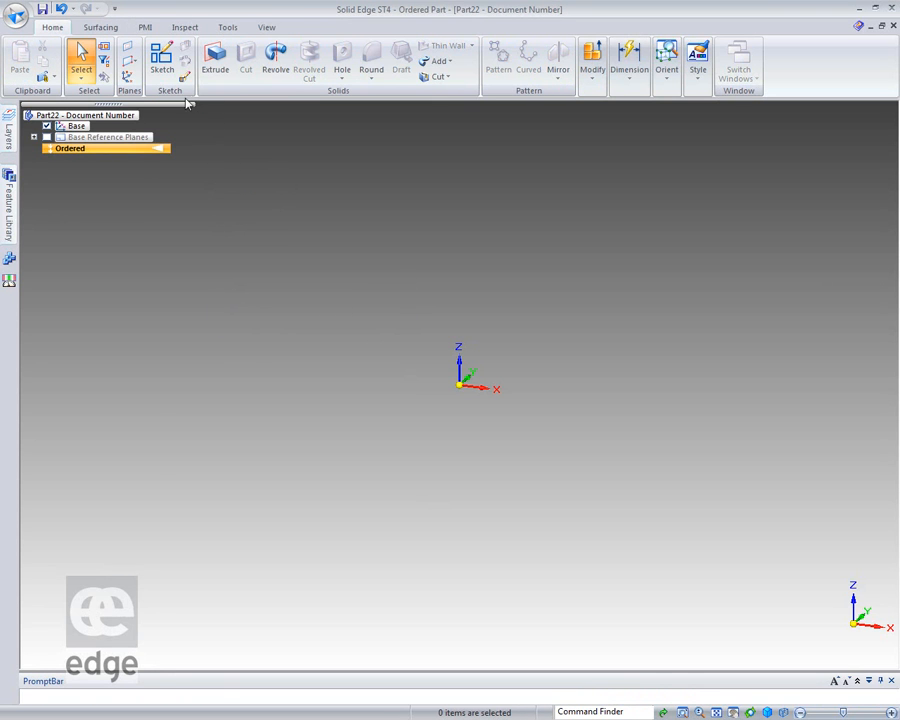
# Start an Extrude on the XY reference plane and sketch a nearly square rectangle by center, centered on the origin.
pyautogui.click(215, 60)
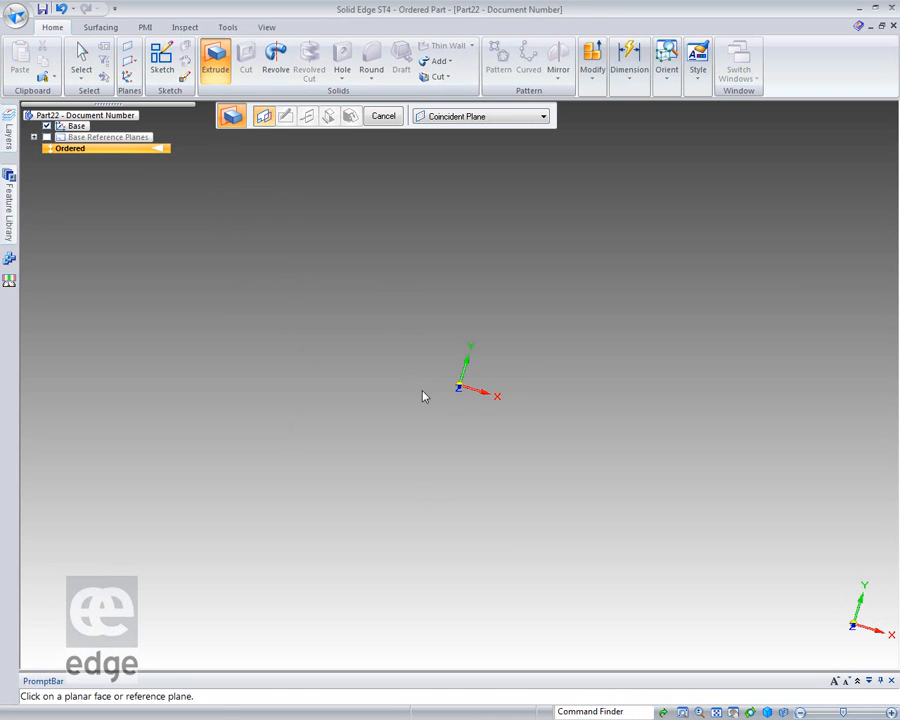
pyautogui.click(482, 372)
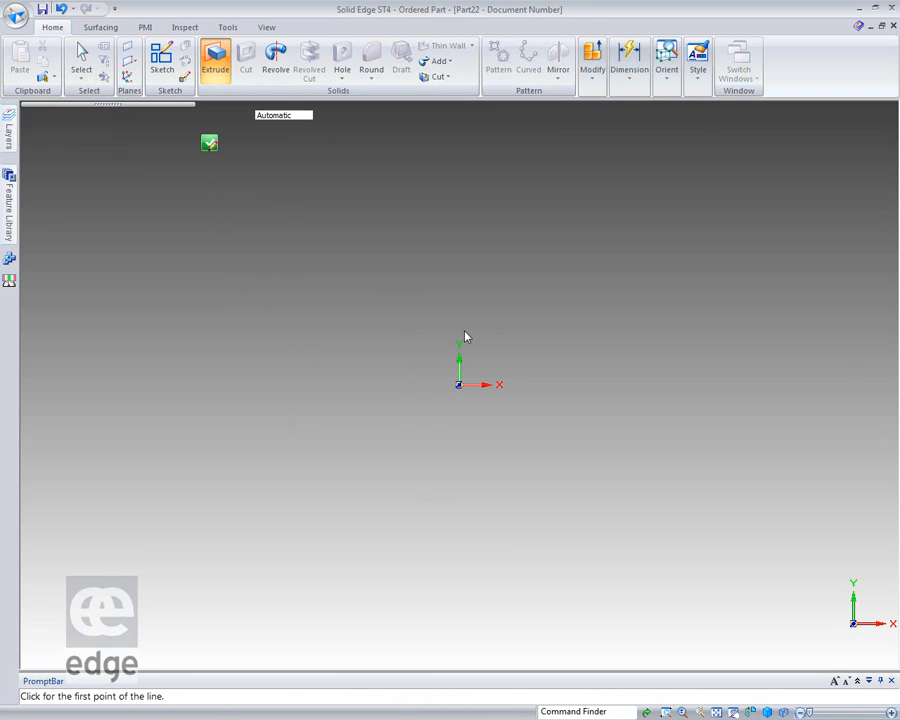
pyautogui.click(157, 61)
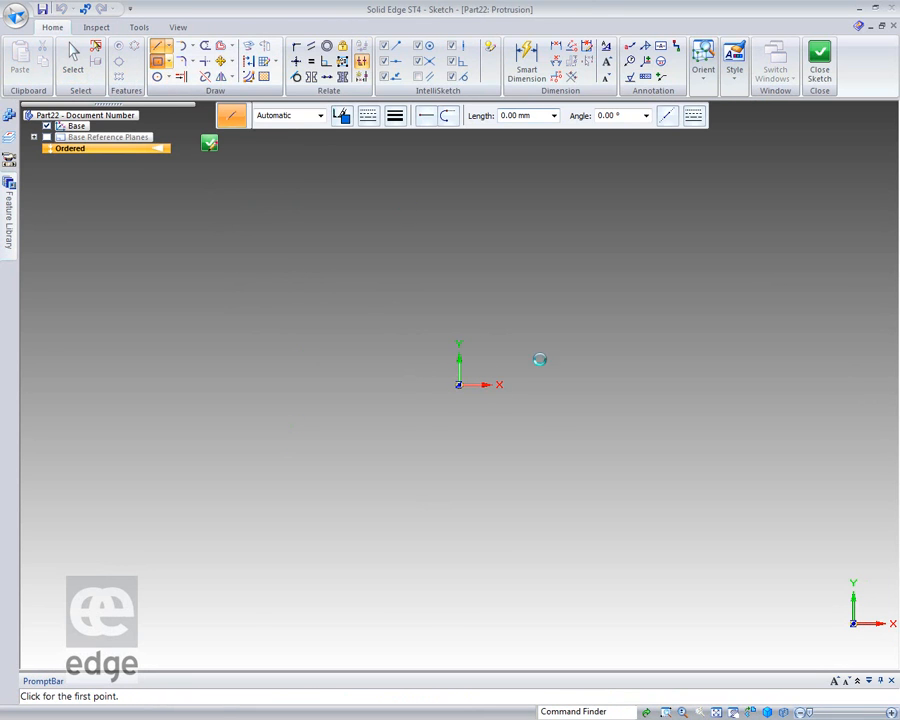
pyautogui.click(458, 385)
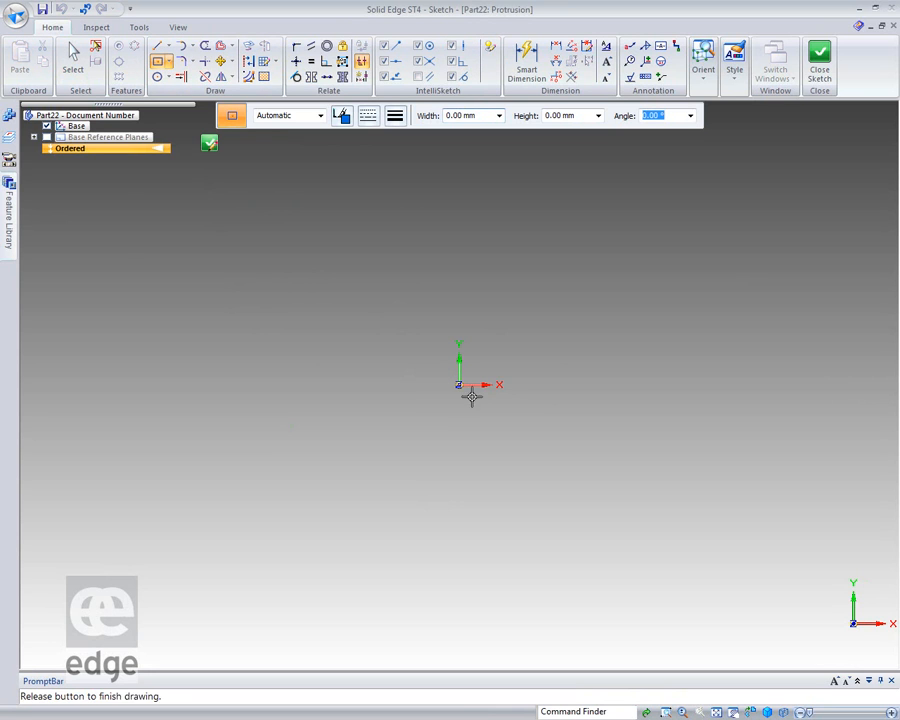
pyautogui.click(581, 501)
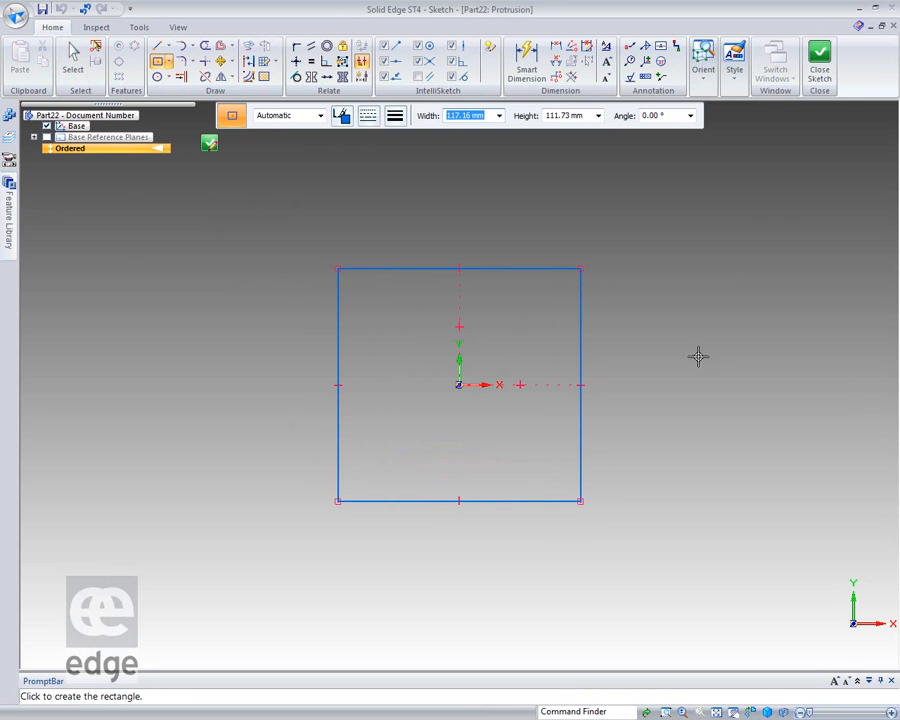
# Close the profile sketch and extrude it upward about 52 mm as a solid block, finishing the feature.
pyautogui.click(819, 62)
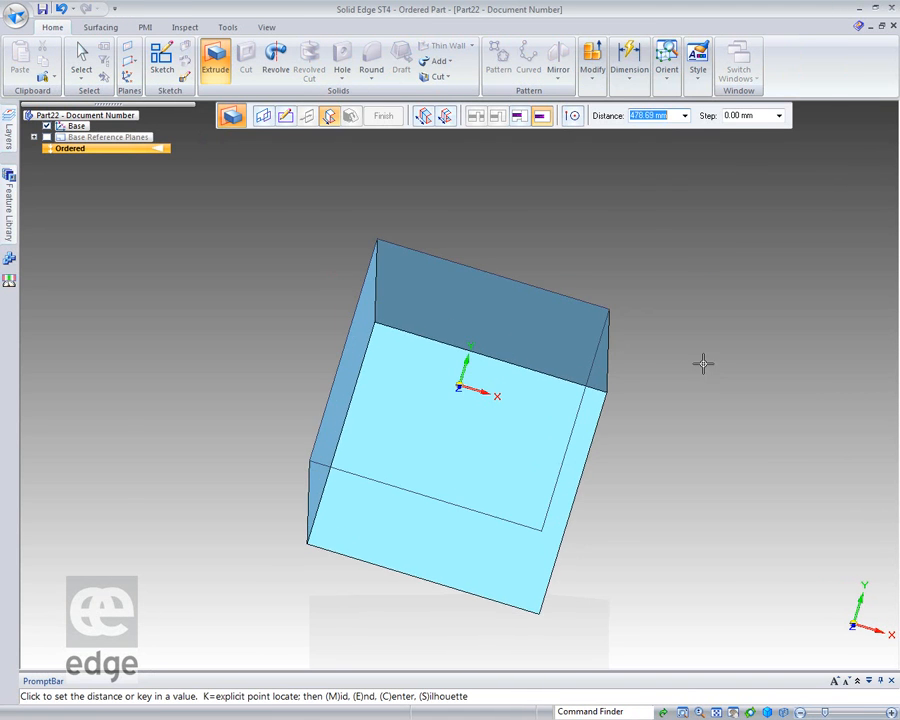
pyautogui.click(528, 236)
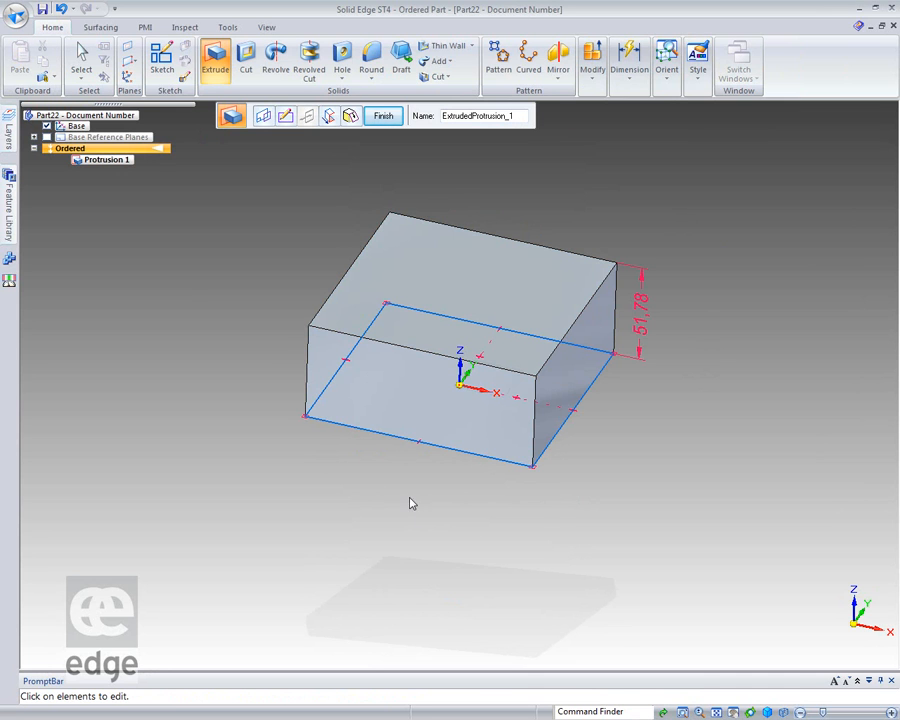
pyautogui.click(398, 116)
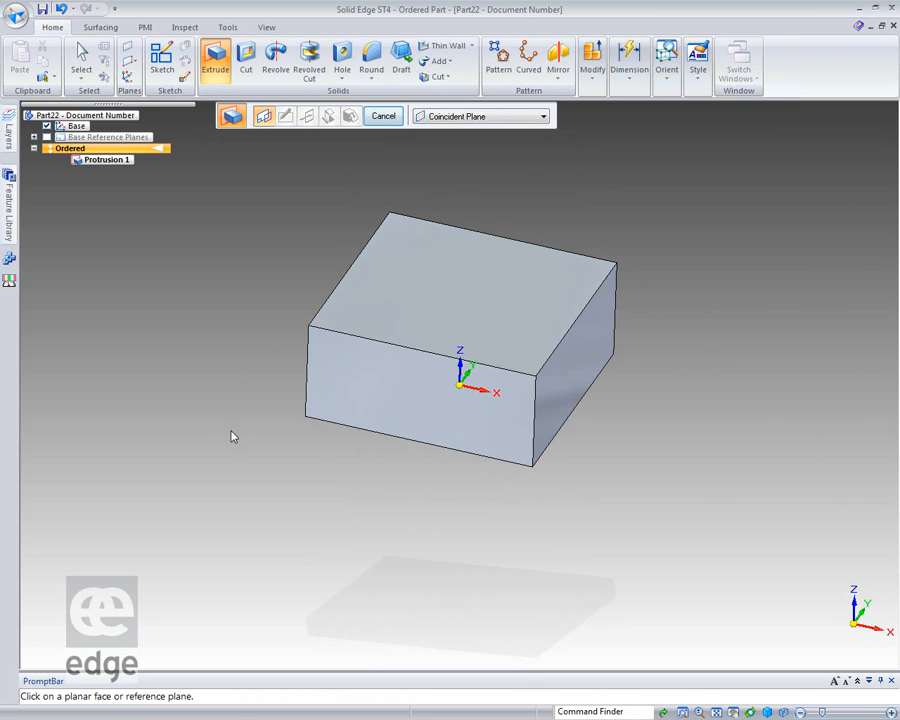
# Create a keypoint curve from the block's front-left top corner through a free point above the block to the diagonally opposite top corner.
pyautogui.hotkey('ctrl', 'shift', 'f')
pyautogui.scroll(-5, 333, 432)
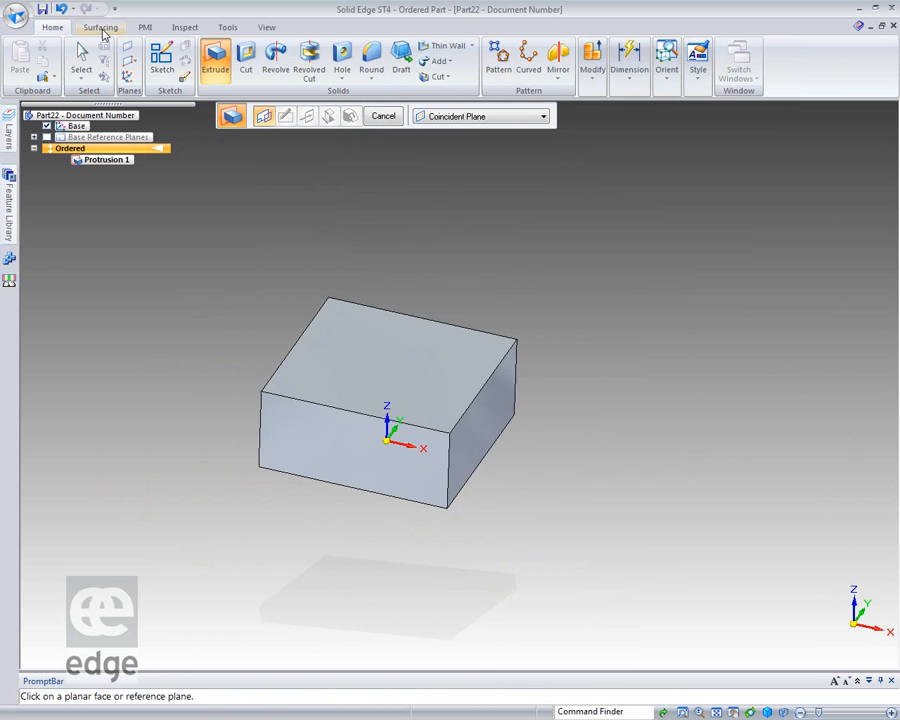
pyautogui.click(100, 27)
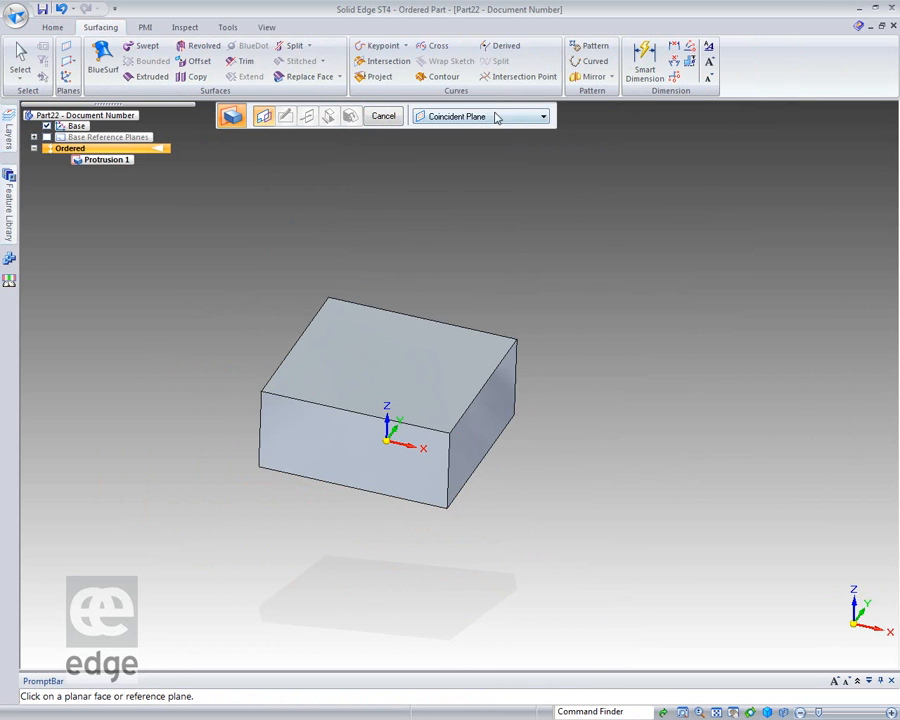
pyautogui.click(376, 45)
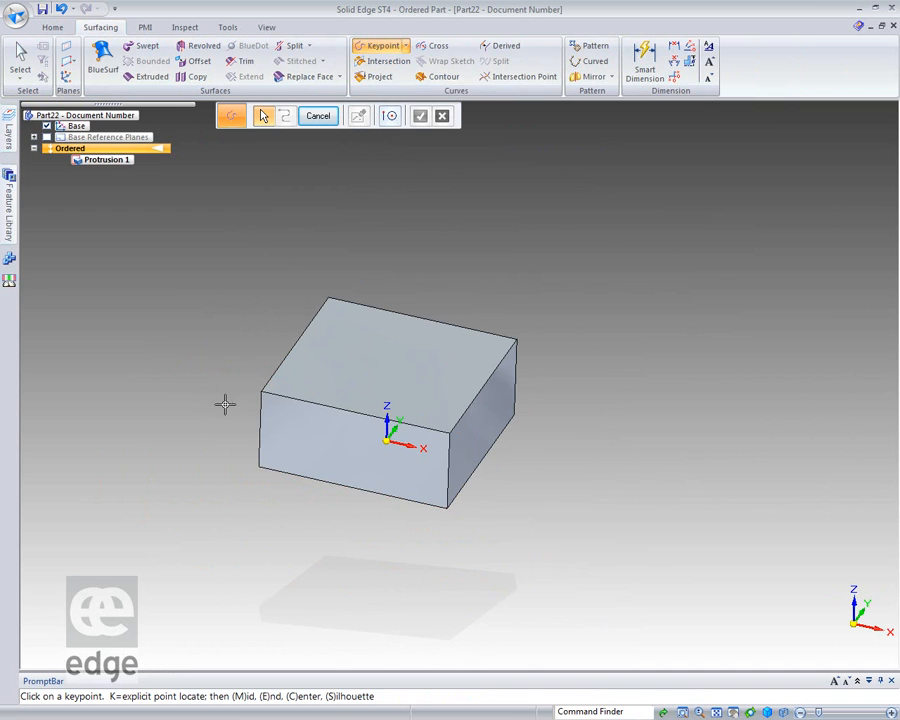
pyautogui.click(263, 372)
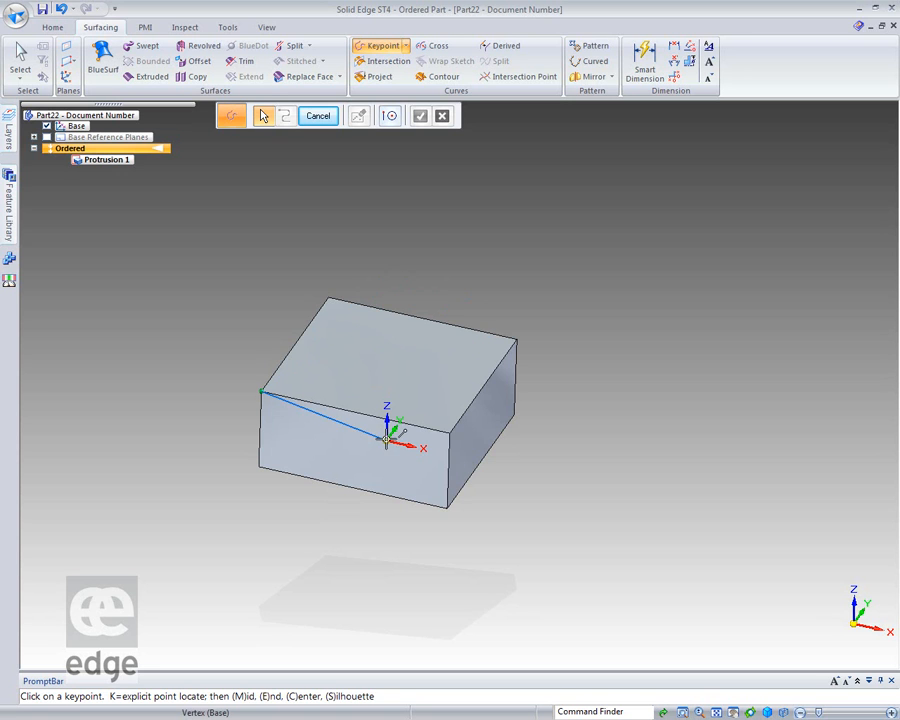
pyautogui.click(389, 241)
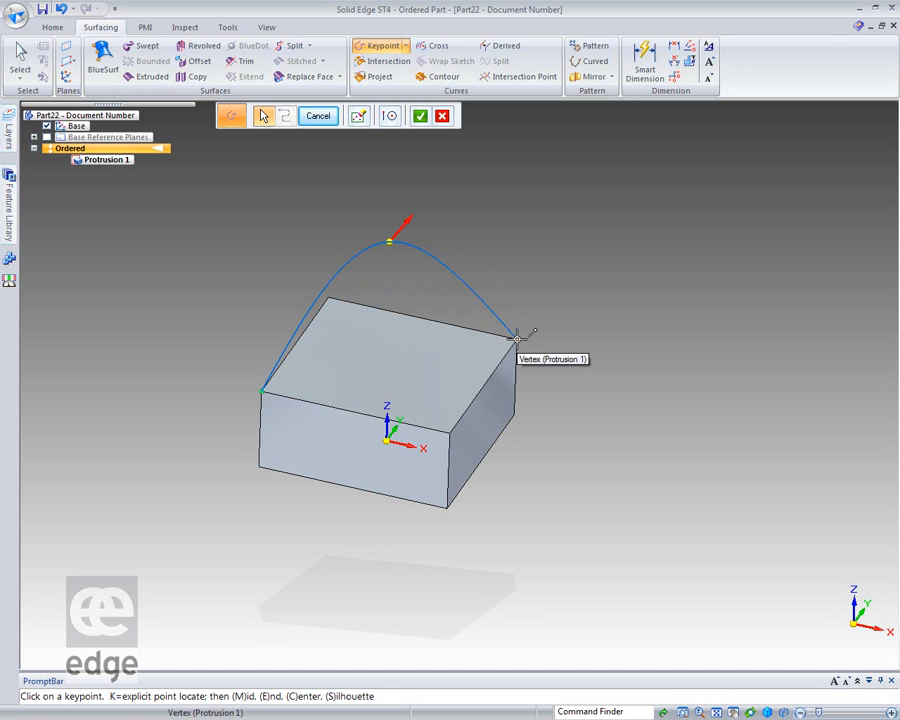
pyautogui.click(517, 339)
pyautogui.rightClick(571, 336)
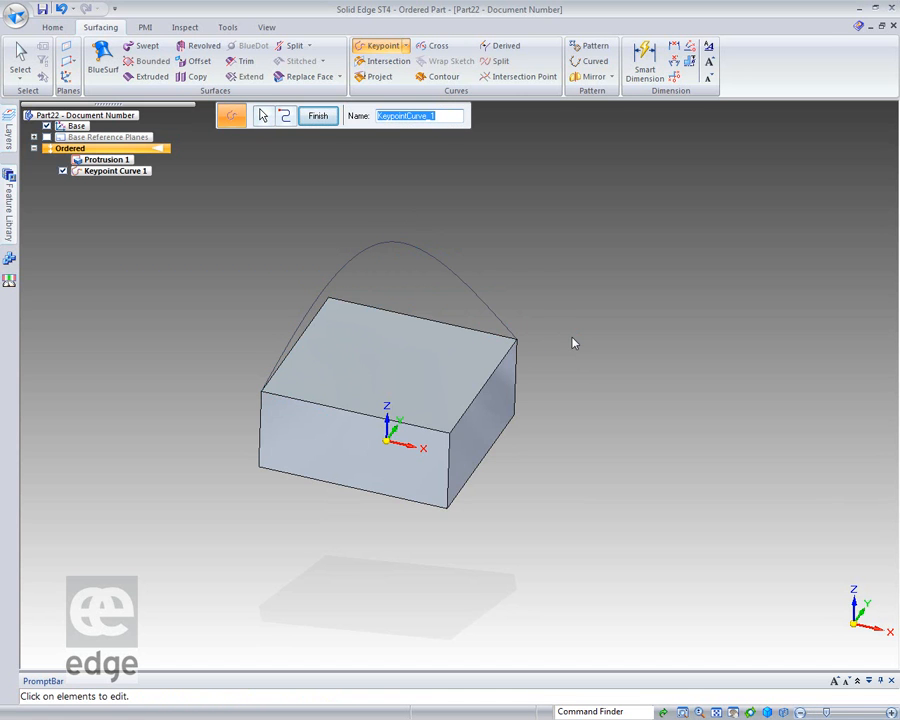
# Set both the start and end conditions of the keypoint curve to Tangent so it follows the block's vertical edges.
pyautogui.click(285, 116)
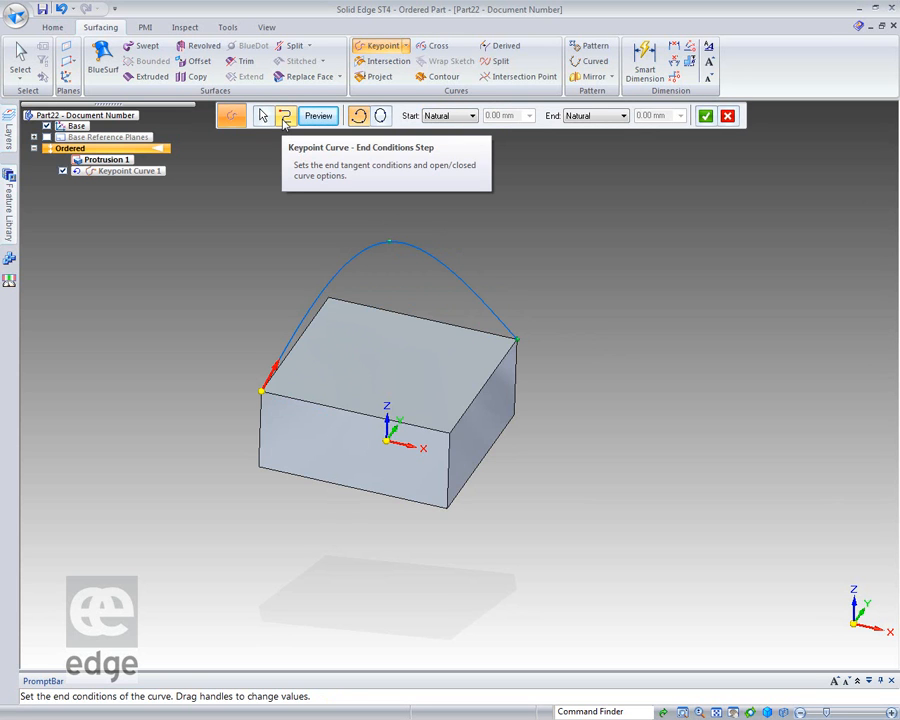
pyautogui.click(472, 116)
pyautogui.click(440, 137)
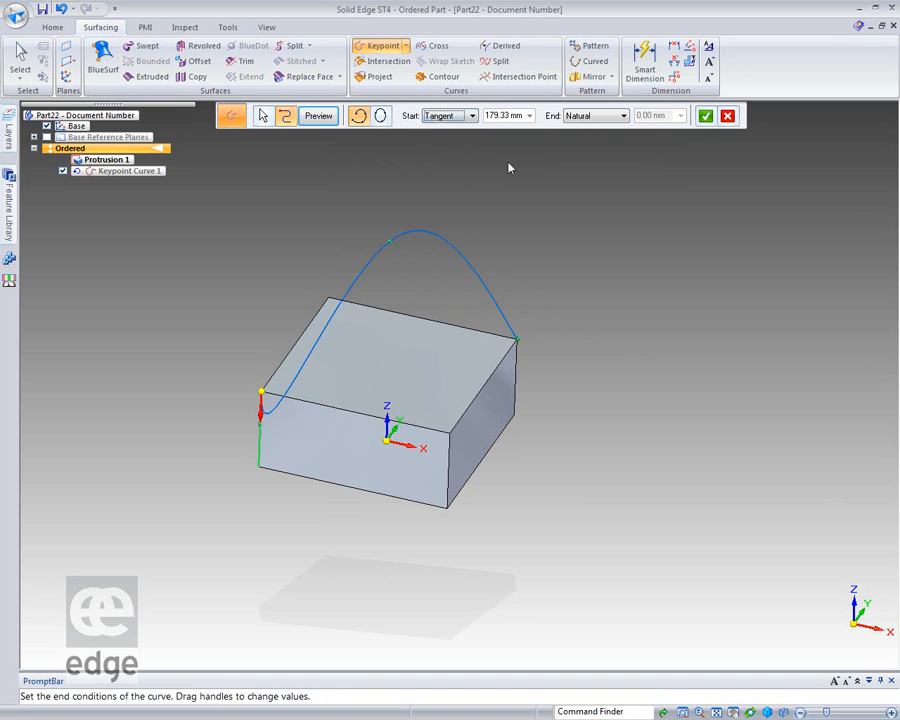
pyautogui.click(623, 116)
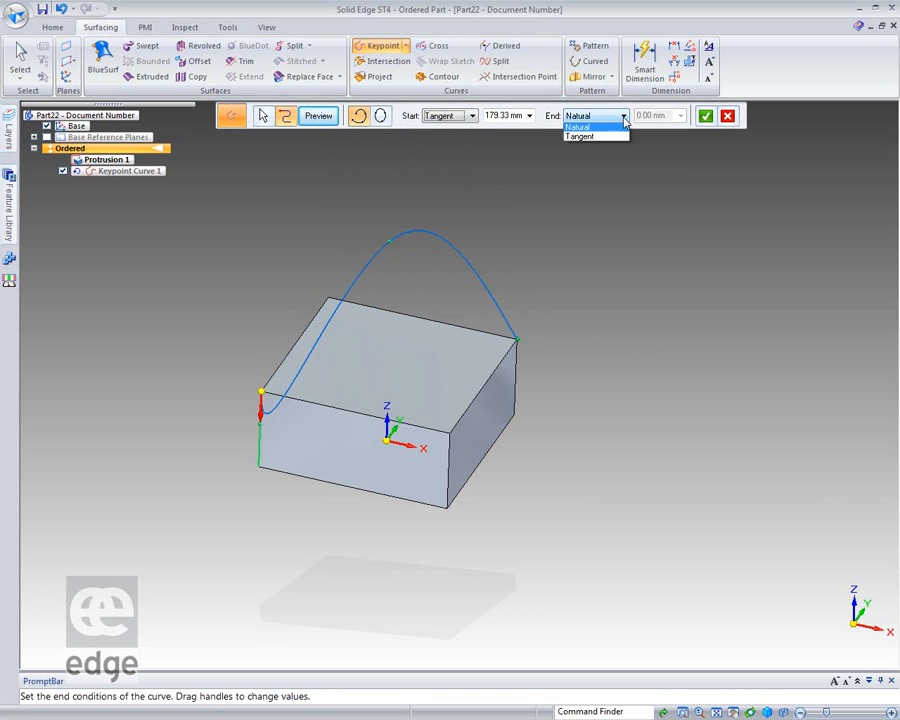
pyautogui.click(598, 136)
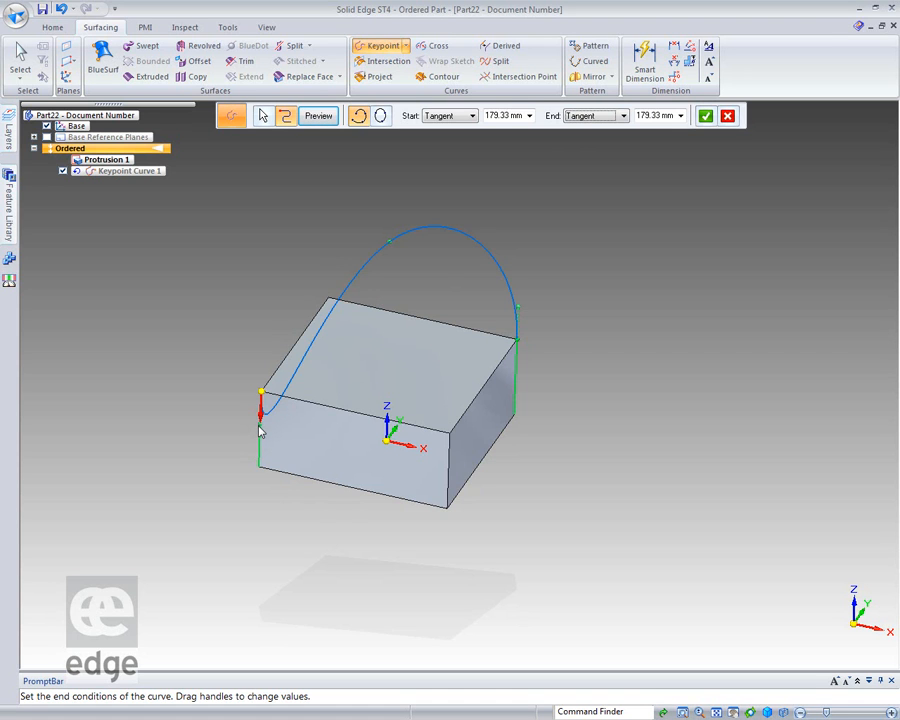
# Adjust the curve's tangency handles to about -252.5 mm at the start and about 226.9 mm at the end.
pyautogui.moveTo(259, 430); pyautogui.dragTo(260, 350)
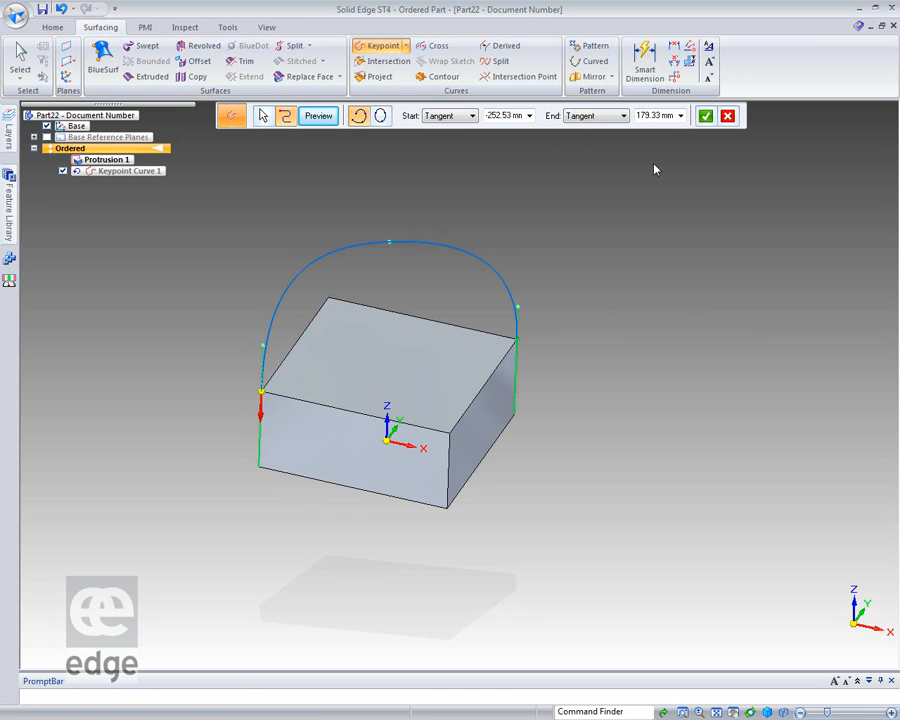
pyautogui.moveTo(519, 315); pyautogui.dragTo(520, 304)
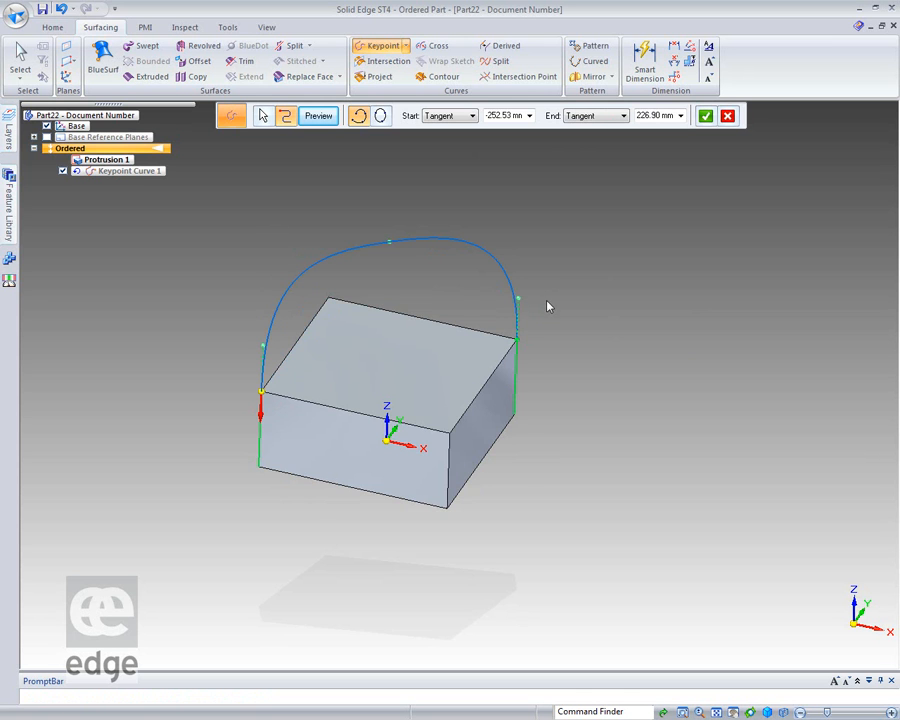
pyautogui.moveTo(605, 342); pyautogui.dragTo(561, 283, button='middle')
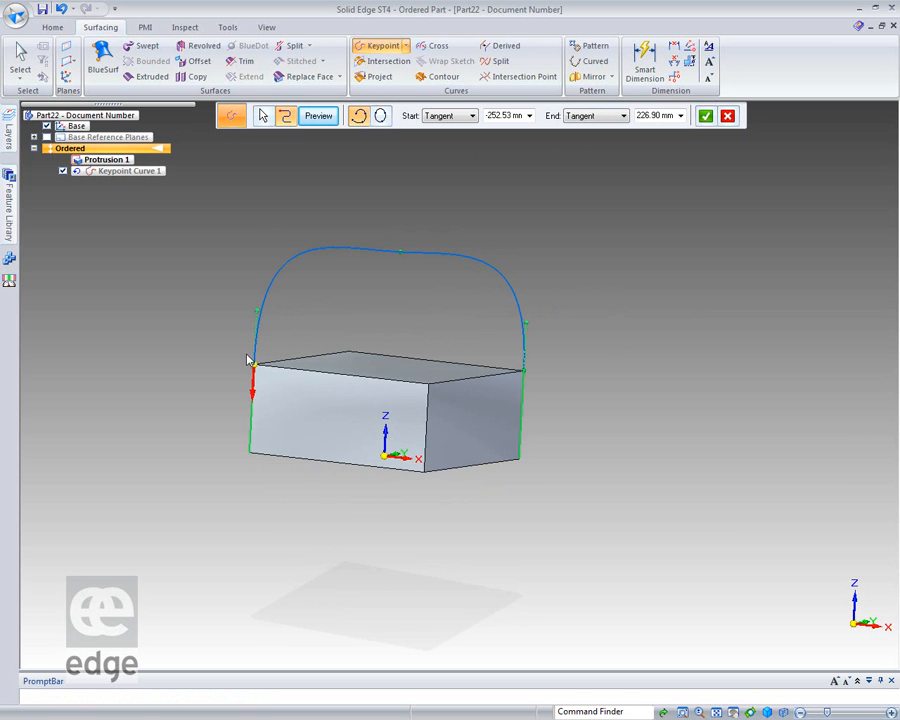
pyautogui.moveTo(633, 337); pyautogui.dragTo(776, 382, button='middle')
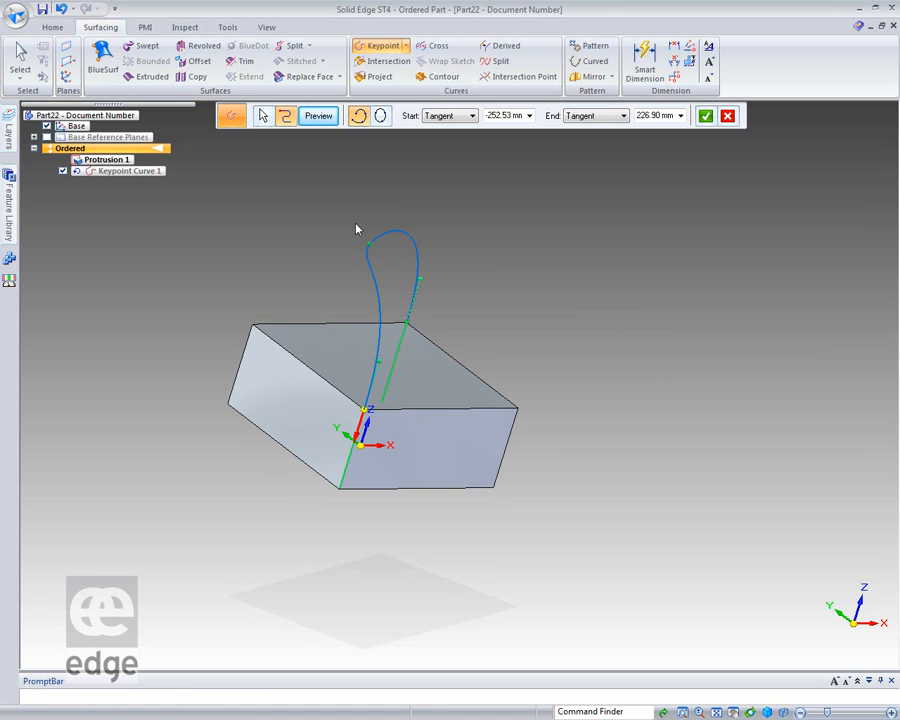
# Preview the keypoint curve with its current tangent end conditions and finish the feature.
pyautogui.click(318, 116)
pyautogui.click(316, 116)
pyautogui.moveTo(705, 267); pyautogui.dragTo(725, 262, button='middle')
# Edit the finished keypoint curve dynamically, moving its free point above the block outward to open the narrow loop into a wide arch.
pyautogui.click(394, 288)
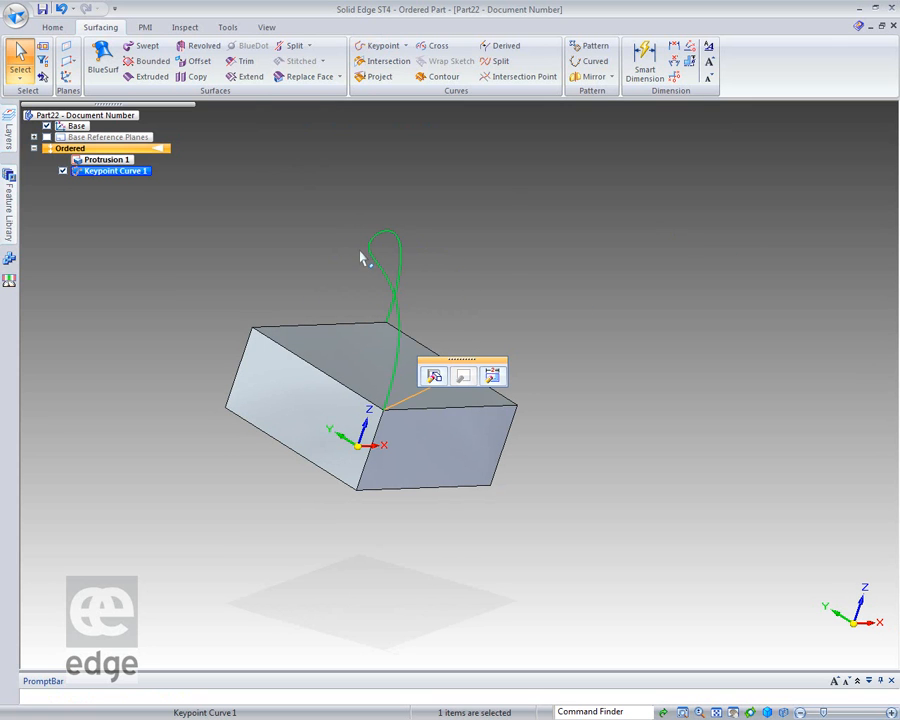
pyautogui.click(492, 375)
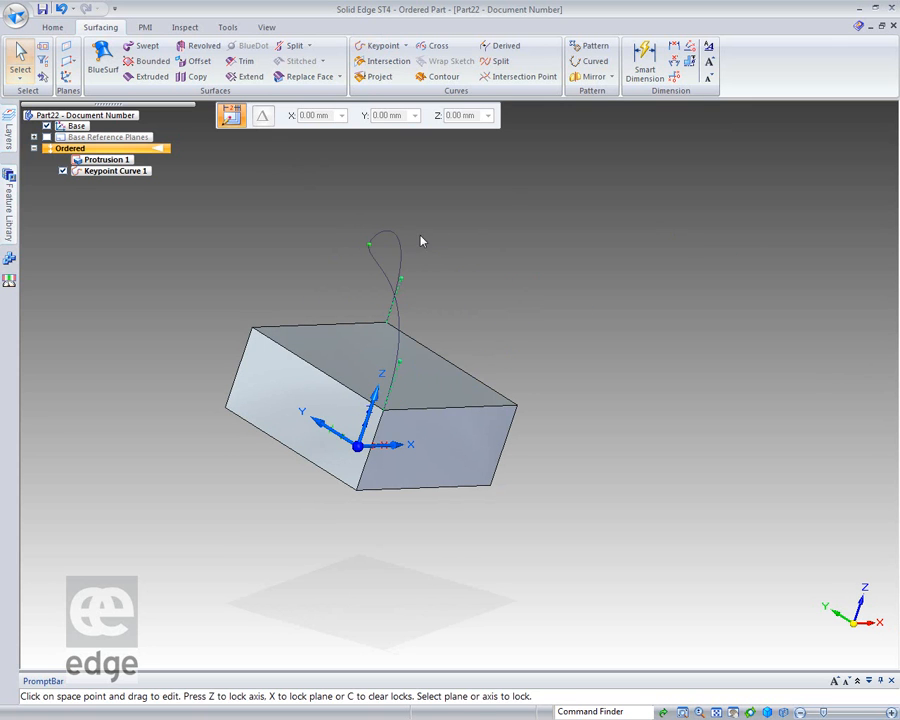
pyautogui.moveTo(372, 250); pyautogui.dragTo(296, 217)
pyautogui.click(782, 375)
pyautogui.moveTo(782, 375); pyautogui.dragTo(646, 352, button='middle')
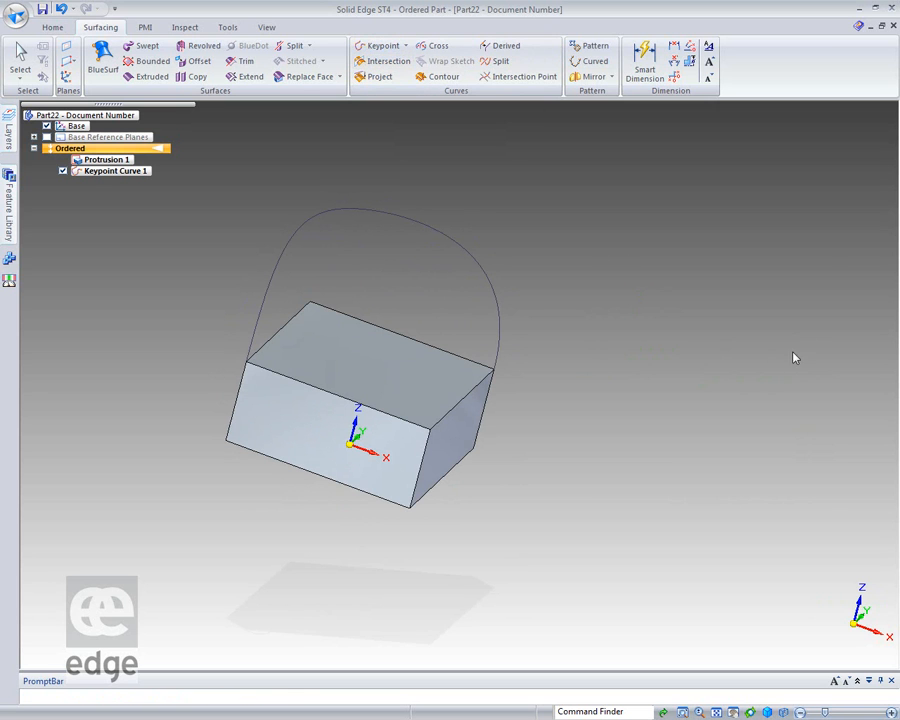
pyautogui.moveTo(637, 366); pyautogui.dragTo(599, 331, button='middle')
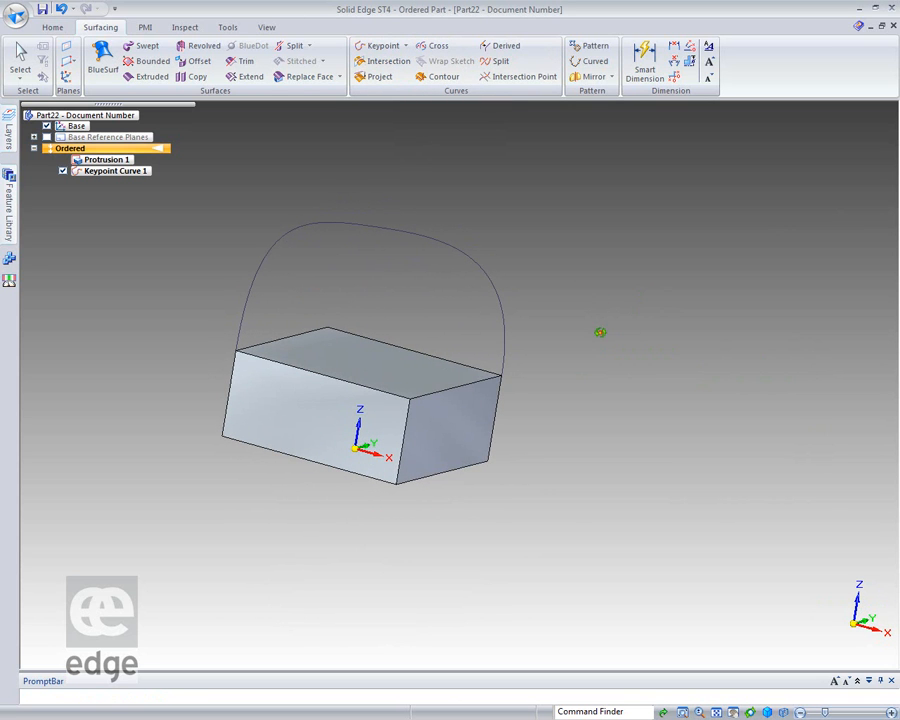
# Close the part document with the block and keypoint curve without saving the changes.
pyautogui.click(892, 26)
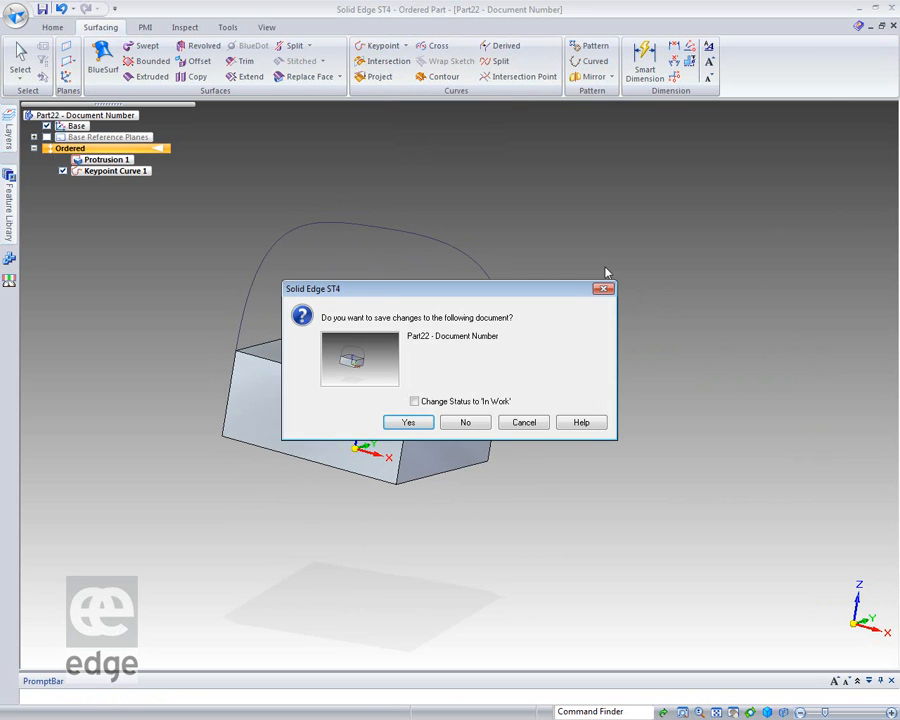
pyautogui.click(465, 423)
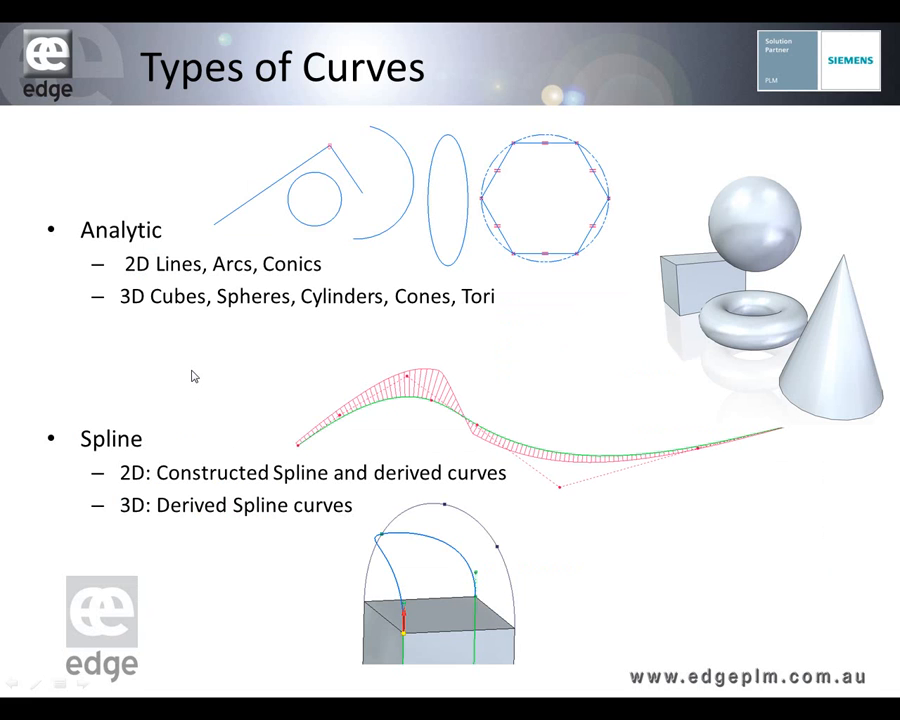
pyautogui.click(186, 571)
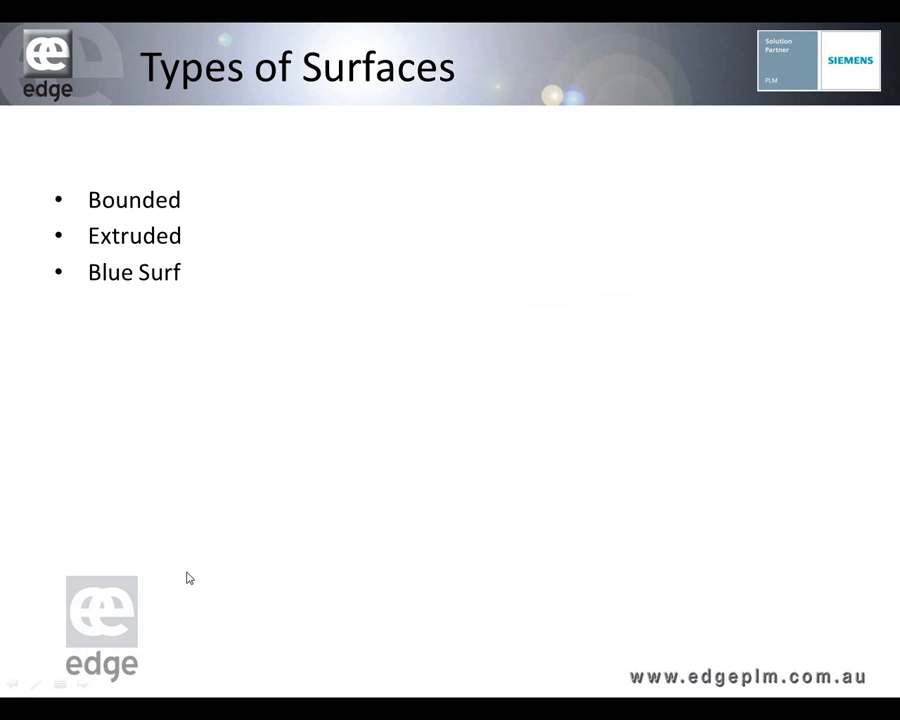
pyautogui.press('Left')
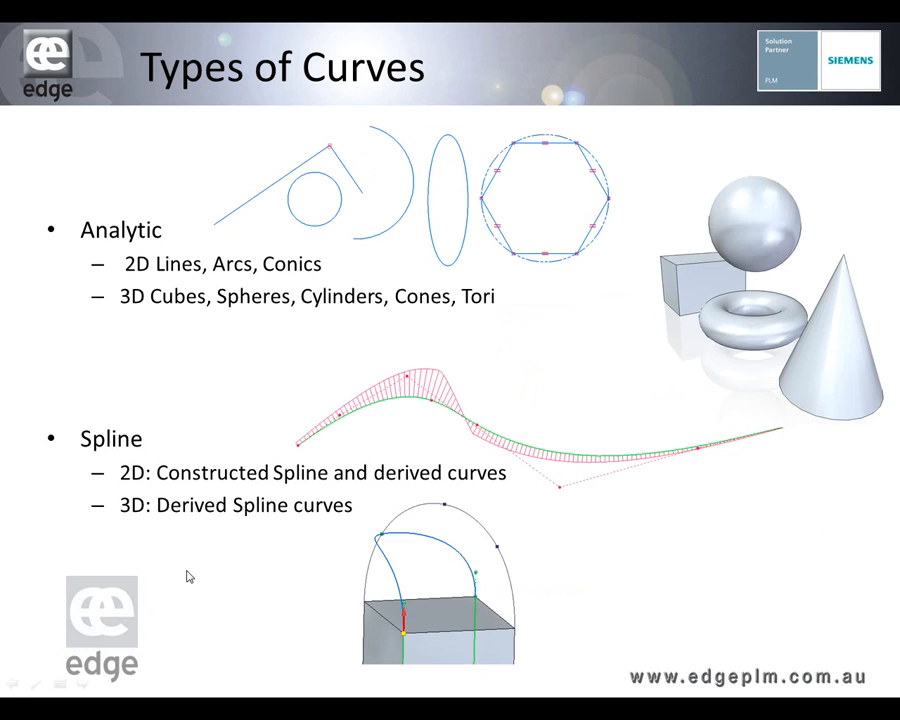
pyautogui.press('Right')
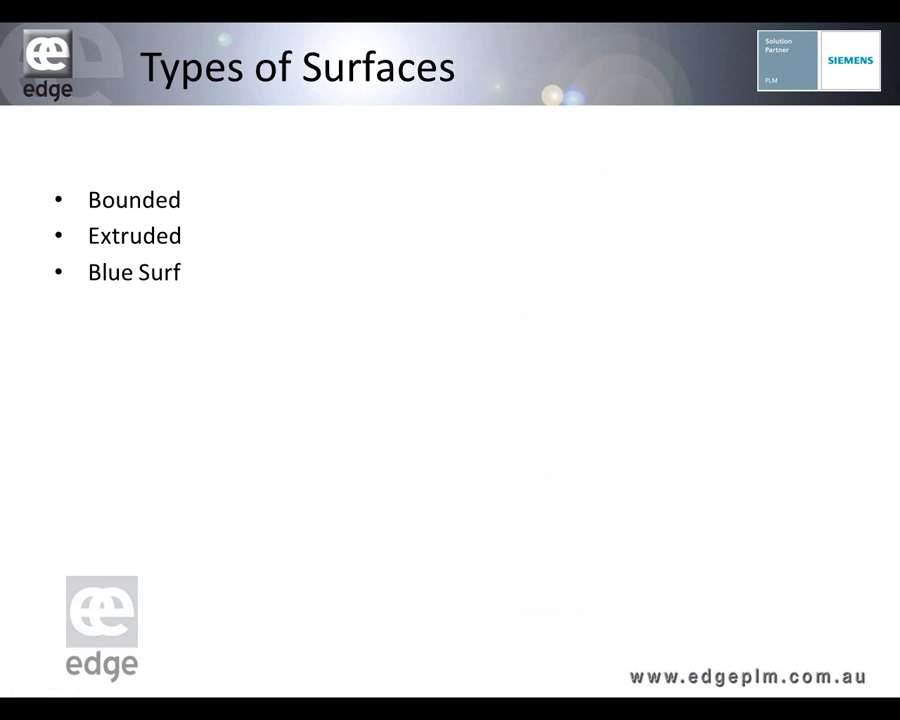
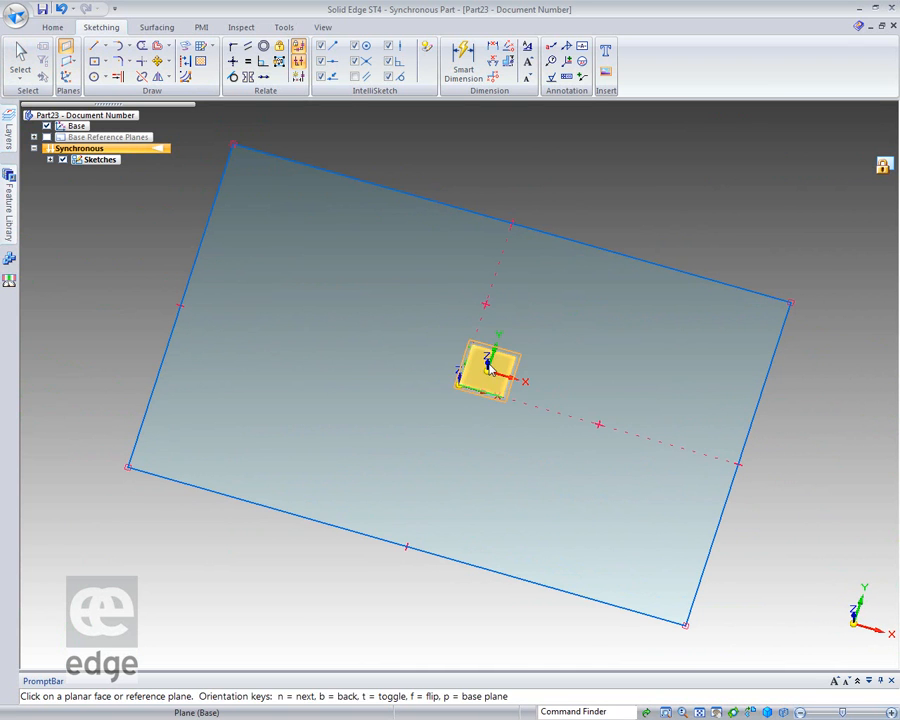
# Create a coincident reference plane on the base XY plane and move it about 29 mm below the large rectangle.
pyautogui.click(478, 374)
pyautogui.moveTo(160, 612); pyautogui.dragTo(242, 457, button='middle')
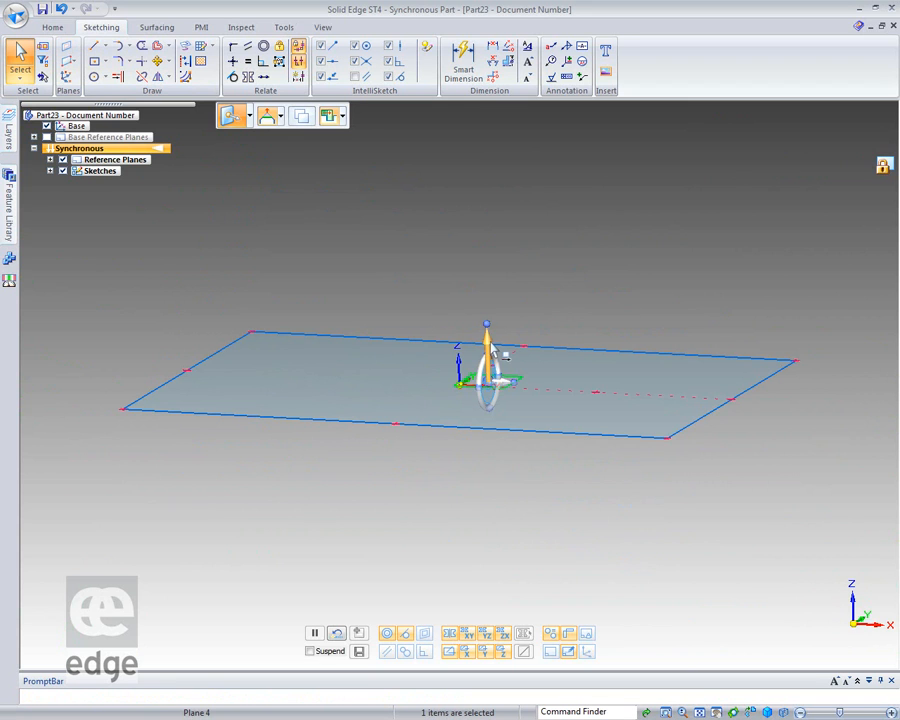
pyautogui.click(490, 345)
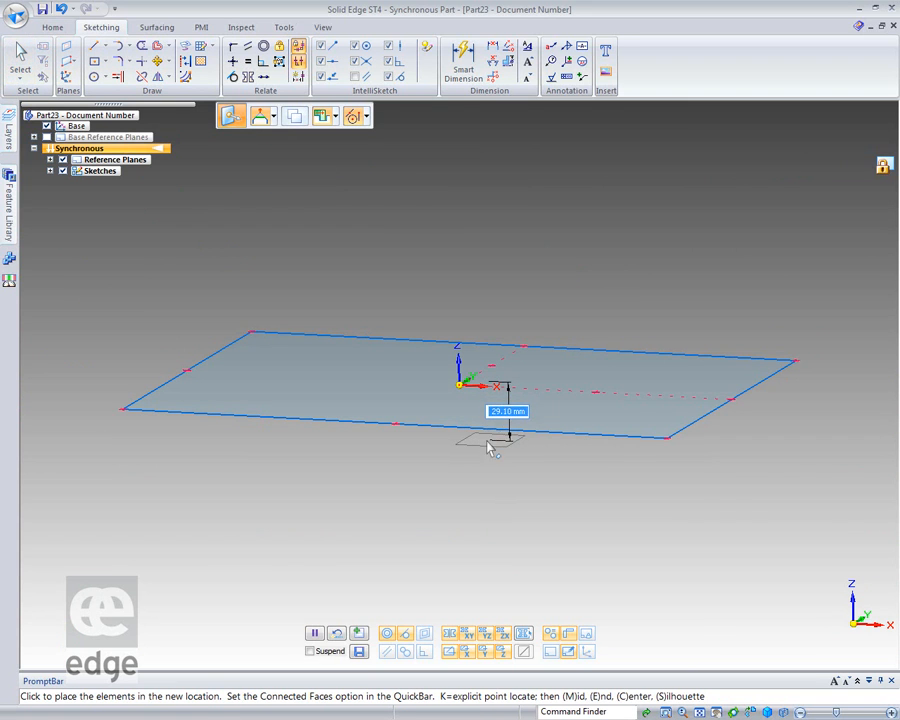
pyautogui.click(488, 440)
pyautogui.press('Escape')
pyautogui.press('Escape')
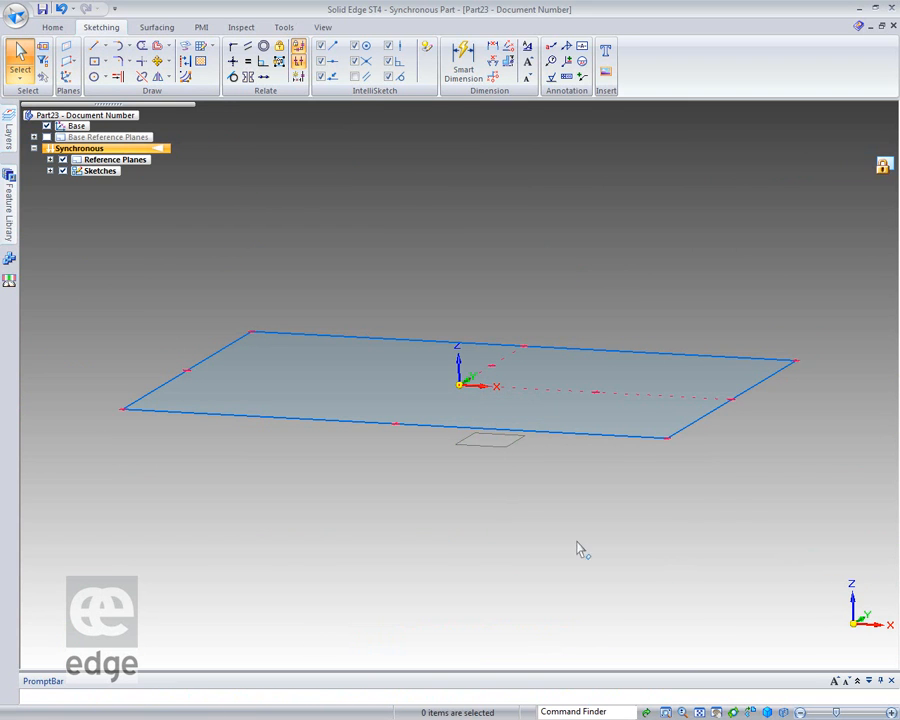
# Draw a small, nearly square rectangle from its center on the lowered reference plane, to the negative X side of the origin.
pyautogui.click(94, 61)
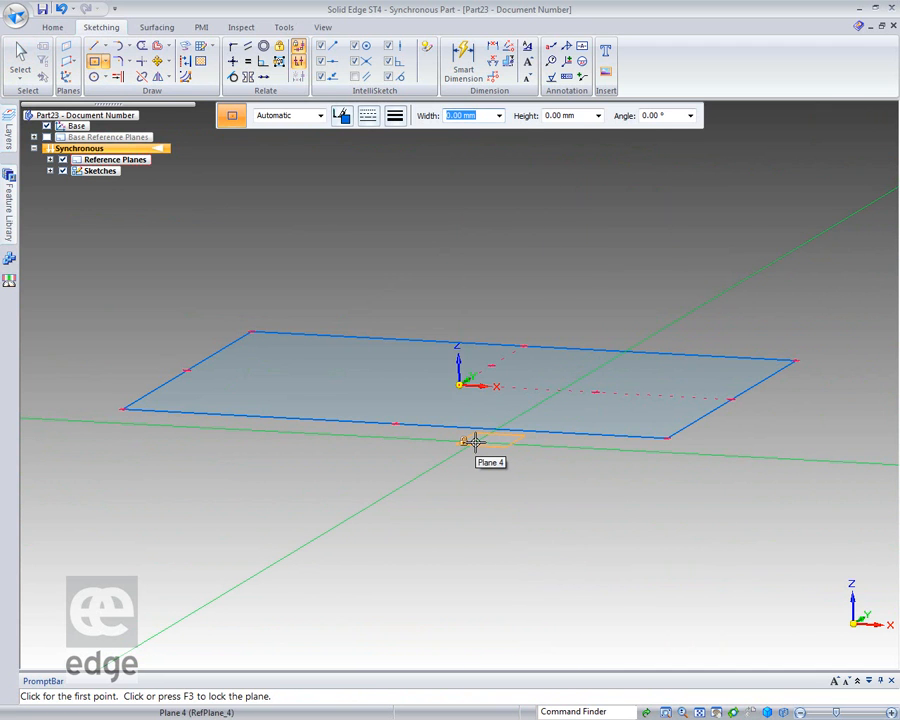
pyautogui.press('F3')
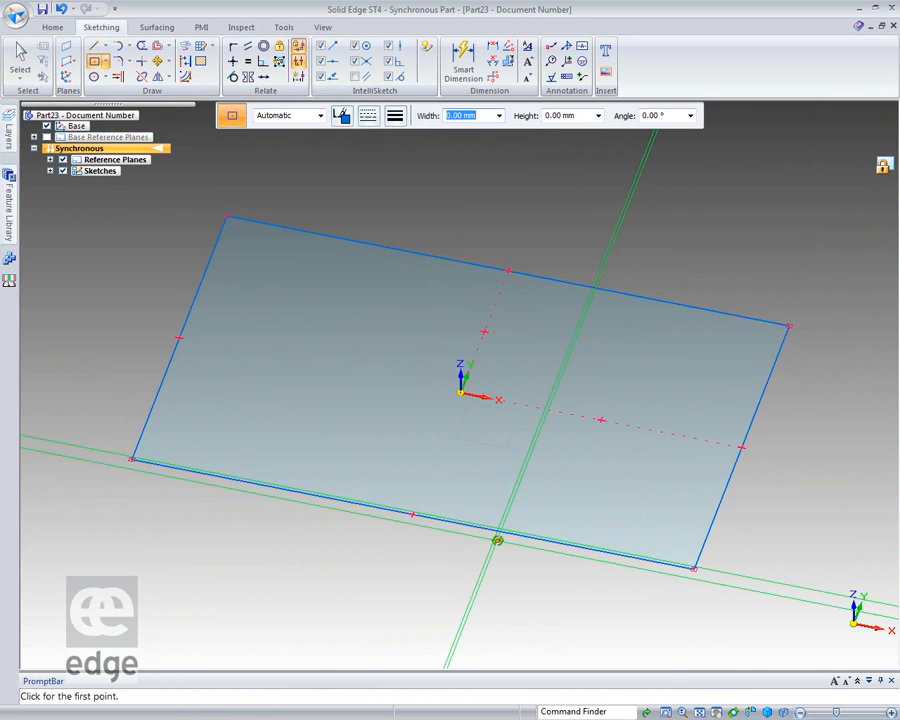
pyautogui.click(749, 712)
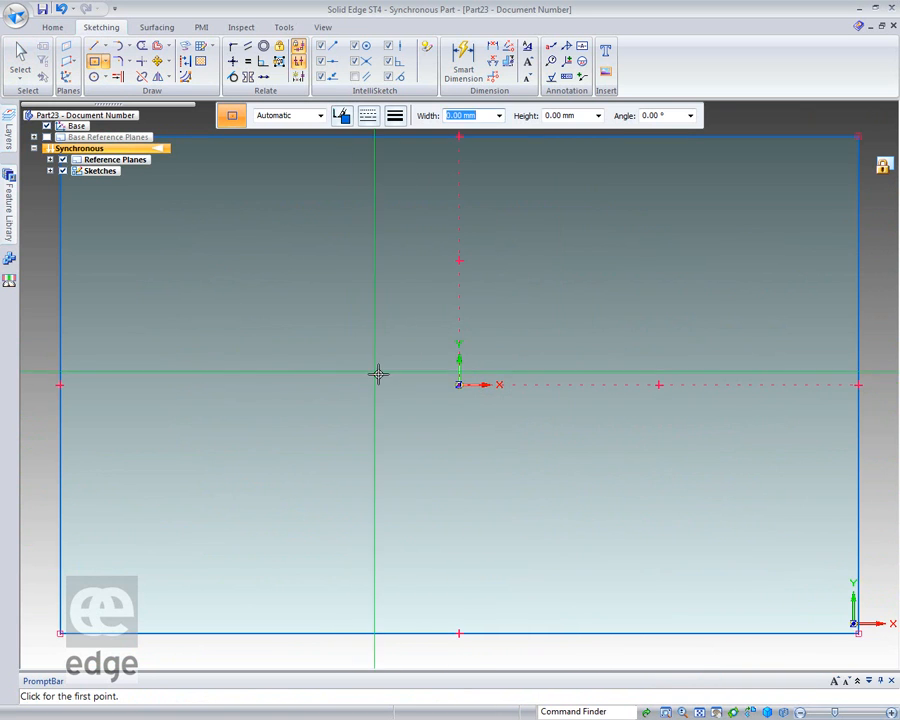
pyautogui.moveTo(354, 382); pyautogui.dragTo(398, 422)
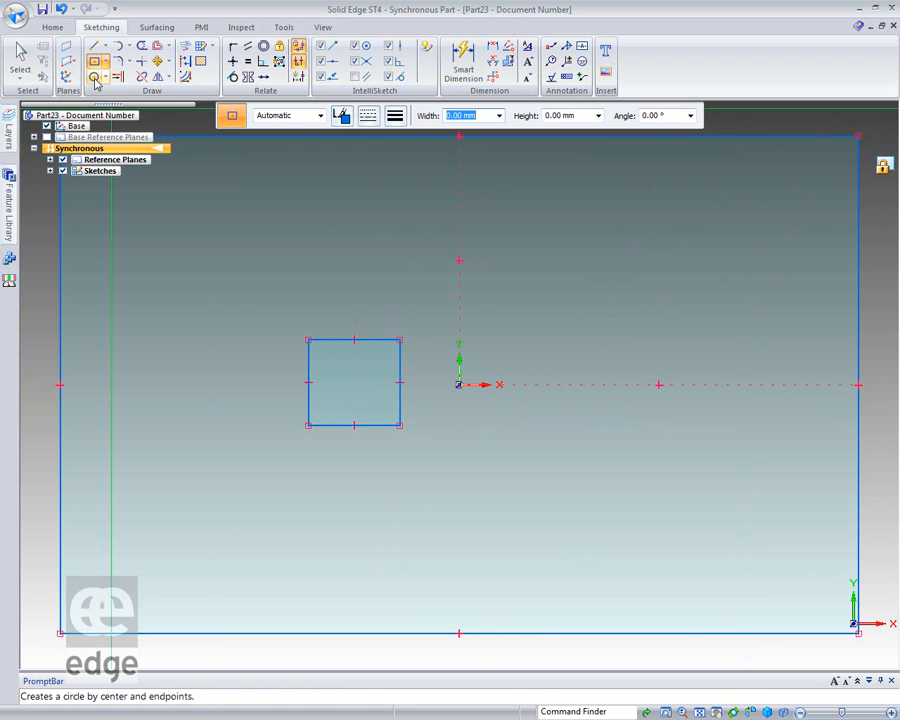
pyautogui.click(20, 58)
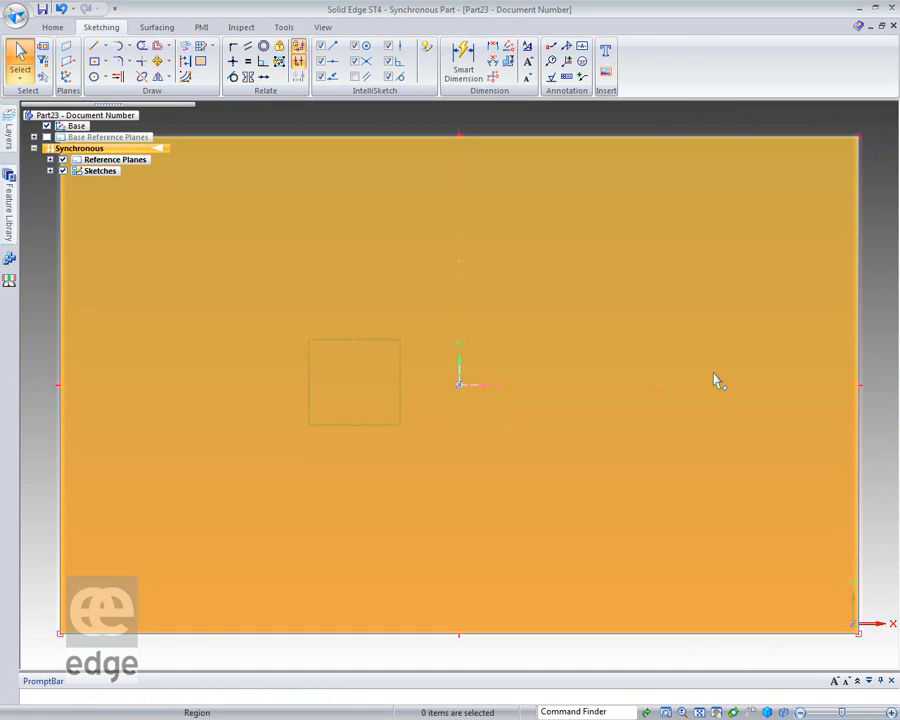
# Copy the whole large rectangle sketch 15 mm upward along Z, keeping the original in place.
pyautogui.moveTo(712, 376)
pyautogui.mouseDown(button='middle')
pyautogui.moveTo(695, 213)
pyautogui.moveTo(617, 205)
pyautogui.moveTo(621, 228)
pyautogui.mouseUp(button='middle')
pyautogui.scroll(-2, 422, 506)
pyautogui.moveTo(422, 506); pyautogui.dragTo(225, 508, button='middle')
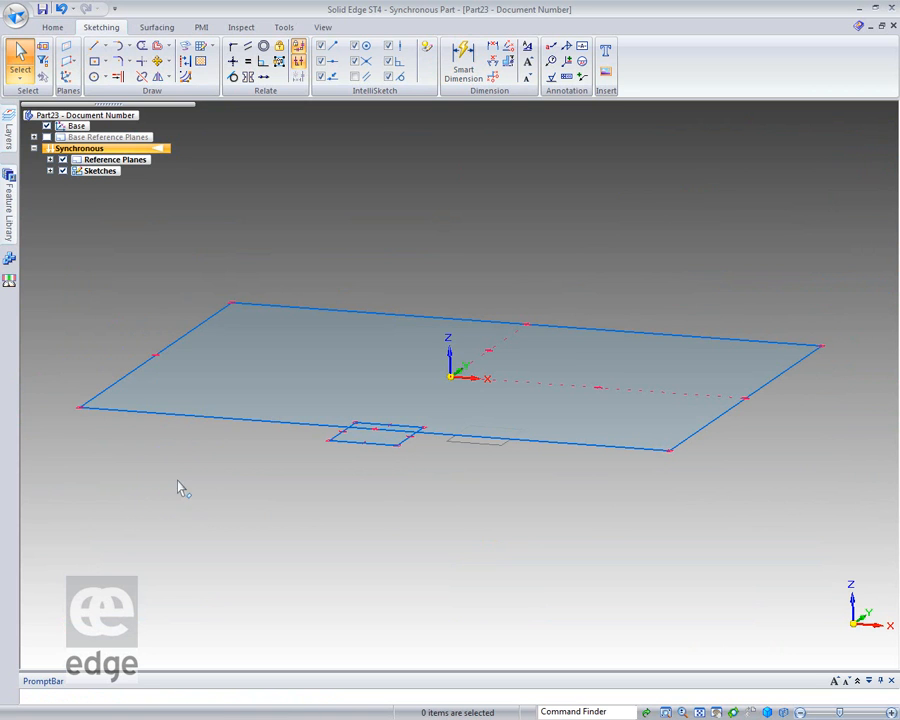
pyautogui.rightClick(168, 419)
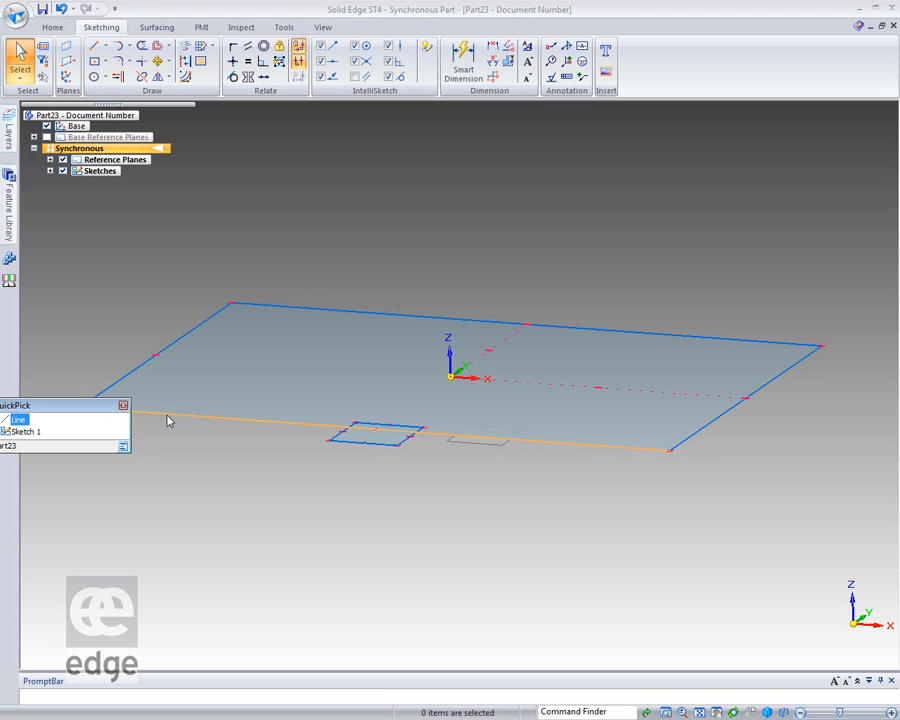
pyautogui.click(30, 432)
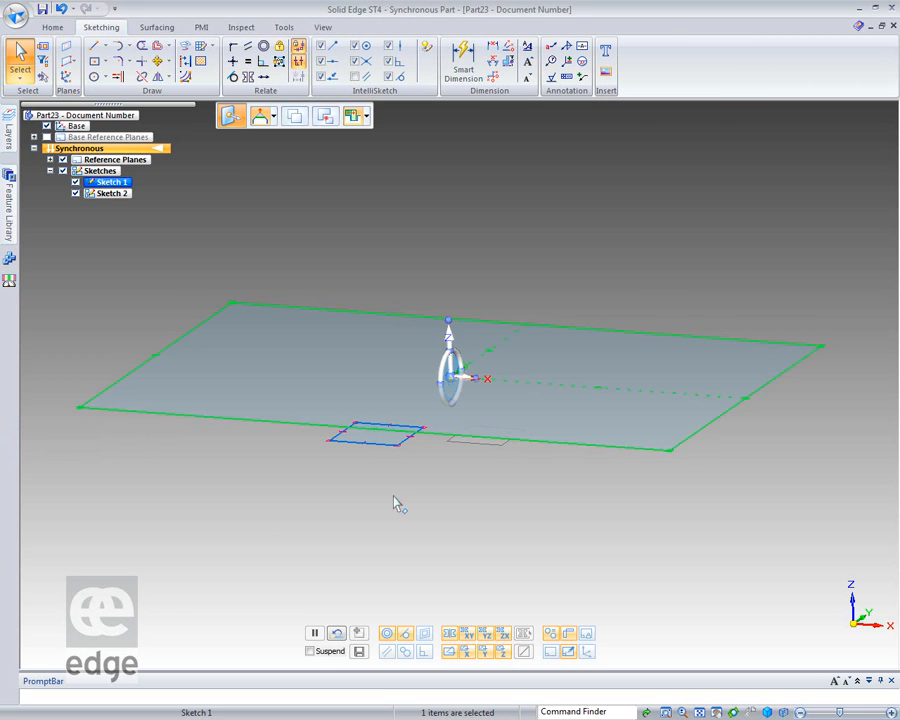
pyautogui.click(450, 361)
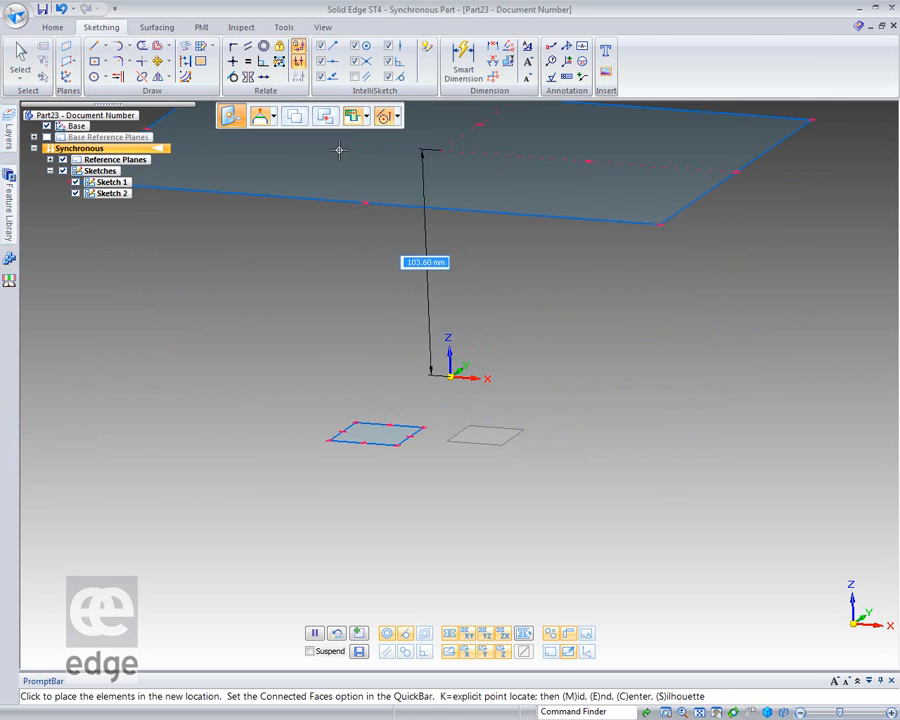
pyautogui.click(296, 117)
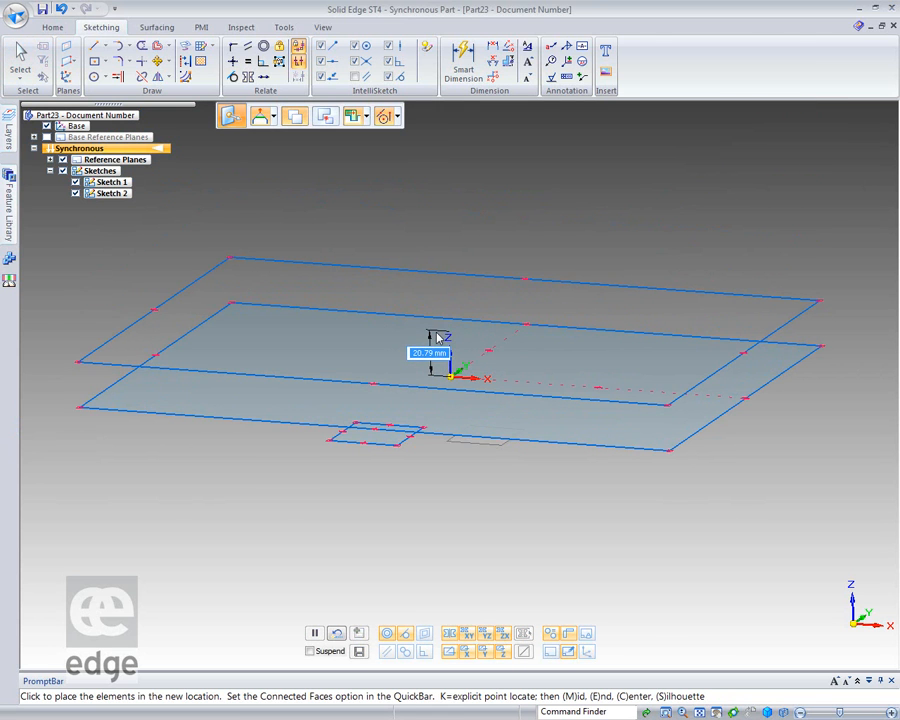
pyautogui.write('15')
pyautogui.click(435, 333)
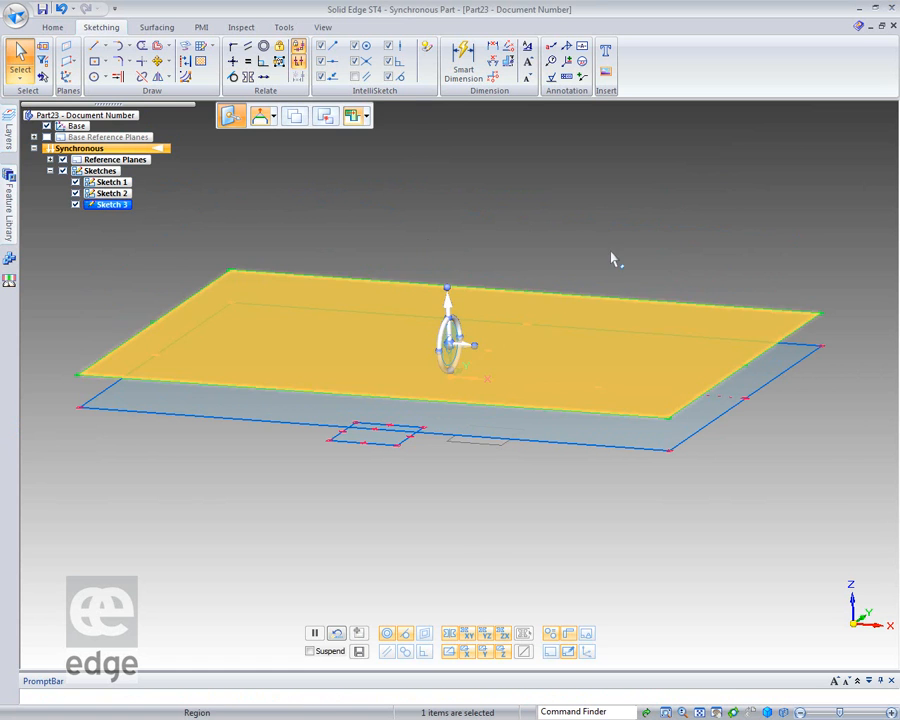
# Create a keypoint curve joining the rear negative-X corners of the two large rectangles.
pyautogui.moveTo(378, 660)
pyautogui.mouseDown(button='middle')
pyautogui.moveTo(438, 582)
pyautogui.moveTo(426, 598)
pyautogui.moveTo(405, 593)
pyautogui.moveTo(420, 597)
pyautogui.moveTo(421, 608)
pyautogui.mouseUp(button='middle')
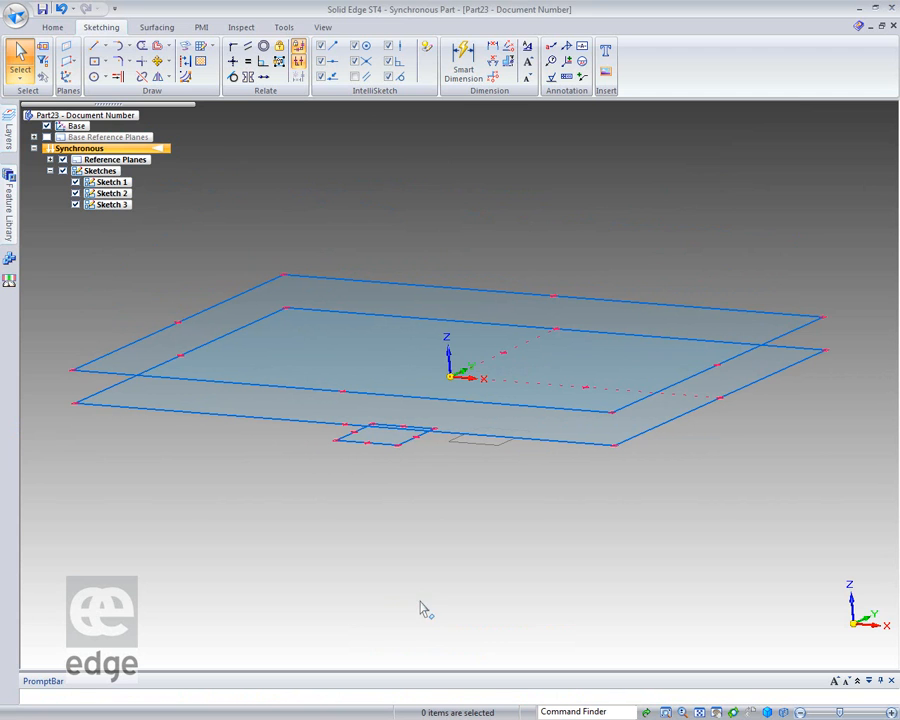
pyautogui.click(154, 27)
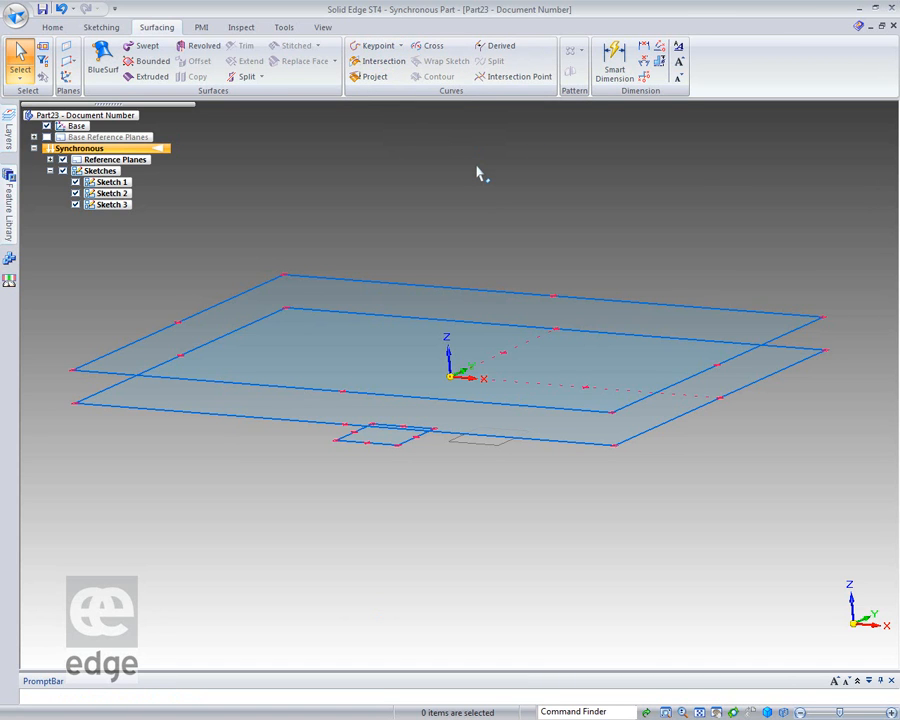
pyautogui.click(376, 46)
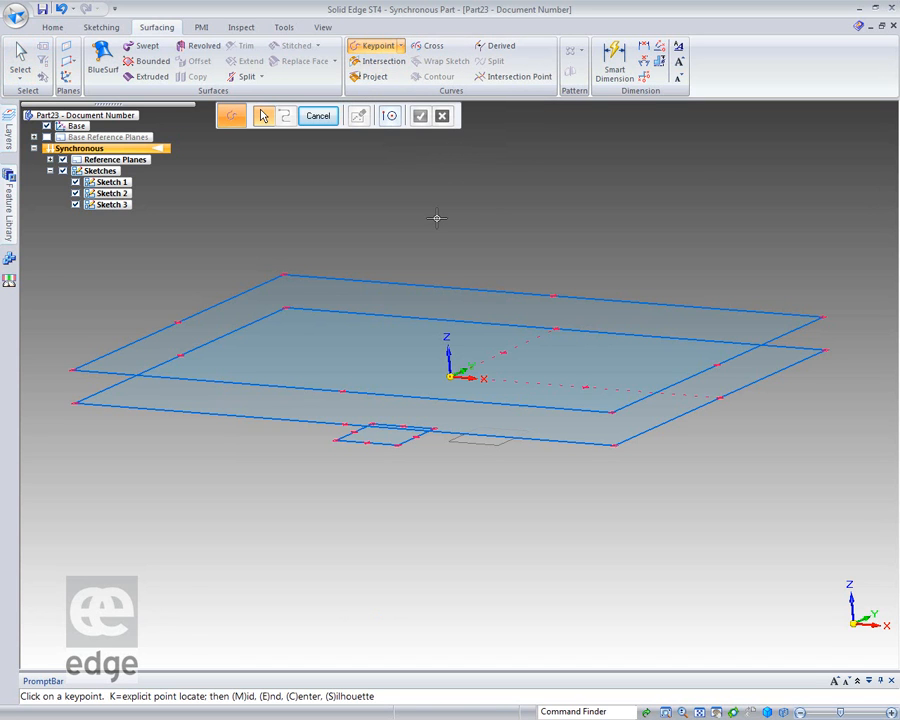
pyautogui.click(284, 277)
pyautogui.click(287, 309)
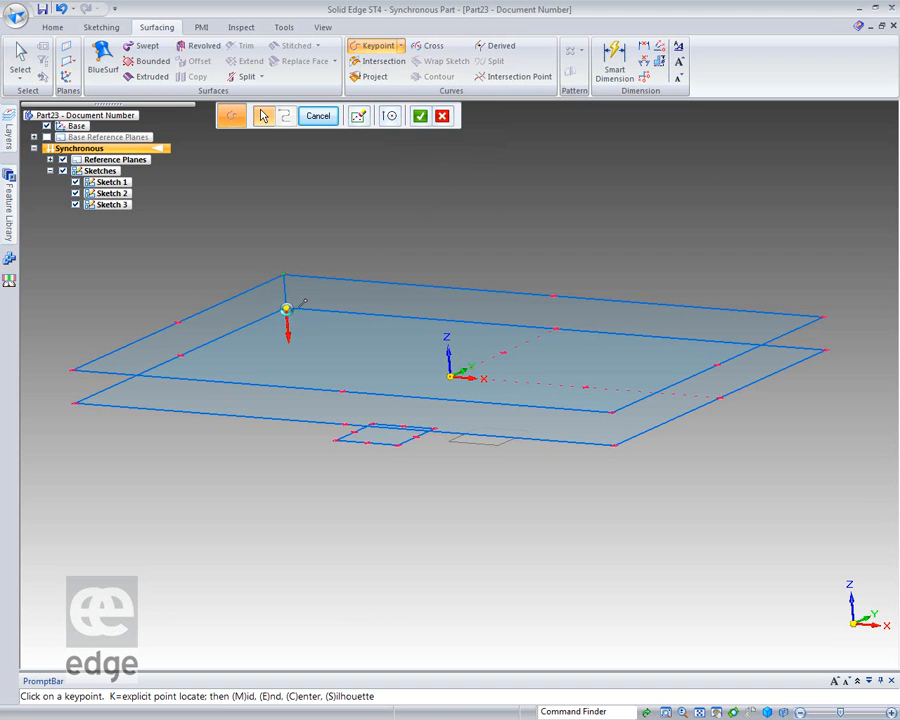
pyautogui.rightClick(330, 371)
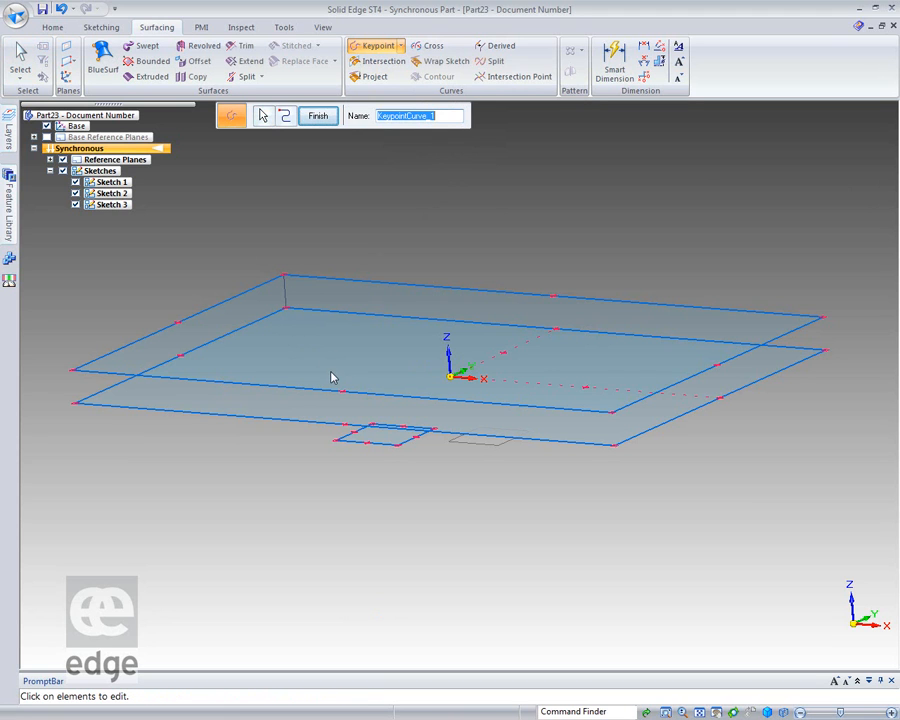
pyautogui.rightClick(331, 372)
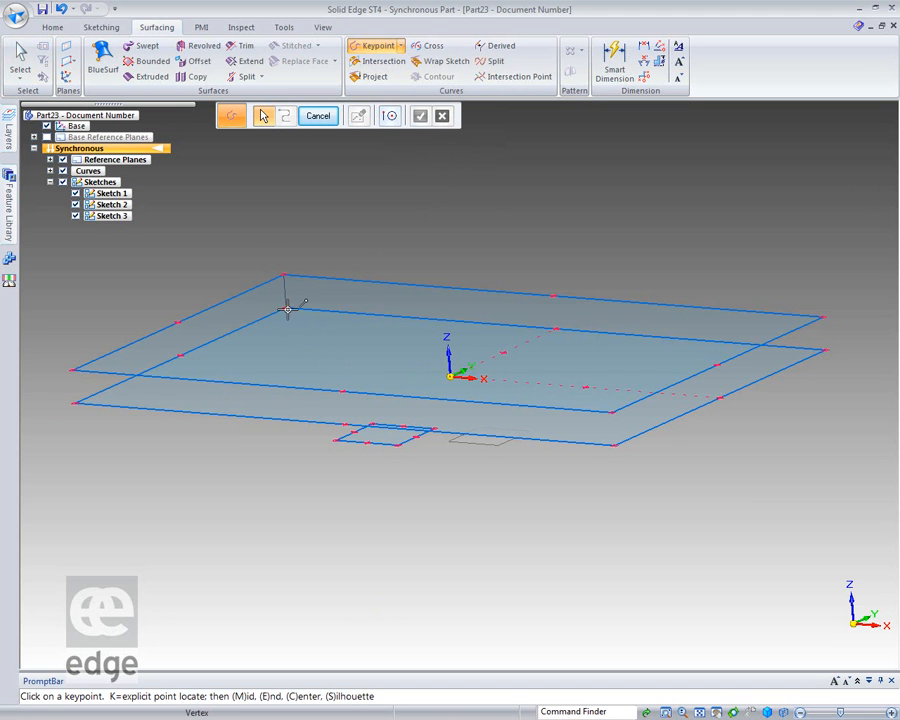
# Add a keypoint curve from the lower large rectangle's rear negative-X corner to the small rectangle's matching corner.
pyautogui.moveTo(328, 401); pyautogui.dragTo(335, 426, button='middle')
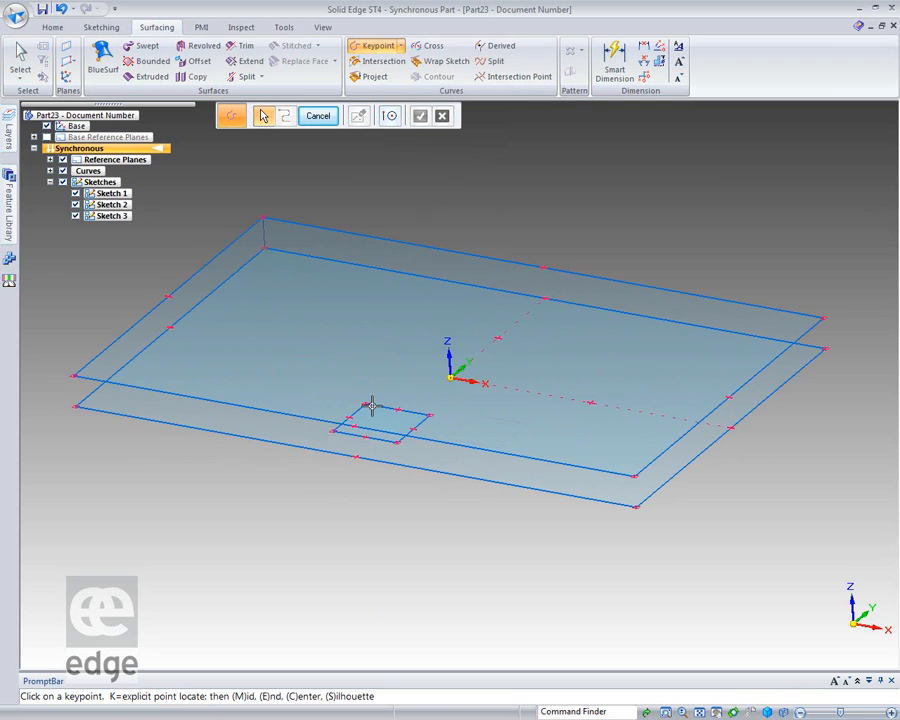
pyautogui.click(366, 404)
pyautogui.rightClick(443, 526)
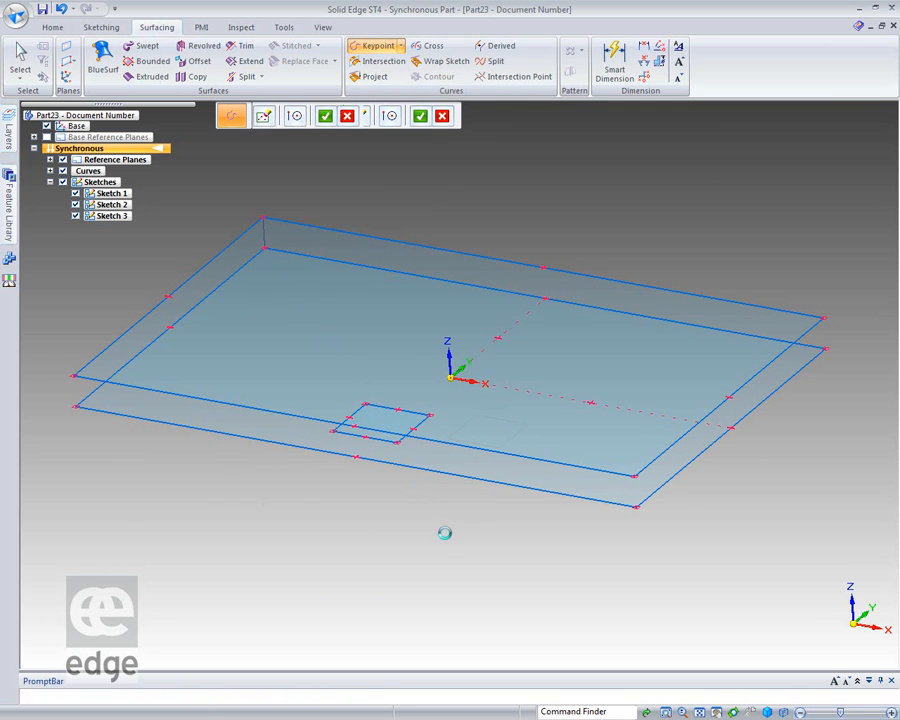
pyautogui.rightClick(445, 536)
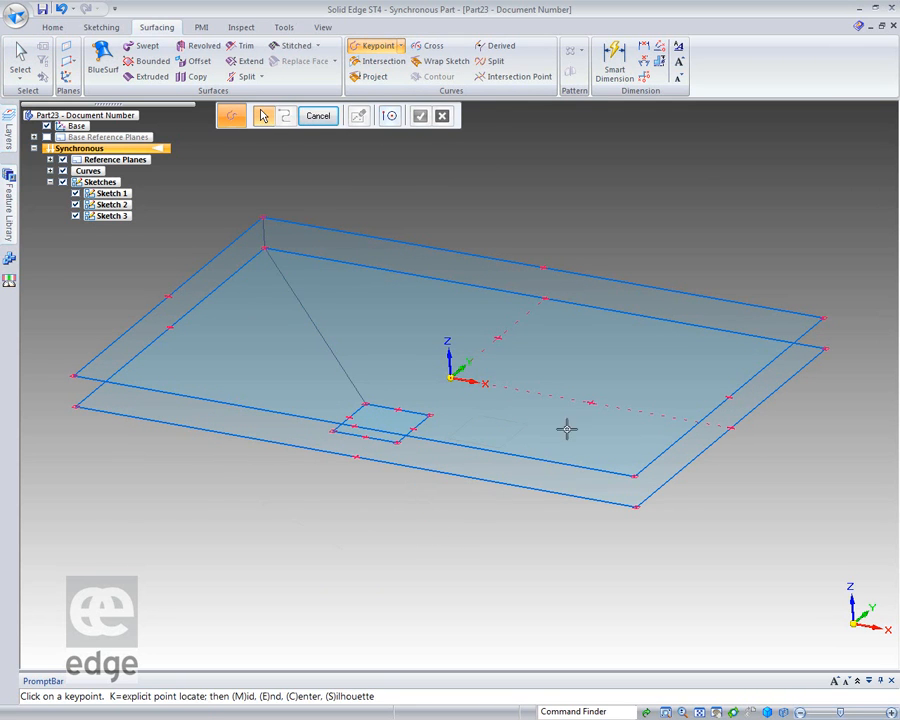
# Add a vertical keypoint curve between the rear positive-X corners of the two large rectangles.
pyautogui.click(831, 329)
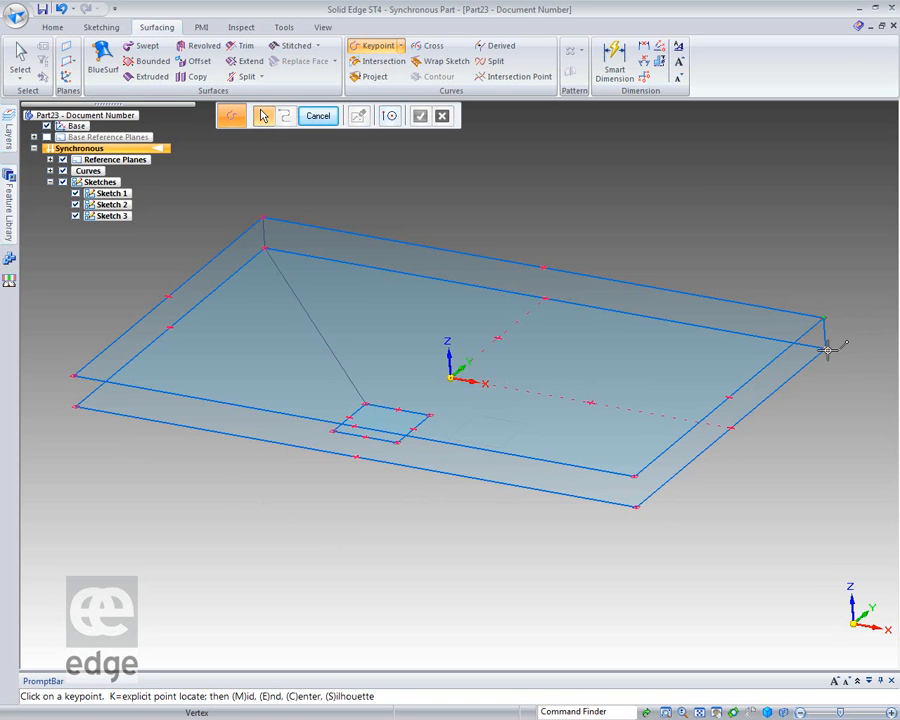
pyautogui.click(826, 349)
pyautogui.rightClick(822, 398)
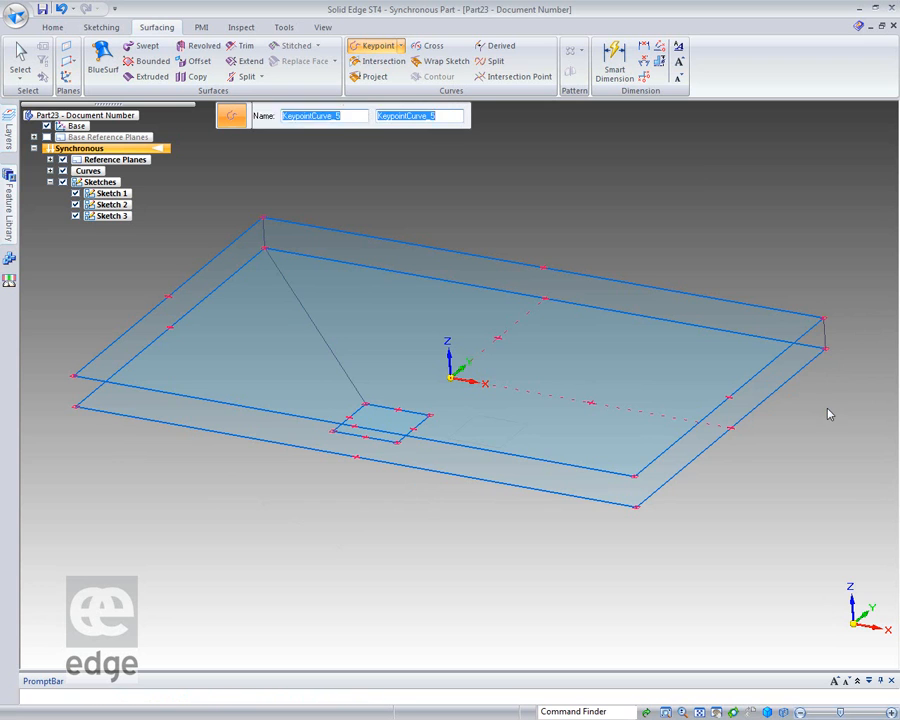
# Try to link the lower large rectangle's rear positive-X corner to the small rectangle's matching corner with a keypoint curve.
pyautogui.click(826, 349)
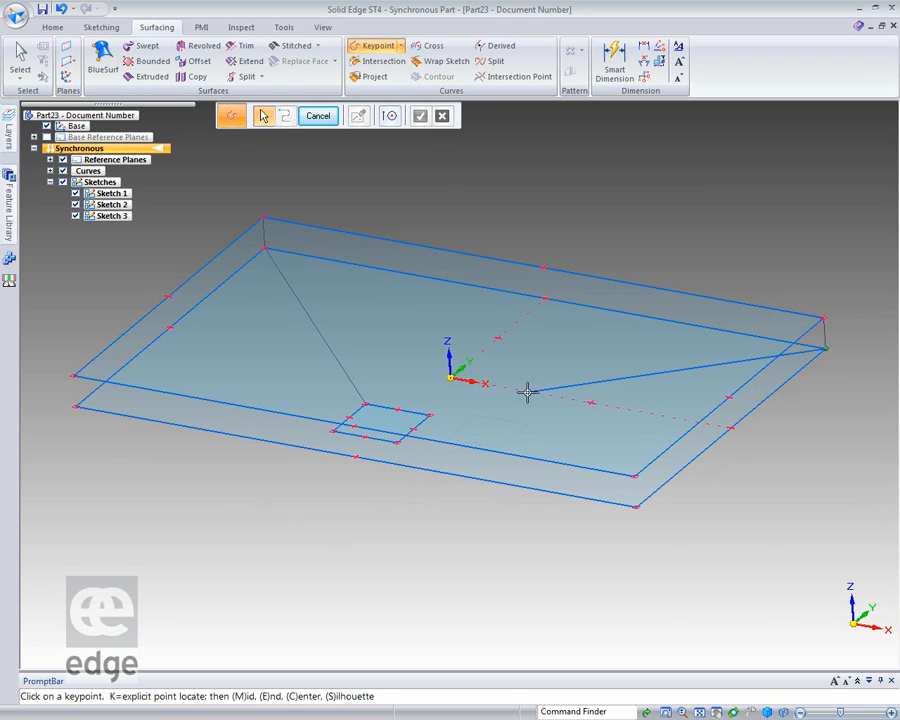
pyautogui.click(430, 414)
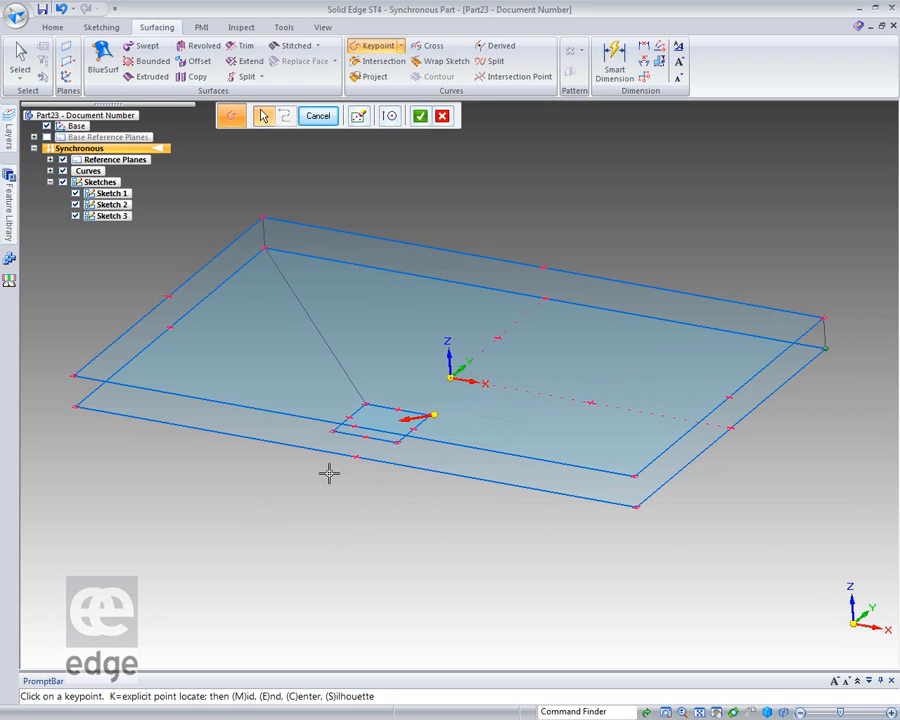
pyautogui.rightClick(327, 473)
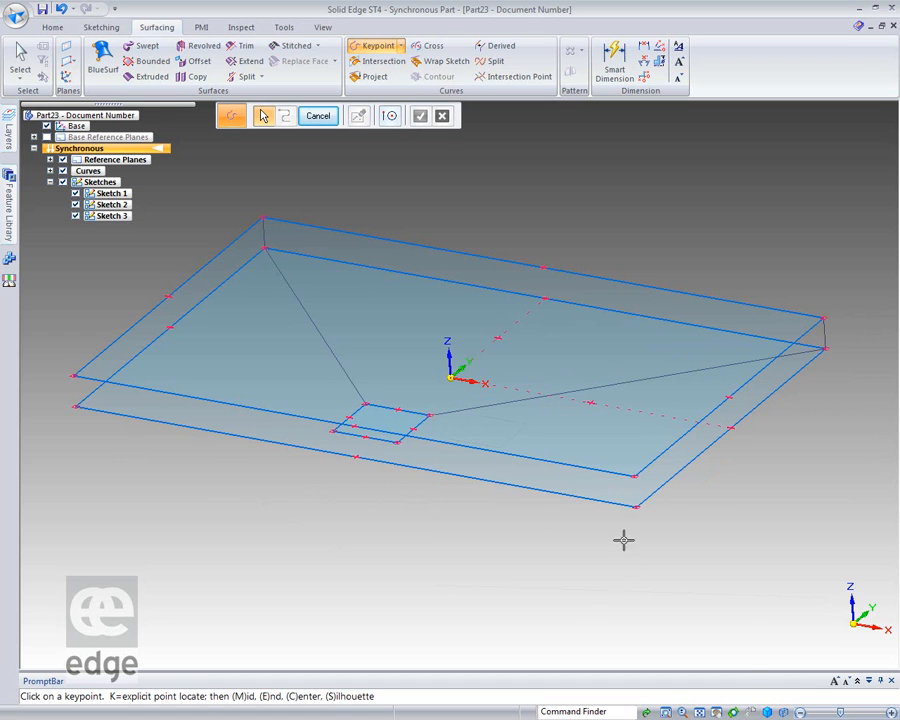
# Add keypoint curves joining the large rectangles' front positive-X corners and linking the lower one to the small rectangle's matching corner.
pyautogui.click(635, 477)
pyautogui.click(635, 507)
pyautogui.rightClick(596, 573)
pyautogui.click(396, 441)
pyautogui.rightClick(330, 443)
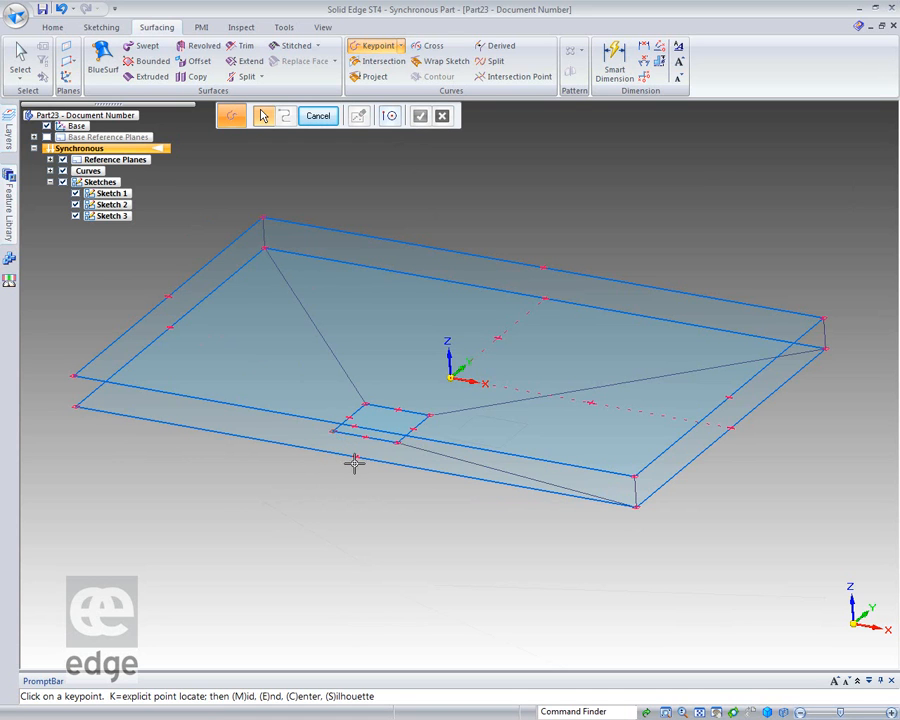
pyautogui.press('Escape')
pyautogui.press('Escape')
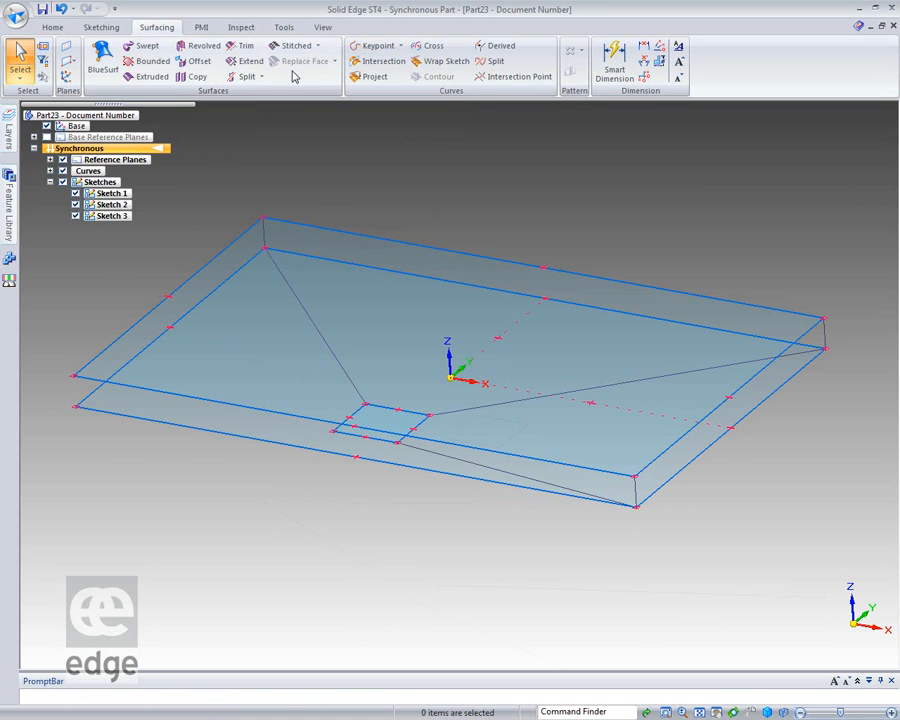
# Add keypoint curves from the small rectangle's front negative-X corner to the lower large rectangle's matching corner, and up to the upper rectangle.
pyautogui.click(376, 45)
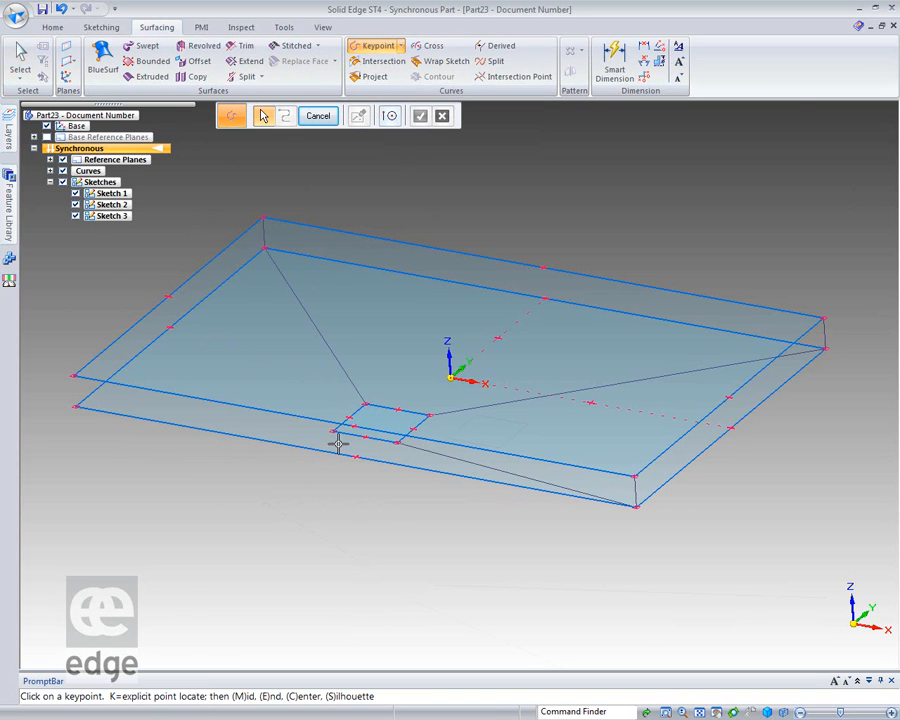
pyautogui.click(79, 408)
pyautogui.rightClick(76, 436)
pyautogui.rightClick(77, 437)
pyautogui.rightClick(77, 437)
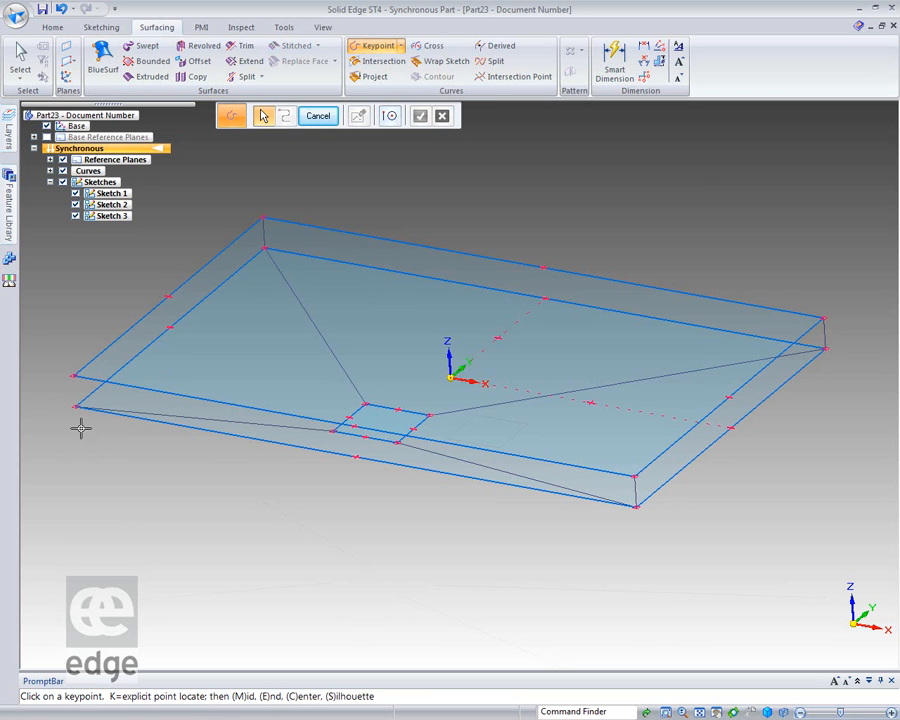
pyautogui.click(75, 379)
pyautogui.rightClick(57, 440)
pyautogui.rightClick(57, 441)
pyautogui.rightClick(57, 441)
# Delete the keypoint curve from the lower large rectangle's rear positive-X corner that misses the small rectangle's corner.
pyautogui.moveTo(286, 597); pyautogui.dragTo(315, 558, button='middle')
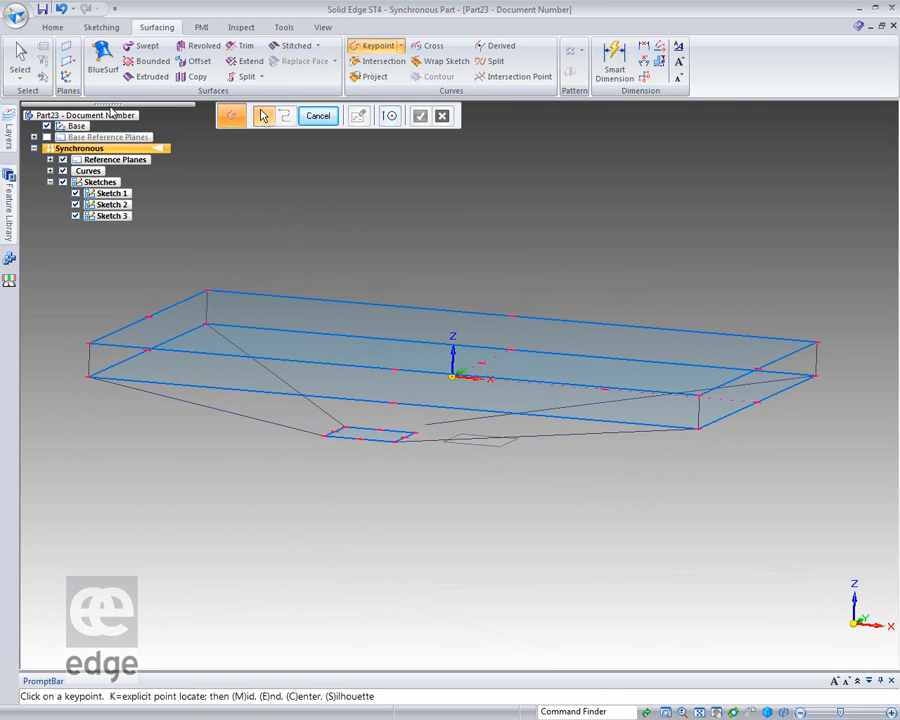
pyautogui.press('Escape')
pyautogui.click(482, 421)
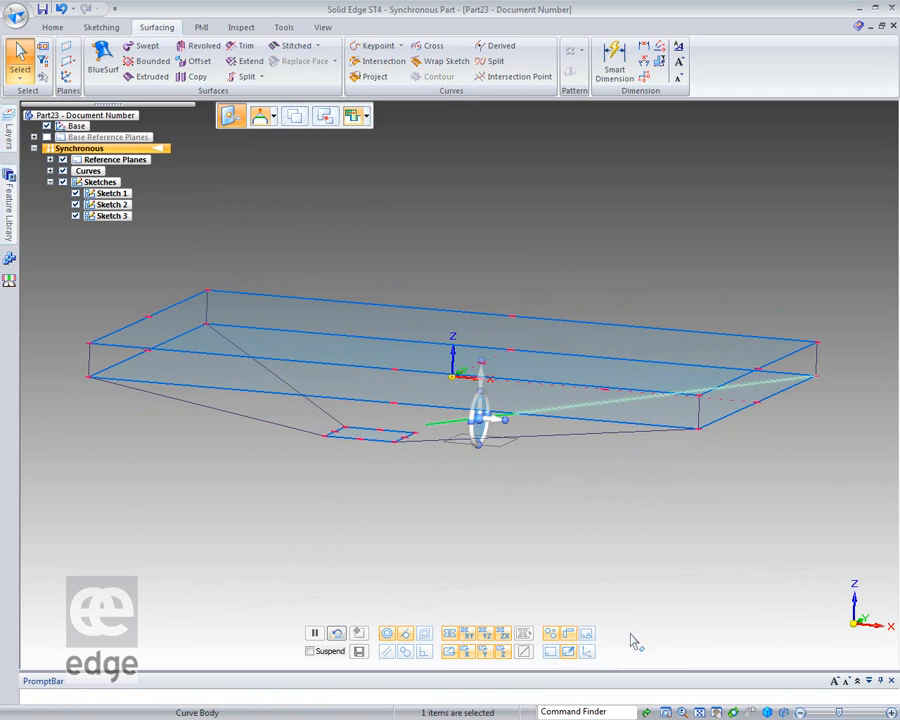
pyautogui.press('Escape')
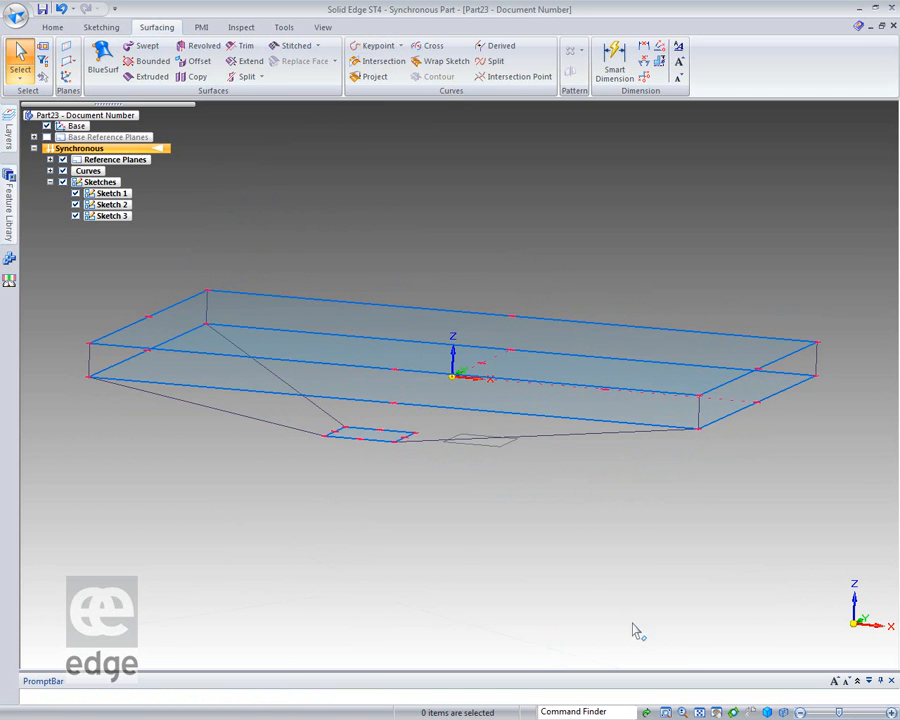
# Add a keypoint curve from the lower large rectangle's rear positive-X corner to the small rectangle's matching corner.
pyautogui.moveTo(672, 265); pyautogui.dragTo(625, 263, button='middle')
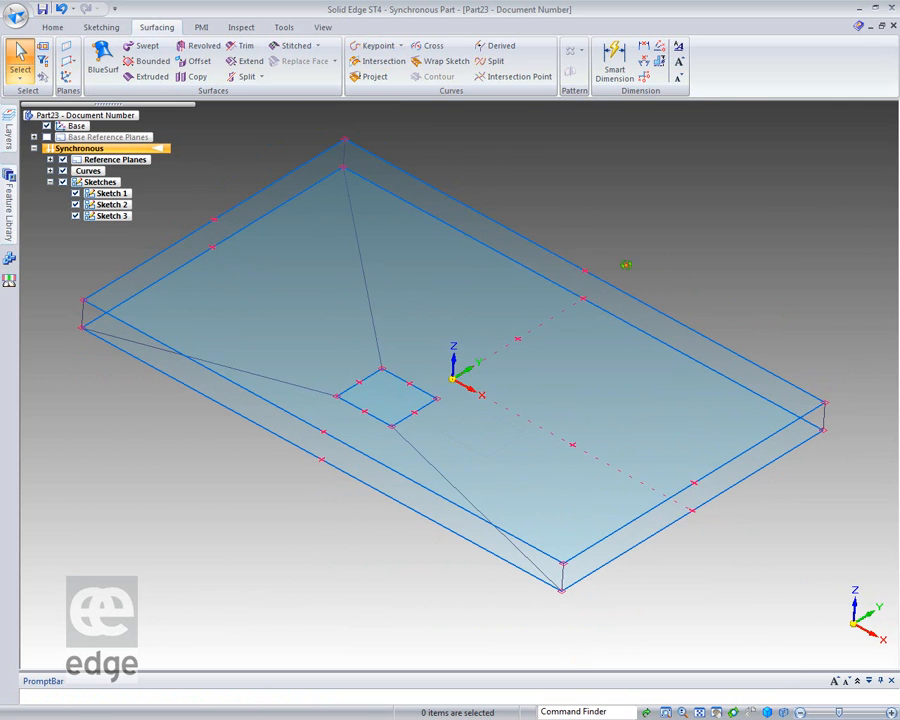
pyautogui.click(389, 62)
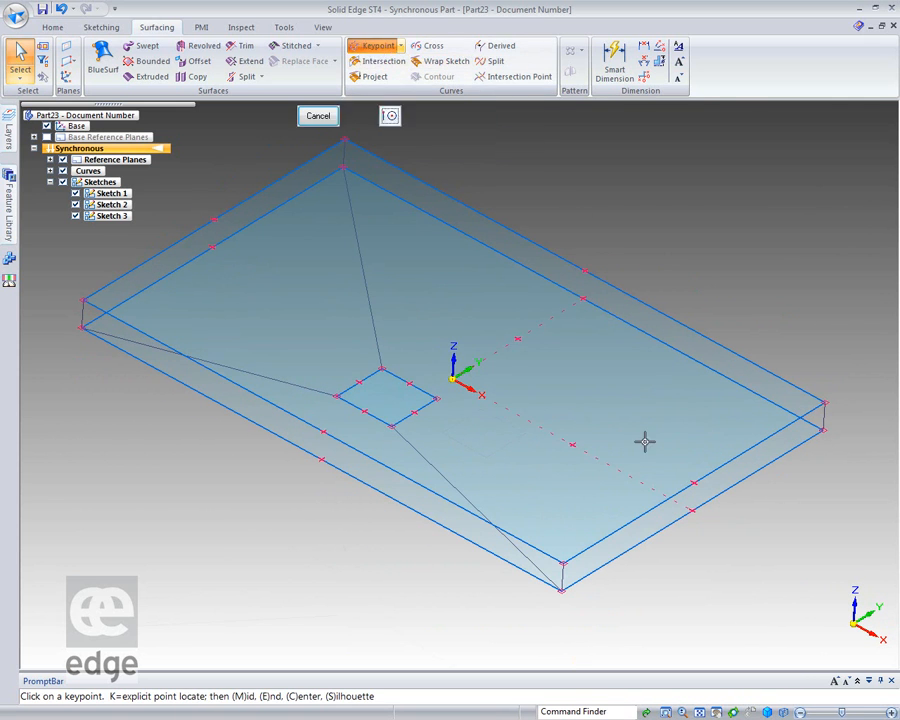
pyautogui.click(824, 430)
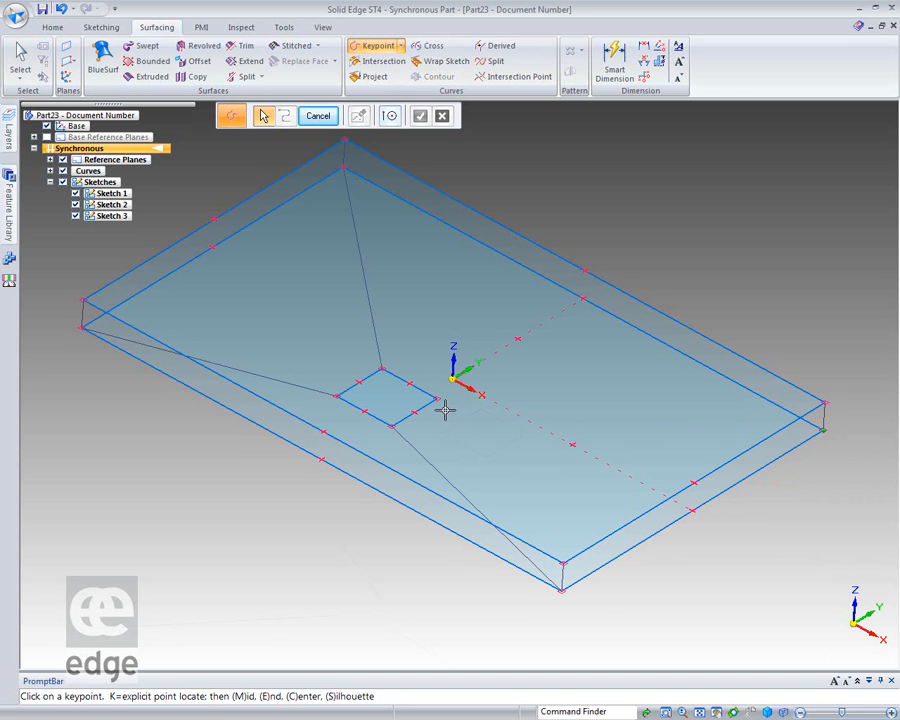
pyautogui.click(436, 399)
pyautogui.rightClick(416, 403)
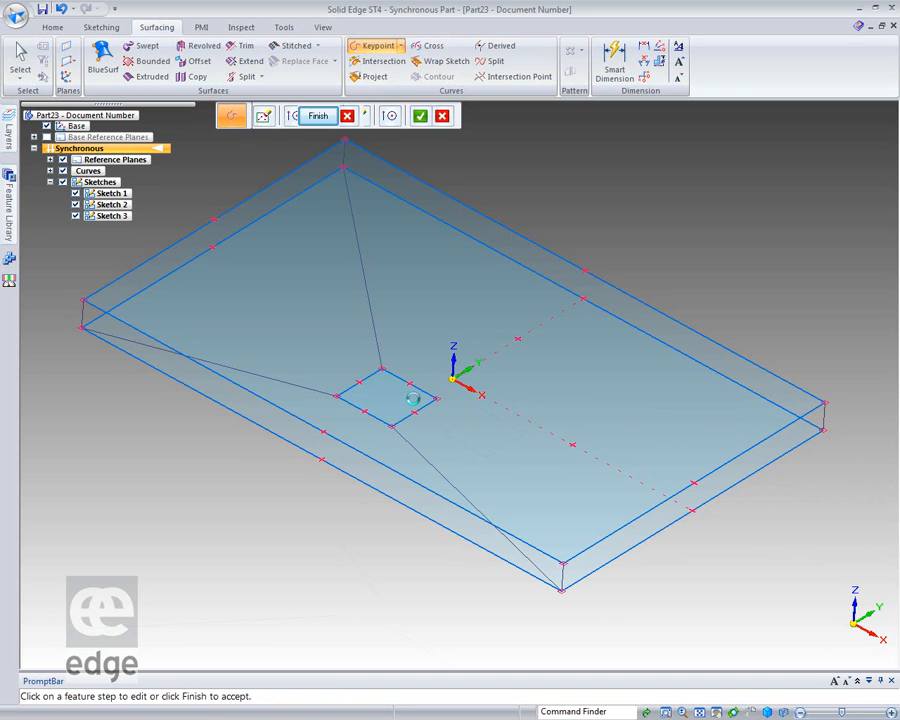
pyautogui.click(318, 115)
pyautogui.press('Escape')
# Create a bounded surface on the rear sloping side, between the lower large rectangle's rear edge and the small rectangle.
pyautogui.moveTo(283, 647); pyautogui.dragTo(325, 585, button='middle')
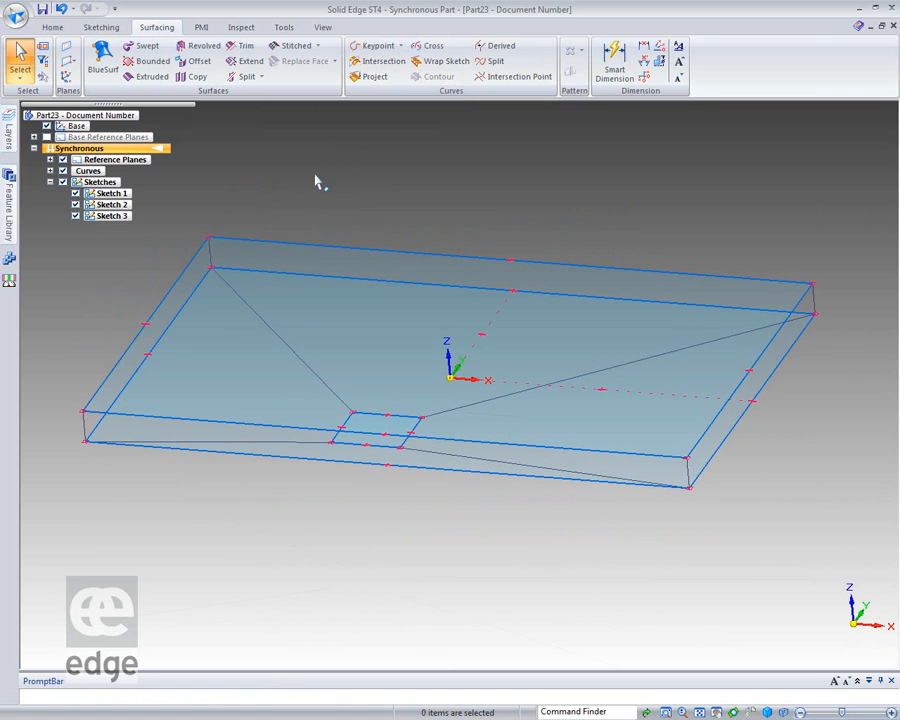
pyautogui.click(150, 61)
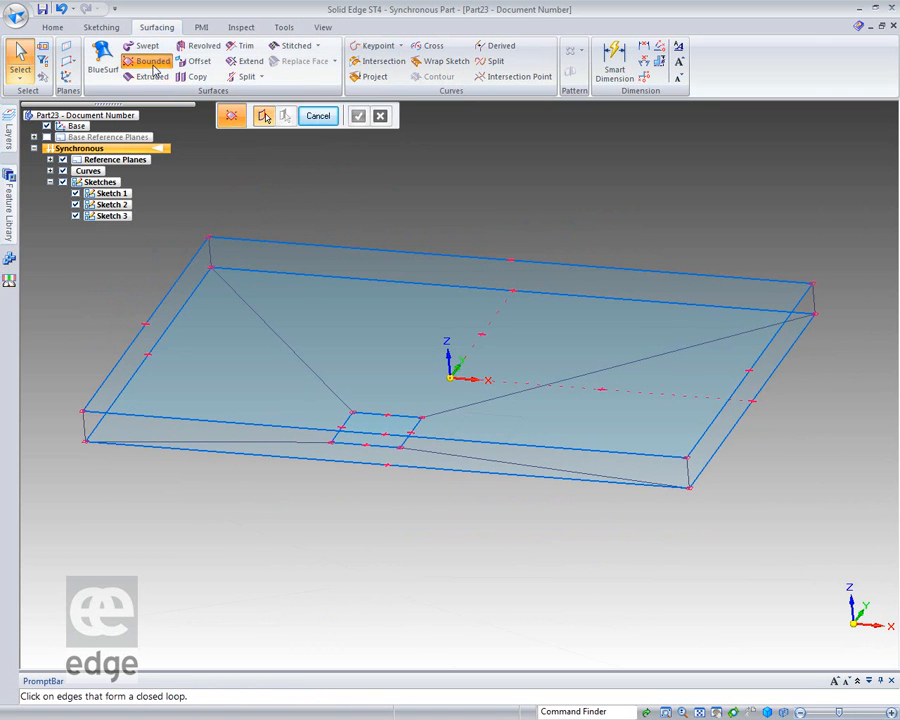
pyautogui.click(255, 302)
pyautogui.click(262, 274)
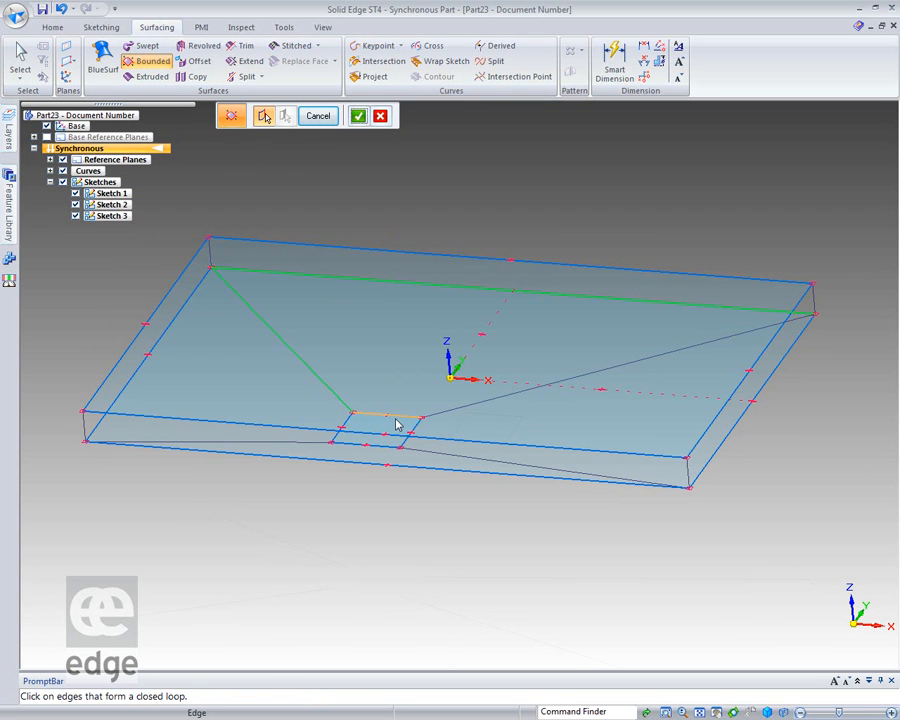
pyautogui.click(479, 402)
pyautogui.click(358, 117)
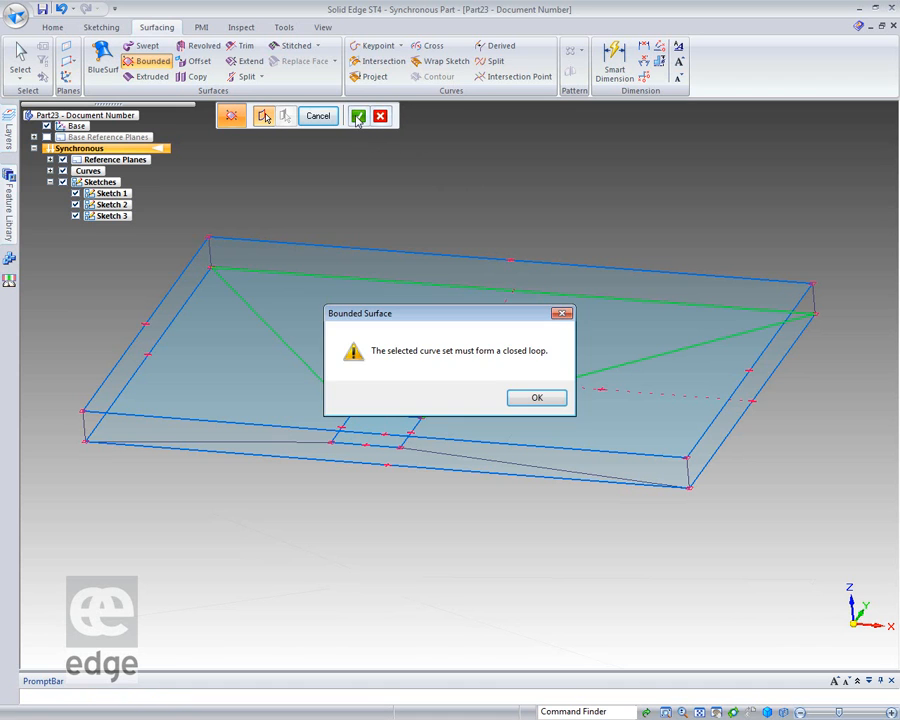
pyautogui.click(535, 399)
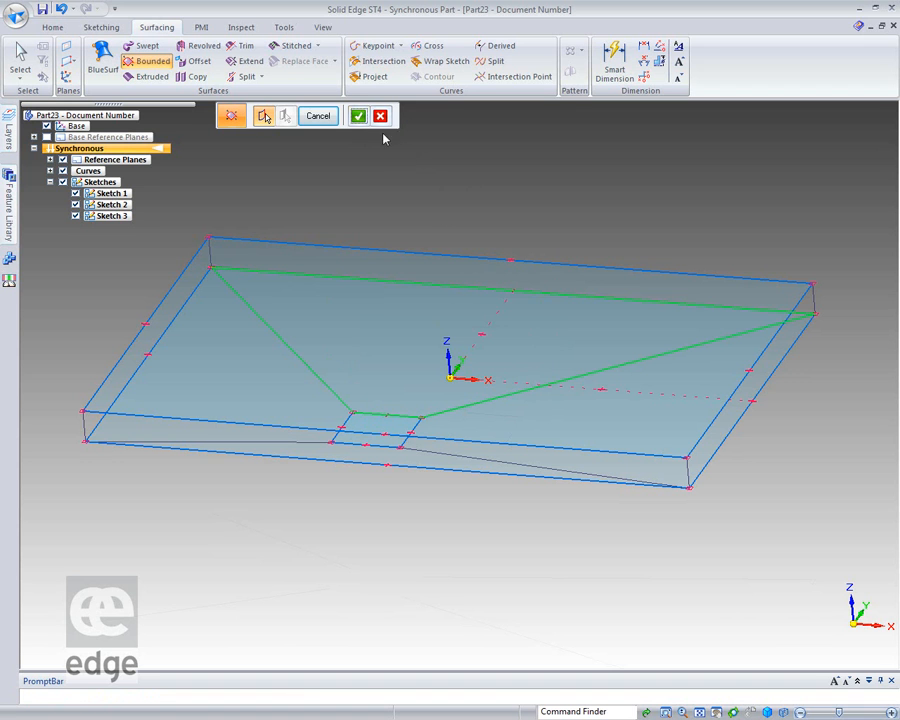
pyautogui.click(358, 117)
pyautogui.click(320, 117)
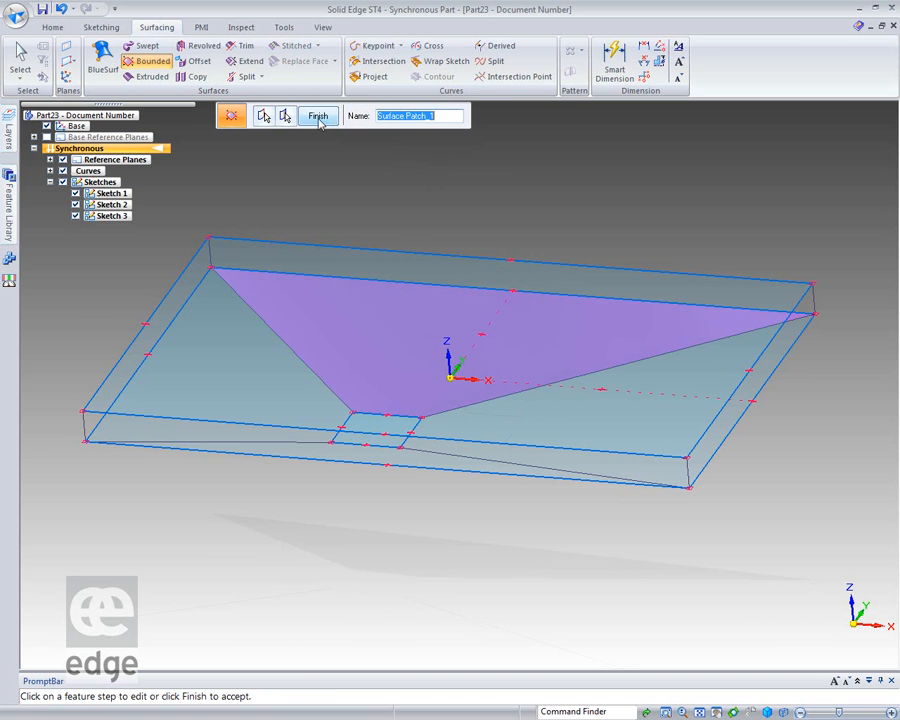
pyautogui.click(321, 118)
# Create a bounded surface on the negative-X sloping side, between the lower large rectangle and the small rectangle.
pyautogui.moveTo(583, 257); pyautogui.dragTo(630, 250, button='middle')
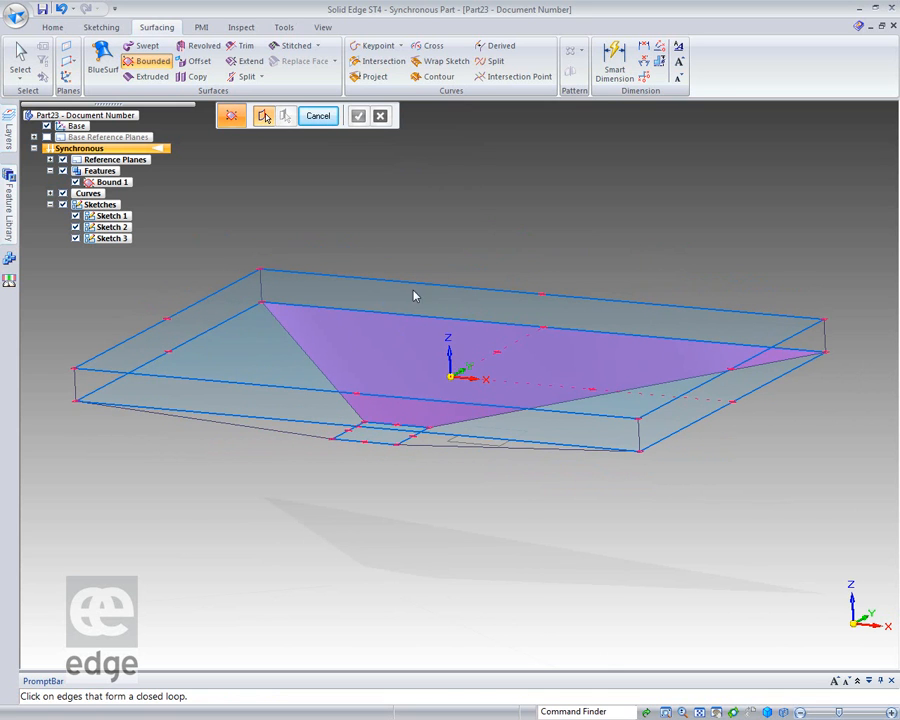
pyautogui.click(235, 317)
pyautogui.click(301, 353)
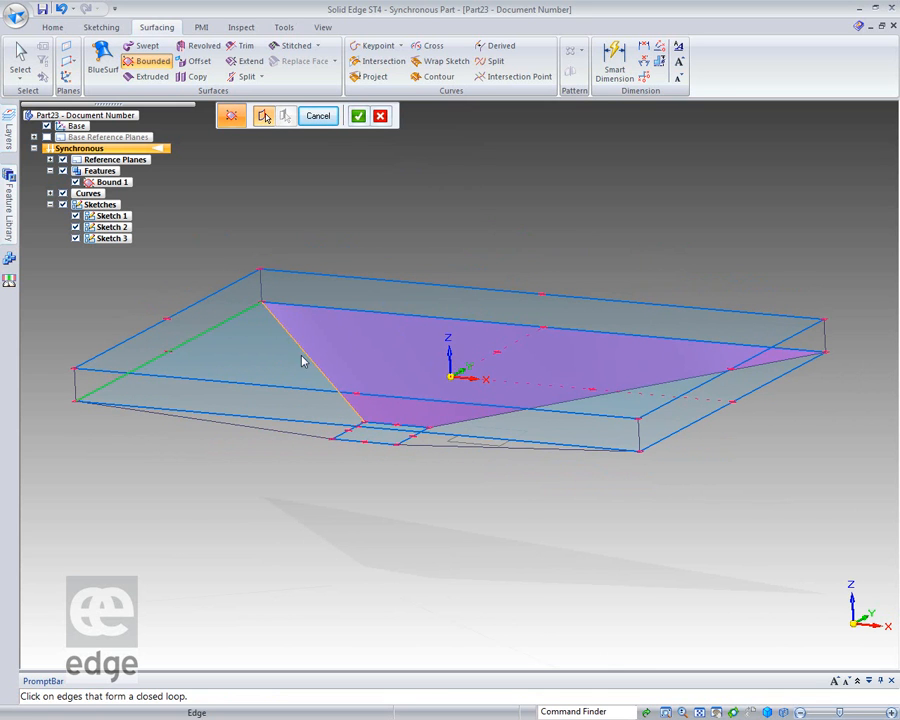
pyautogui.click(311, 439)
pyautogui.click(357, 116)
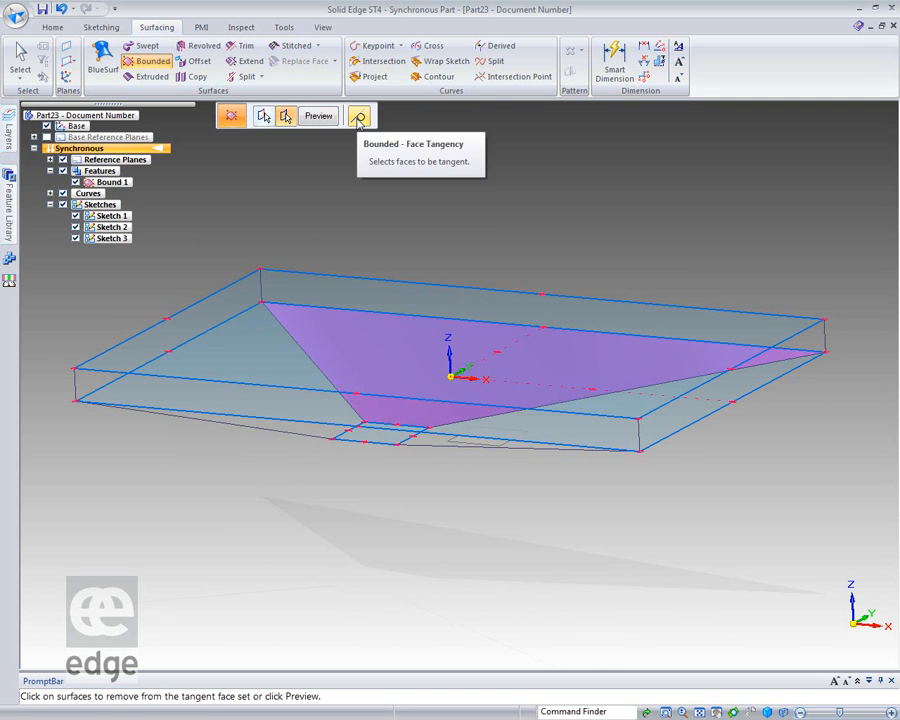
pyautogui.click(318, 116)
pyautogui.click(318, 116)
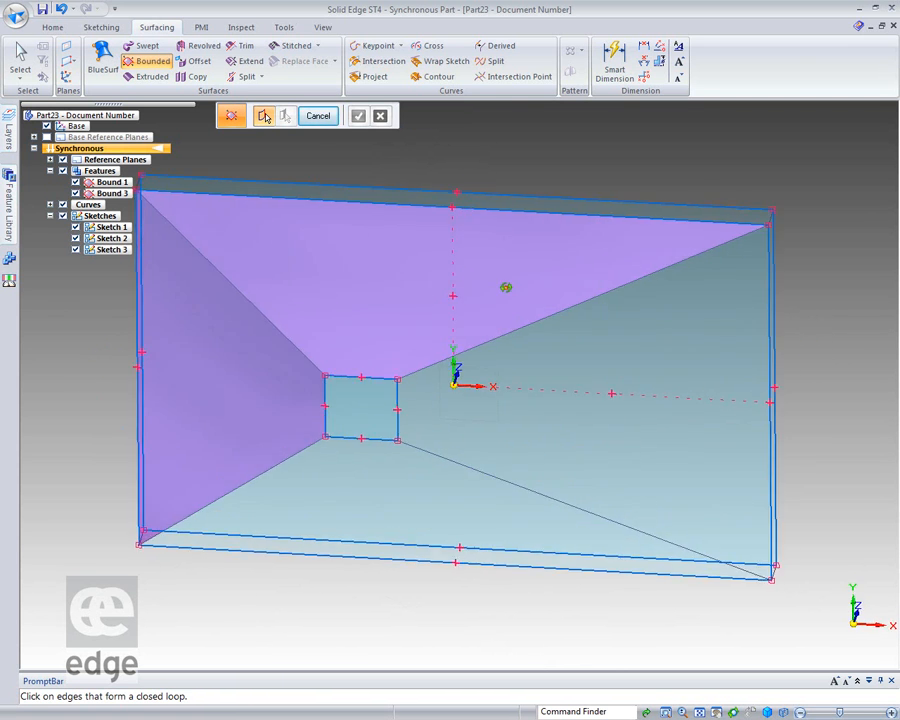
# Create a bounded surface on the positive-X sloping side, using the two corner curves and the rectangles' positive-X edges.
pyautogui.click(622, 292)
pyautogui.click(769, 301)
pyautogui.click(661, 538)
pyautogui.click(399, 432)
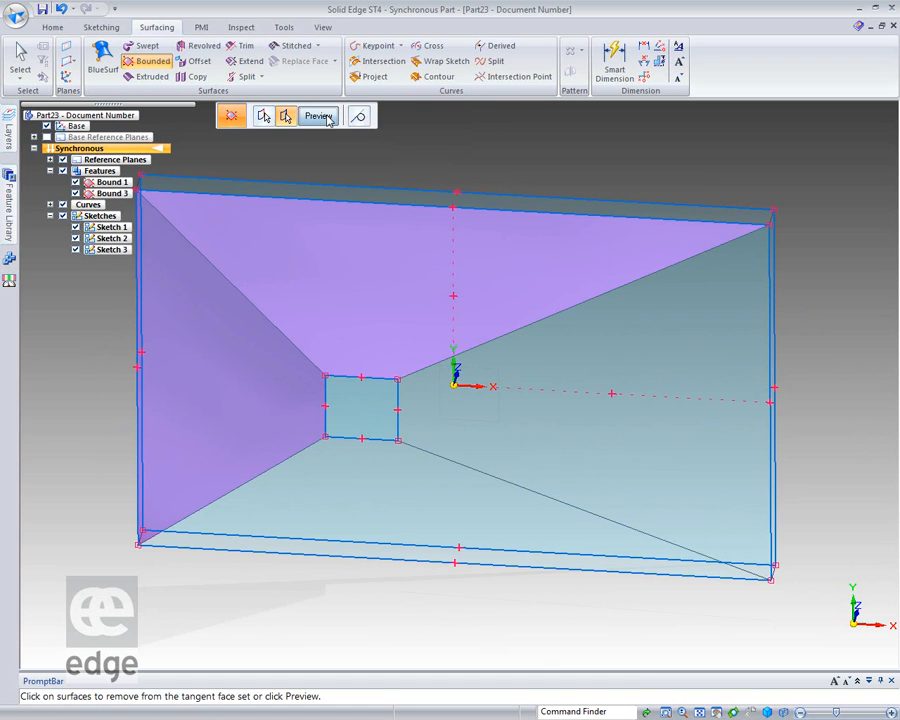
pyautogui.click(320, 117)
pyautogui.click(318, 116)
# Close the small rectangle with a bounded surface through its four edges.
pyautogui.click(338, 379)
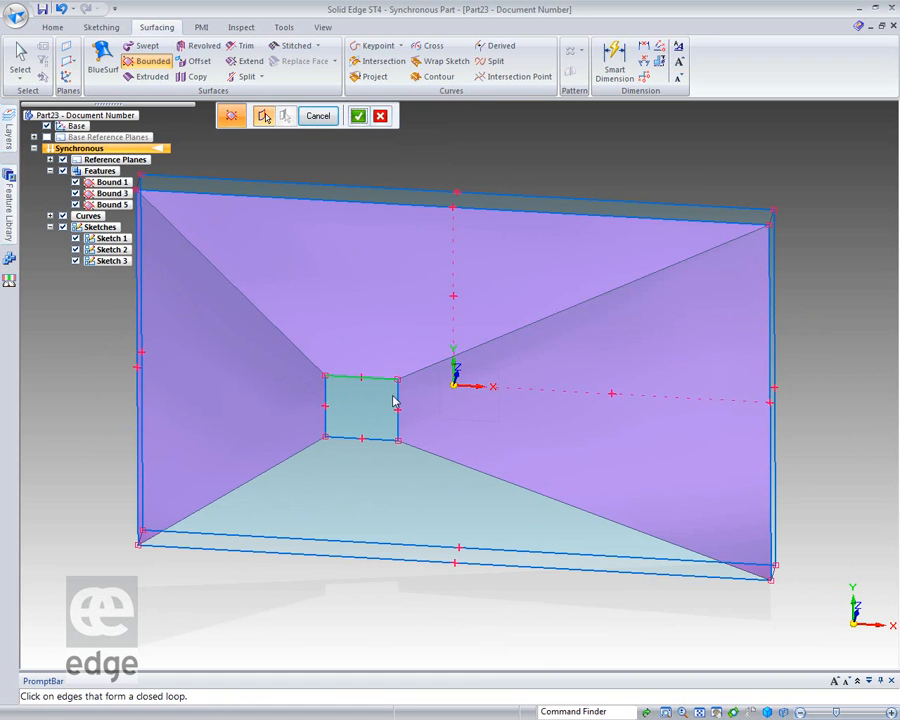
pyautogui.click(388, 441)
pyautogui.click(326, 425)
pyautogui.press('Return')
pyautogui.press('Return')
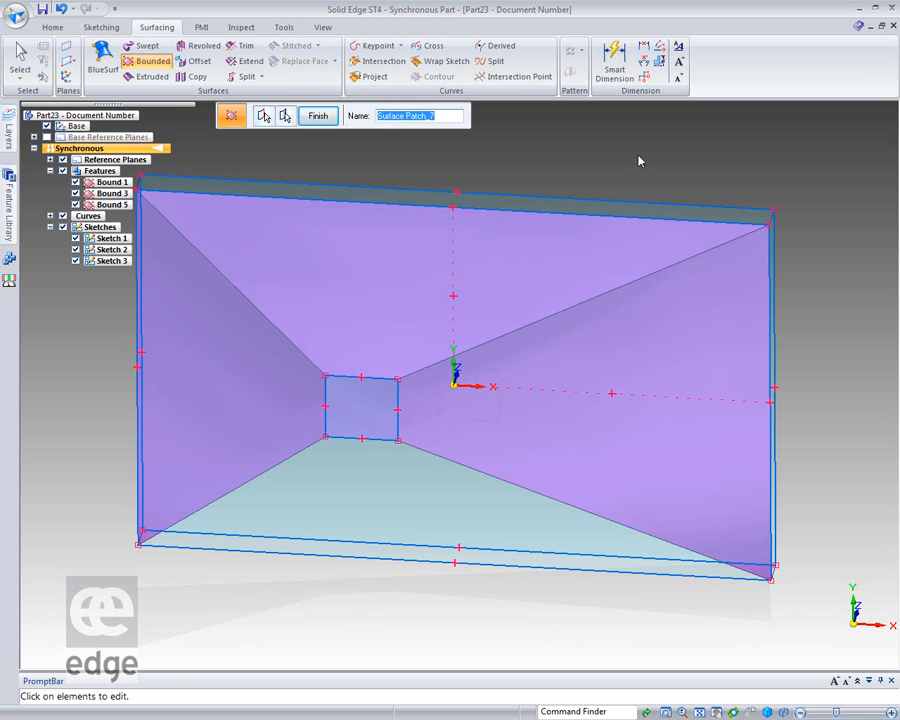
pyautogui.press('Return')
# Create a bounded surface on the front sloping side, between the small rectangle and the lower large rectangle's front edge.
pyautogui.moveTo(368, 617); pyautogui.dragTo(315, 565, button='middle')
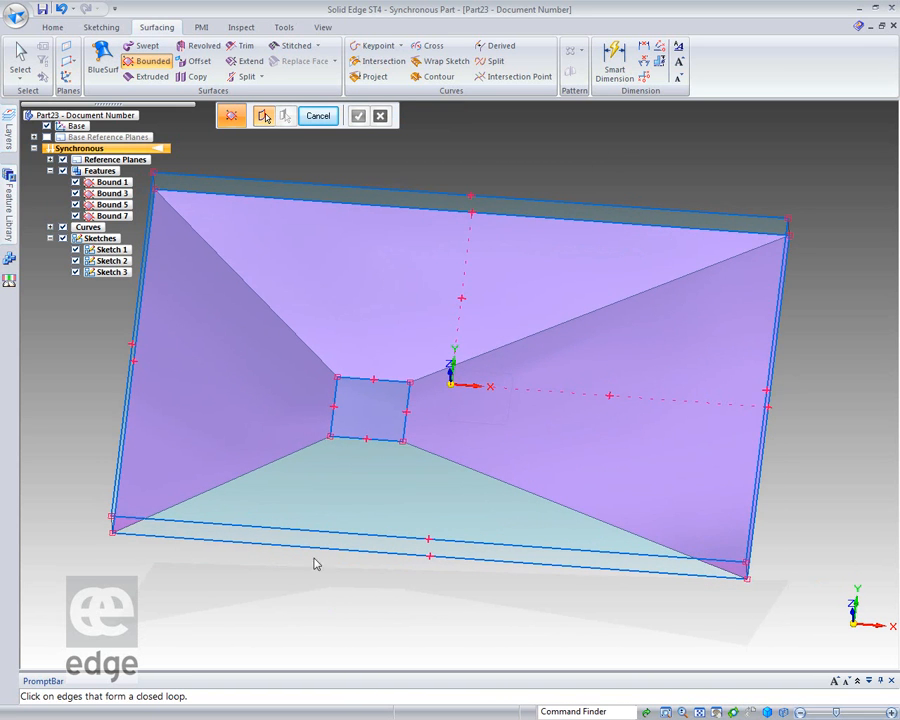
pyautogui.click(261, 466)
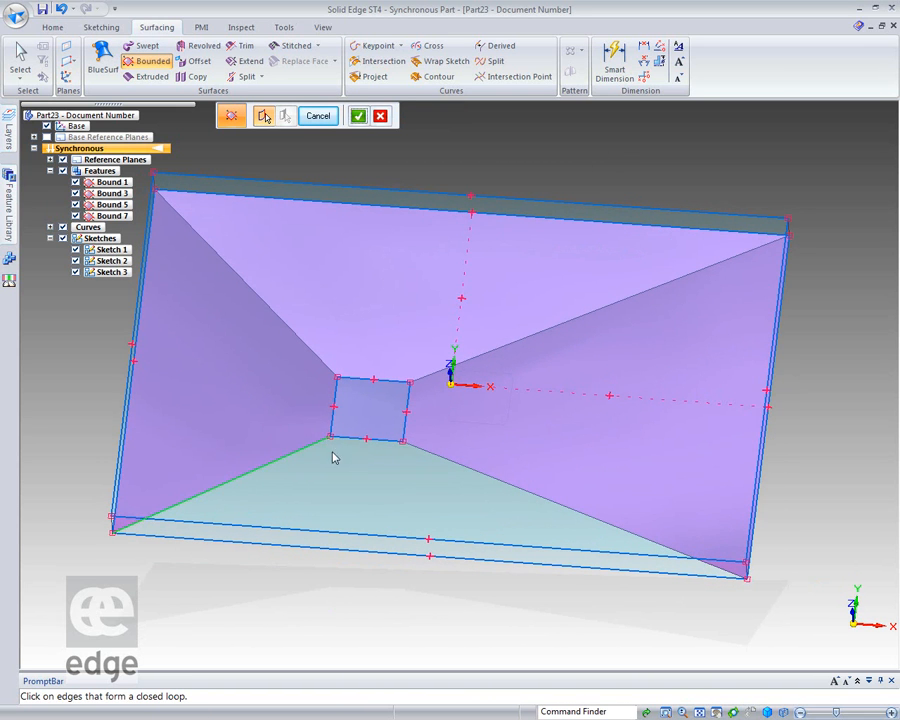
pyautogui.click(390, 449)
pyautogui.click(472, 470)
pyautogui.click(542, 579)
pyautogui.rightClick(278, 605)
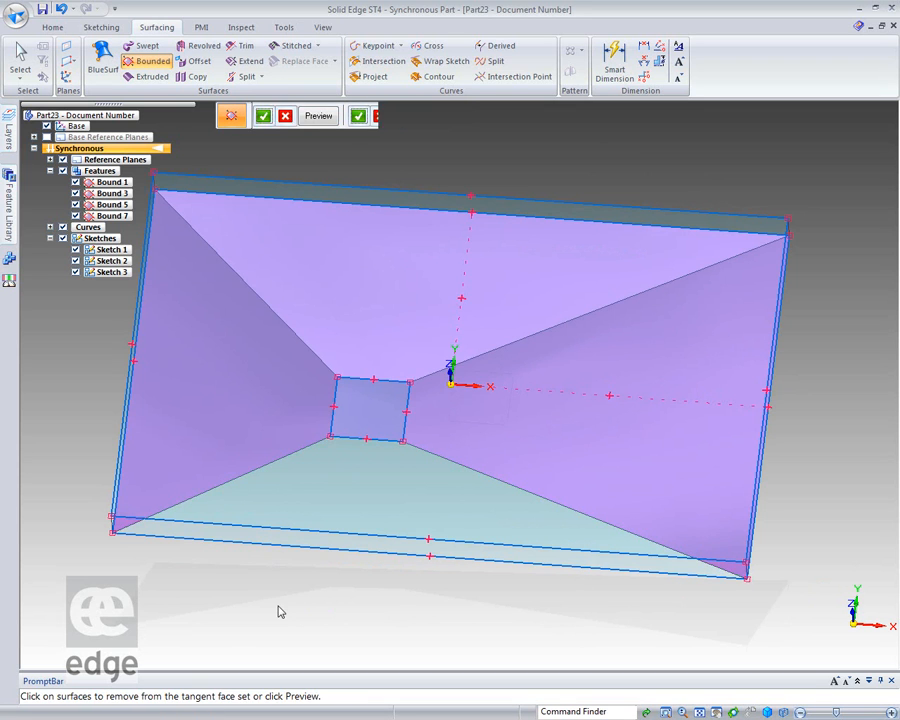
pyautogui.rightClick(278, 605)
pyautogui.rightClick(279, 605)
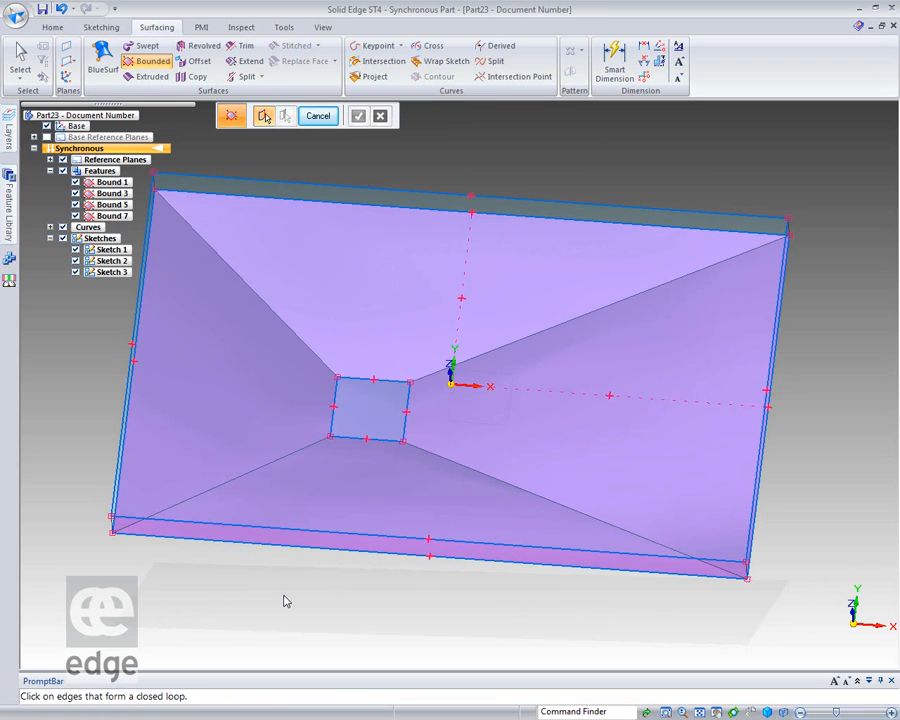
# Create a bounded surface on the vertical negative-X side between the two large rectangles.
pyautogui.moveTo(267, 614)
pyautogui.mouseDown(button='middle')
pyautogui.moveTo(293, 552)
pyautogui.moveTo(257, 528)
pyautogui.moveTo(241, 538)
pyautogui.mouseUp(button='middle')
pyautogui.click(95, 364)
pyautogui.click(165, 313)
pyautogui.click(195, 308)
pyautogui.rightClick(290, 260)
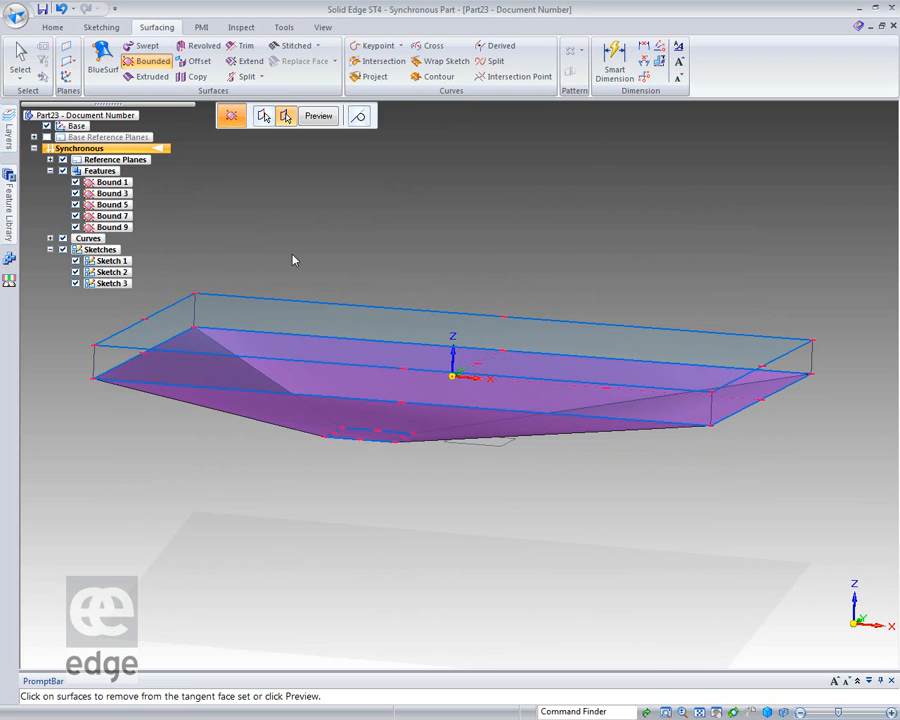
pyautogui.rightClick(293, 260)
pyautogui.rightClick(293, 260)
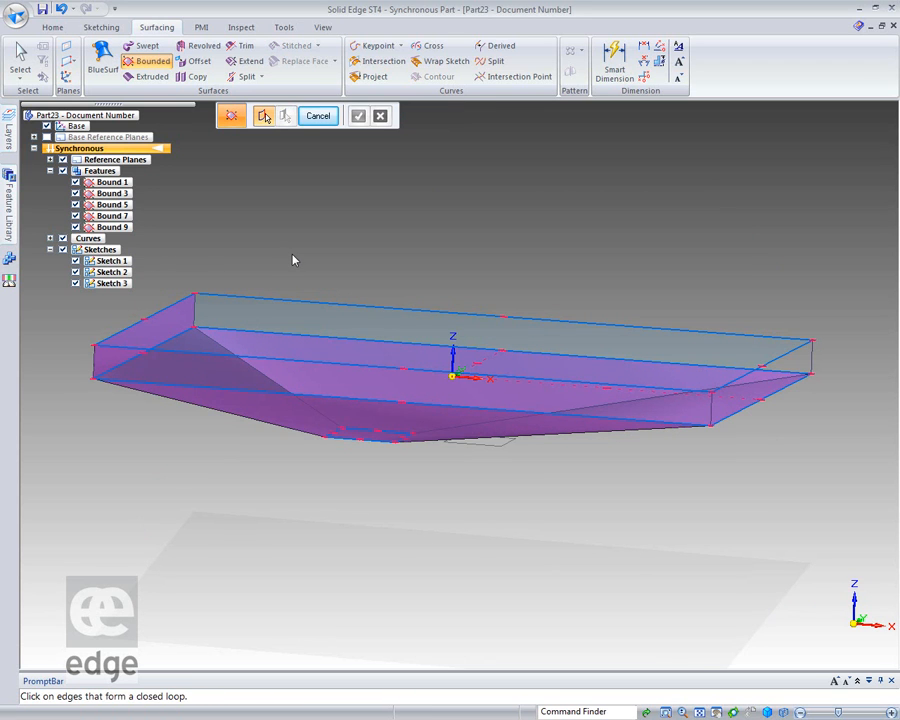
# Create a bounded surface on the vertical rear side between the two large rectangles.
pyautogui.click(270, 305)
pyautogui.click(265, 335)
pyautogui.click(196, 312)
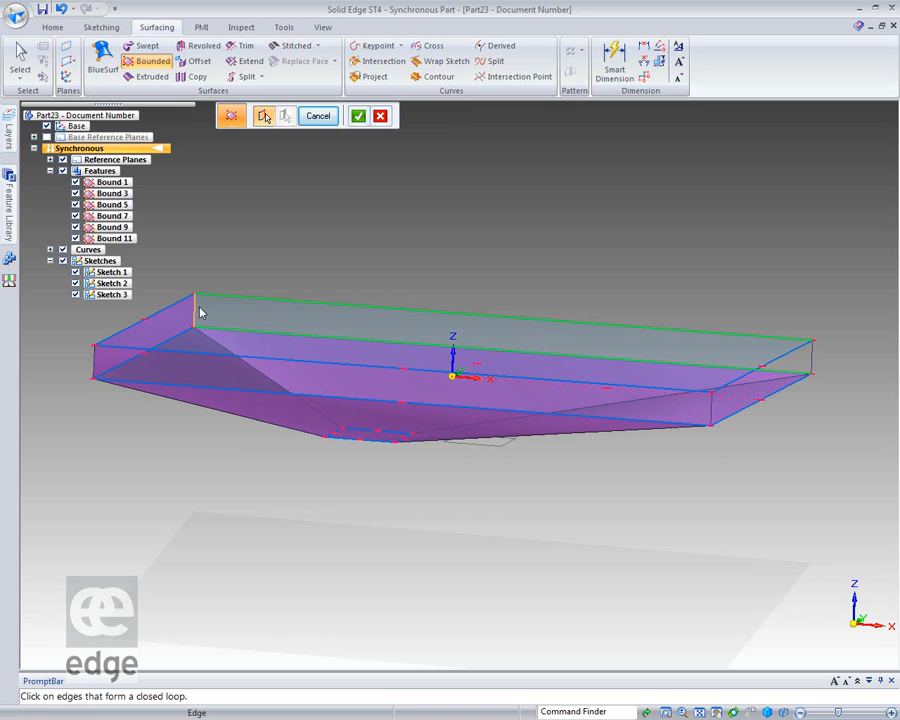
pyautogui.click(811, 360)
pyautogui.rightClick(773, 283)
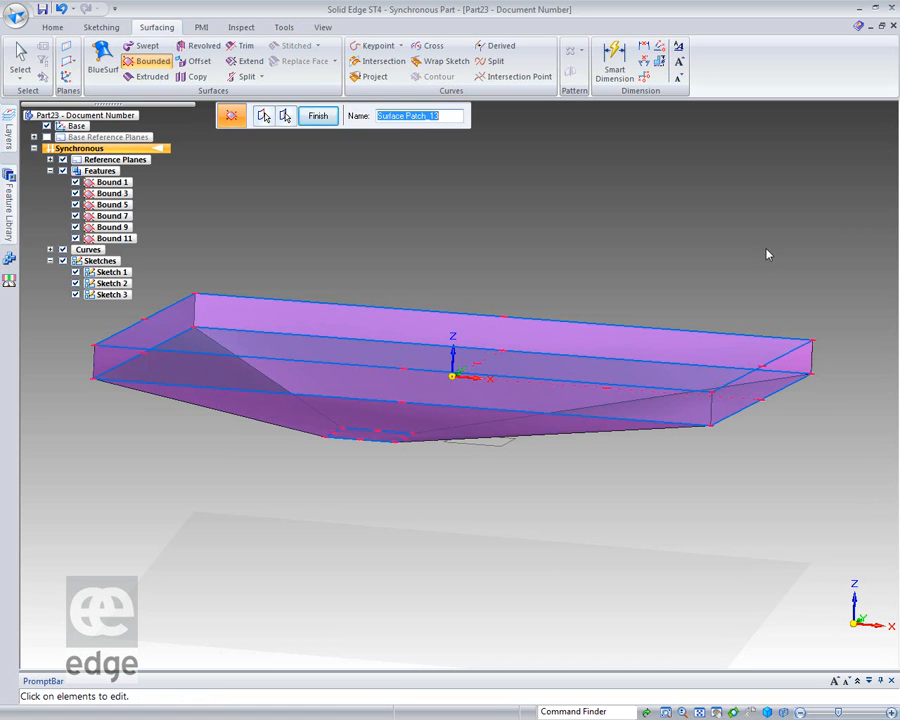
pyautogui.rightClick(766, 250)
# Create a bounded surface on the vertical positive-X side between the two large rectangles.
pyautogui.click(794, 358)
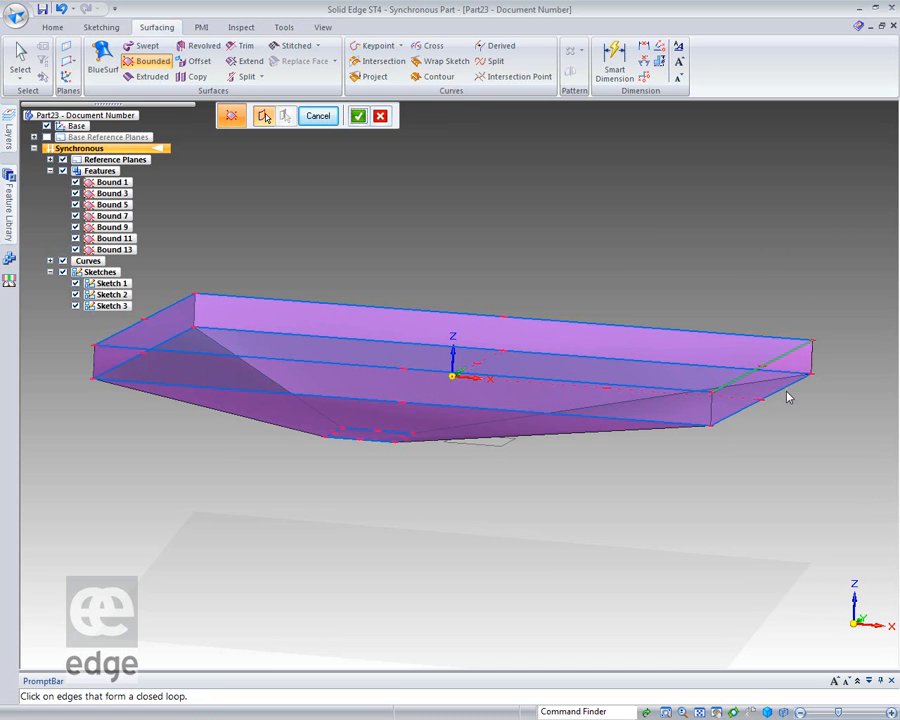
pyautogui.click(781, 390)
pyautogui.click(815, 368)
pyautogui.click(710, 410)
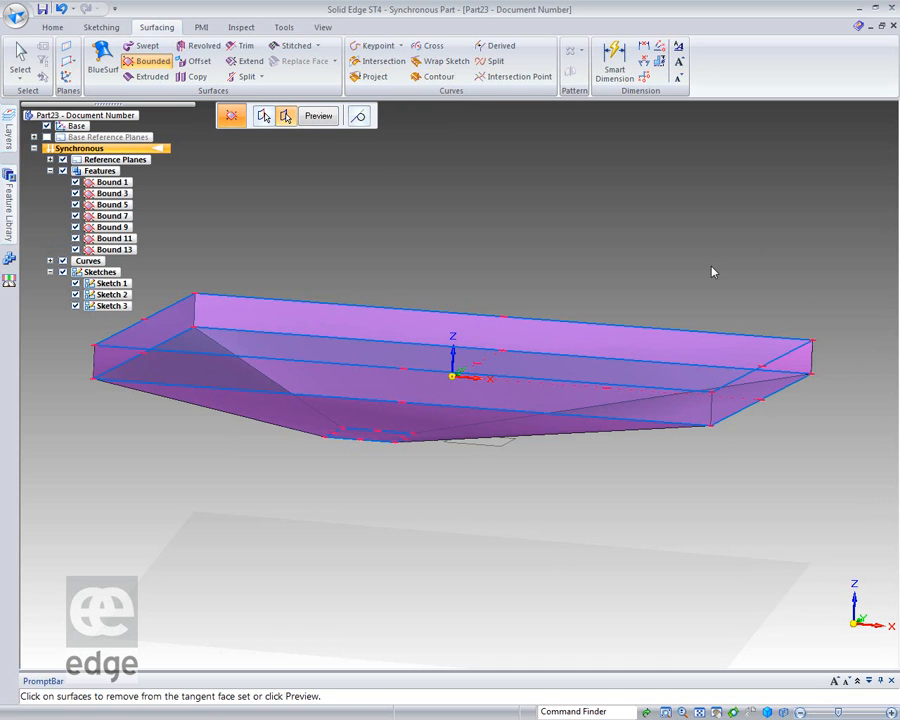
pyautogui.rightClick(668, 253)
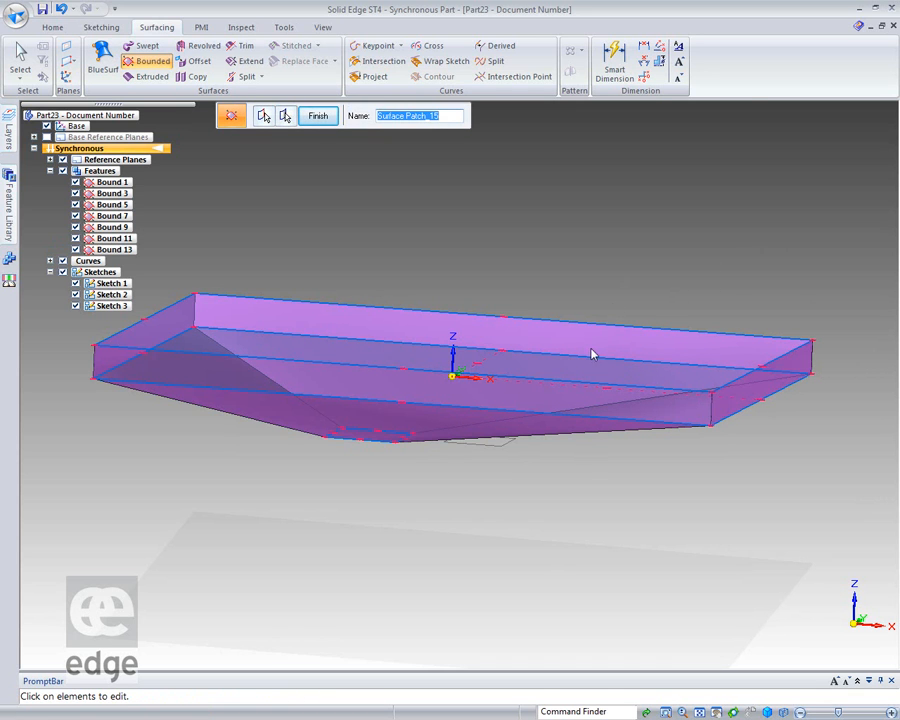
pyautogui.moveTo(603, 287); pyautogui.dragTo(473, 397, button='middle')
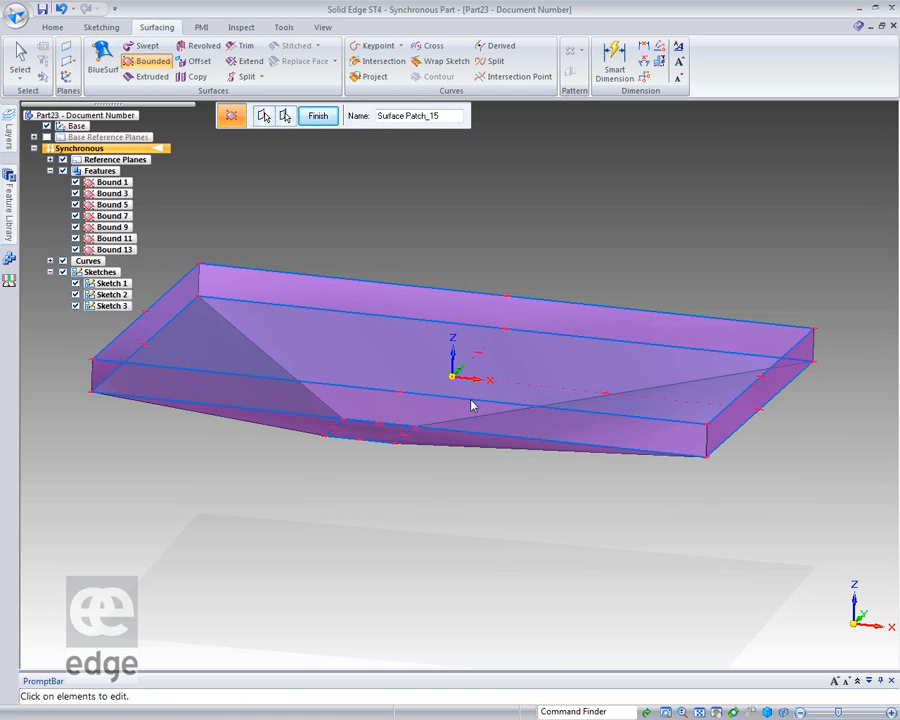
pyautogui.click(317, 115)
# Create a bounded surface on the vertical front side between the two large rectangles.
pyautogui.click(338, 394)
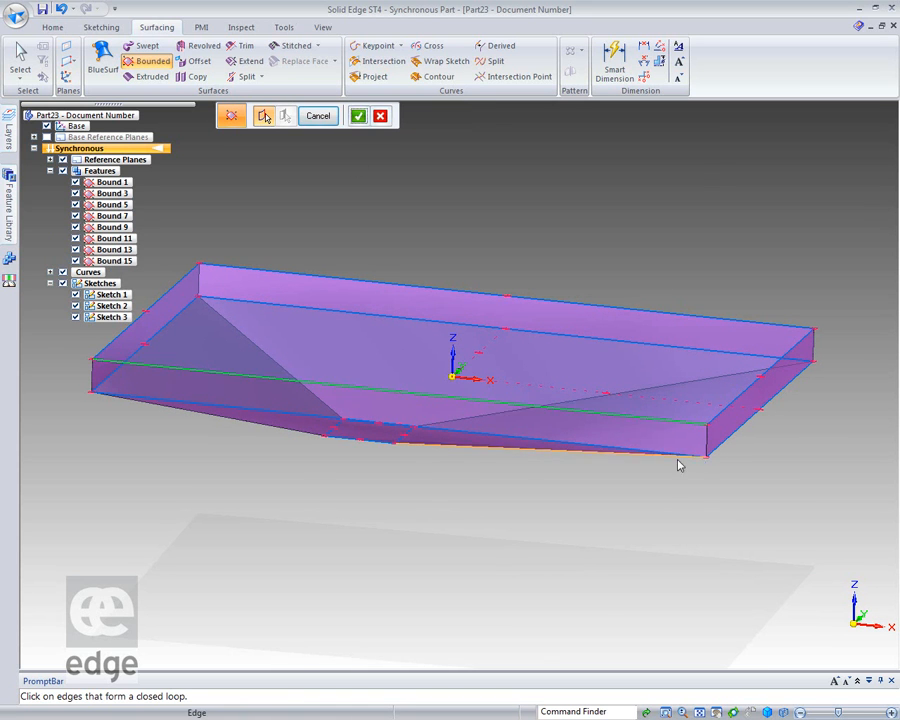
pyautogui.click(343, 413)
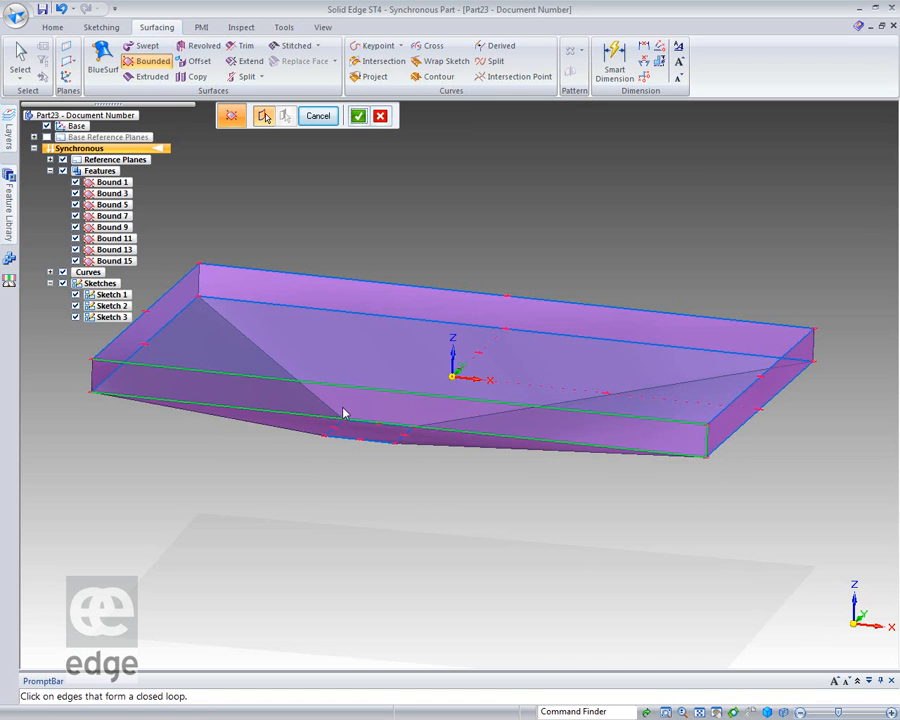
pyautogui.click(90, 380)
pyautogui.click(358, 116)
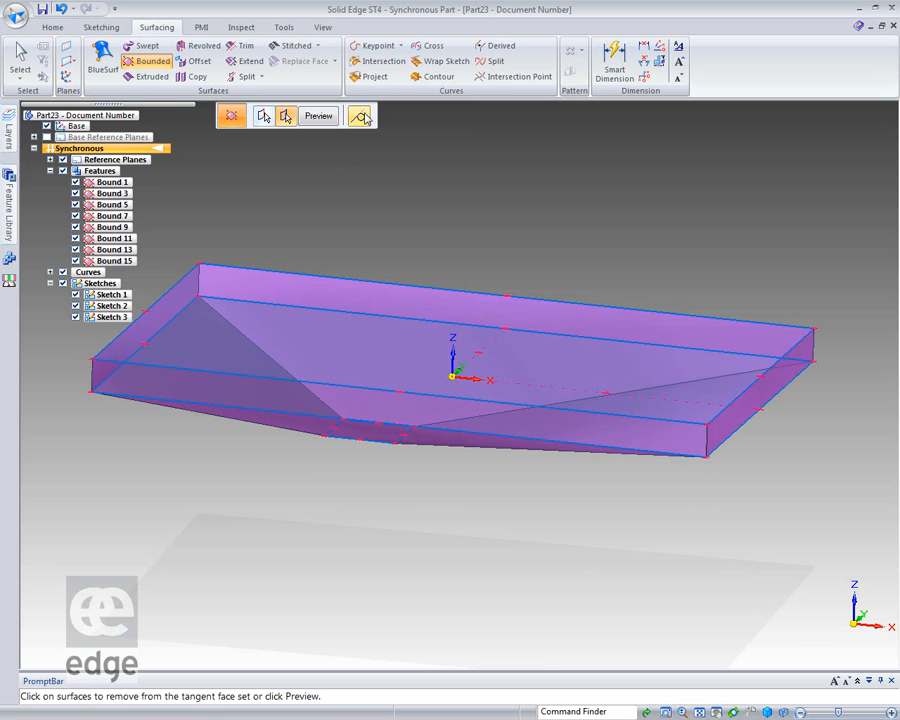
pyautogui.click(321, 116)
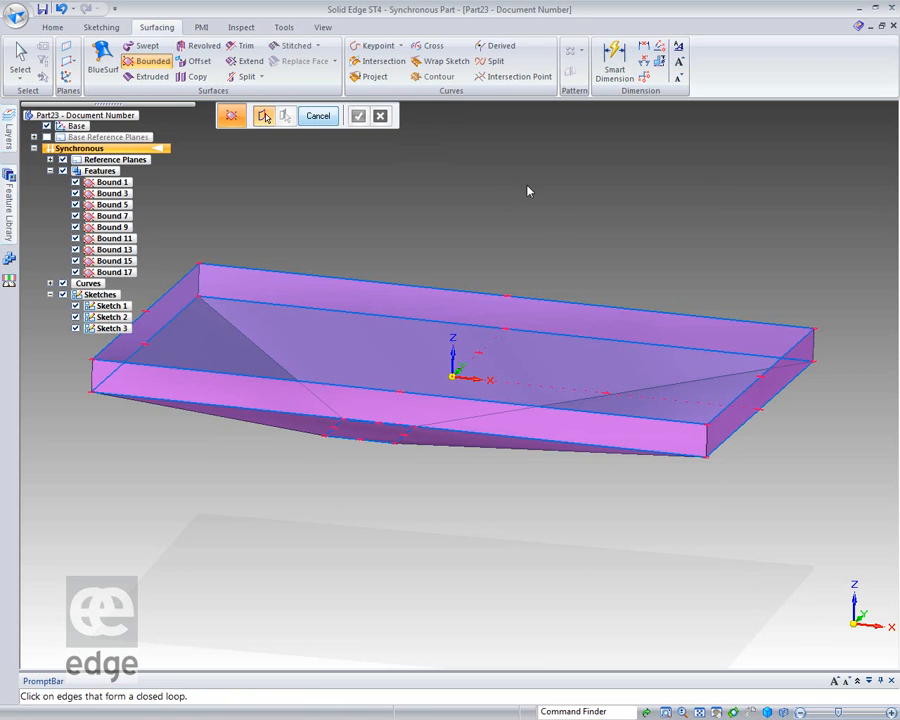
# Create a bounded surface across the top from the four edges of the upper large rectangle.
pyautogui.click(293, 279)
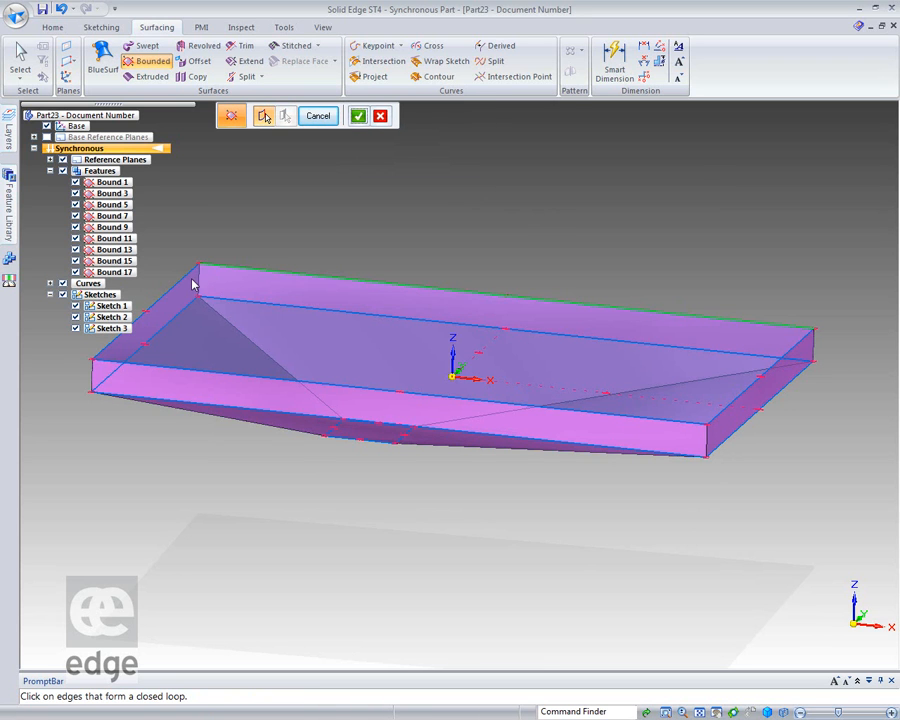
pyautogui.click(178, 282)
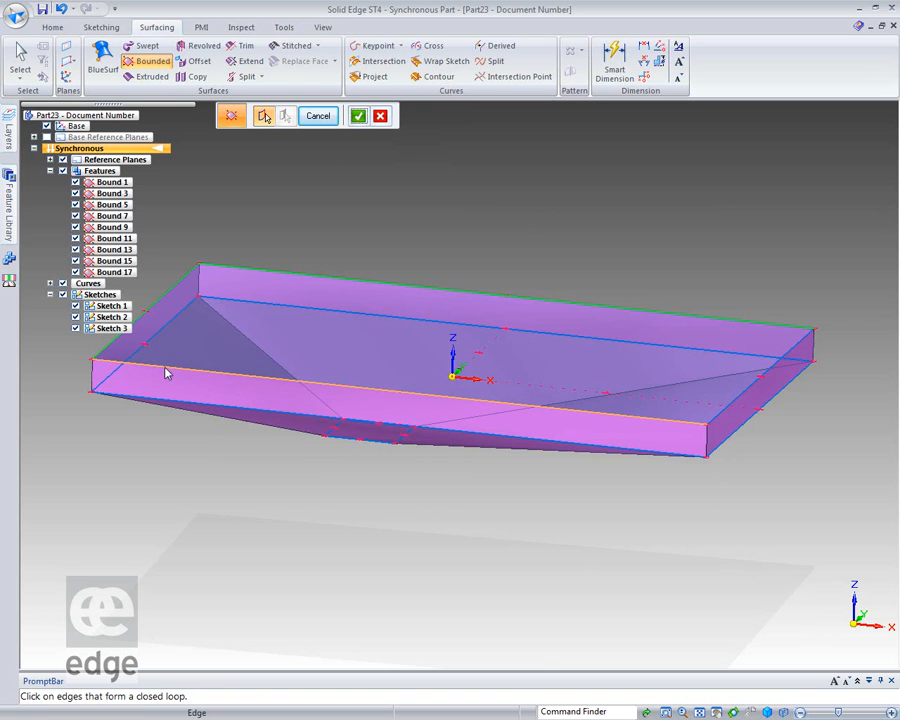
pyautogui.click(168, 375)
pyautogui.click(729, 413)
pyautogui.click(359, 116)
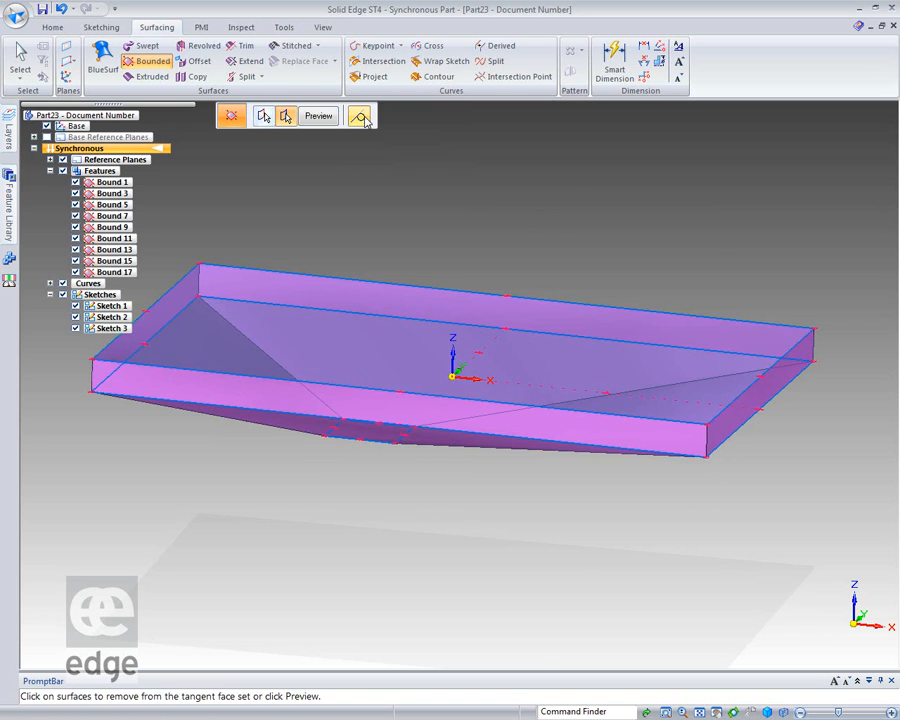
pyautogui.click(318, 116)
pyautogui.click(320, 117)
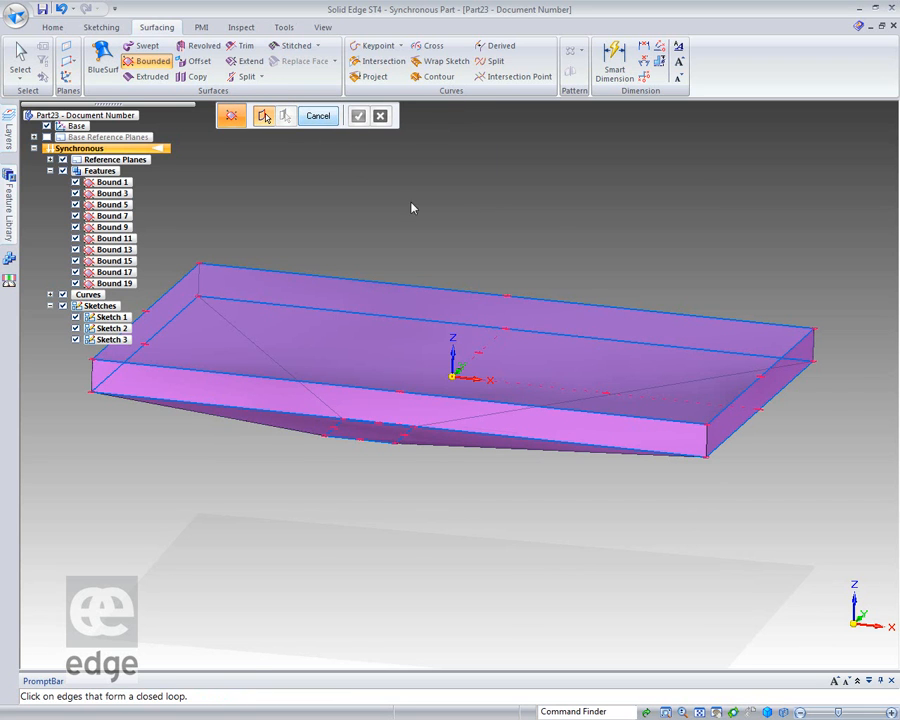
# Stitch all the bounded surfaces into one body with a 1.00e-003 mm stitch tolerance and no healing.
pyautogui.scroll(-2, 360, 320)
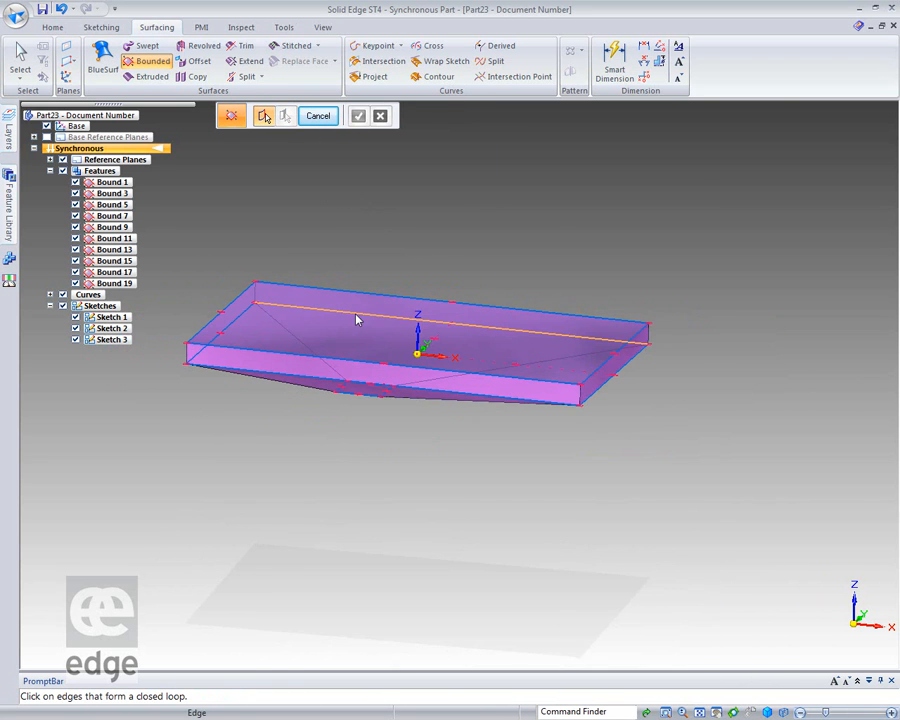
pyautogui.click(285, 49)
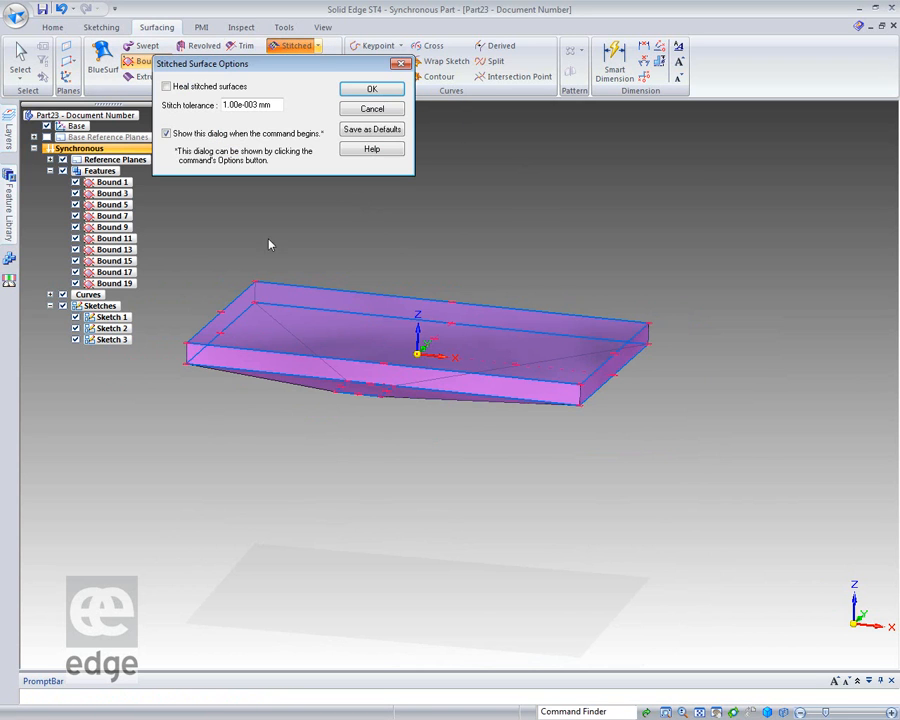
pyautogui.click(372, 89)
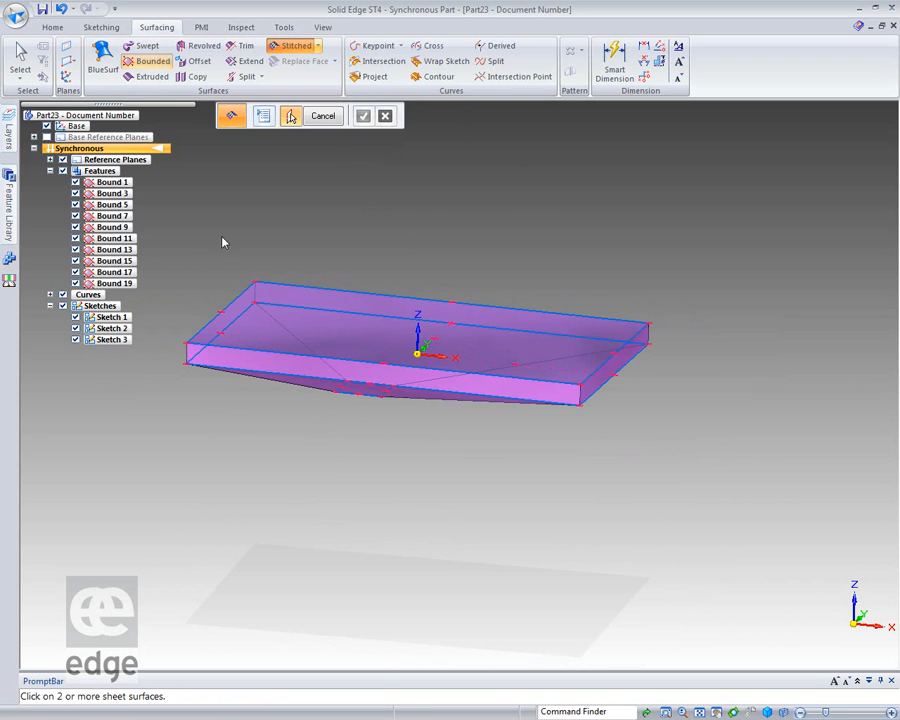
pyautogui.moveTo(178, 246); pyautogui.dragTo(690, 494)
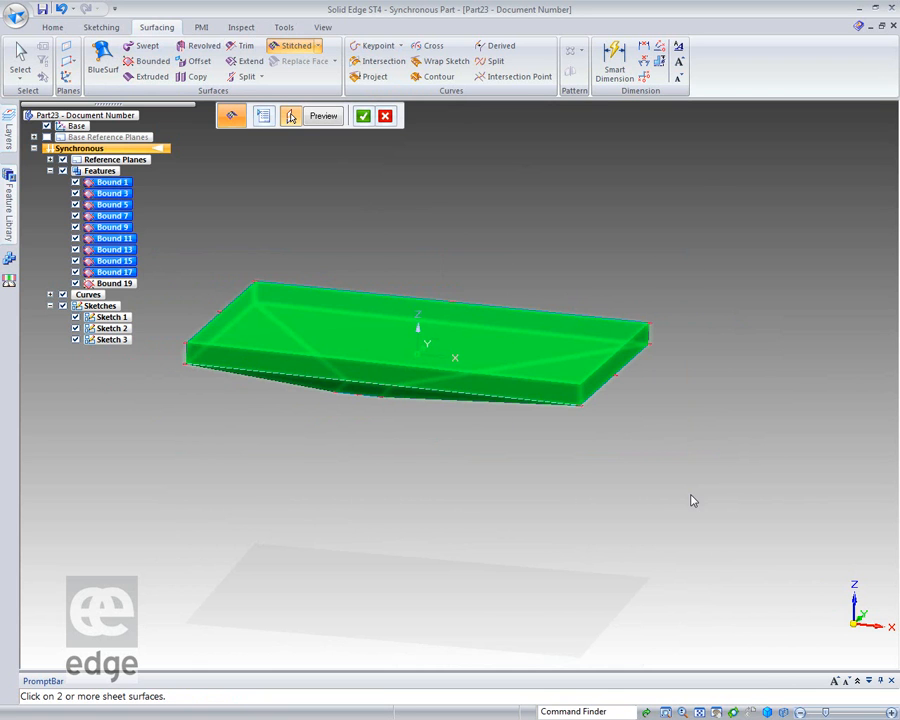
pyautogui.click(363, 116)
pyautogui.click(321, 116)
pyautogui.click(323, 118)
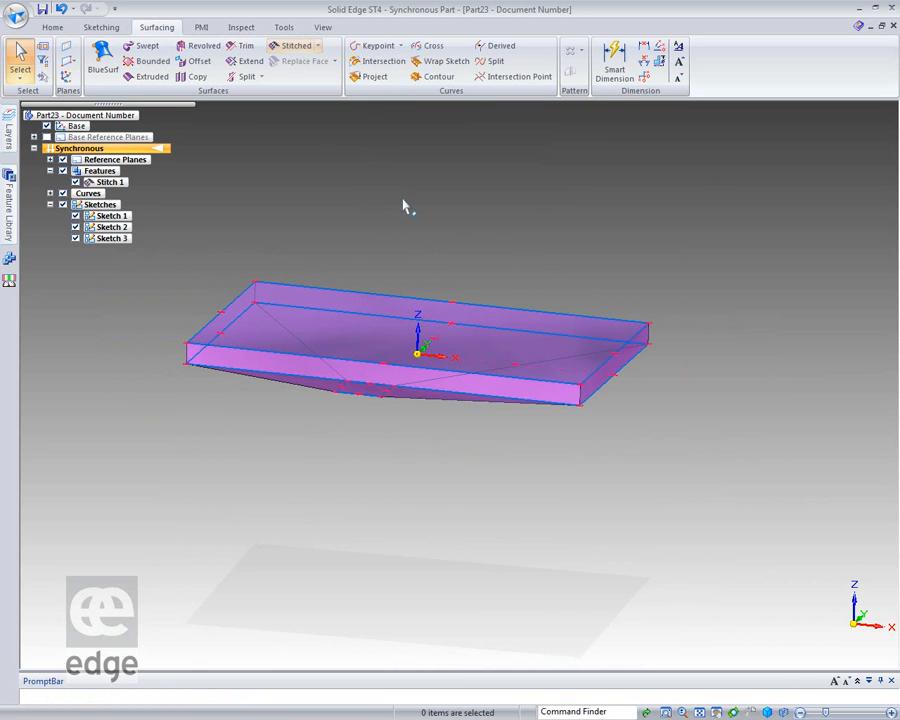
# Attach the stitched surface to the design model, adding its faces to the model.
pyautogui.click(112, 182)
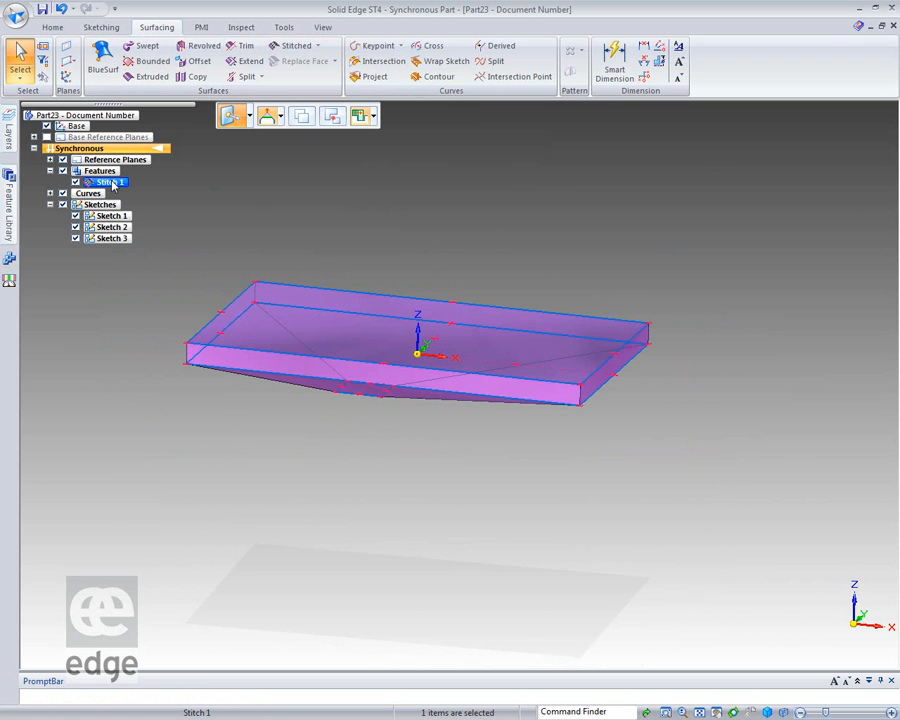
pyautogui.rightClick(113, 182)
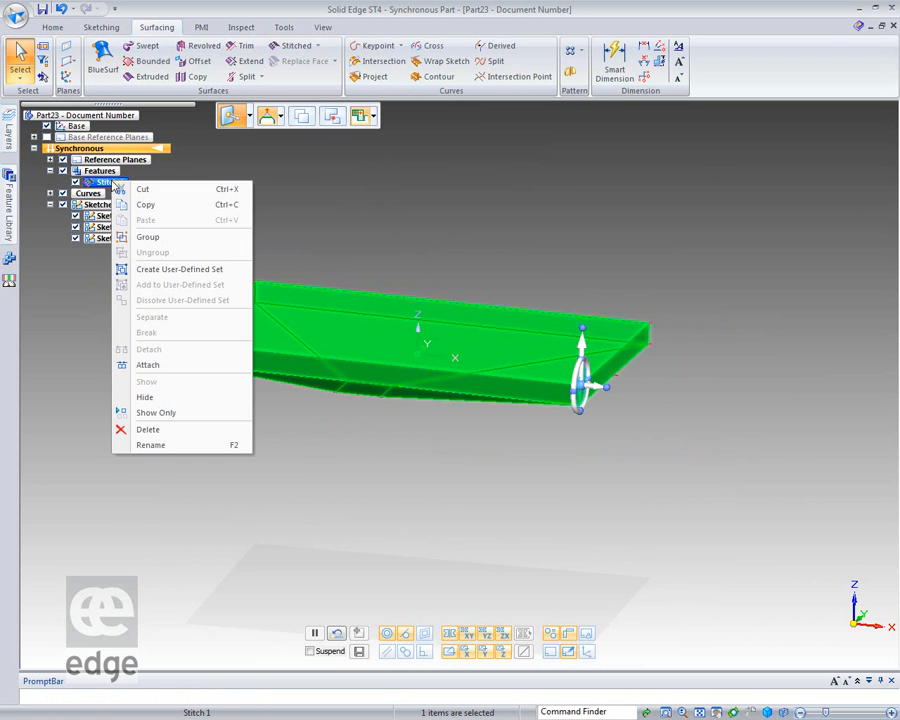
pyautogui.click(120, 366)
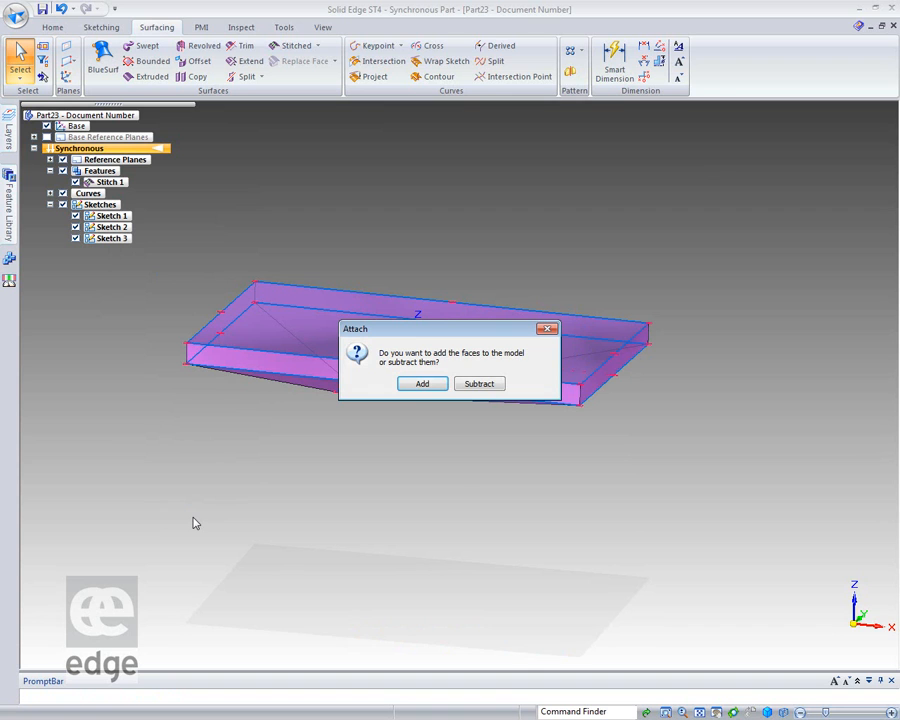
pyautogui.click(419, 390)
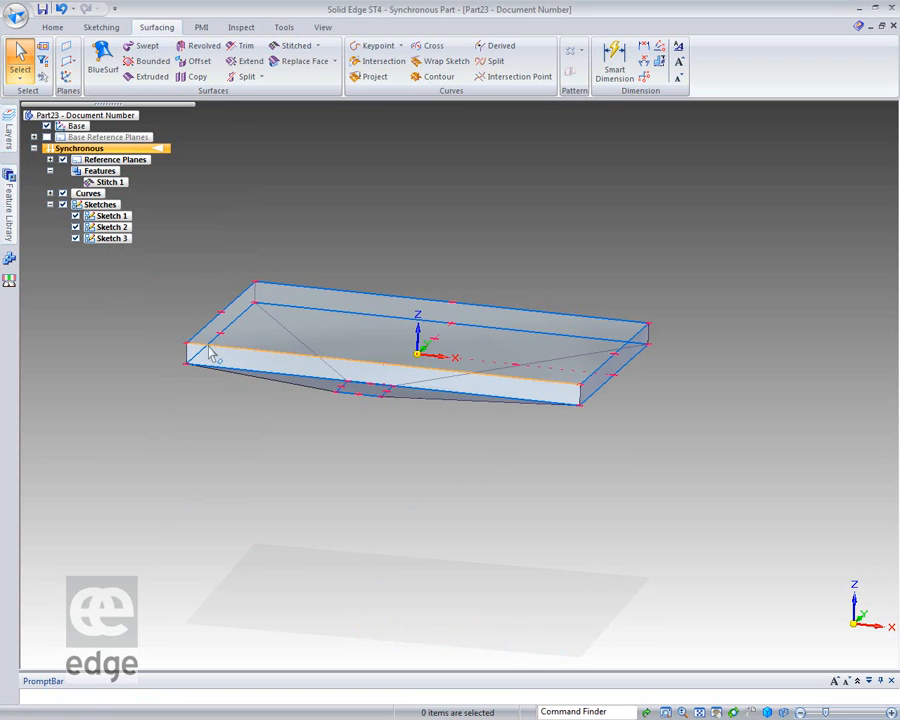
# Hide all the sketches and curves.
pyautogui.moveTo(396, 203); pyautogui.dragTo(418, 206, button='middle')
pyautogui.click(63, 204)
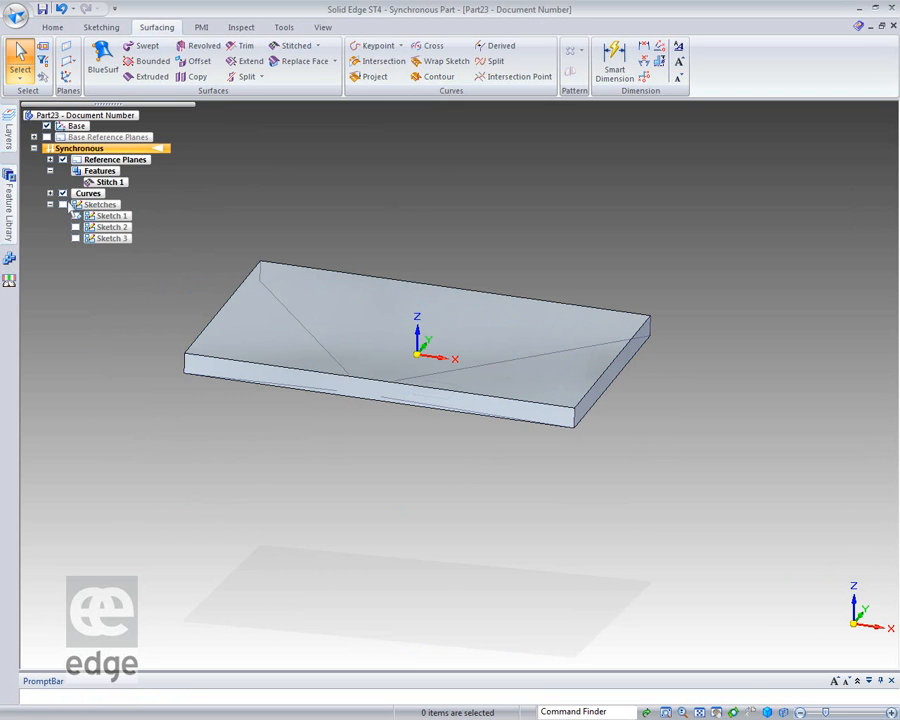
pyautogui.moveTo(98, 402)
pyautogui.mouseDown(button='middle')
pyautogui.moveTo(86, 432)
pyautogui.moveTo(110, 374)
pyautogui.moveTo(229, 263)
pyautogui.moveTo(129, 306)
pyautogui.moveTo(52, 388)
pyautogui.moveTo(42, 306)
pyautogui.moveTo(92, 266)
pyautogui.moveTo(90, 398)
pyautogui.mouseUp(button='middle')
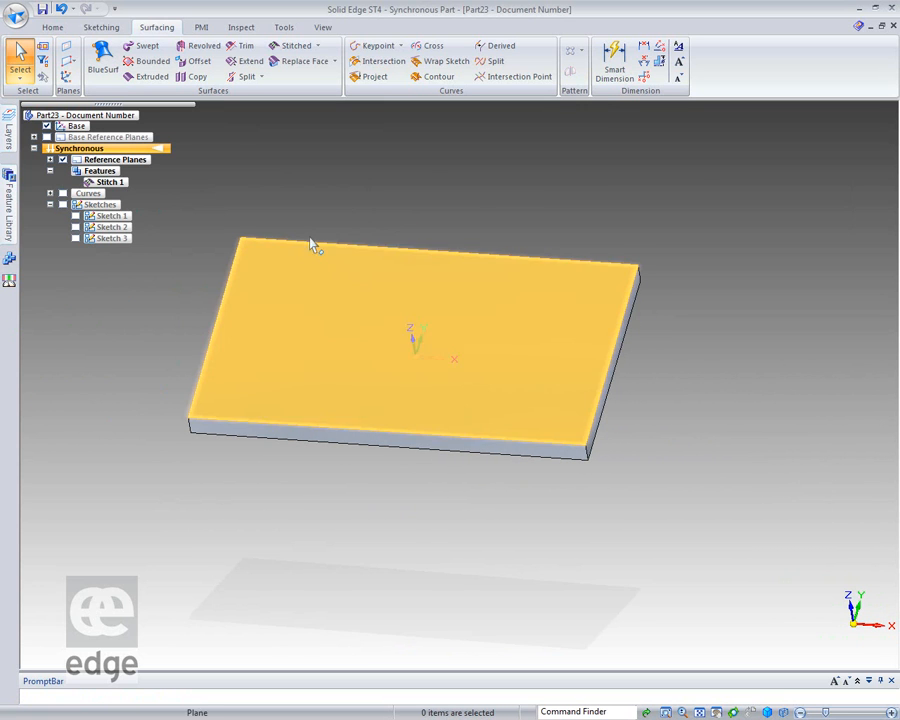
# Thin-wall the solid with 8 mm walls offset outward, leaving the large top face open.
pyautogui.rightClick(288, 520)
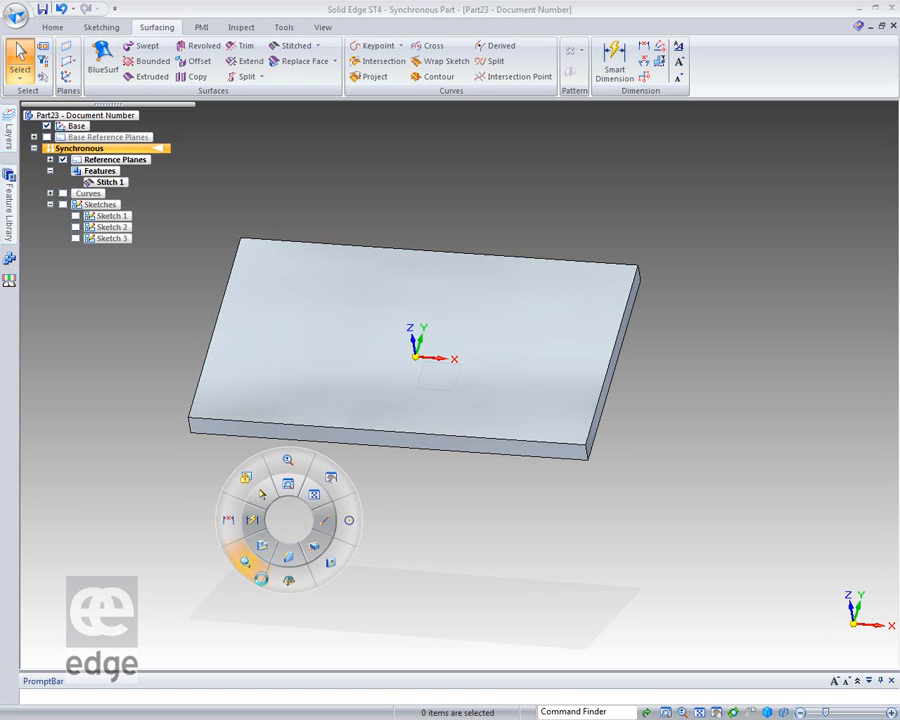
pyautogui.click(258, 547)
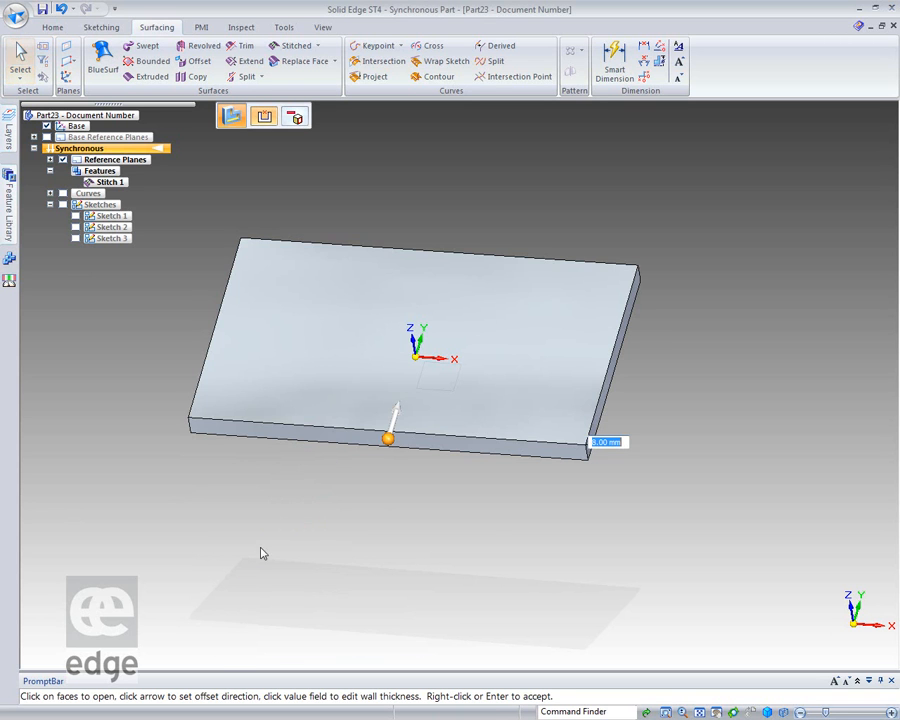
pyautogui.moveTo(490, 536); pyautogui.dragTo(420, 530, button='middle')
pyautogui.click(351, 418)
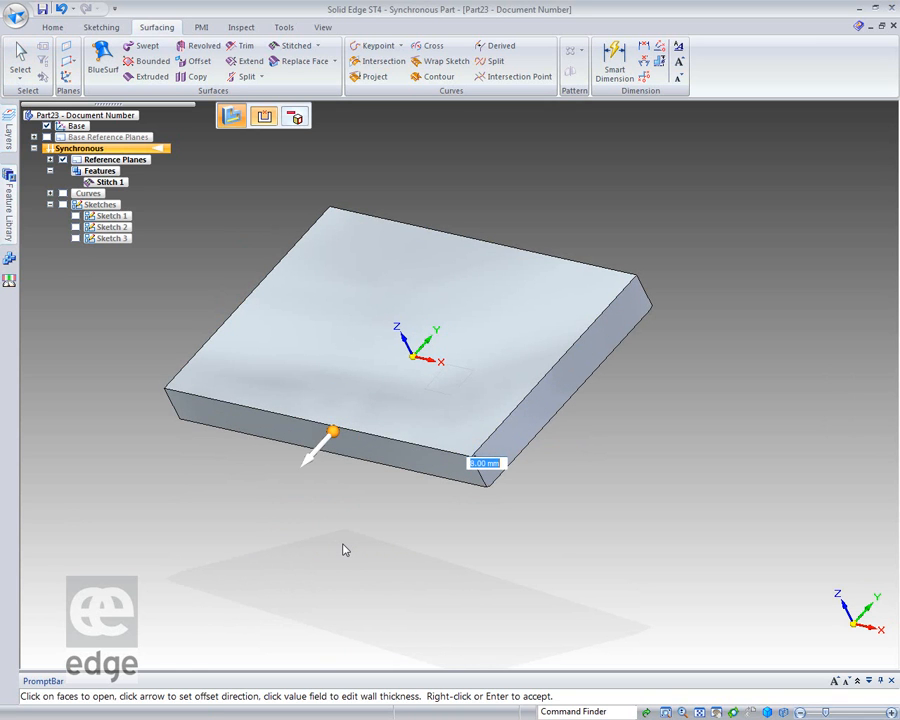
pyautogui.click(341, 356)
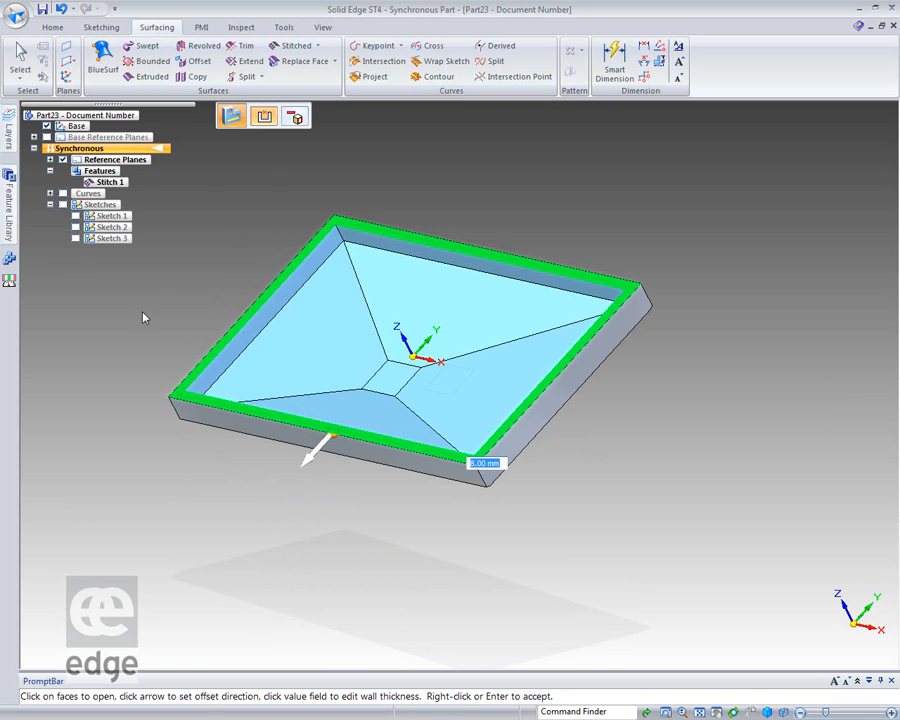
pyautogui.rightClick(209, 194)
# Raise the small rectangular floor face inside the tray by about 15 mm with the Tip connected-faces option.
pyautogui.moveTo(175, 540); pyautogui.dragTo(207, 516, button='middle')
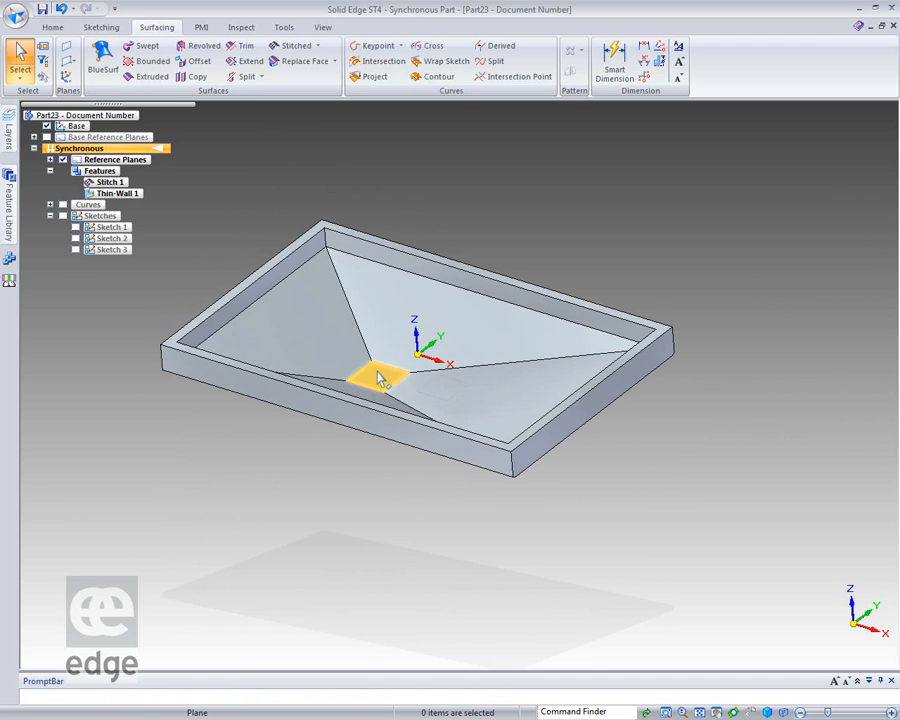
pyautogui.click(376, 372)
pyautogui.click(280, 114)
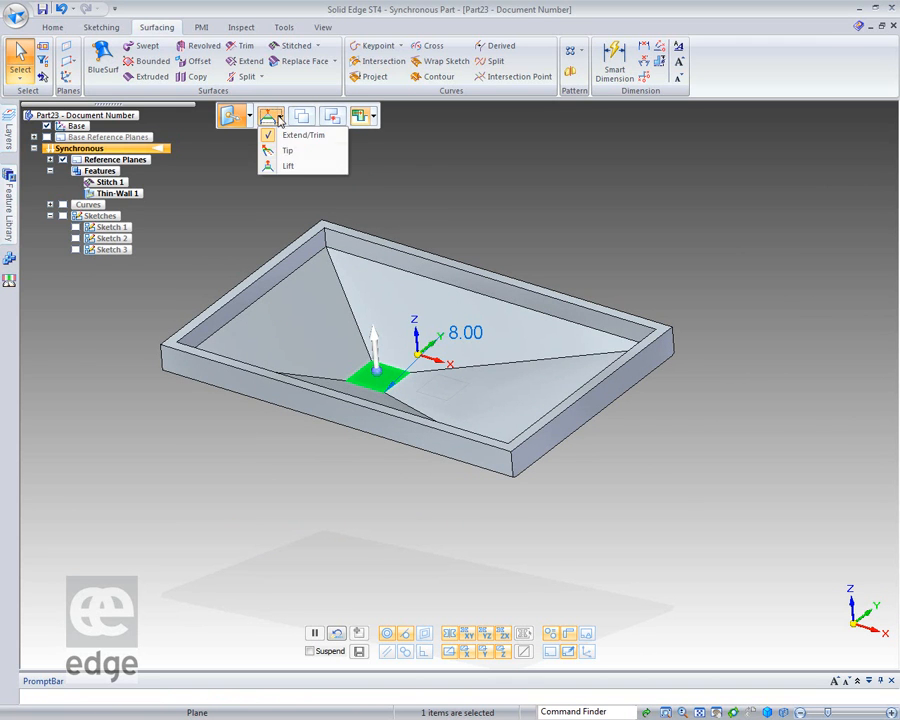
pyautogui.click(267, 149)
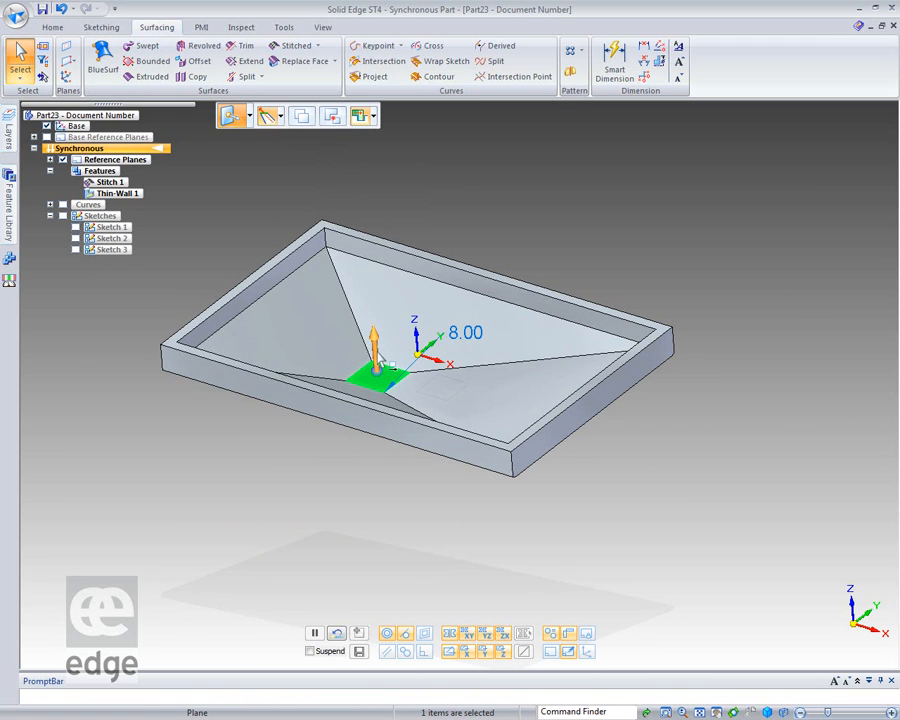
pyautogui.click(372, 343)
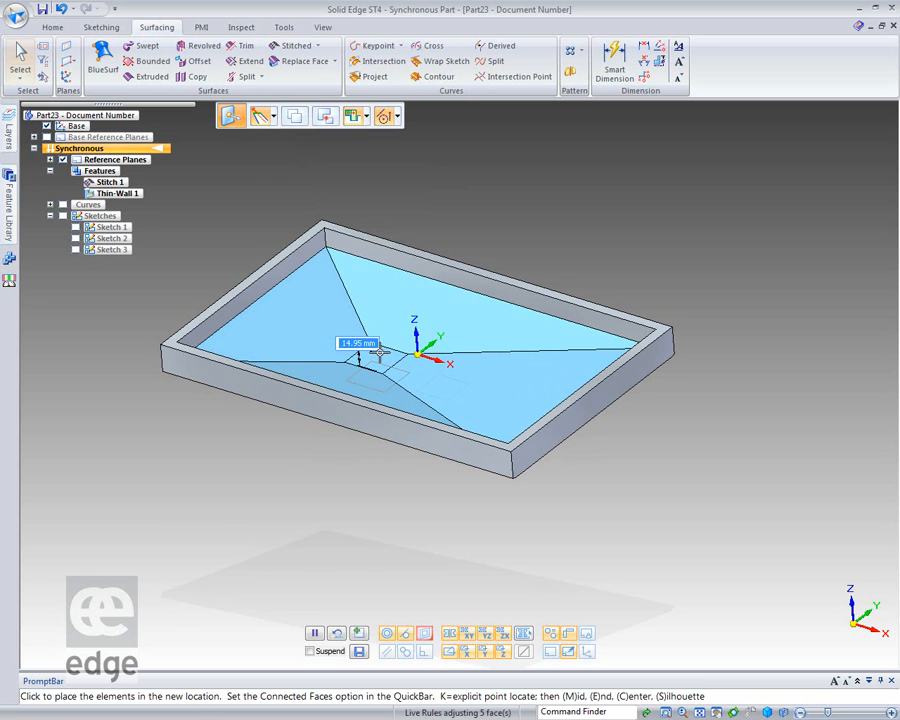
pyautogui.click(380, 361)
pyautogui.press('Escape')
# Sketch a rectangle about 17 by 19 mm on the rim's top plane, inside the tray near its rear negative-X corner.
pyautogui.moveTo(235, 500); pyautogui.dragTo(301, 599, button='middle')
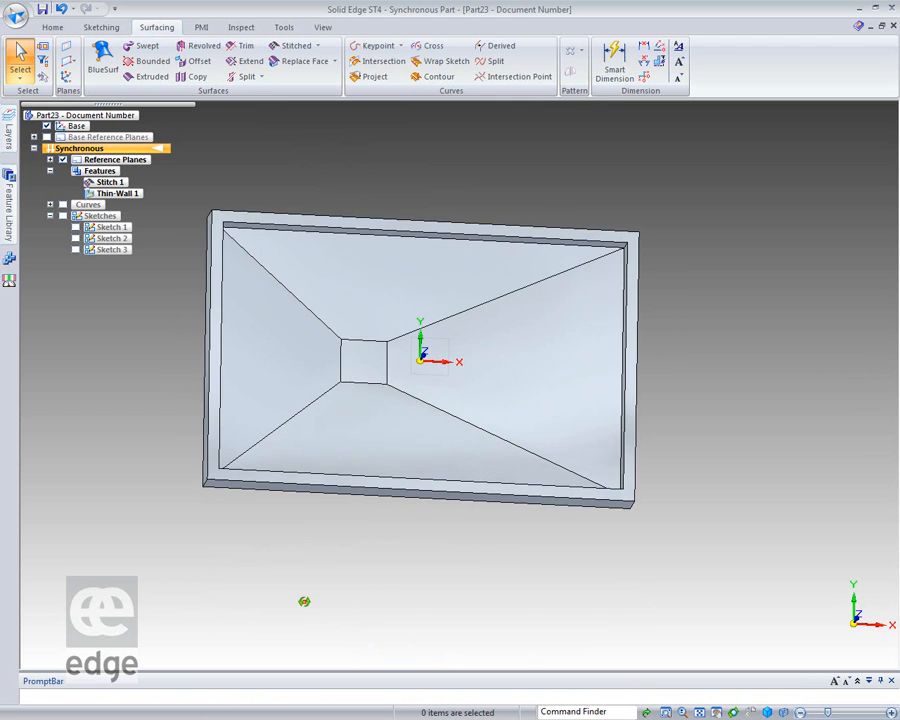
pyautogui.click(52, 27)
pyautogui.click(158, 63)
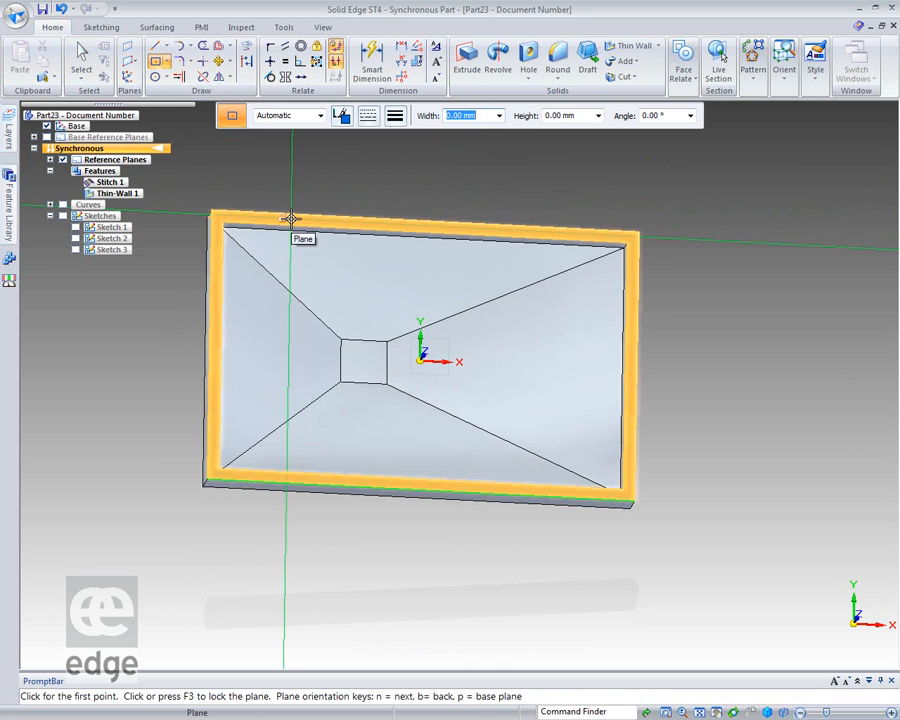
pyautogui.press('F3')
pyautogui.click(300, 266)
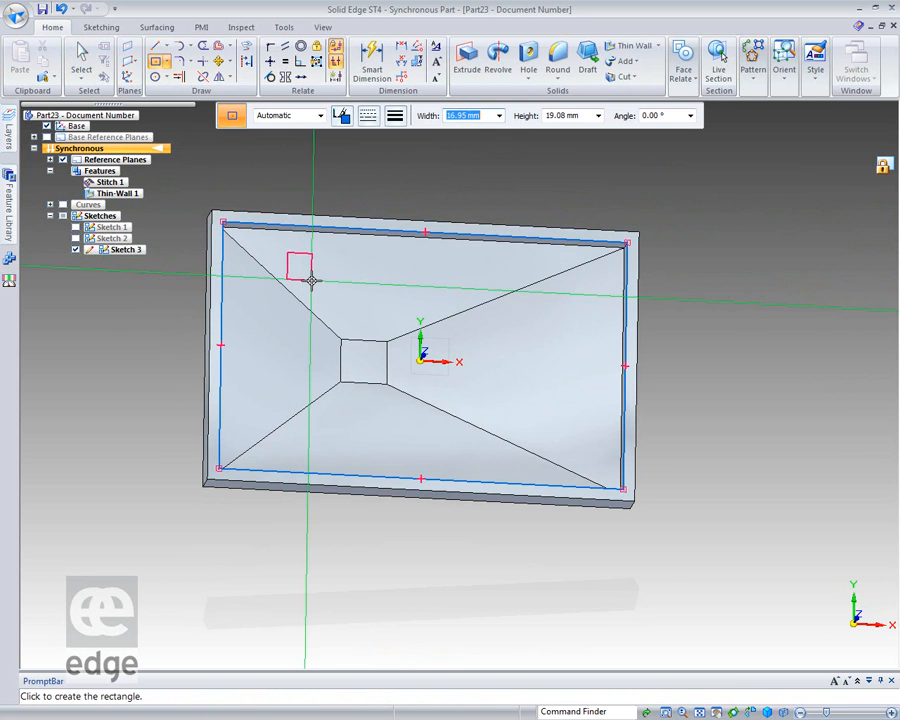
pyautogui.click(312, 281)
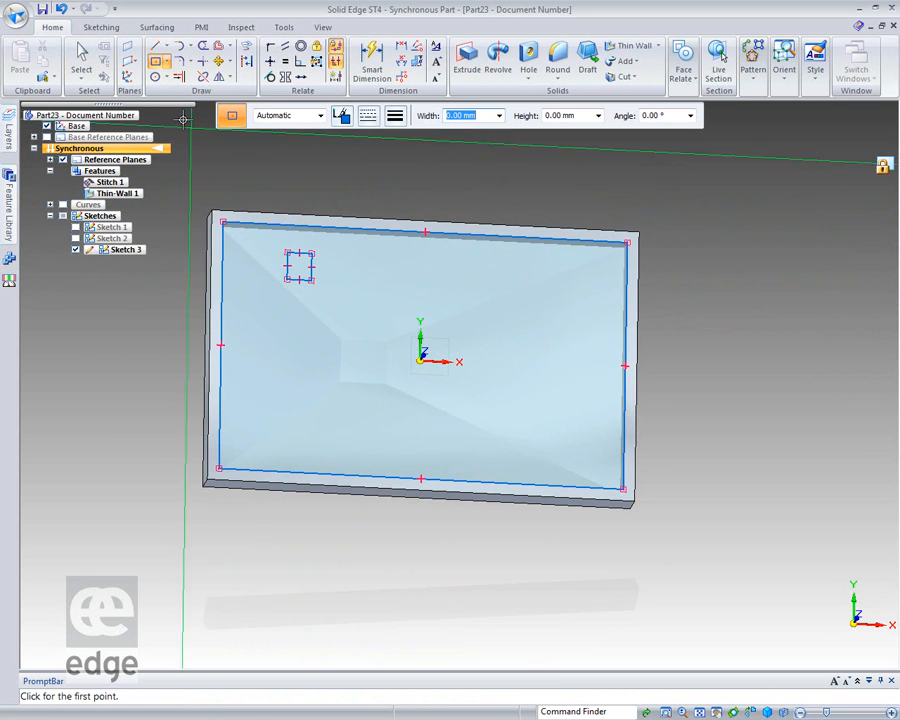
pyautogui.click(79, 54)
# Extrude the small rectangle downward onto the sloped tray floor with the Through Next extent.
pyautogui.moveTo(137, 428); pyautogui.dragTo(116, 313, button='middle')
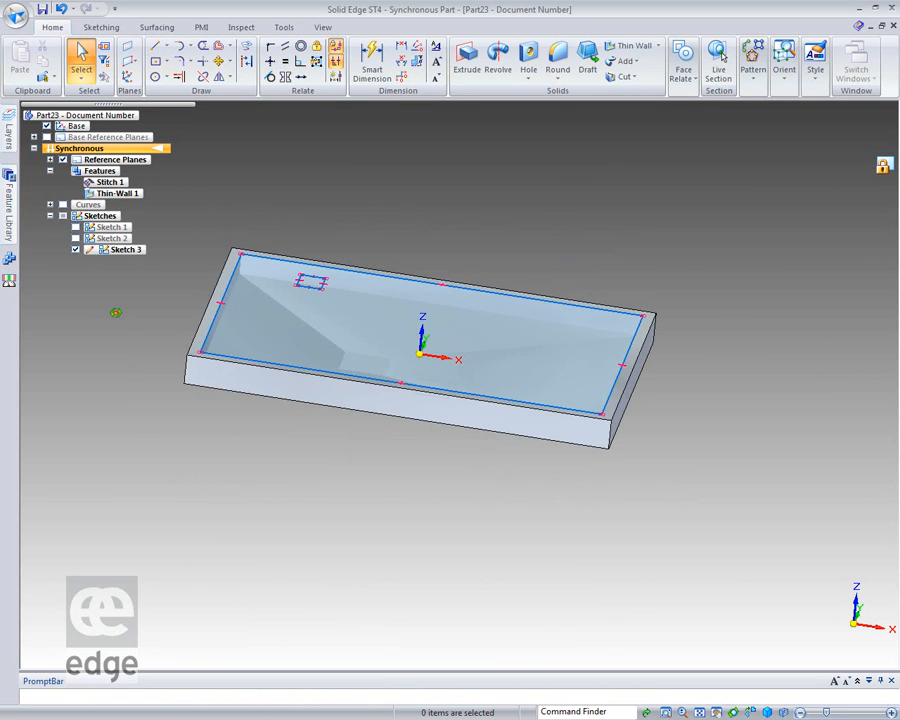
pyautogui.rightClick(313, 283)
pyautogui.click(176, 312)
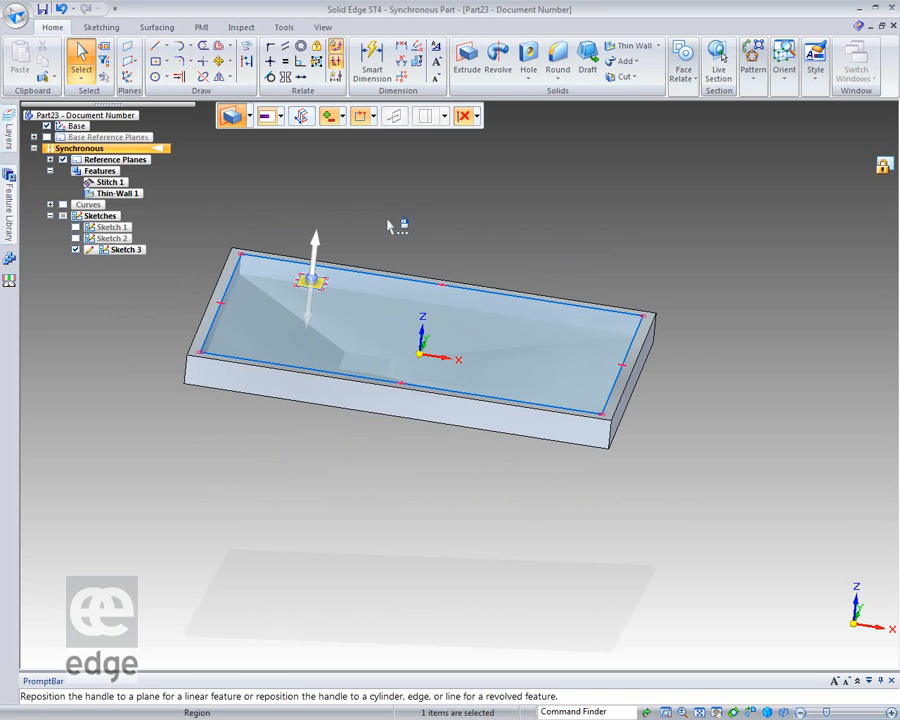
pyautogui.click(270, 116)
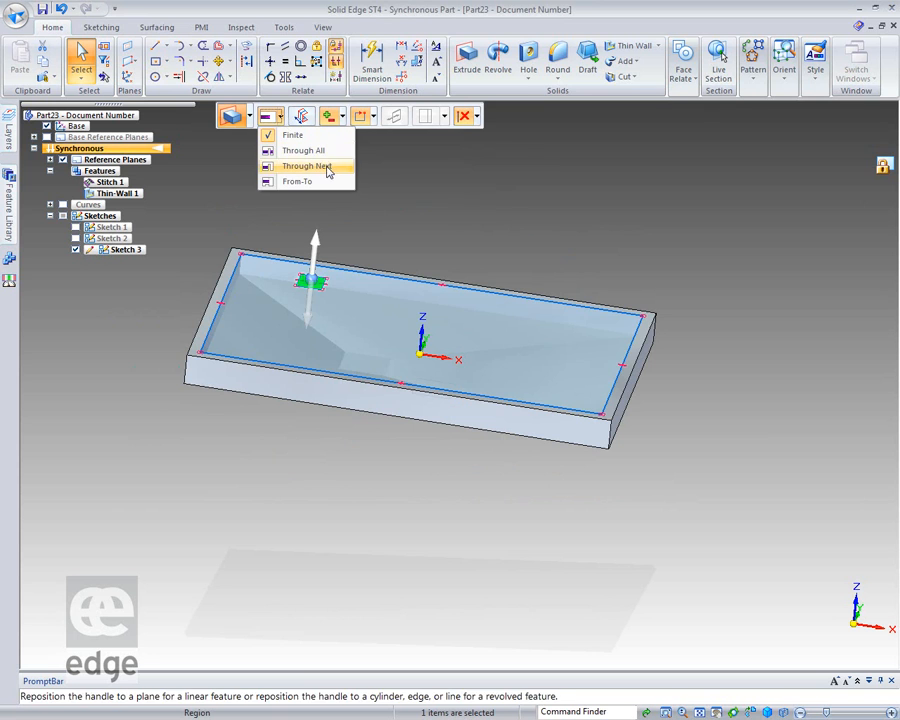
pyautogui.click(300, 166)
pyautogui.click(316, 312)
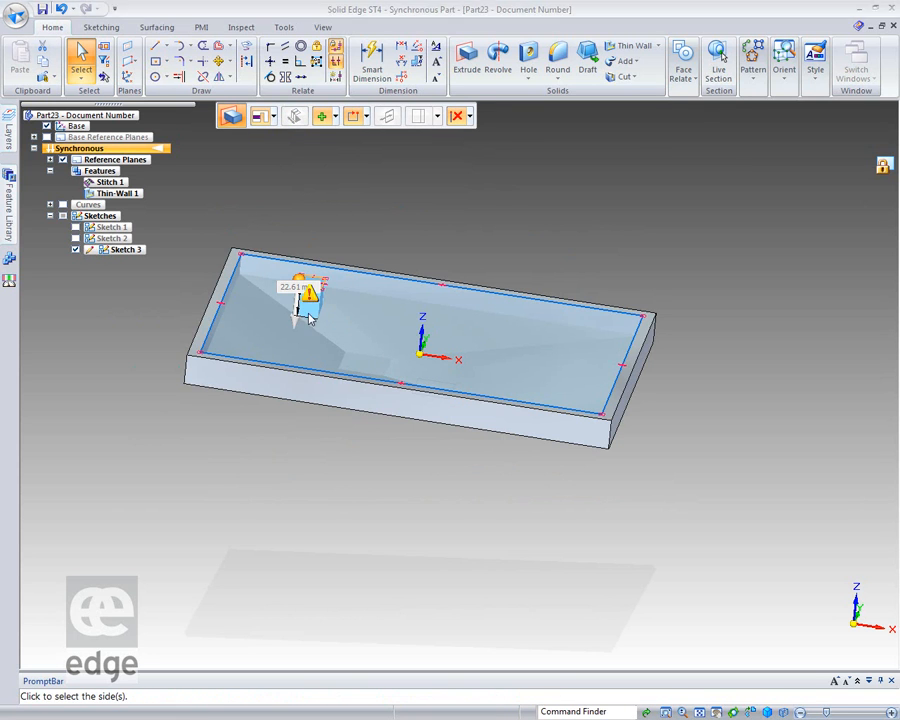
pyautogui.click(250, 472)
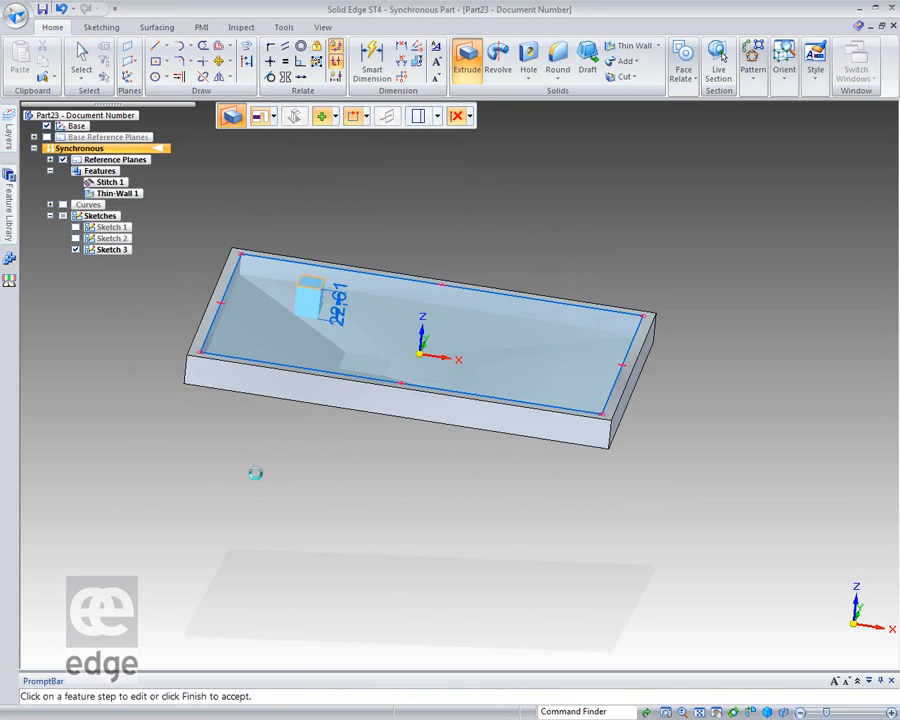
pyautogui.moveTo(254, 479); pyautogui.dragTo(215, 476, button='middle')
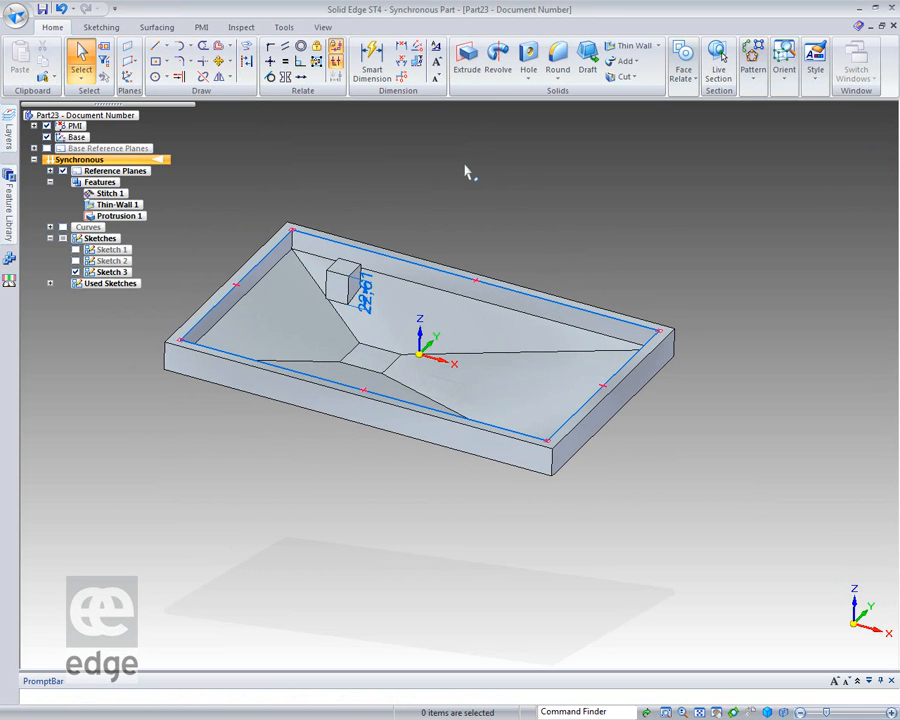
# Copy the small block, with its faces selected by Rib/Boss recognition, along the X direction toward the tray's opposite end.
pyautogui.rightClick(515, 195)
pyautogui.press('Escape')
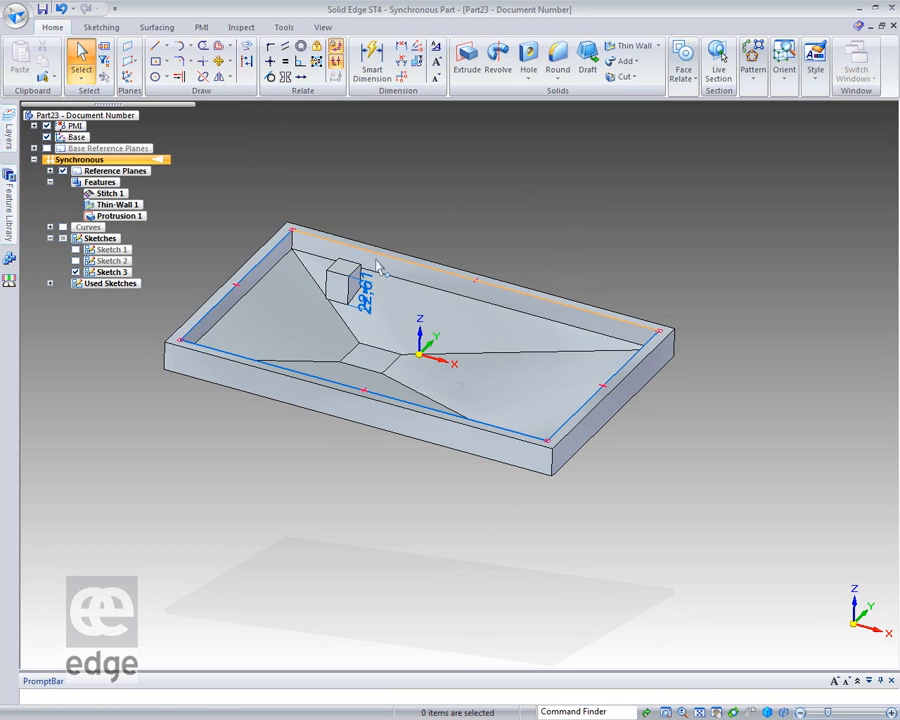
pyautogui.click(345, 287)
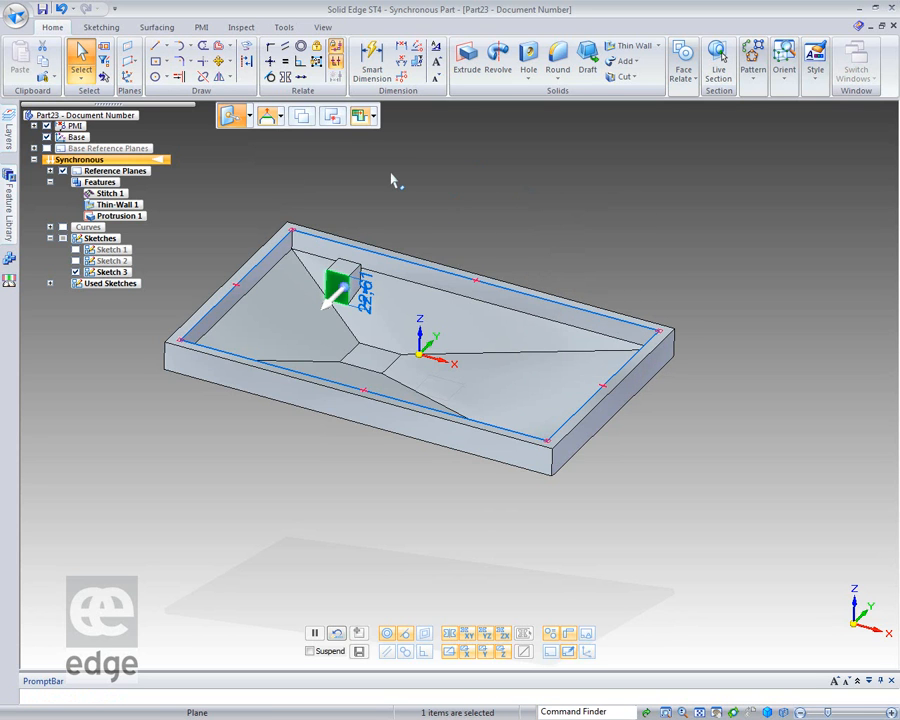
pyautogui.hotkey('shift', 'space')
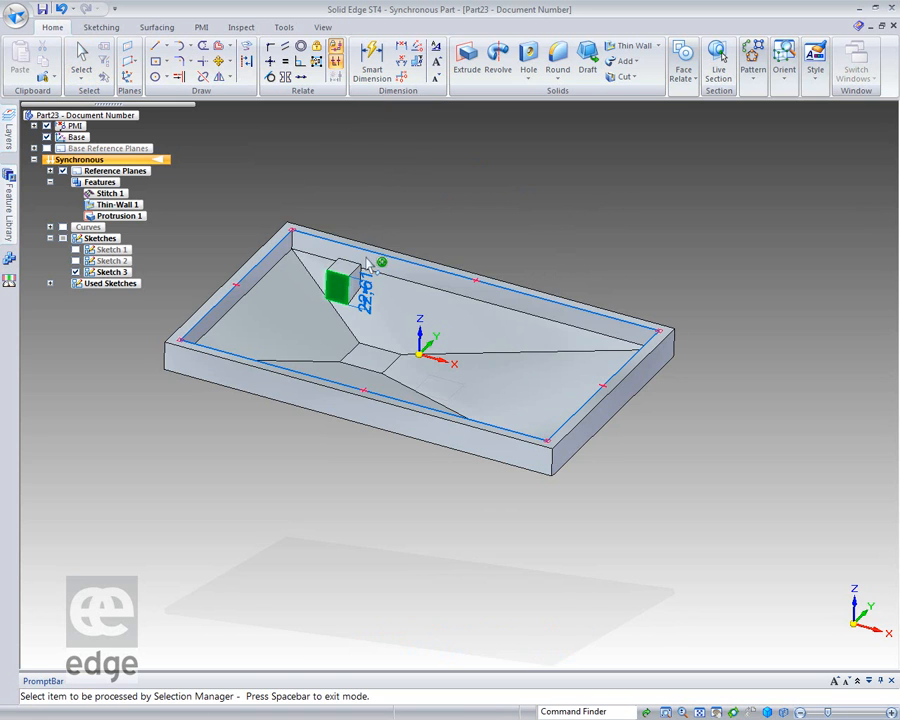
pyautogui.click(347, 290)
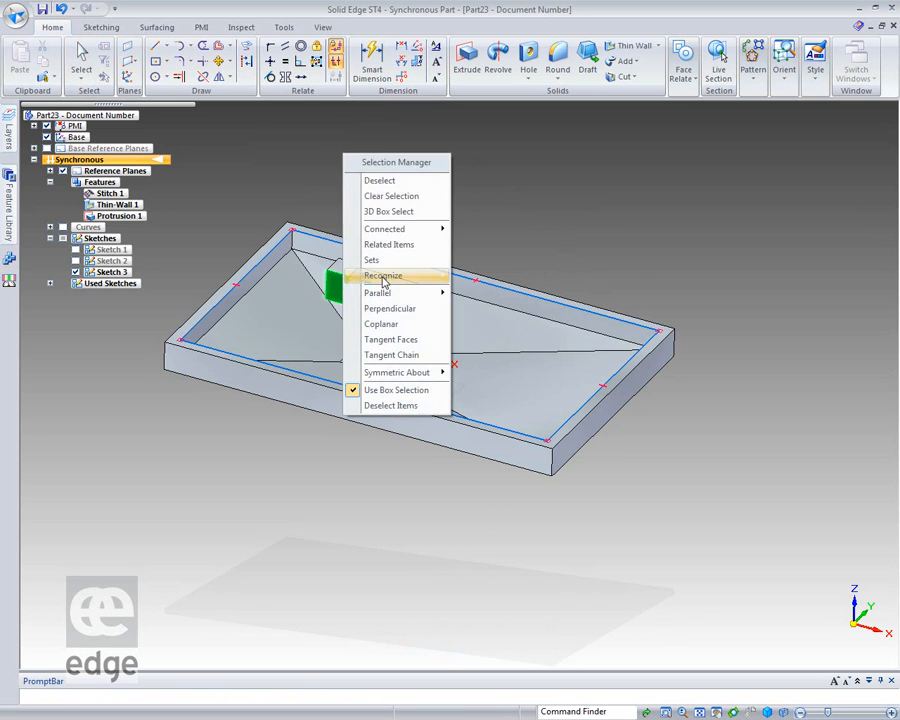
pyautogui.moveTo(398, 276)
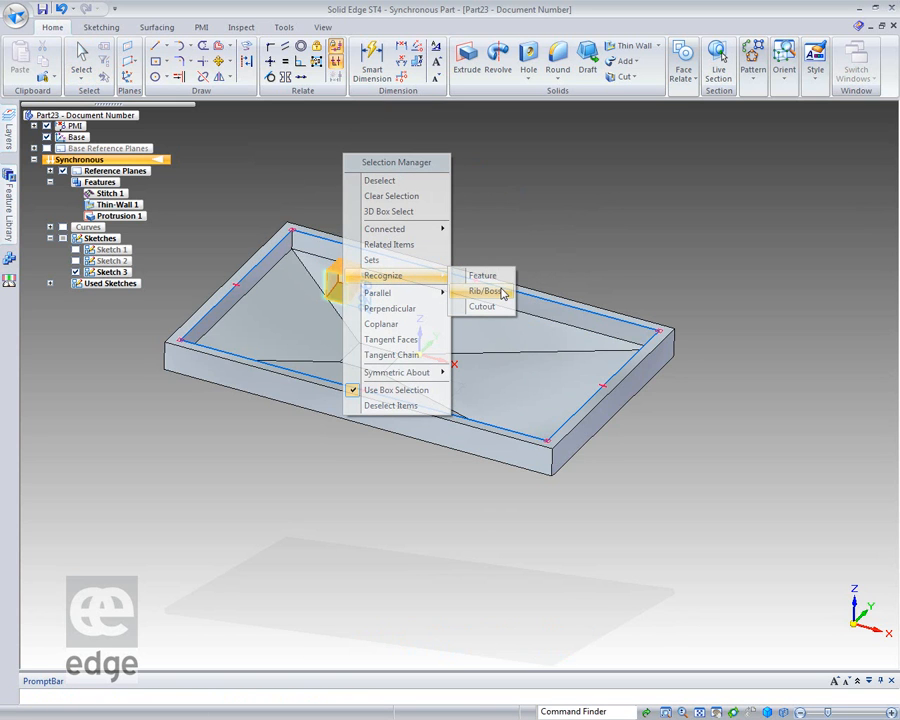
pyautogui.click(500, 291)
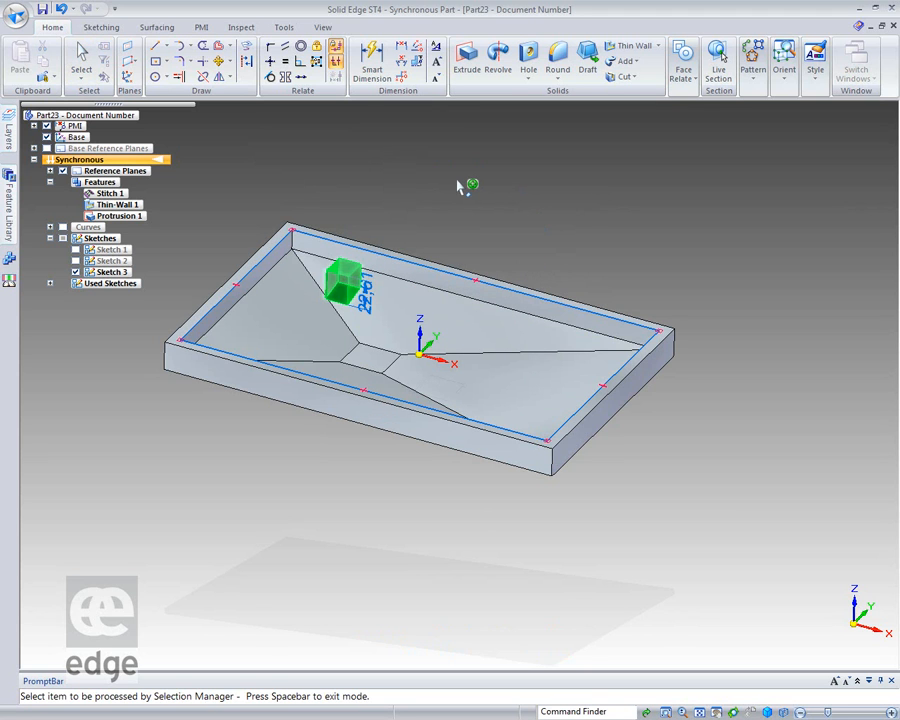
pyautogui.press('space')
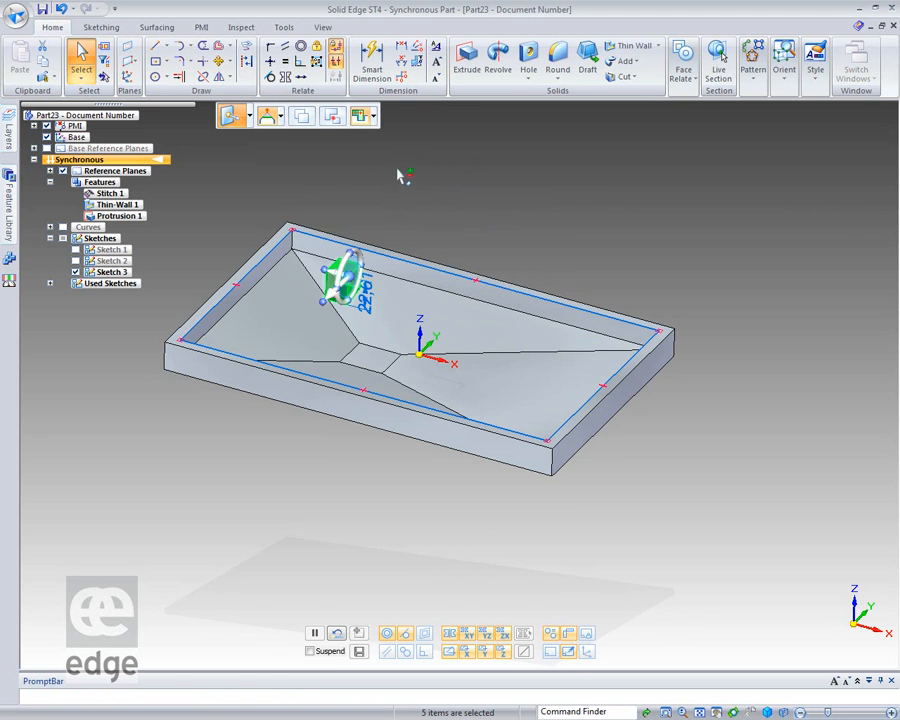
pyautogui.click(301, 116)
pyautogui.click(343, 276)
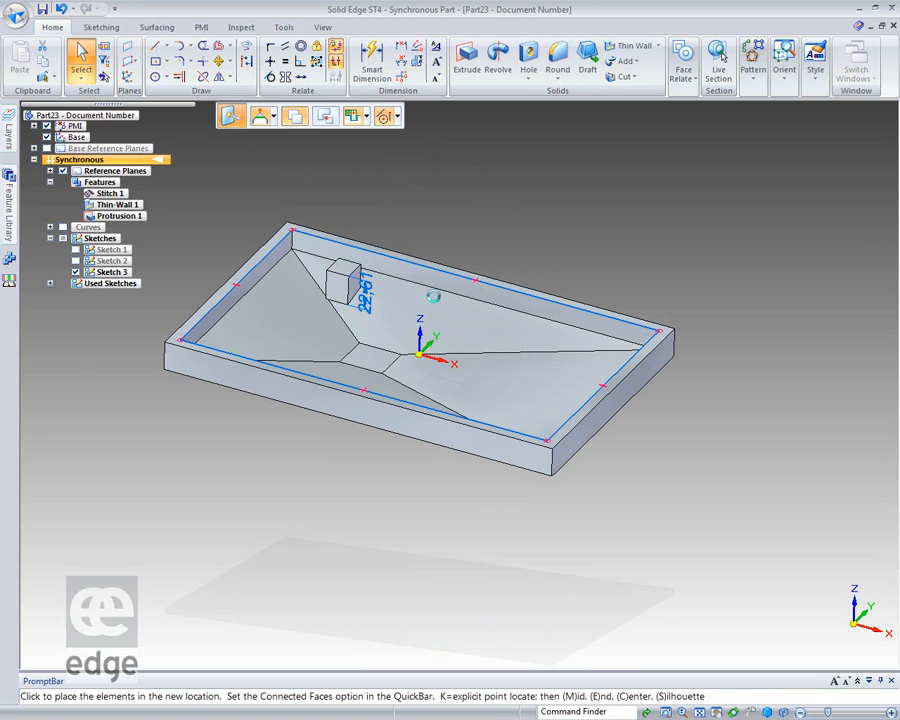
pyautogui.click(536, 334)
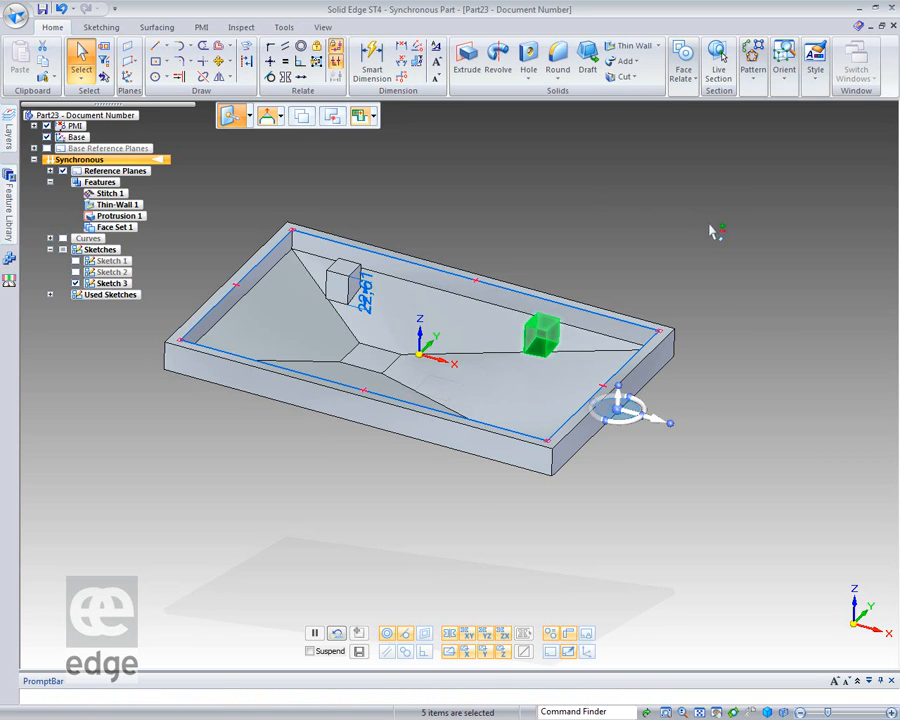
pyautogui.press('Escape')
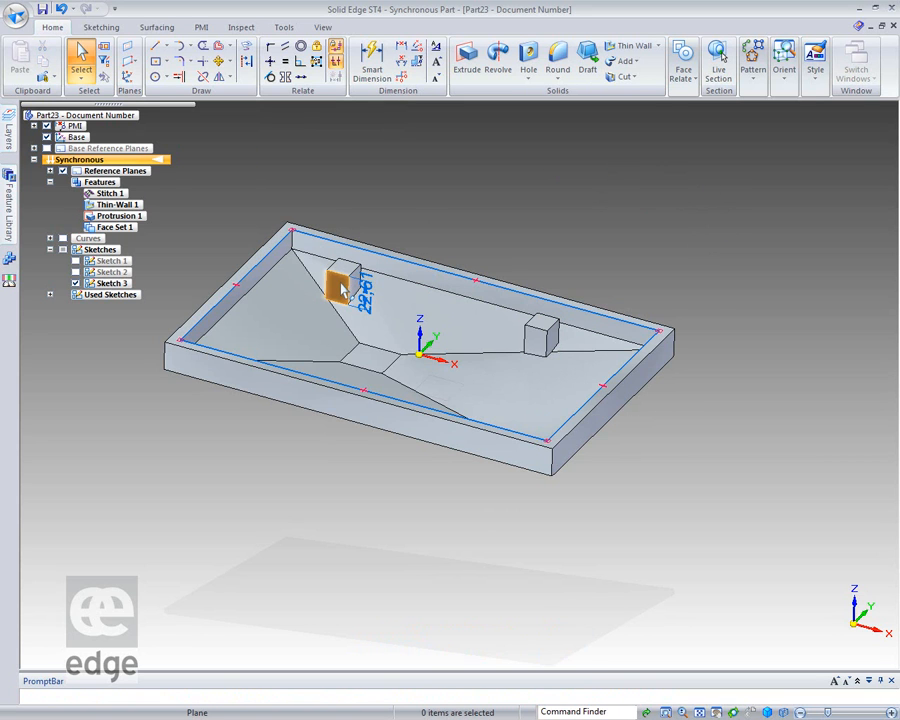
# Copy both small blocks, selected by feature recognition, about 110 mm across the tray floor toward its front wall in negative Y.
pyautogui.click(340, 290)
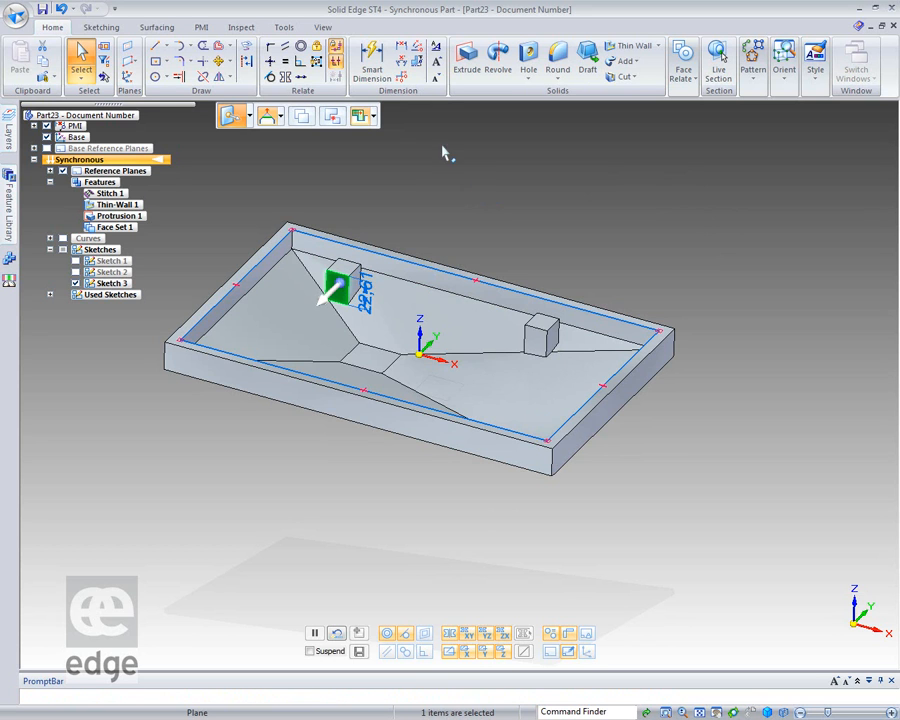
pyautogui.press('space')
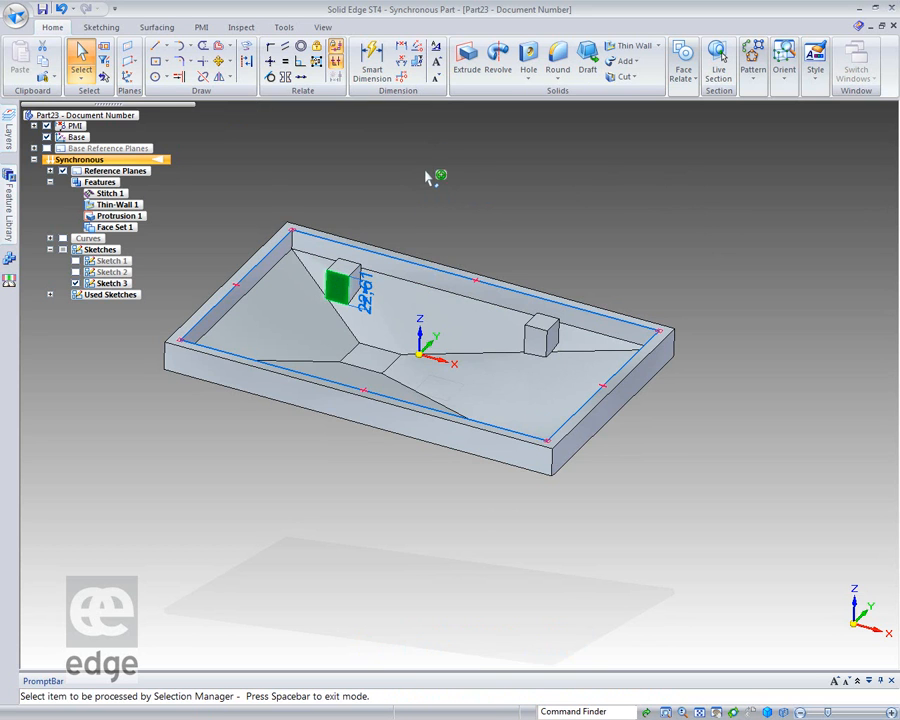
pyautogui.moveTo(414, 273)
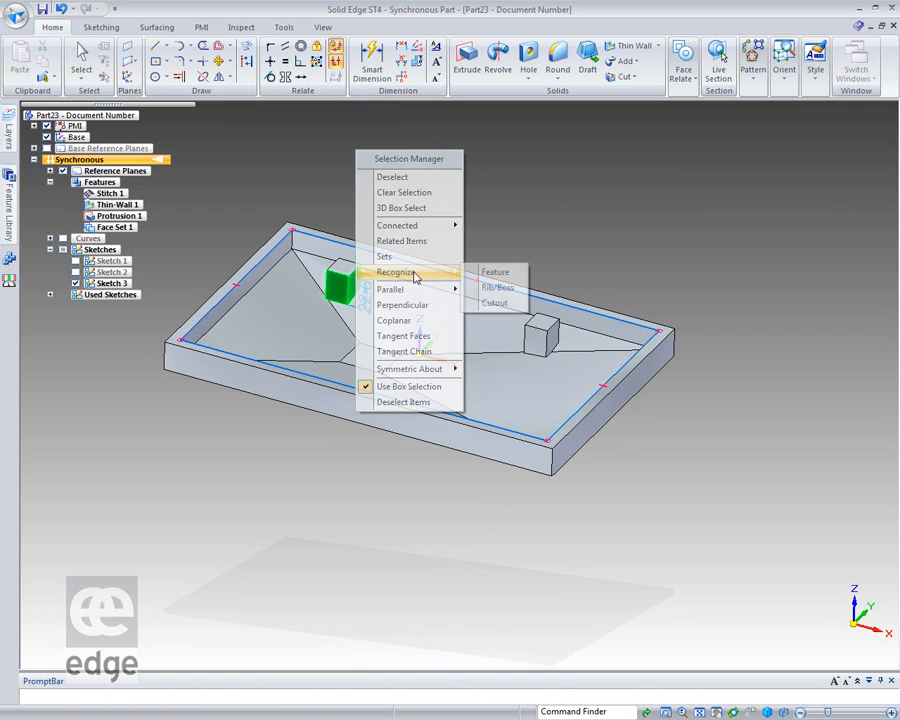
pyautogui.click(484, 272)
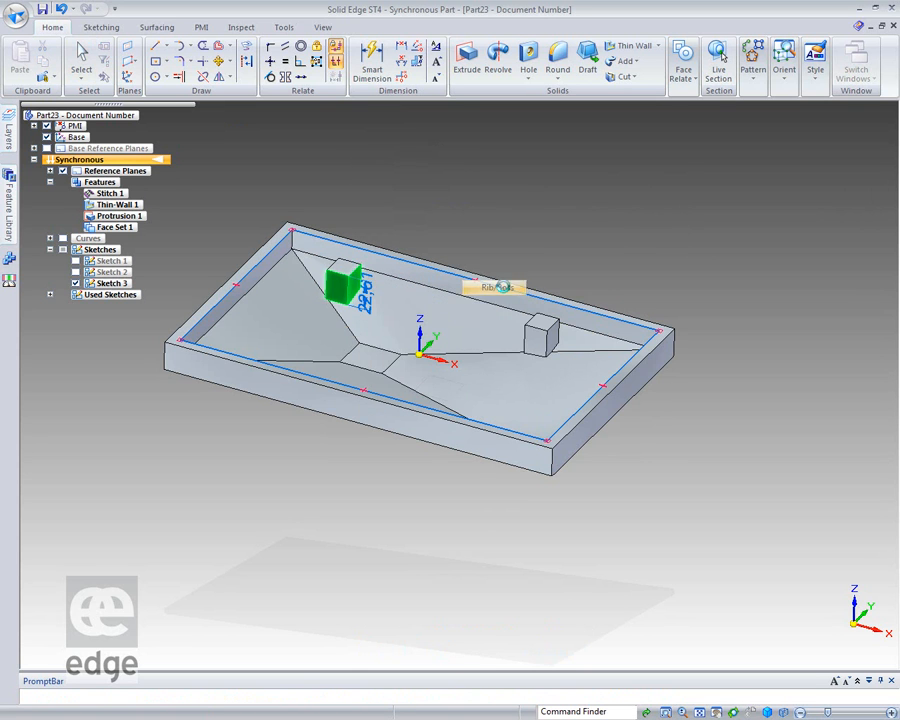
pyautogui.click(540, 336)
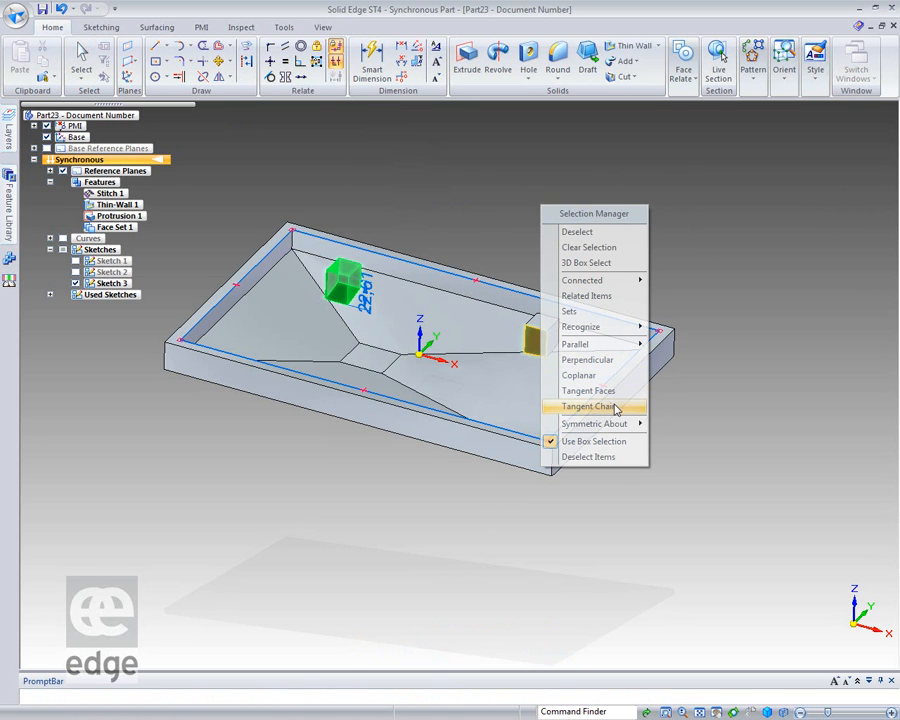
pyautogui.moveTo(608, 333)
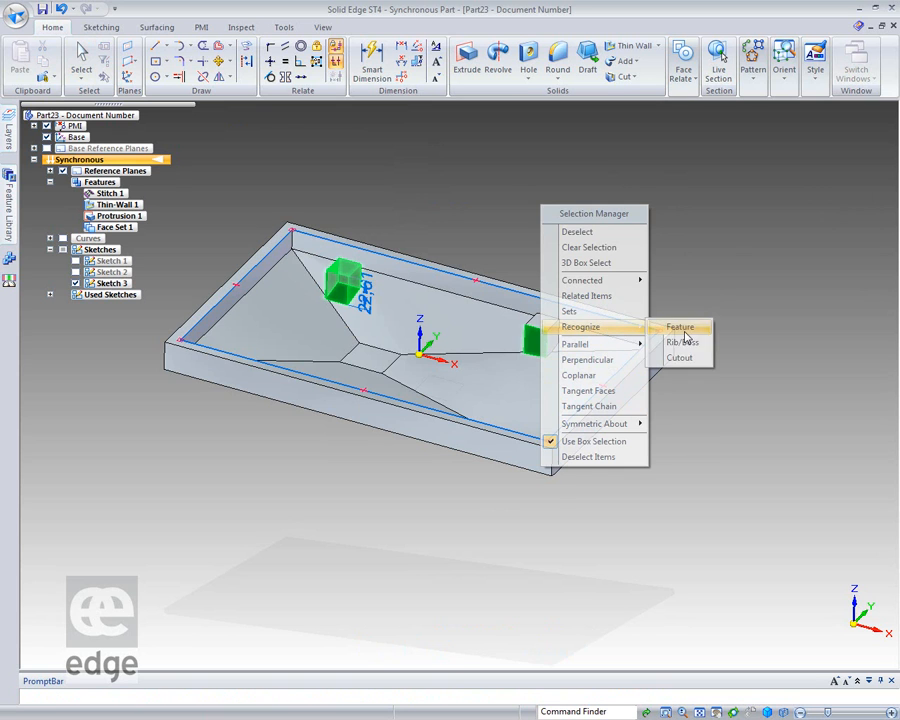
pyautogui.click(683, 343)
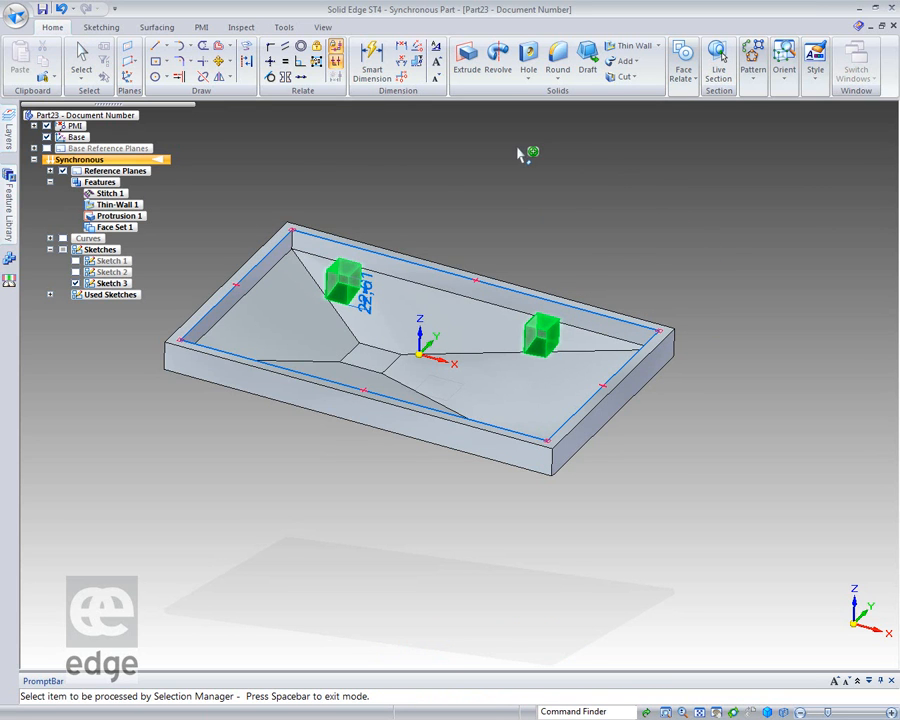
pyautogui.press('space')
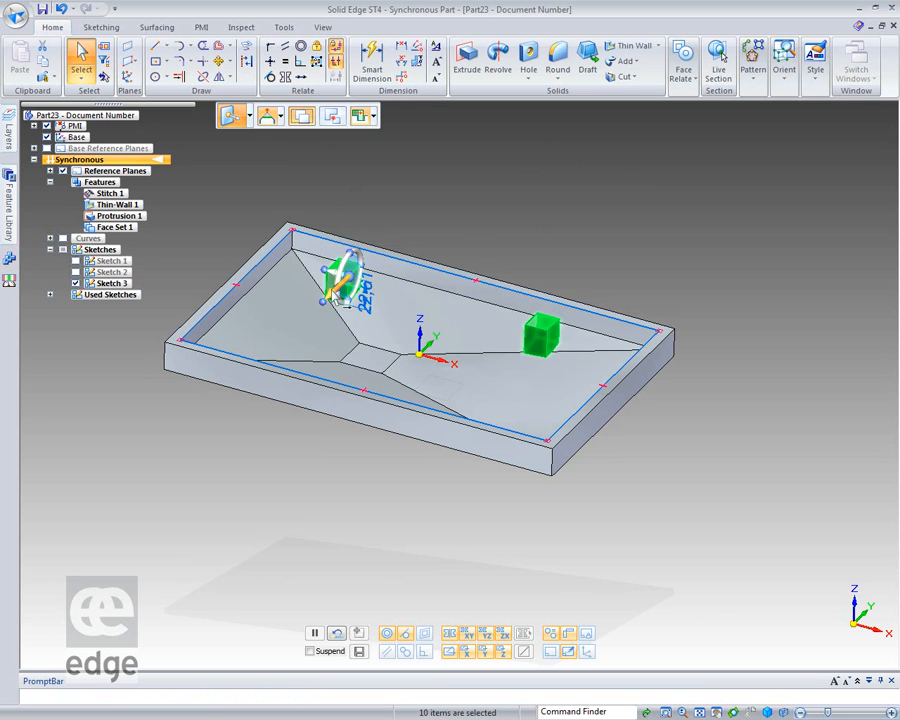
pyautogui.click(347, 288)
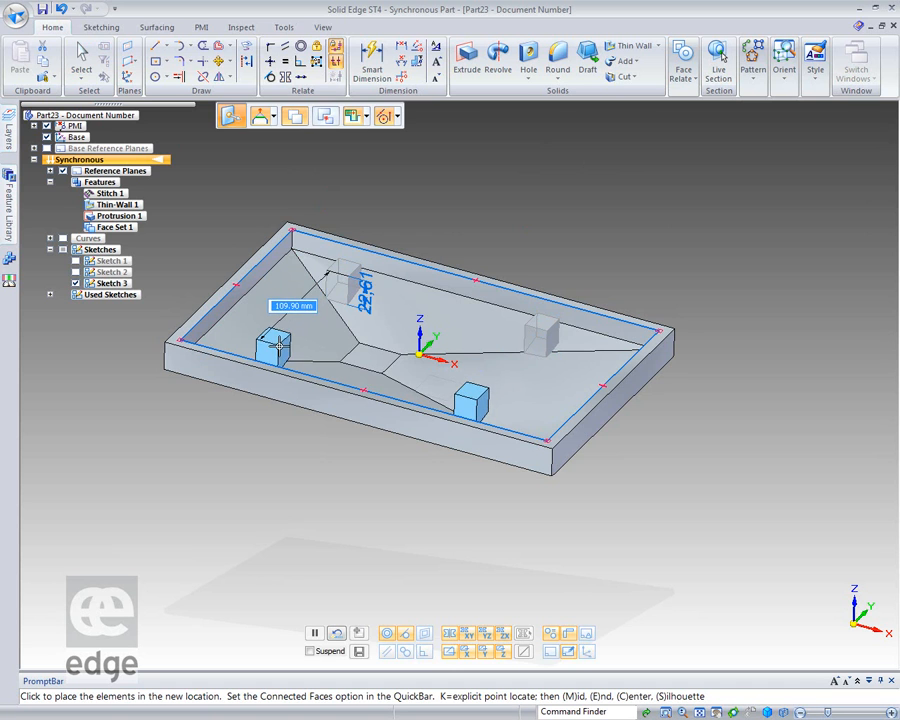
pyautogui.click(281, 348)
pyautogui.press('Escape')
# Lower the small rectangular floor face at the tray's center, using the Tip connected-faces option.
pyautogui.moveTo(679, 227); pyautogui.dragTo(599, 227, button='middle')
pyautogui.moveTo(567, 549); pyautogui.dragTo(348, 404, button='middle')
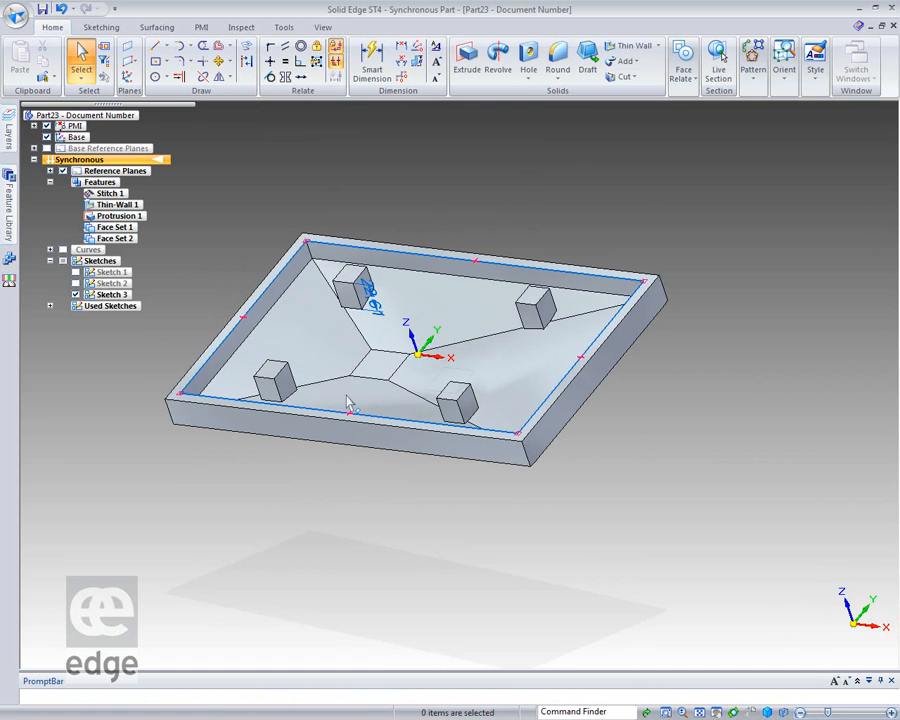
pyautogui.click(378, 366)
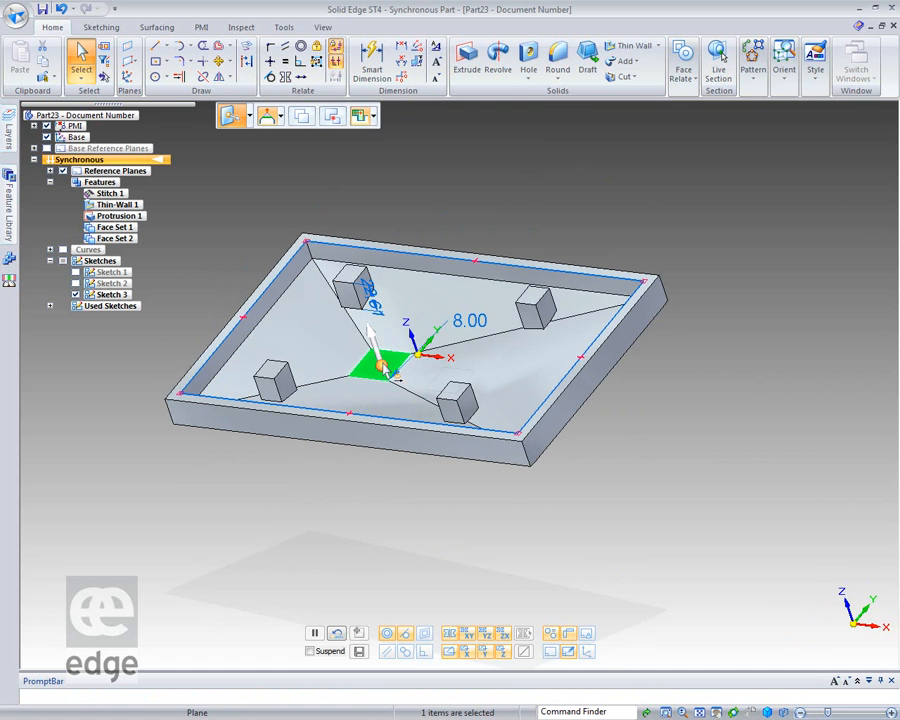
pyautogui.click(372, 342)
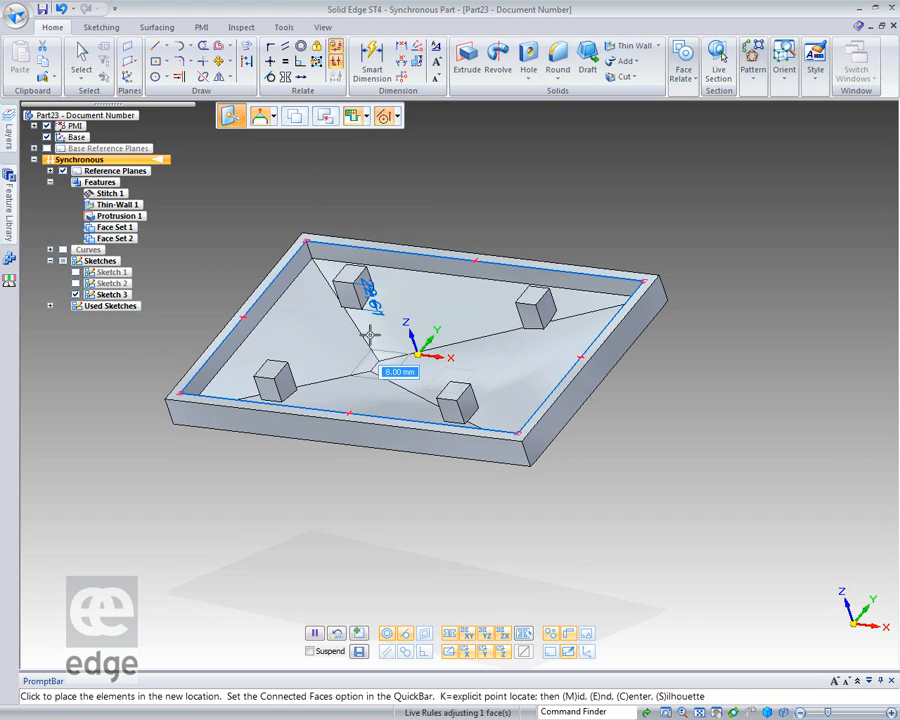
pyautogui.click(271, 117)
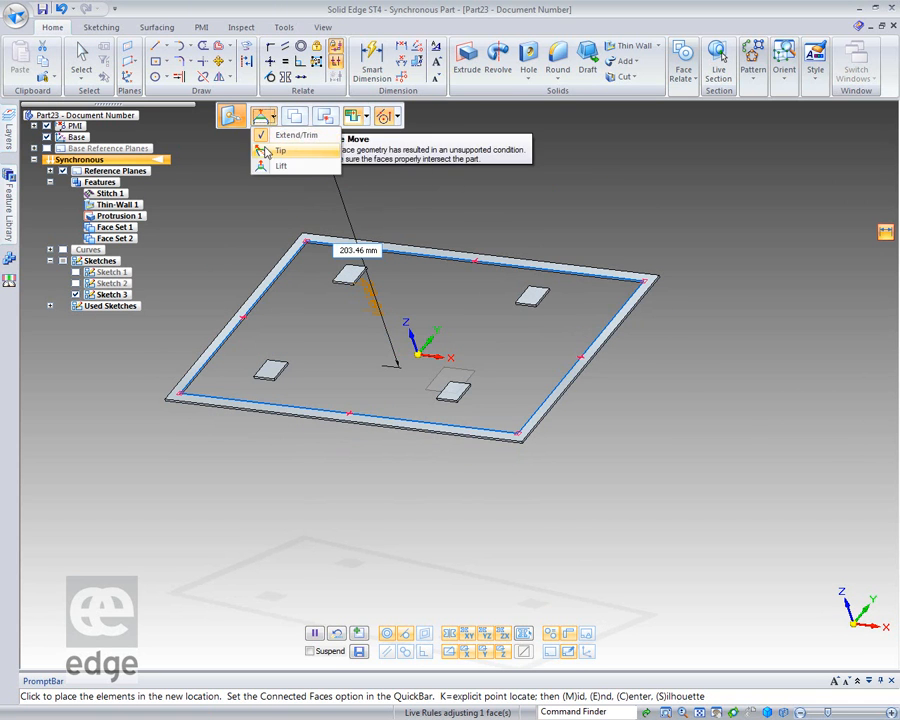
pyautogui.click(263, 151)
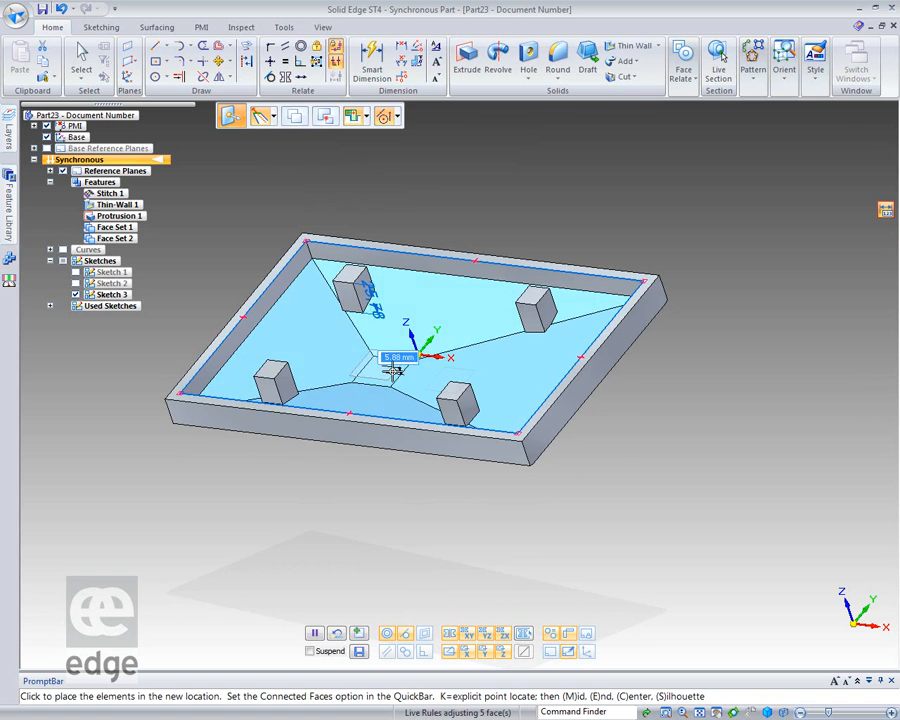
pyautogui.click(395, 370)
pyautogui.click(773, 493)
pyautogui.moveTo(770, 485); pyautogui.dragTo(826, 436, button='middle')
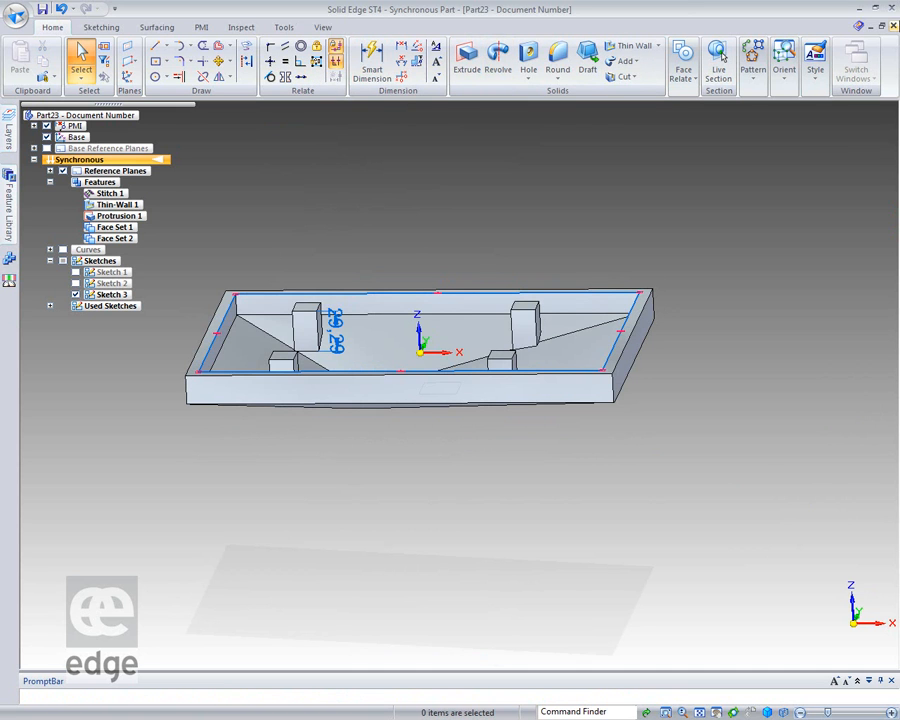
# Close the tray part and open Razor Body.par from the recent documents.
pyautogui.click(894, 27)
pyautogui.click(465, 419)
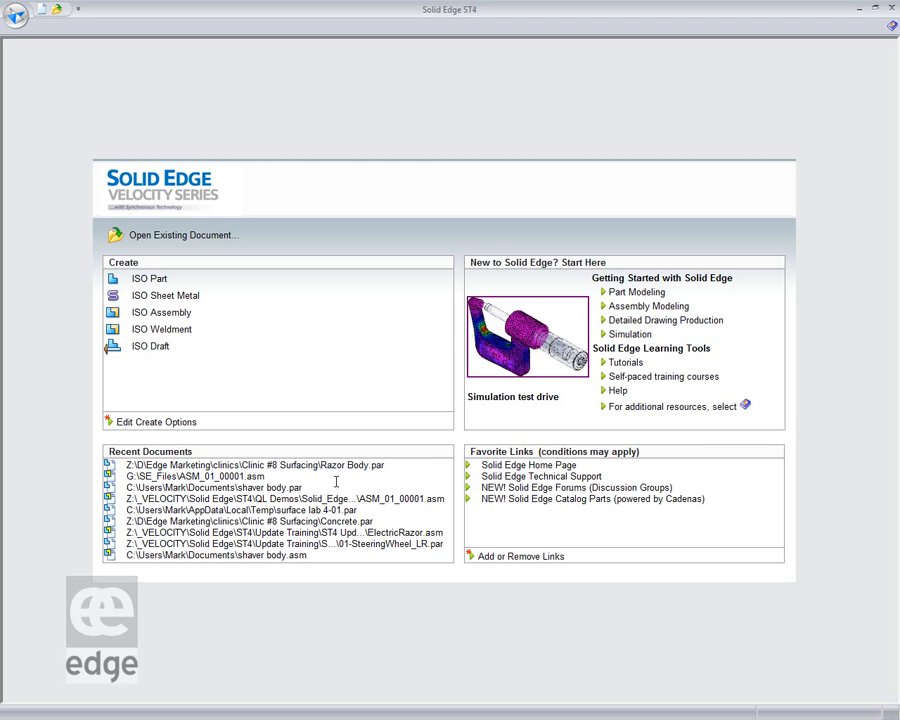
pyautogui.click(327, 465)
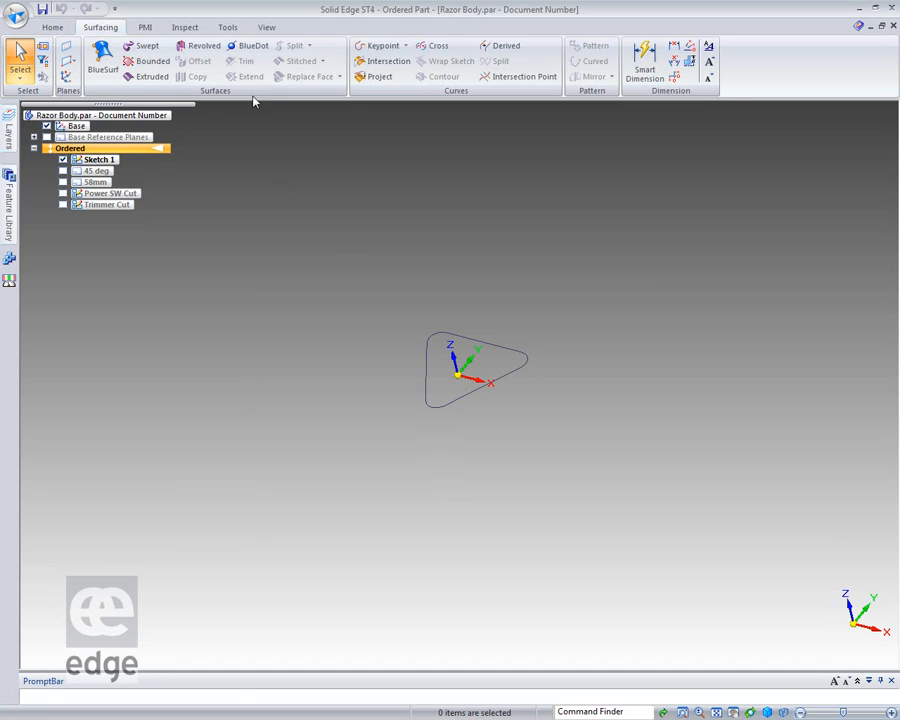
# Create an extruded surface downward from the closed rounded-triangle chain of Sketch 1.
pyautogui.click(148, 77)
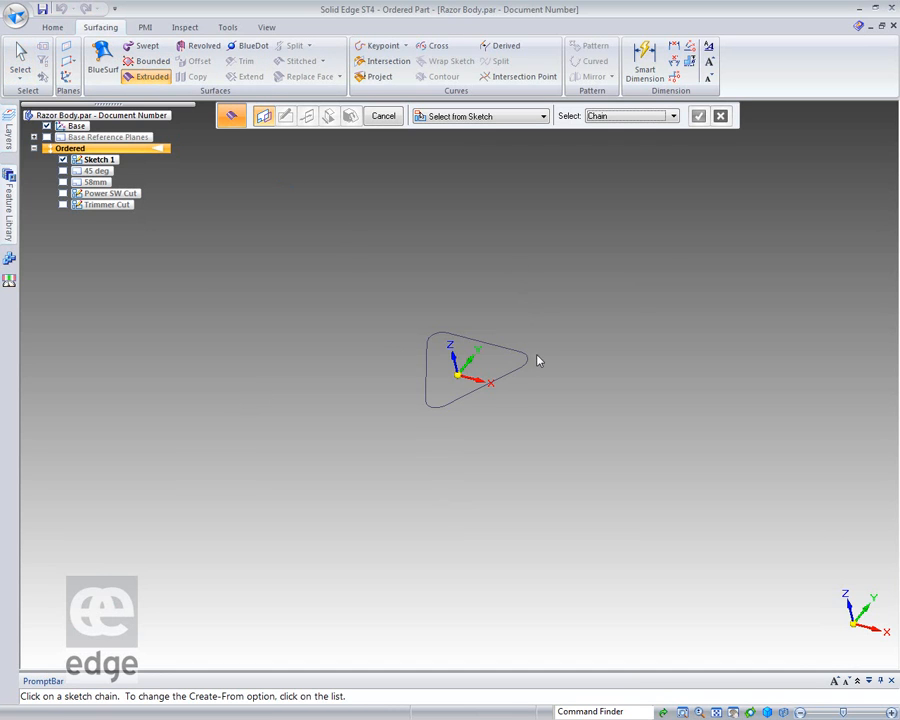
pyautogui.click(504, 376)
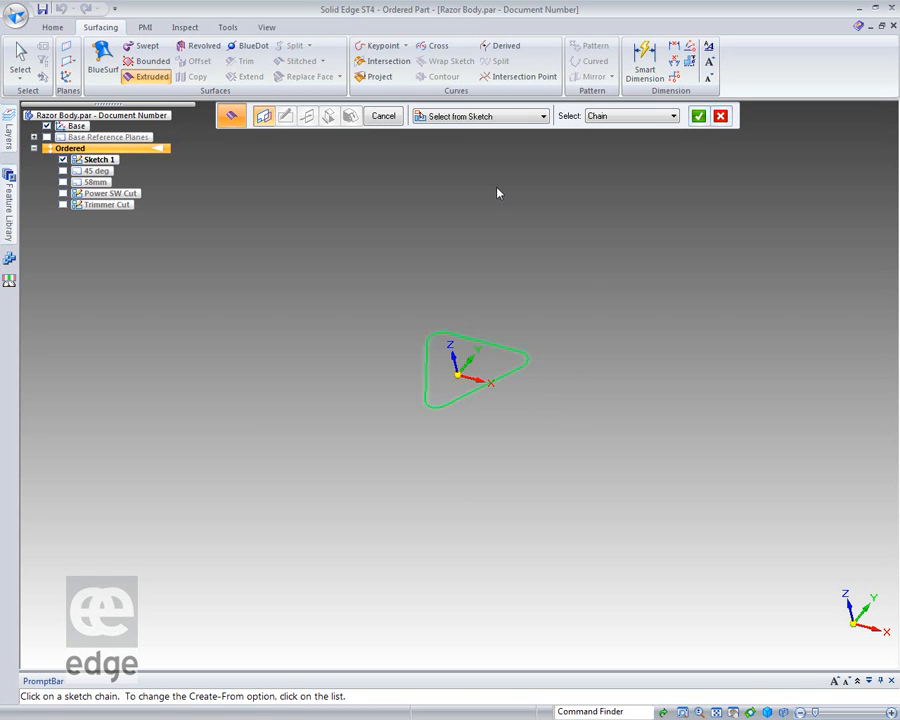
pyautogui.click(698, 117)
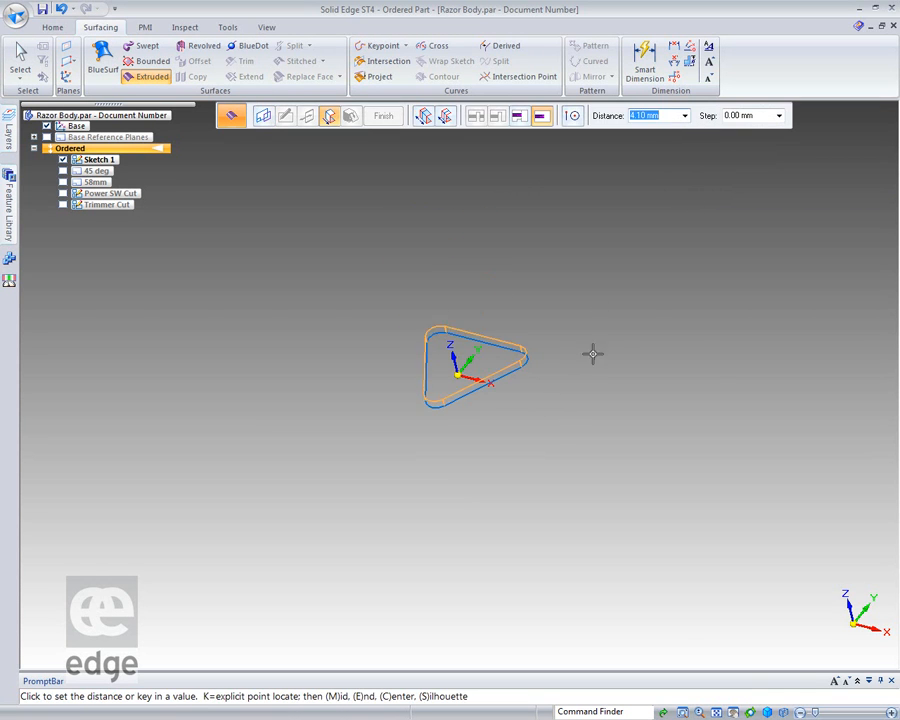
pyautogui.write('12')
pyautogui.press('Tab')
pyautogui.click(578, 390)
pyautogui.moveTo(585, 463); pyautogui.dragTo(540, 468, button='middle')
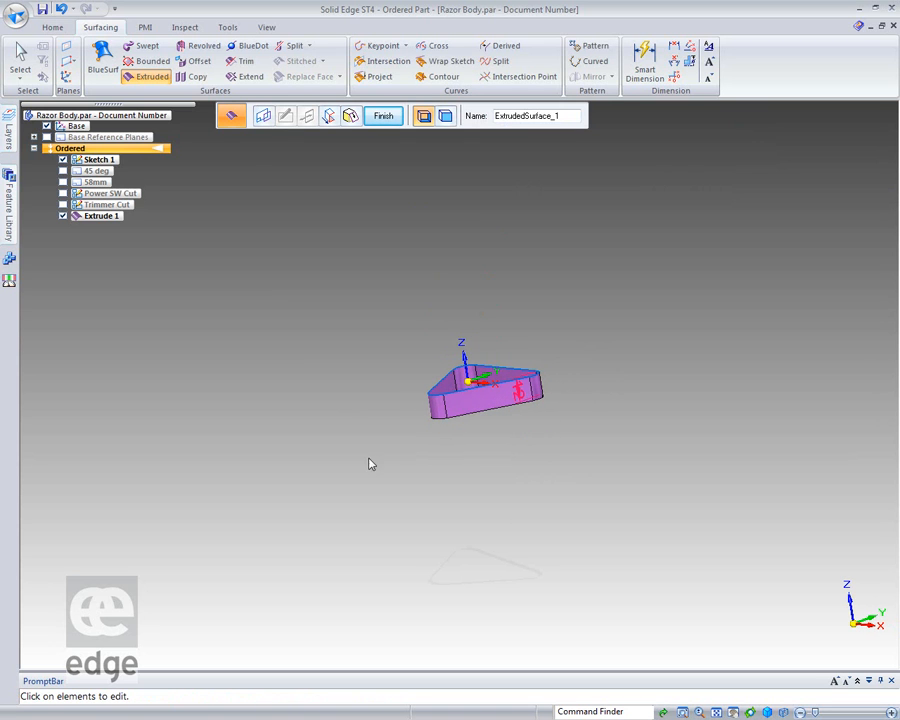
pyautogui.click(20, 58)
pyautogui.moveTo(285, 279); pyautogui.dragTo(319, 290, button='middle')
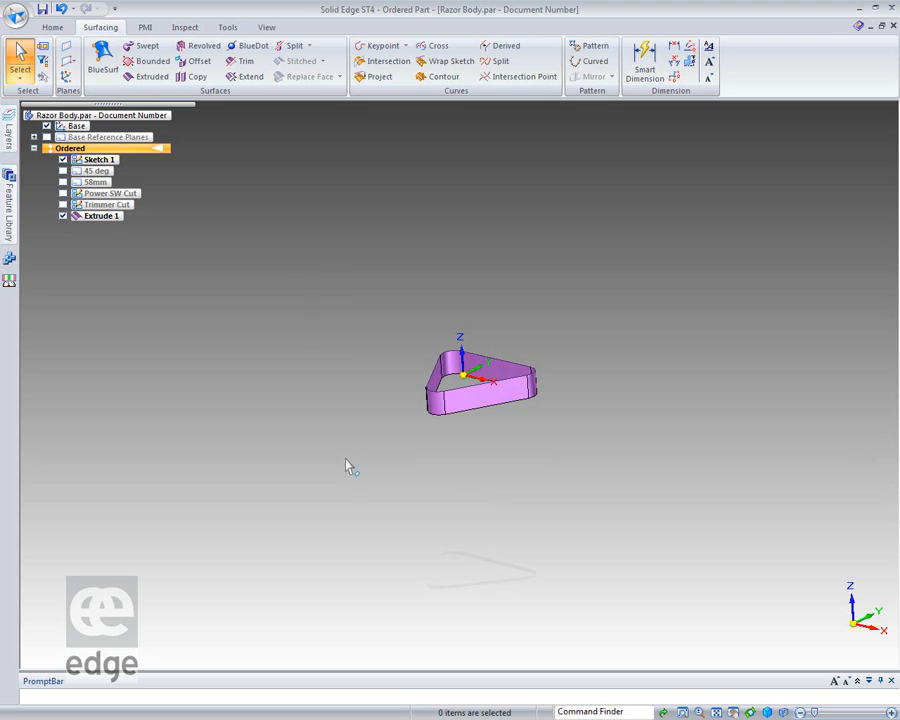
# Start a sketch on the YZ plane and draw an arc from the origin to about 47 mm in negative Y and 148 mm down.
pyautogui.click(52, 27)
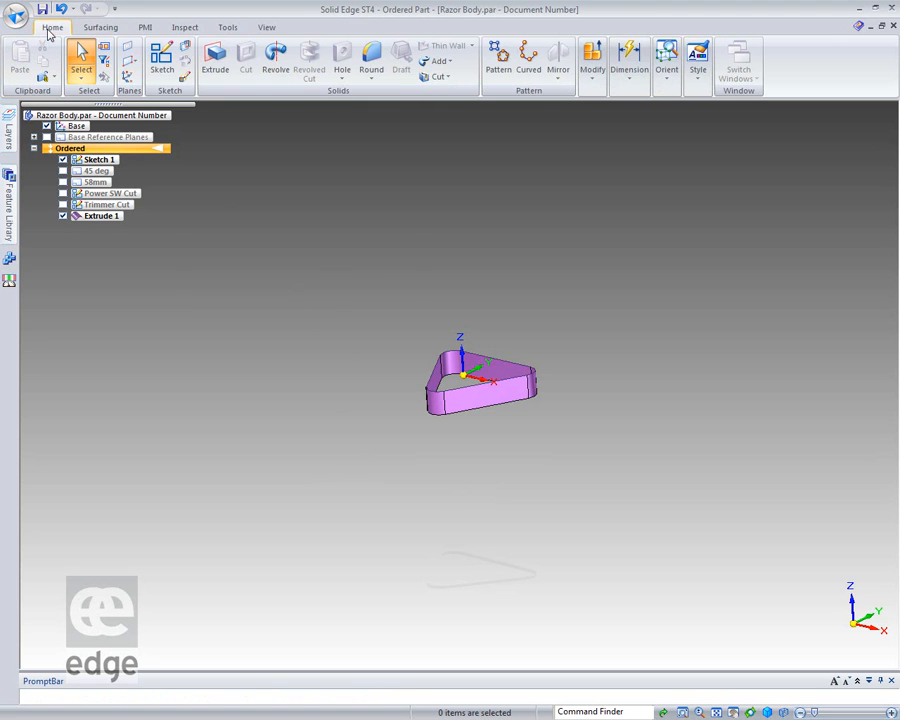
pyautogui.click(162, 58)
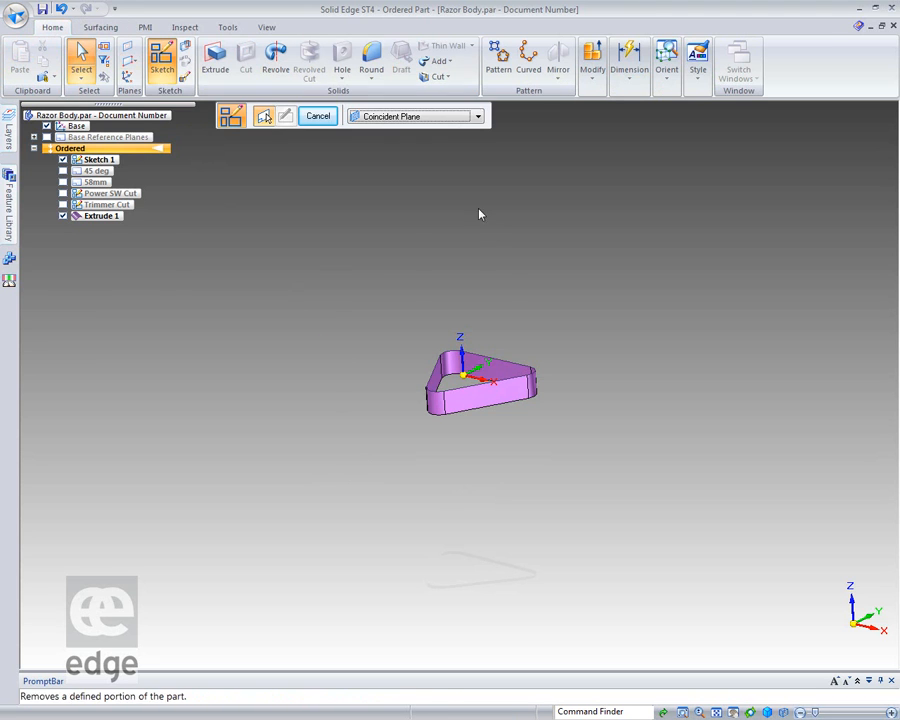
pyautogui.click(485, 344)
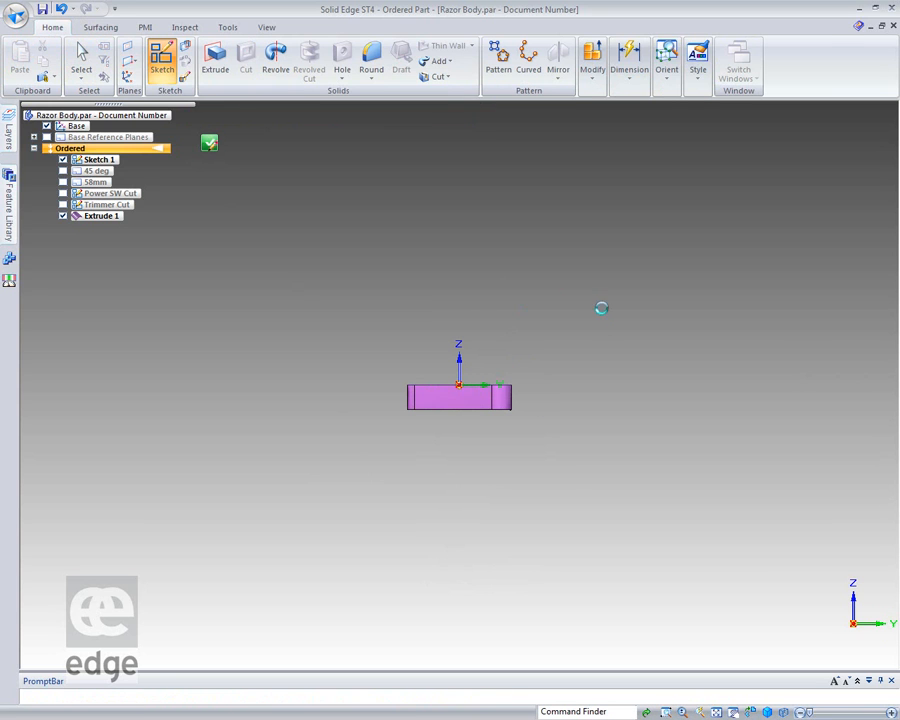
pyautogui.keyDown('shift'); pyautogui.moveTo(493, 453); pyautogui.dragTo(566, 317, button='middle'); pyautogui.keyUp('shift')
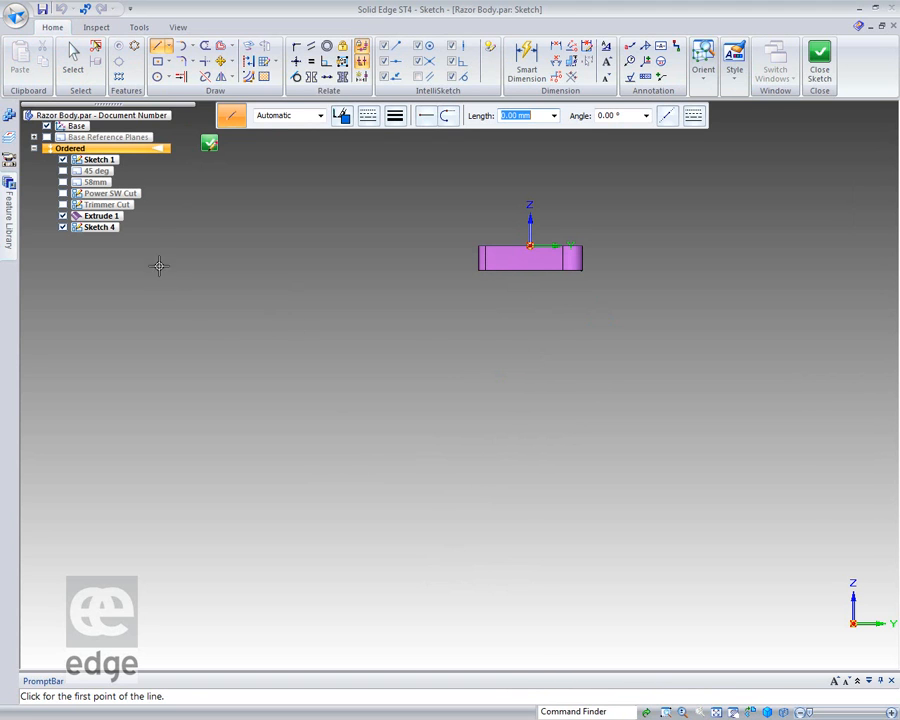
pyautogui.click(183, 47)
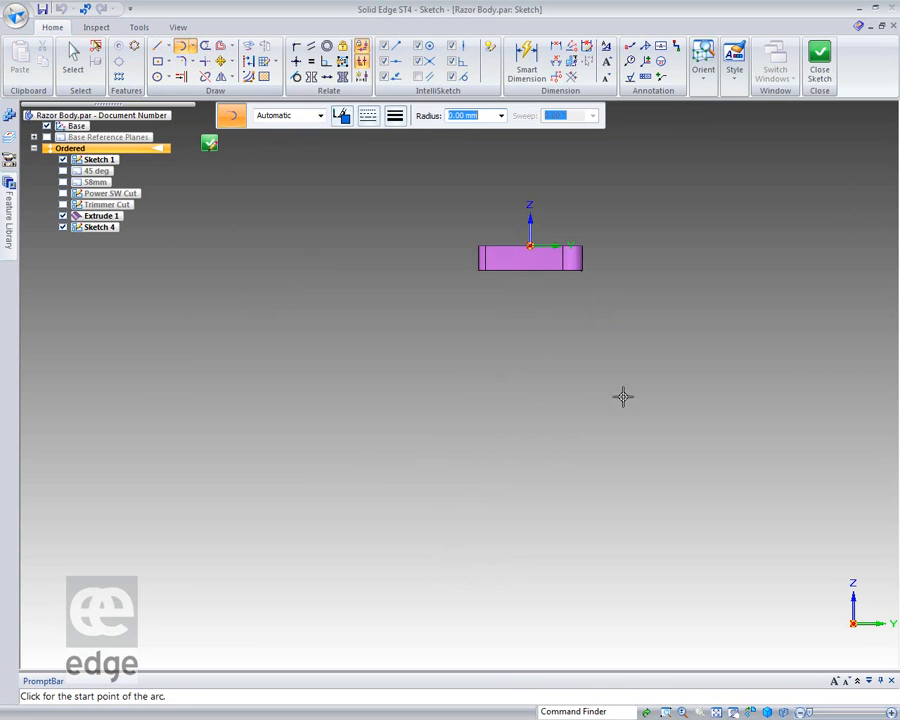
pyautogui.click(530, 247)
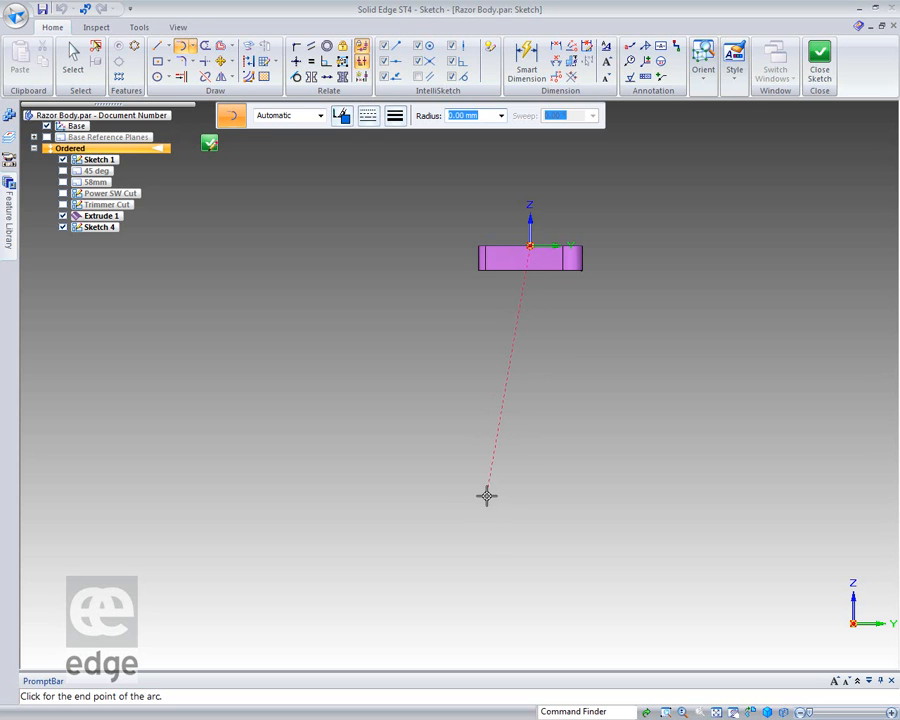
pyautogui.click(433, 550)
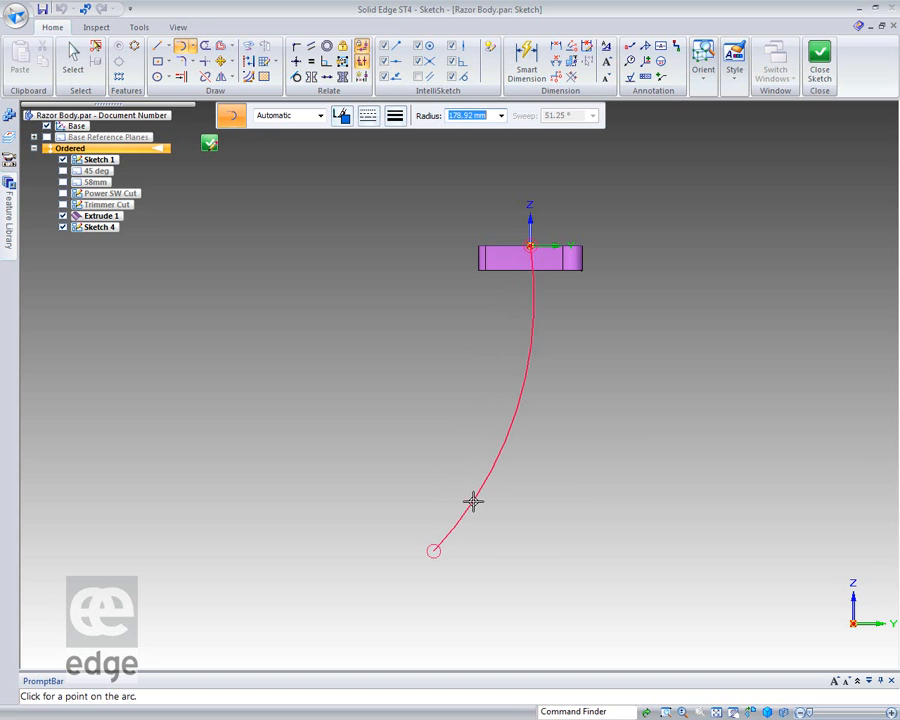
pyautogui.click(466, 501)
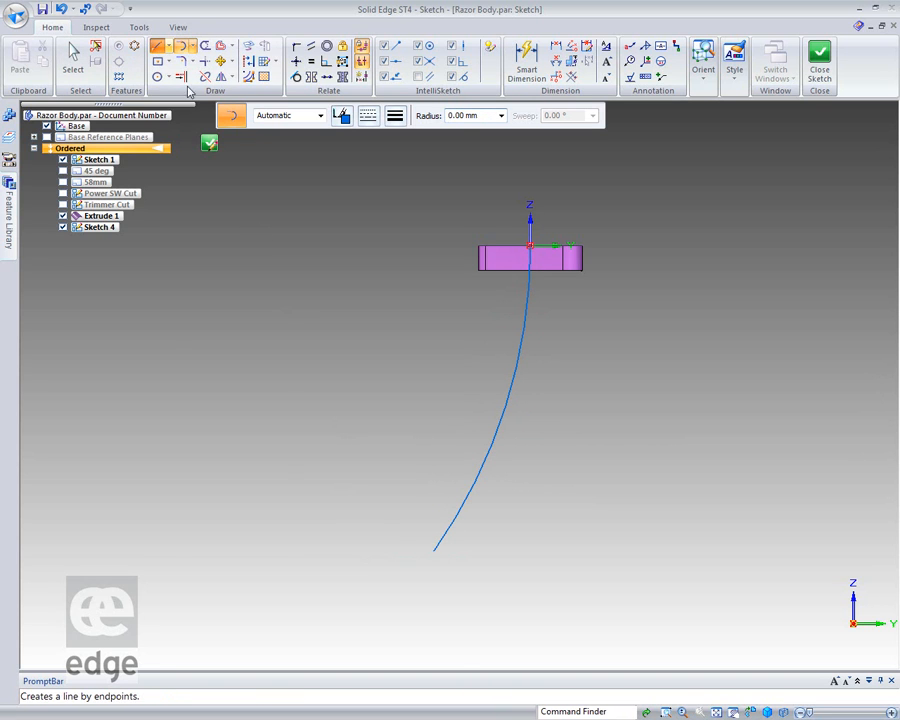
# Draw a short line continuing outward from the arc's lower end and dimension its length to 25 mm.
pyautogui.click(158, 46)
pyautogui.click(434, 550)
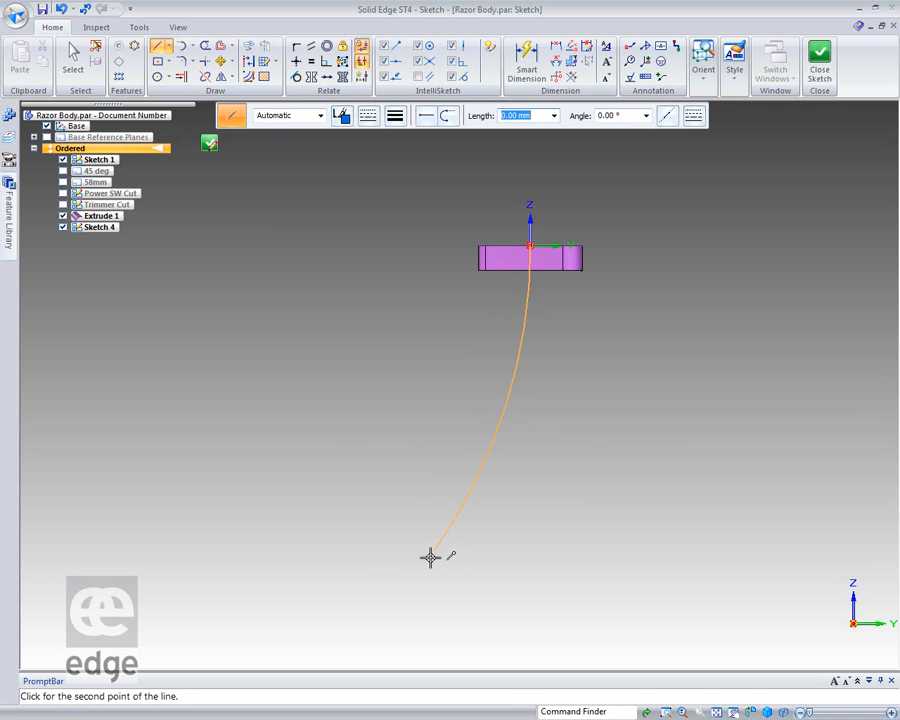
pyautogui.click(408, 585)
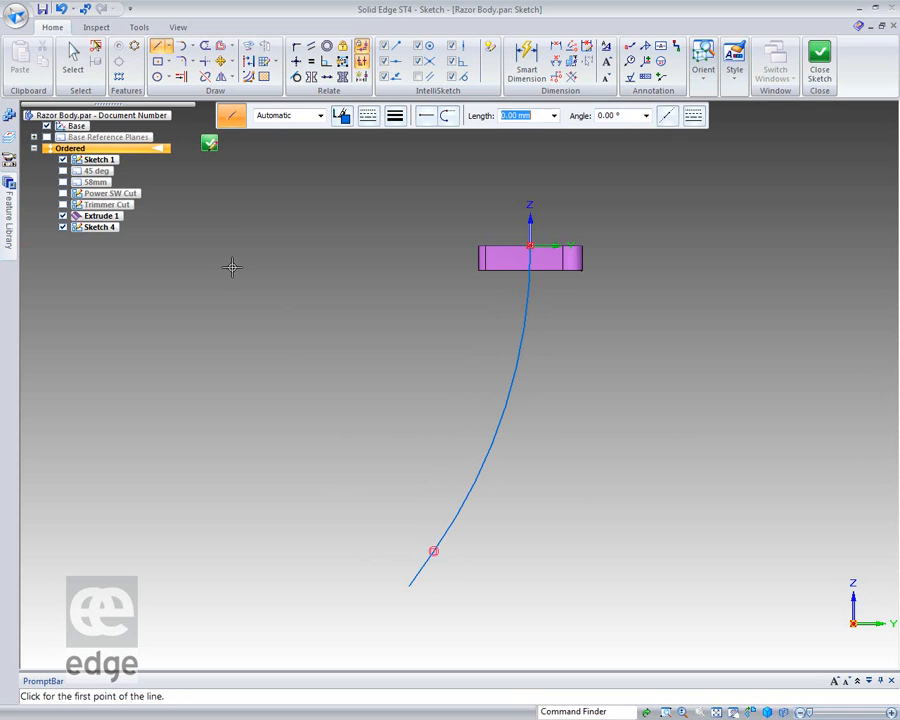
pyautogui.click(521, 75)
pyautogui.click(418, 565)
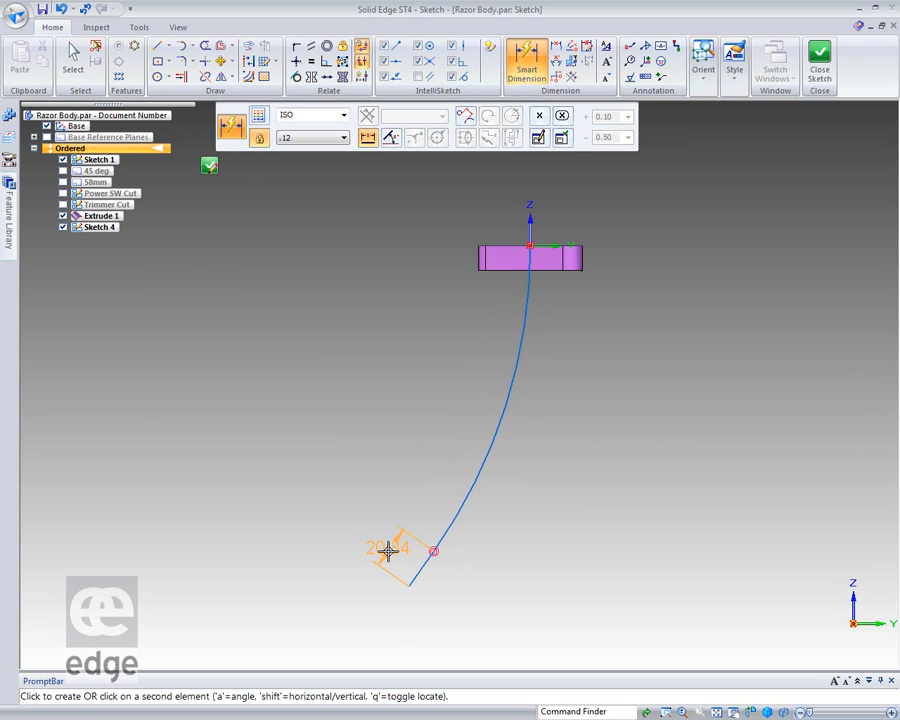
pyautogui.click(388, 547)
pyautogui.write('2')
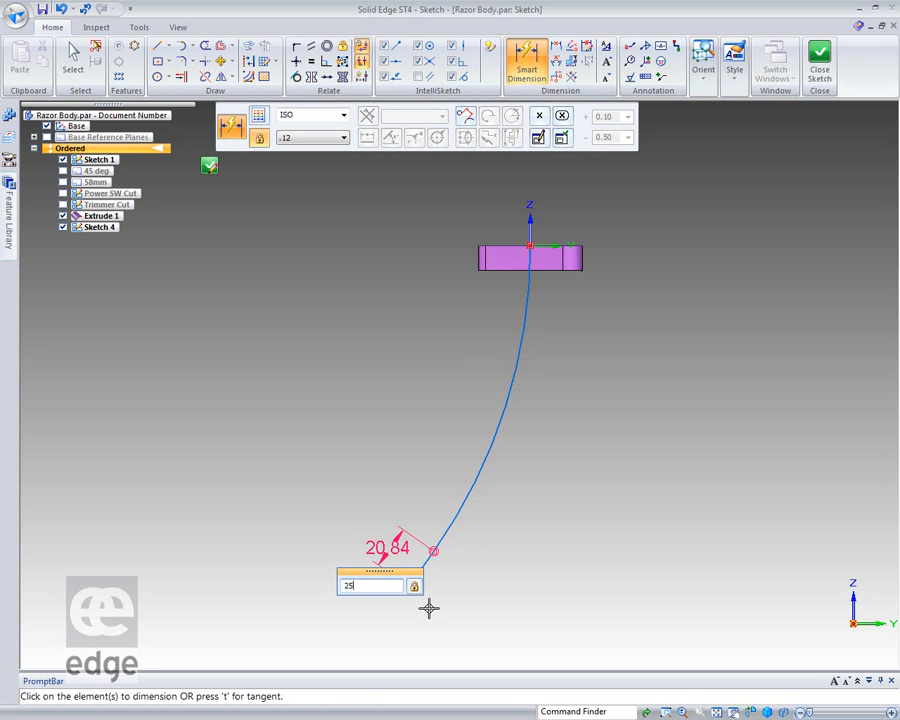
pyautogui.write('5')
pyautogui.press('Return')
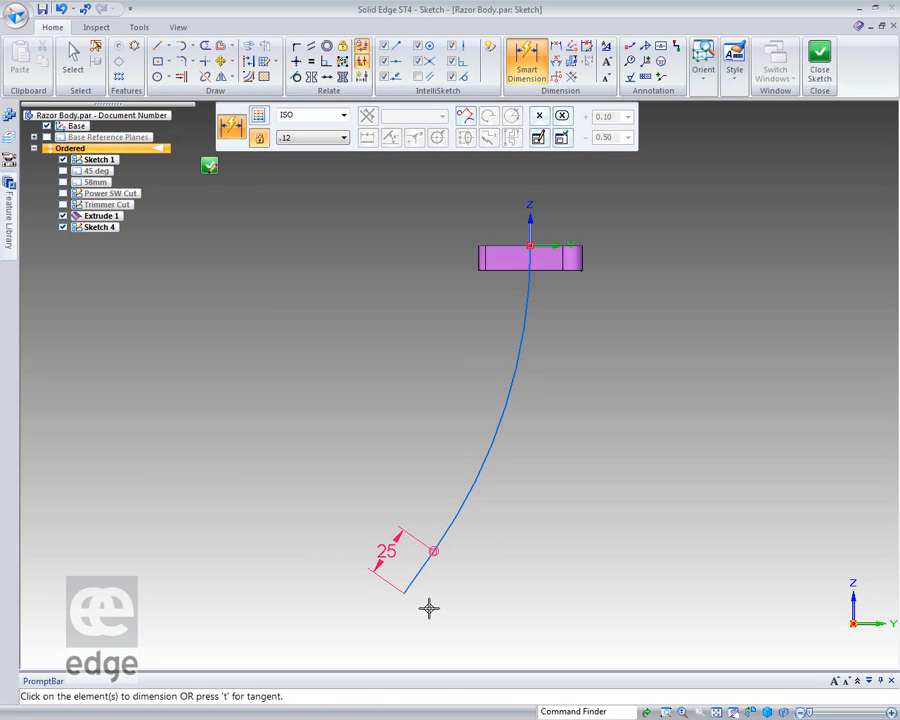
# Apply a tangent relation between the arc and the vertical Z axis.
pyautogui.click(296, 79)
pyautogui.click(525, 285)
pyautogui.click(530, 232)
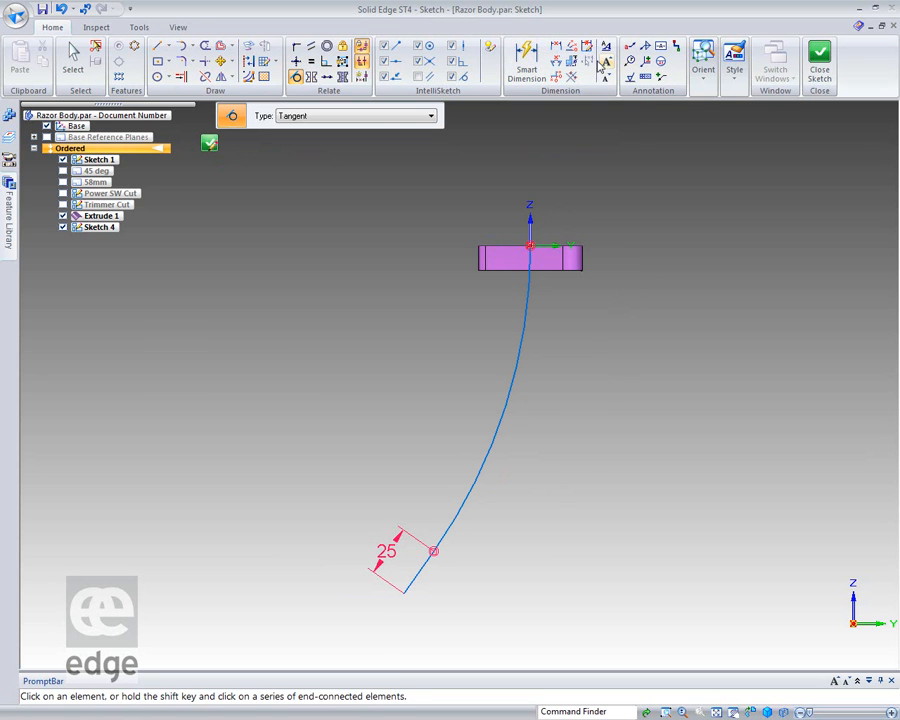
# Dimension the horizontal distance between the Z axis and the arc's lower end.
pyautogui.click(555, 46)
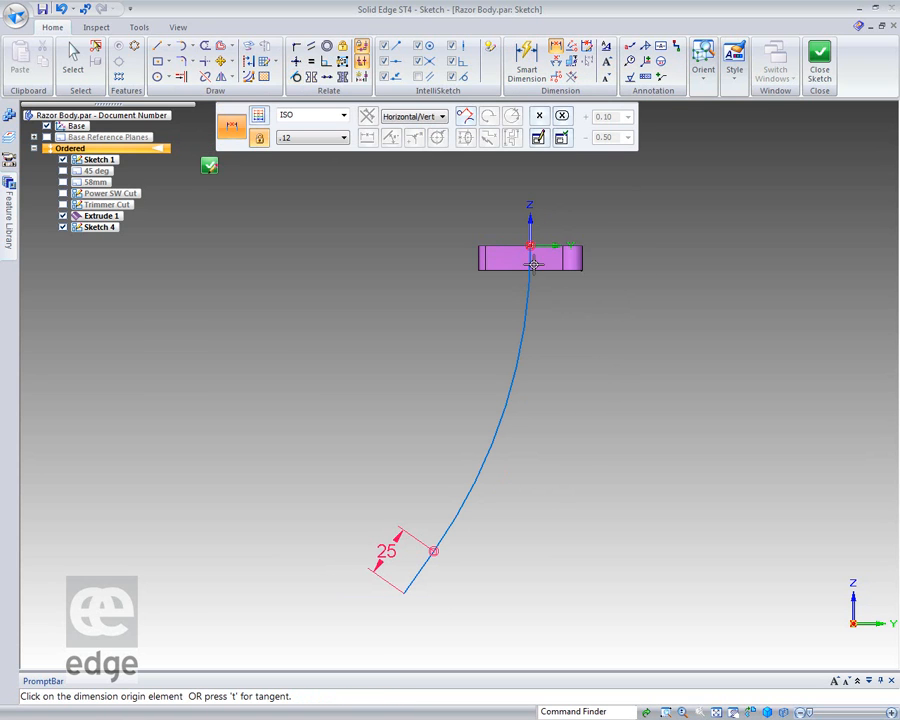
pyautogui.click(530, 240)
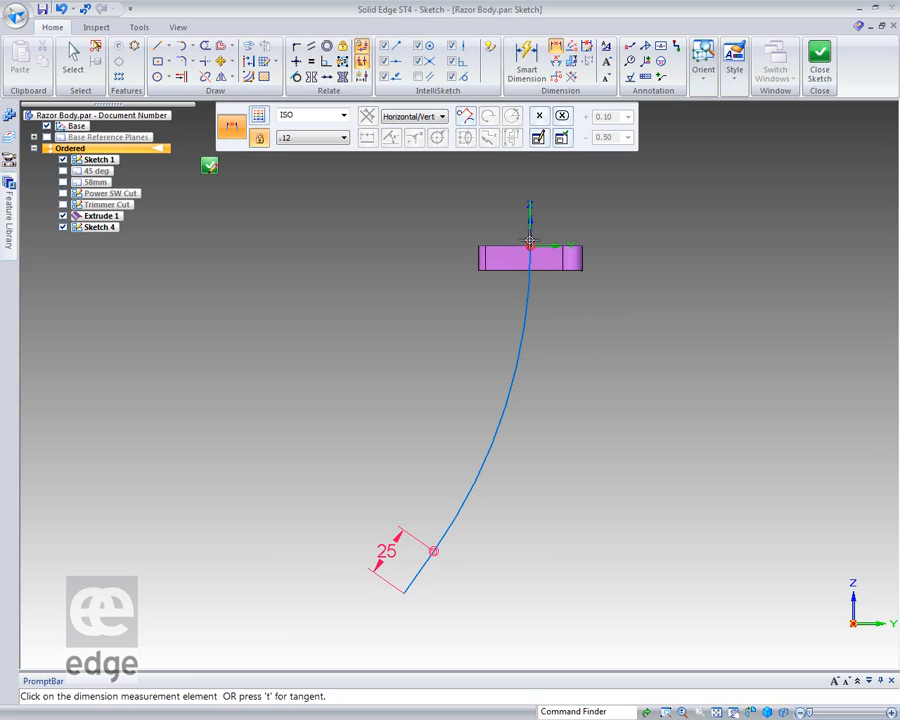
pyautogui.click(434, 551)
pyautogui.click(438, 206)
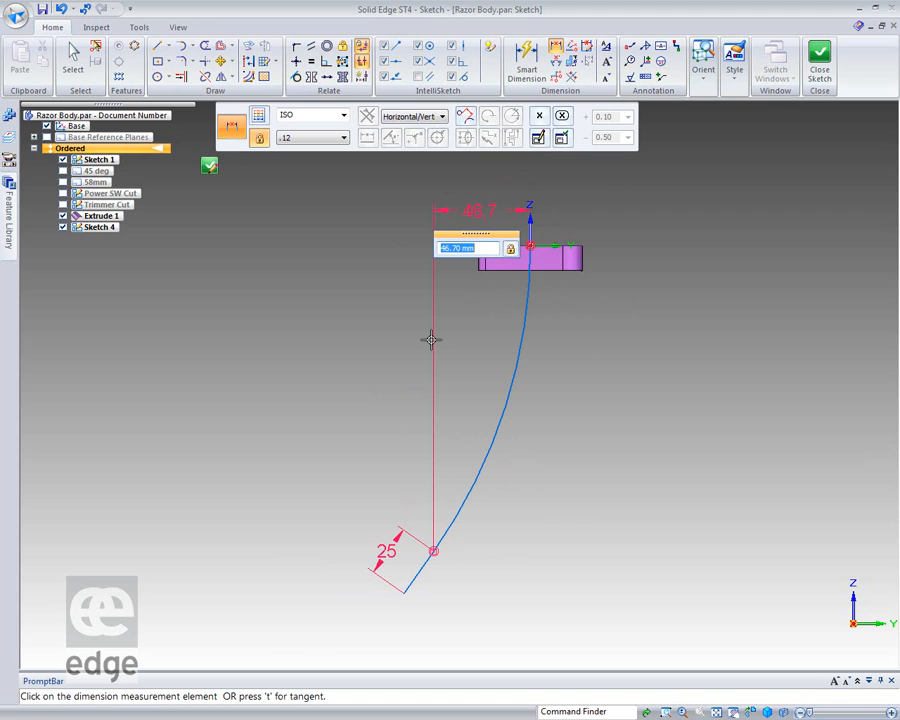
pyautogui.press('Return')
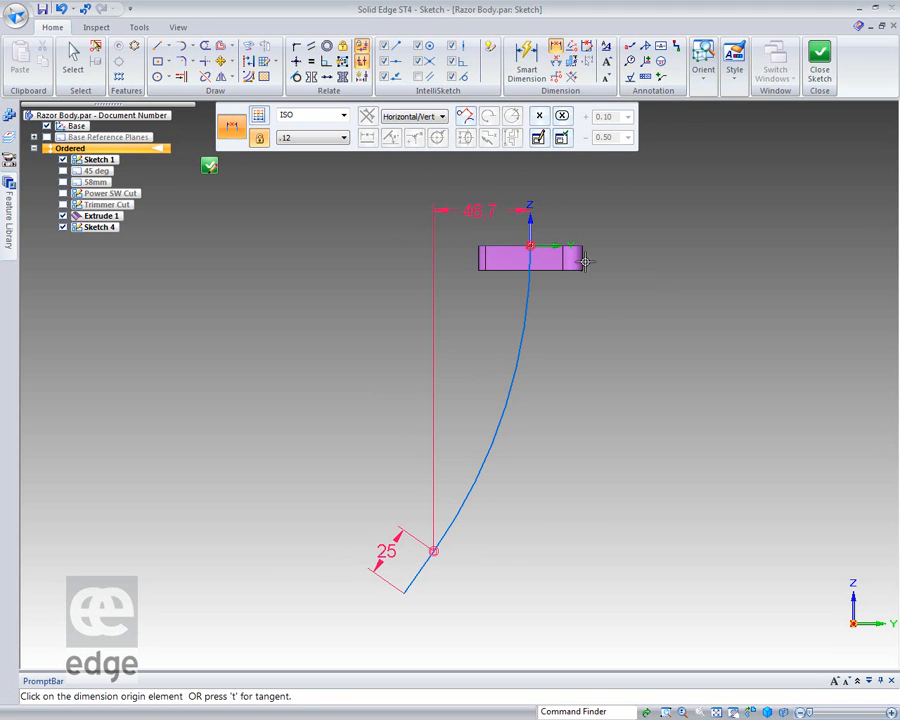
# Dimension the vertical distance from the Y axis to the arc's lower end and set it to 120 mm.
pyautogui.click(555, 246)
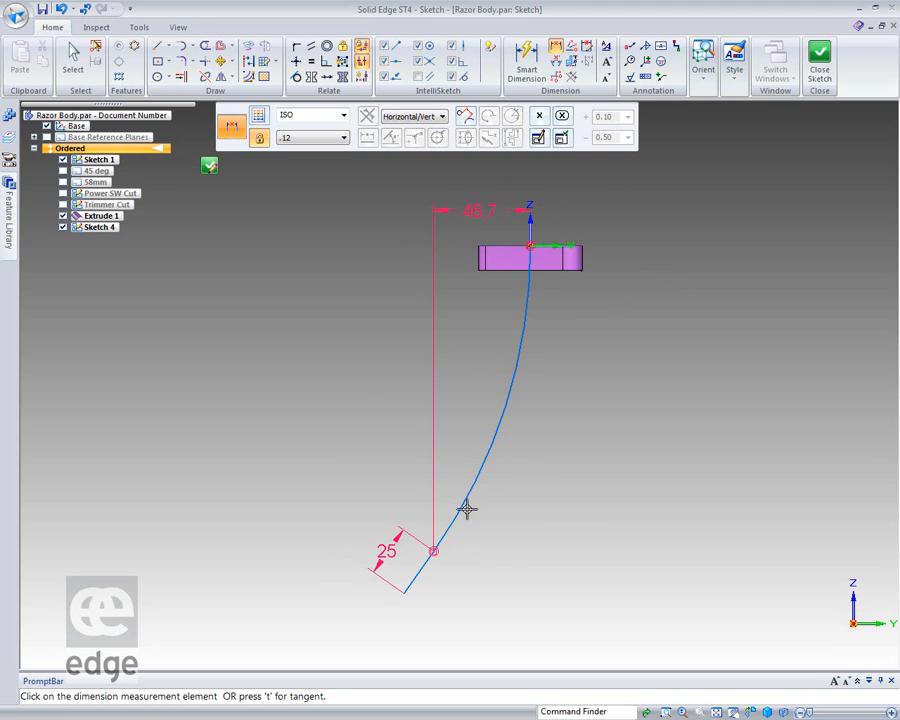
pyautogui.click(432, 553)
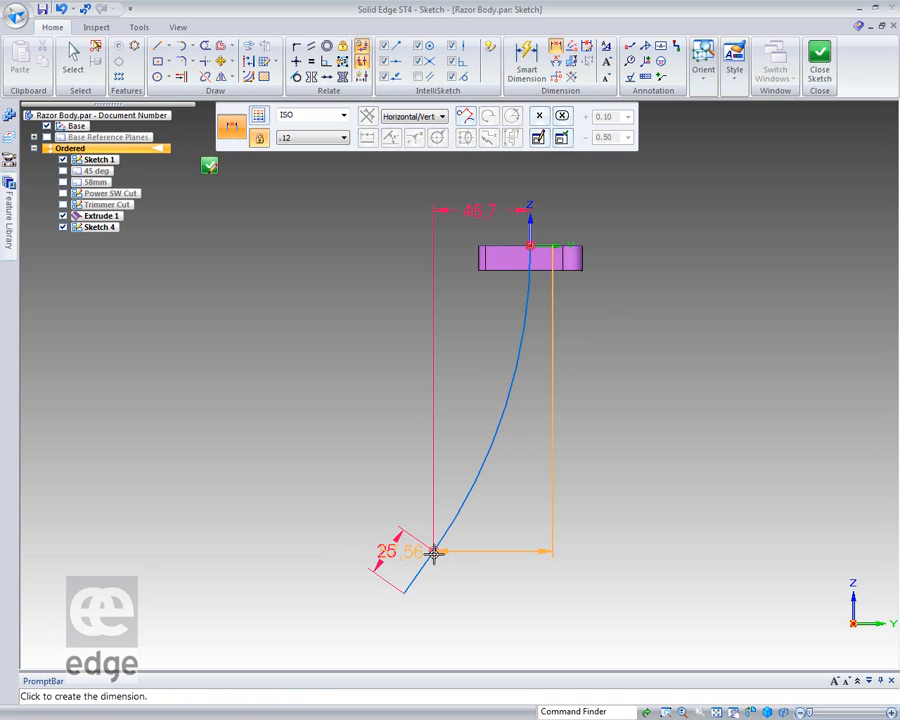
pyautogui.click(645, 449)
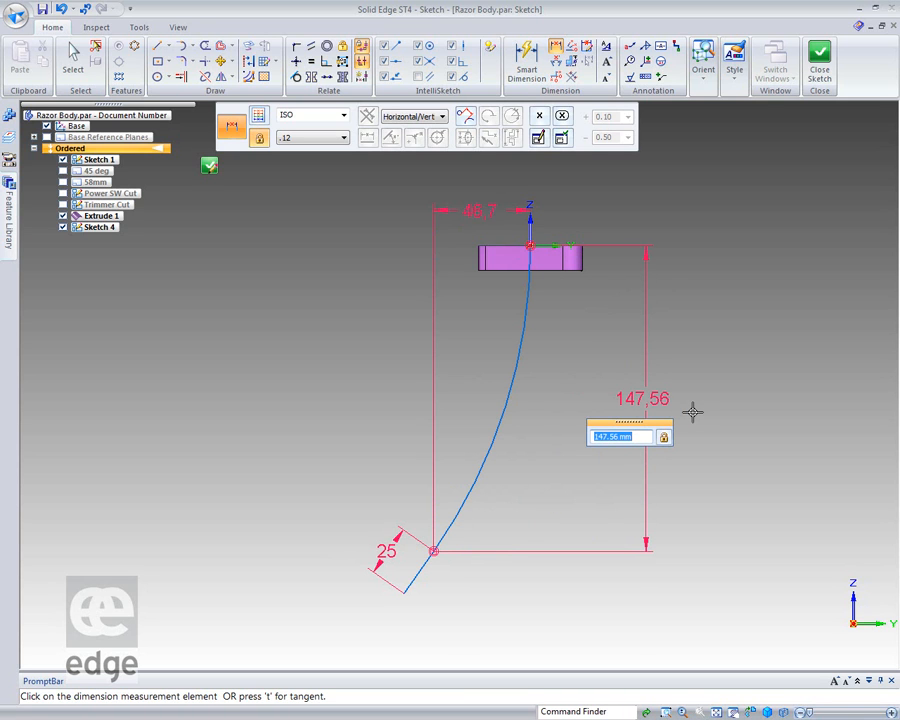
pyautogui.write('120')
pyautogui.press('Return')
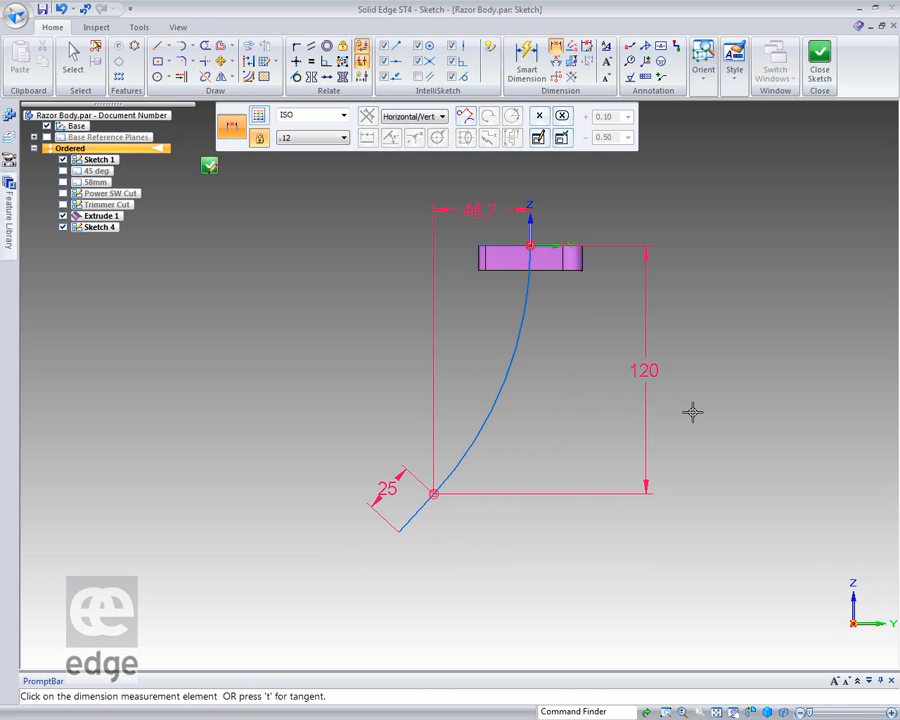
pyautogui.press('Escape')
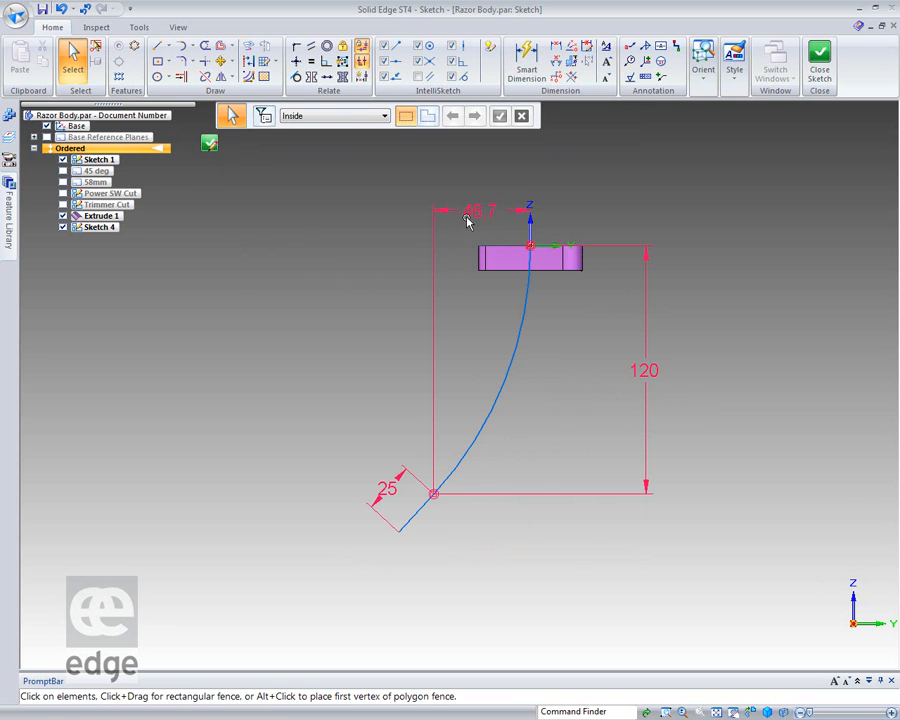
# Set the horizontal distance between the Z axis and the arc's lower end to 56 mm.
pyautogui.click(465, 217)
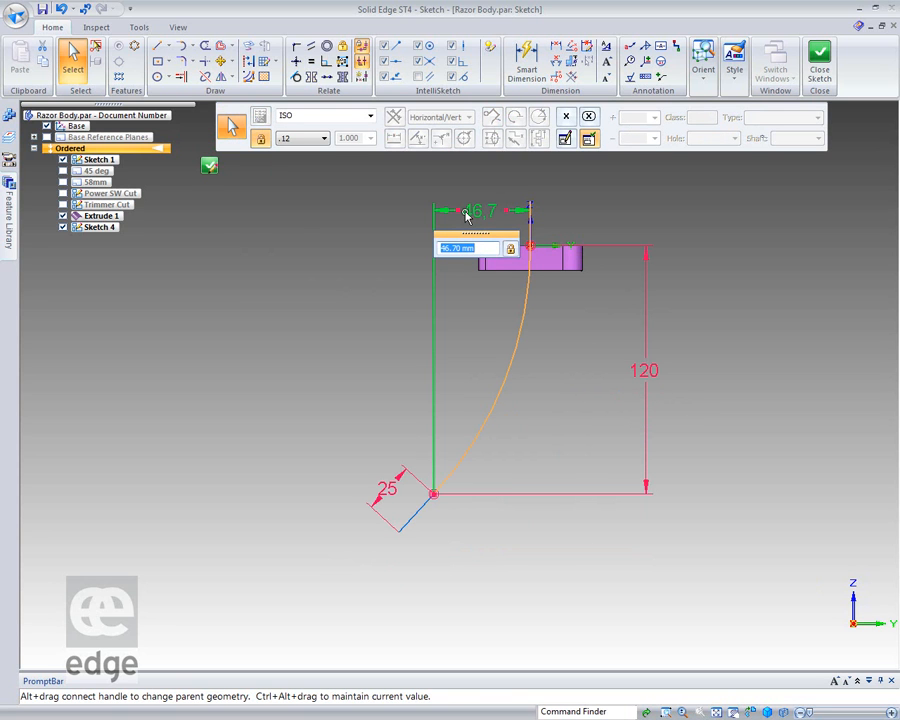
pyautogui.write('56')
pyautogui.press('Return')
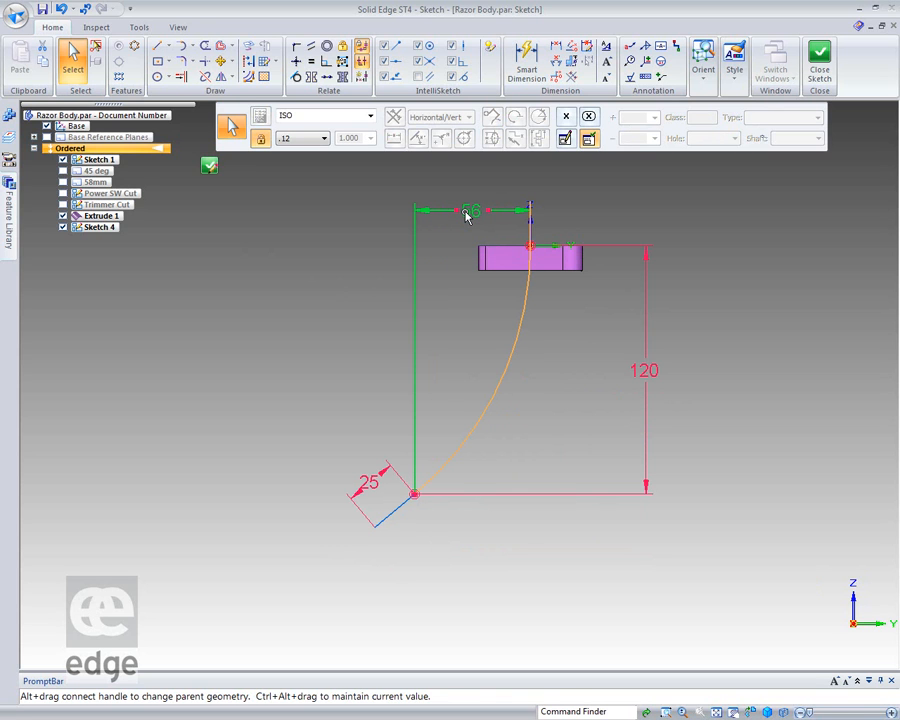
pyautogui.click(510, 555)
# Close the arc-and-line sketch and finish it in the ordered part.
pyautogui.moveTo(402, 564); pyautogui.dragTo(426, 574, button='middle')
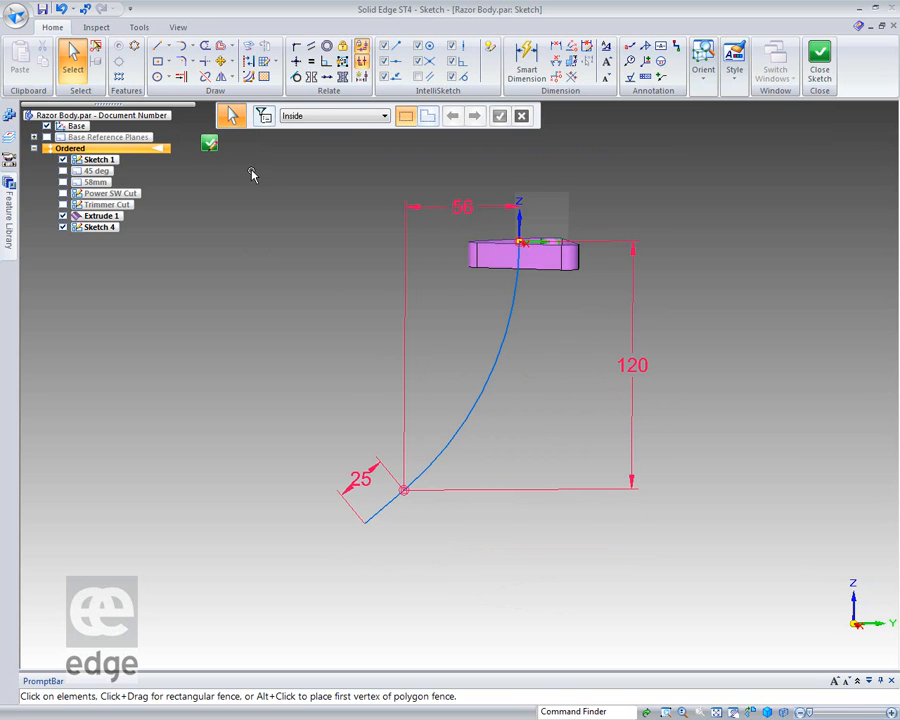
pyautogui.click(211, 145)
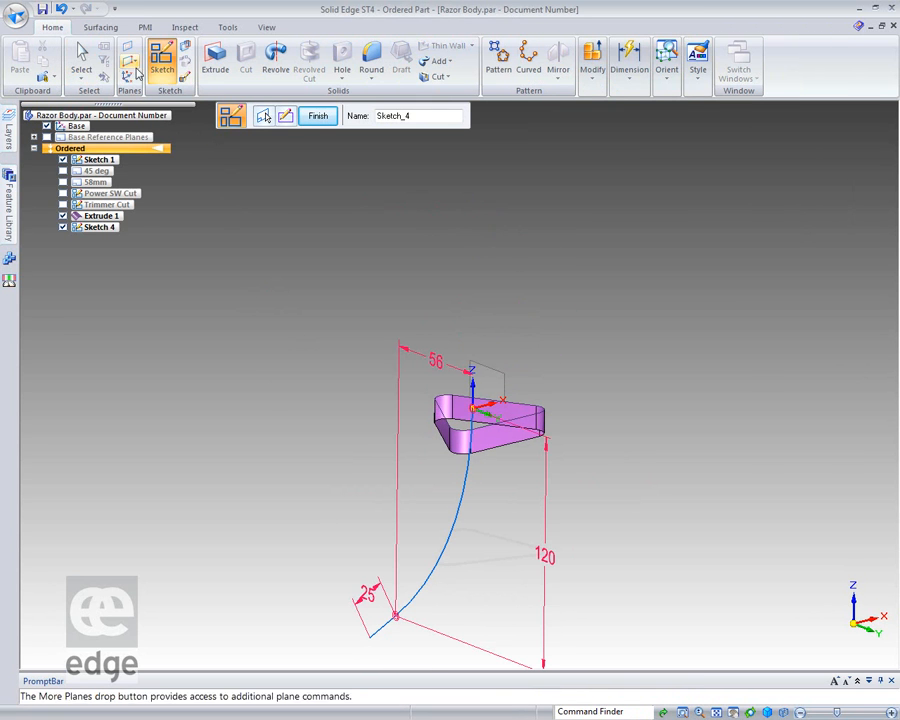
pyautogui.click(82, 55)
# Create a reference plane normal to the sketched arc at its lower end, where the straight line begins.
pyautogui.moveTo(273, 462)
pyautogui.mouseDown(button='middle')
pyautogui.moveTo(289, 456)
pyautogui.moveTo(278, 498)
pyautogui.mouseUp(button='middle')
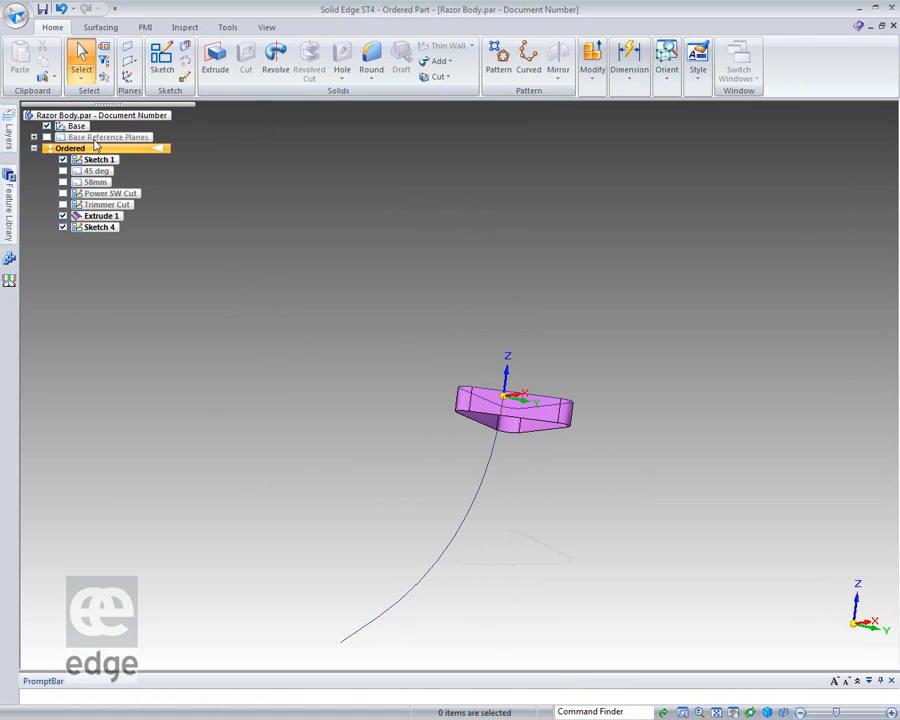
pyautogui.click(129, 61)
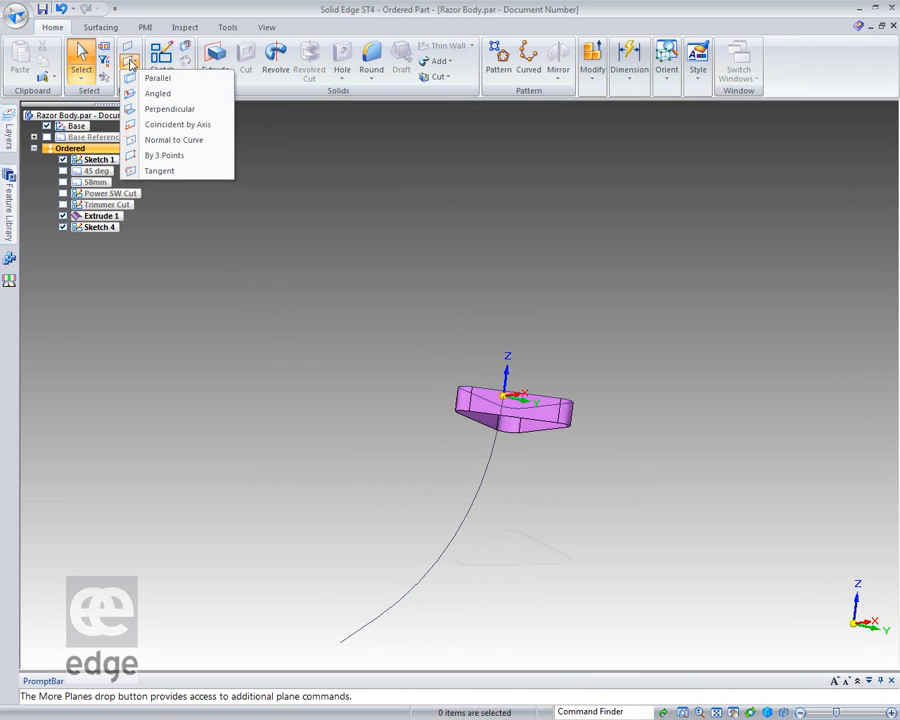
pyautogui.click(160, 141)
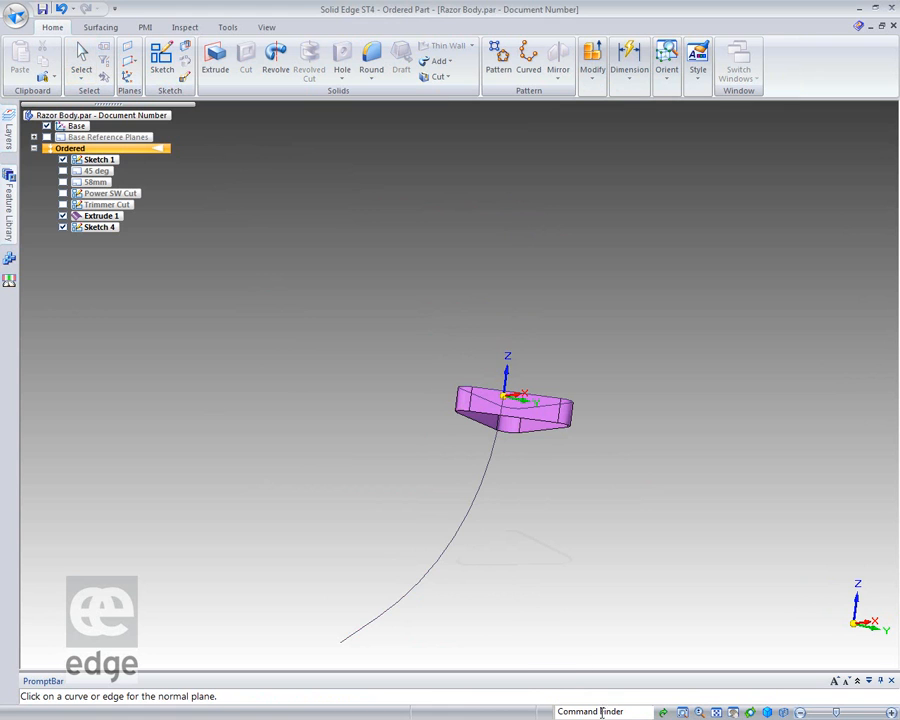
pyautogui.click(424, 580)
pyautogui.click(263, 645)
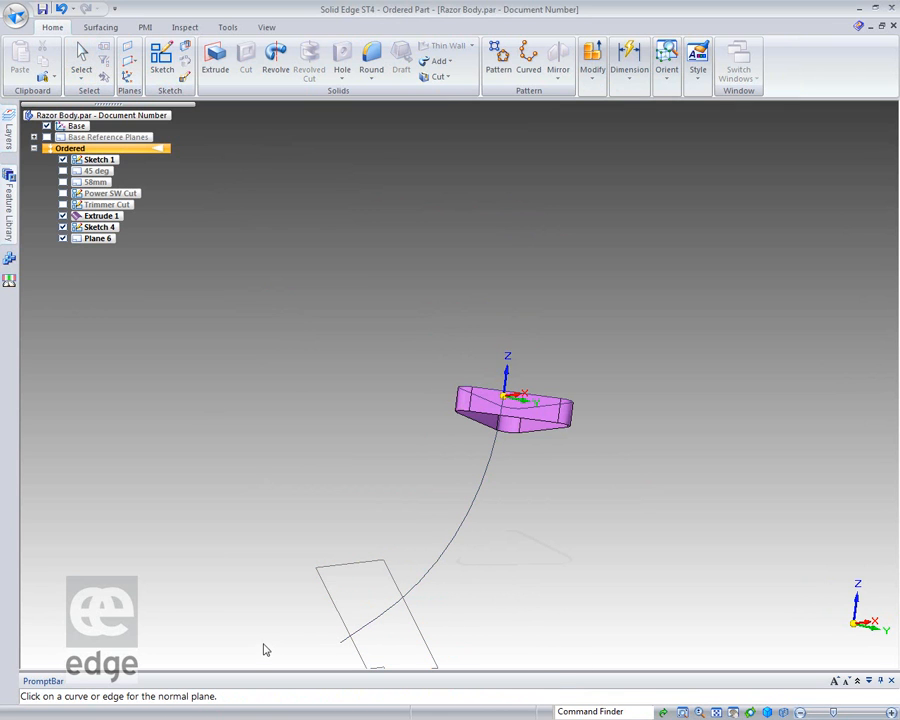
# Sketch an ellipse on the normal plane, centred on the arc's lower end, with primary axis 18 mm, secondary axis 15 mm and angle 0°.
pyautogui.click(162, 60)
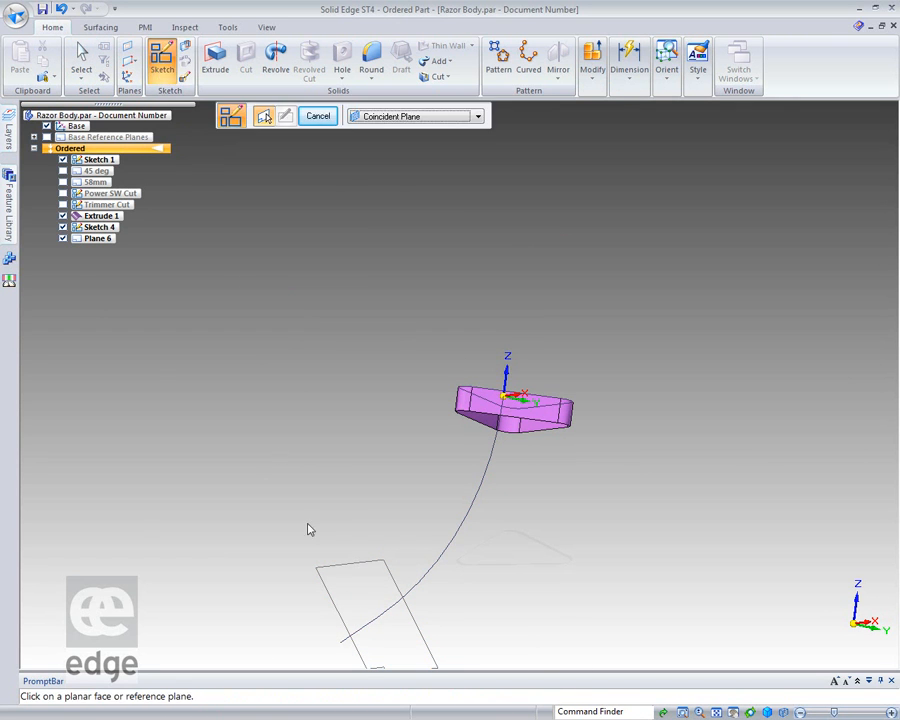
pyautogui.click(348, 597)
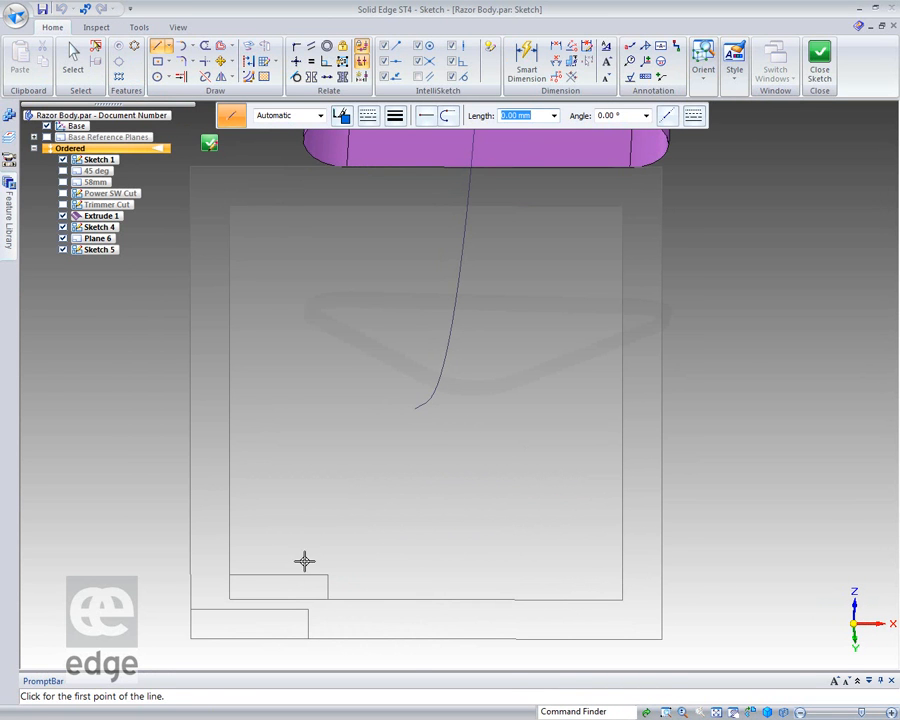
pyautogui.click(170, 77)
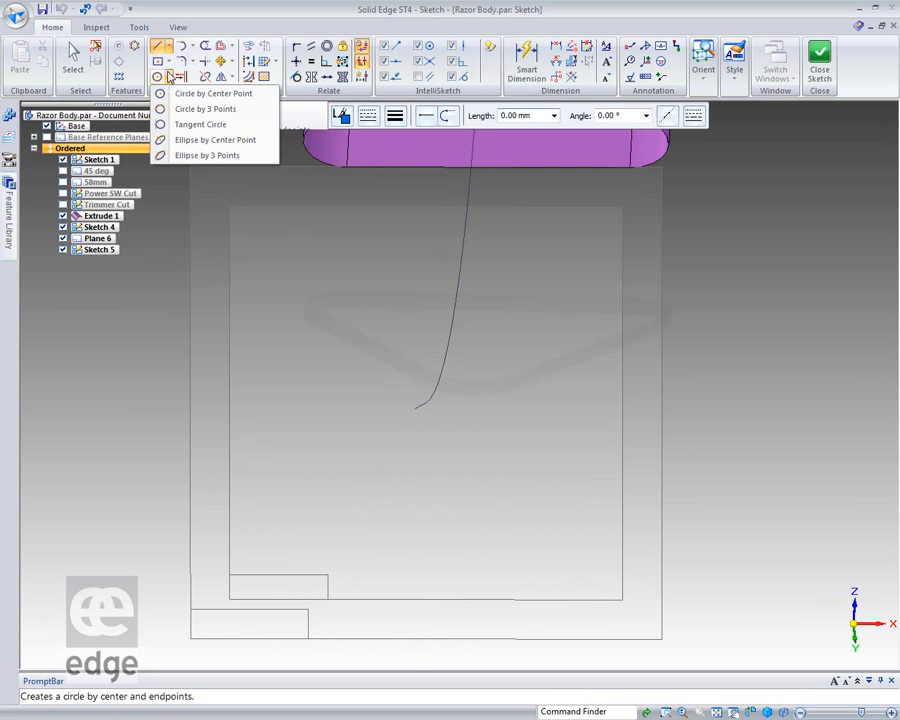
pyautogui.click(182, 140)
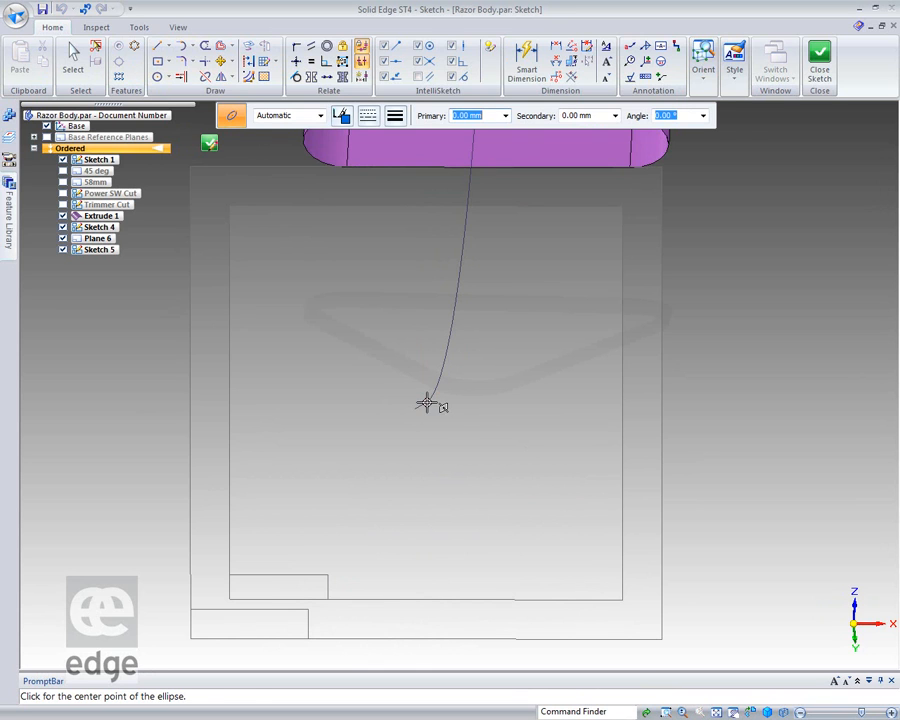
pyautogui.click(426, 402)
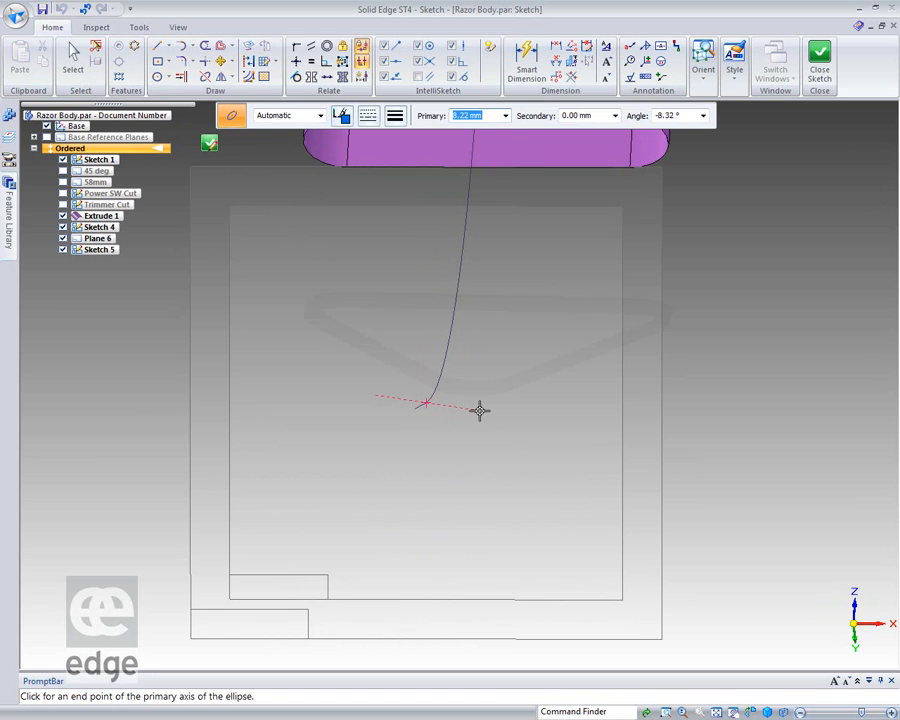
pyautogui.press('Tab')
pyautogui.press('Tab')
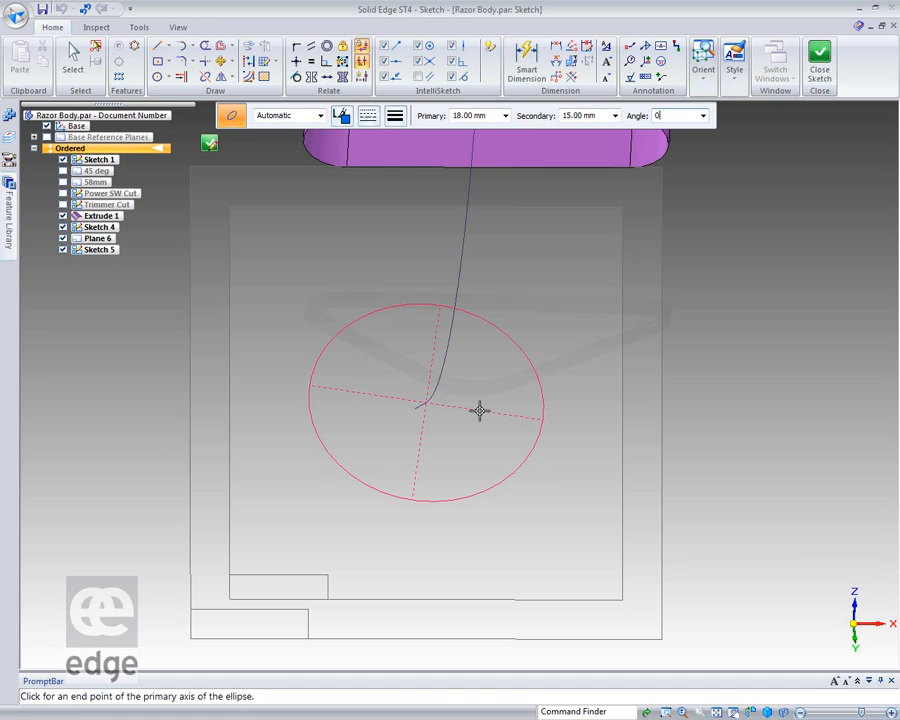
pyautogui.press('Return')
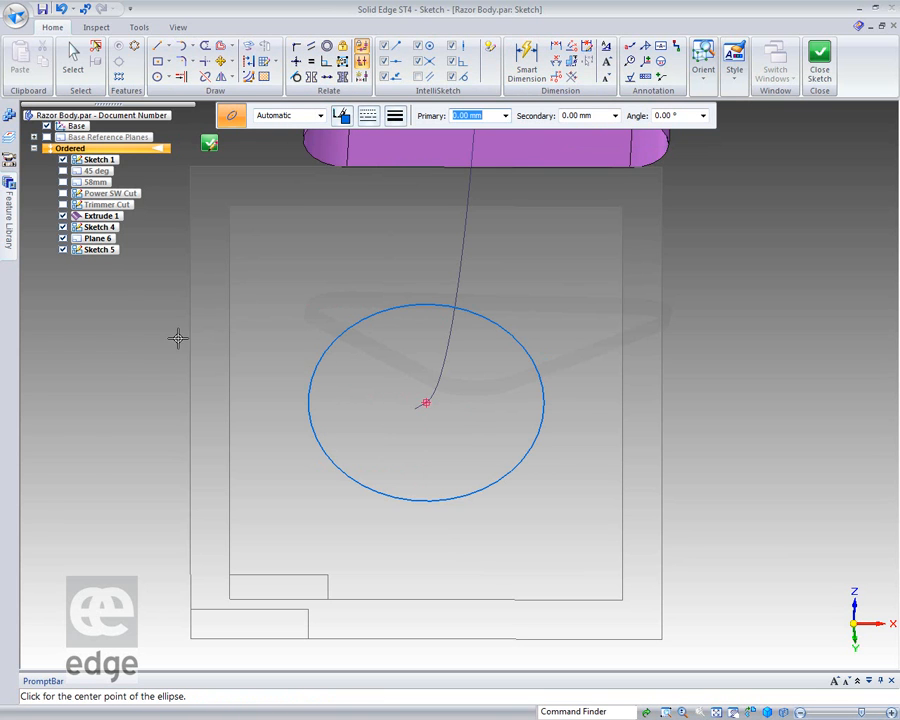
# Dimension the horizontal and vertical distances from the ellipse's centre to its outline, placing them below and beside the ellipse.
pyautogui.rightClick(76, 354)
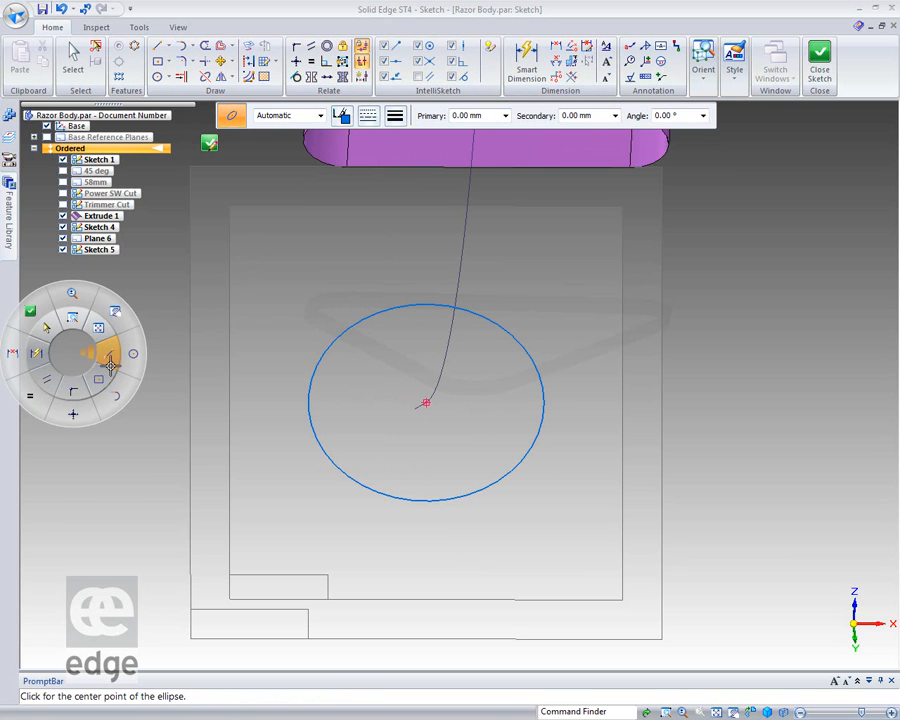
pyautogui.click(10, 352)
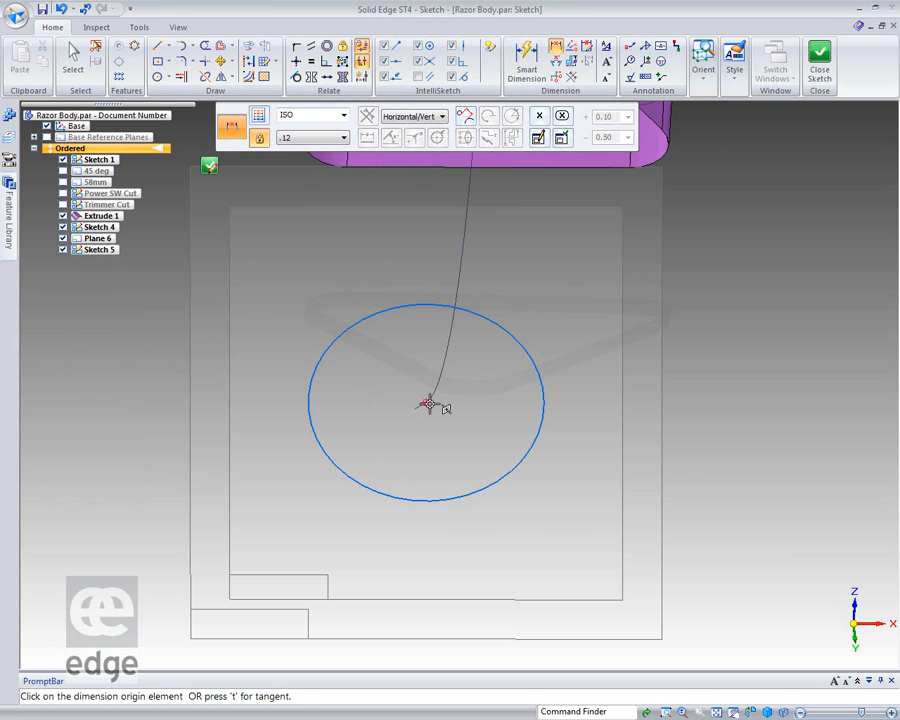
pyautogui.click(428, 403)
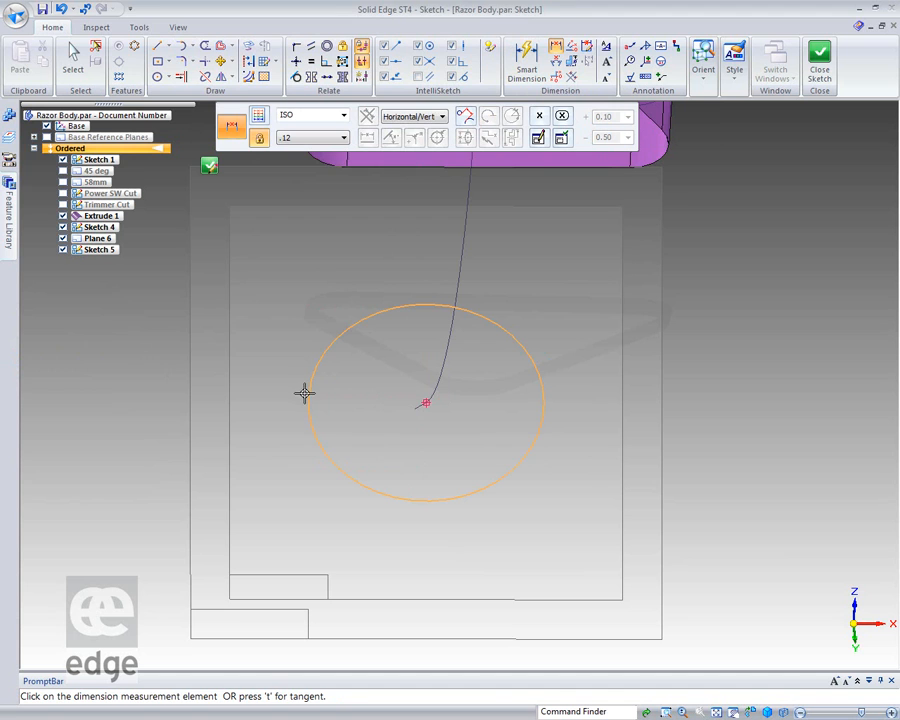
pyautogui.click(306, 398)
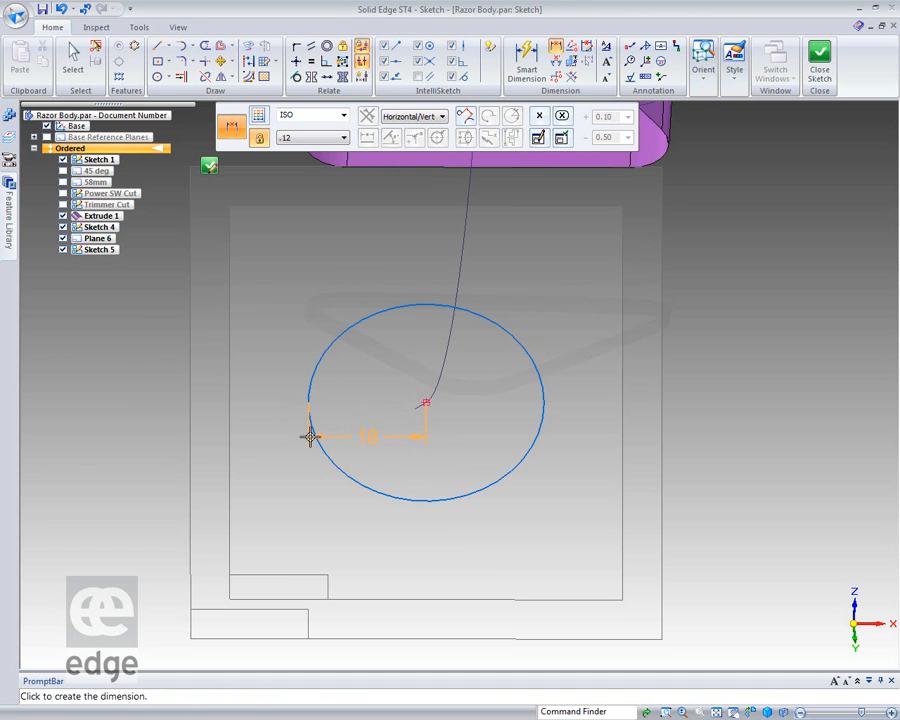
pyautogui.click(310, 530)
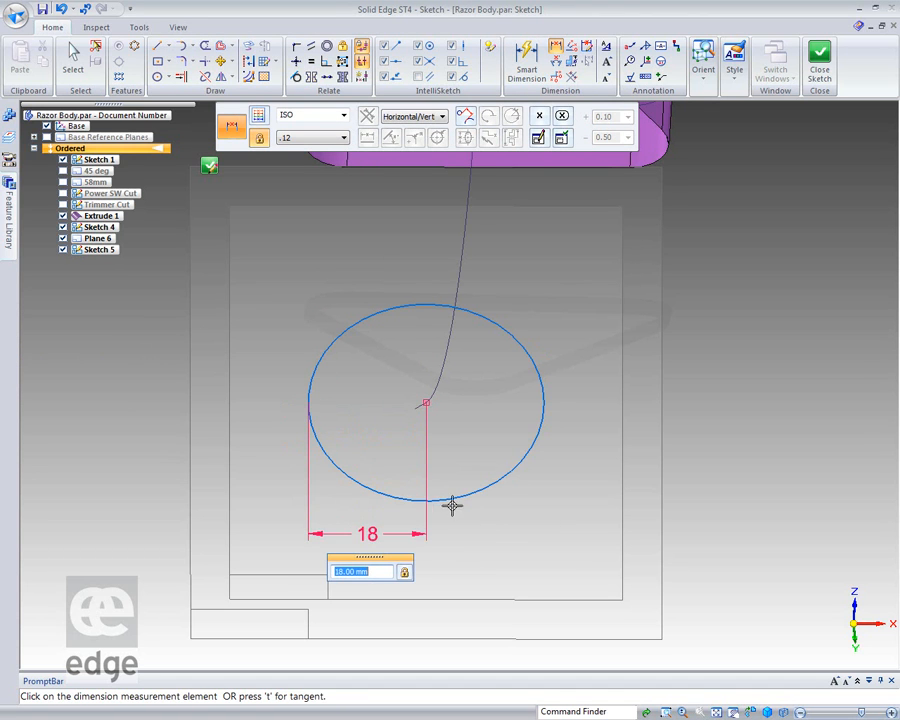
pyautogui.press('Return')
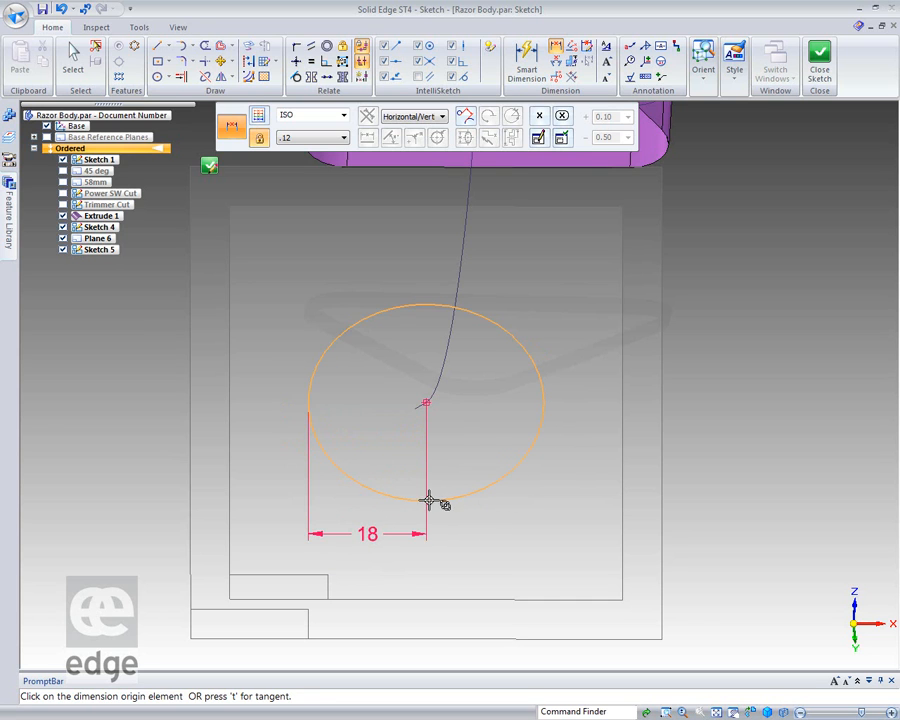
pyautogui.click(432, 500)
pyautogui.click(424, 401)
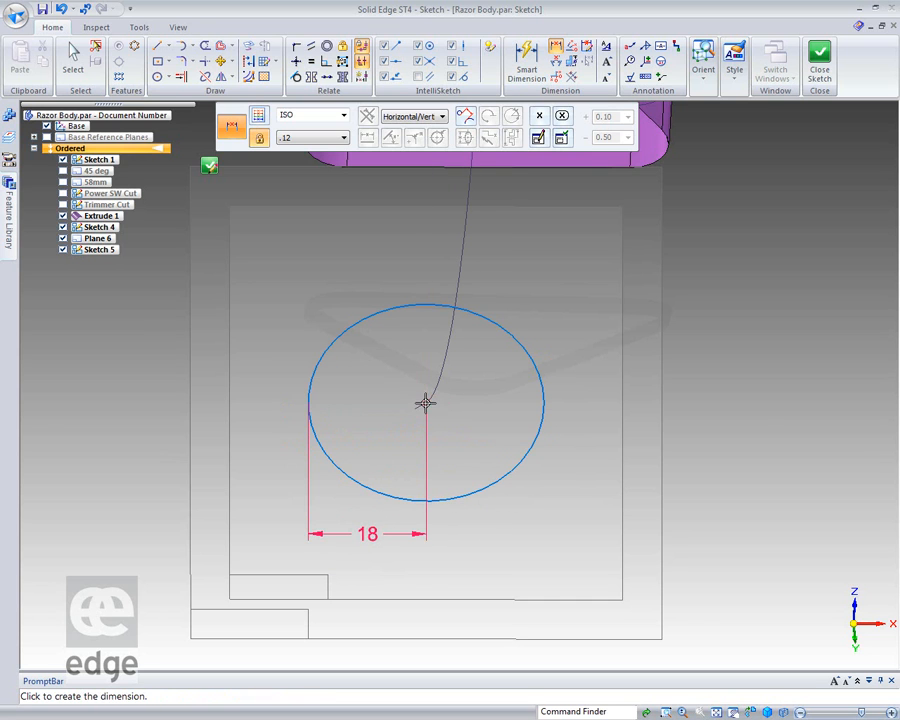
pyautogui.click(588, 436)
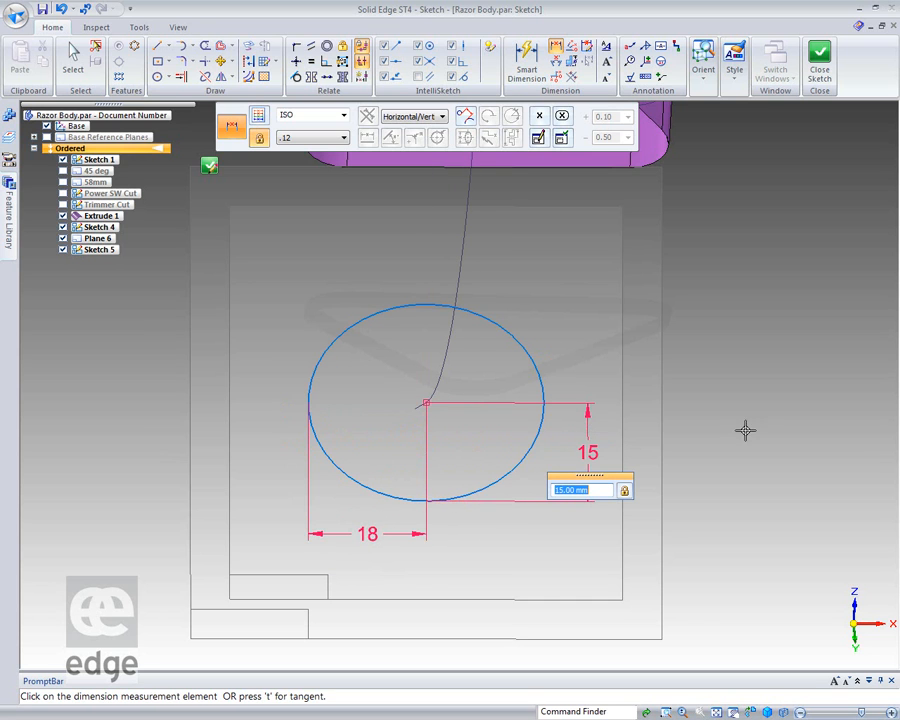
# Close and finish the ellipse sketch, and hide the reference plane at the arc's lower end.
pyautogui.click(824, 80)
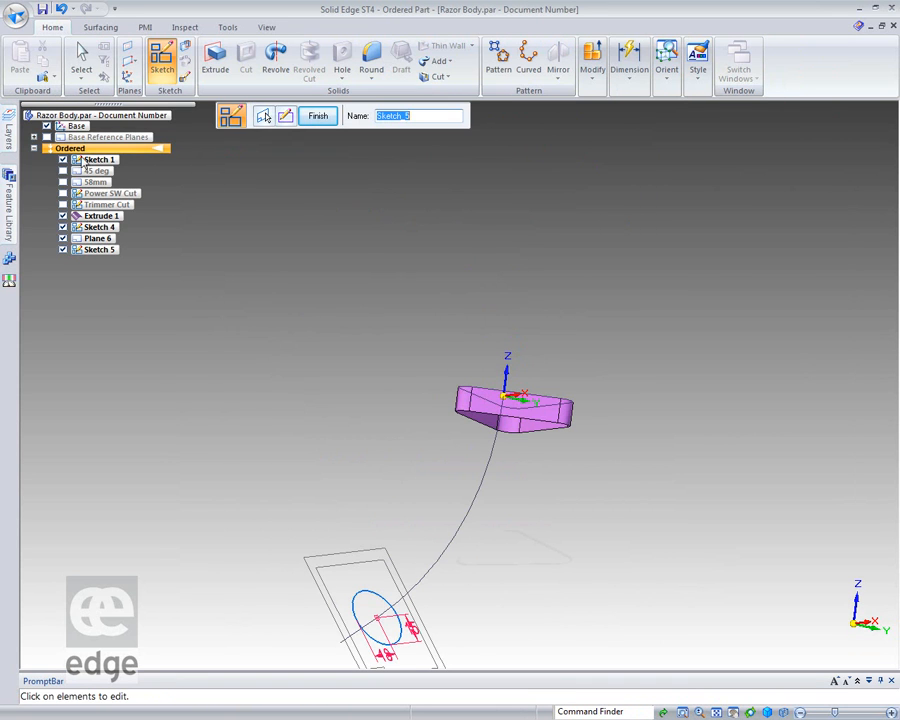
pyautogui.click(81, 60)
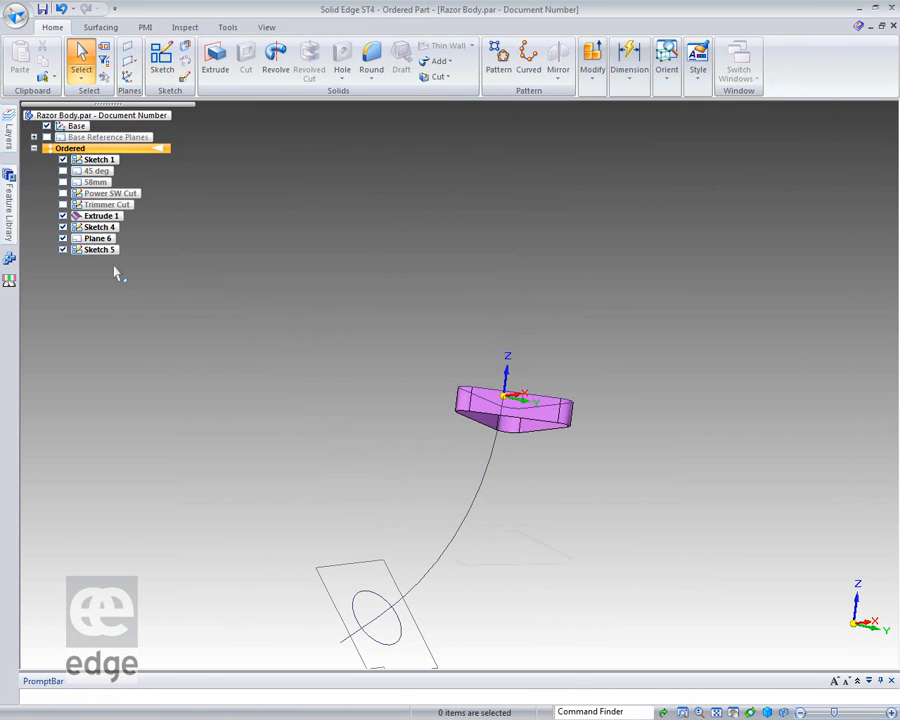
pyautogui.click(63, 238)
pyautogui.moveTo(349, 381); pyautogui.dragTo(308, 399, button='middle')
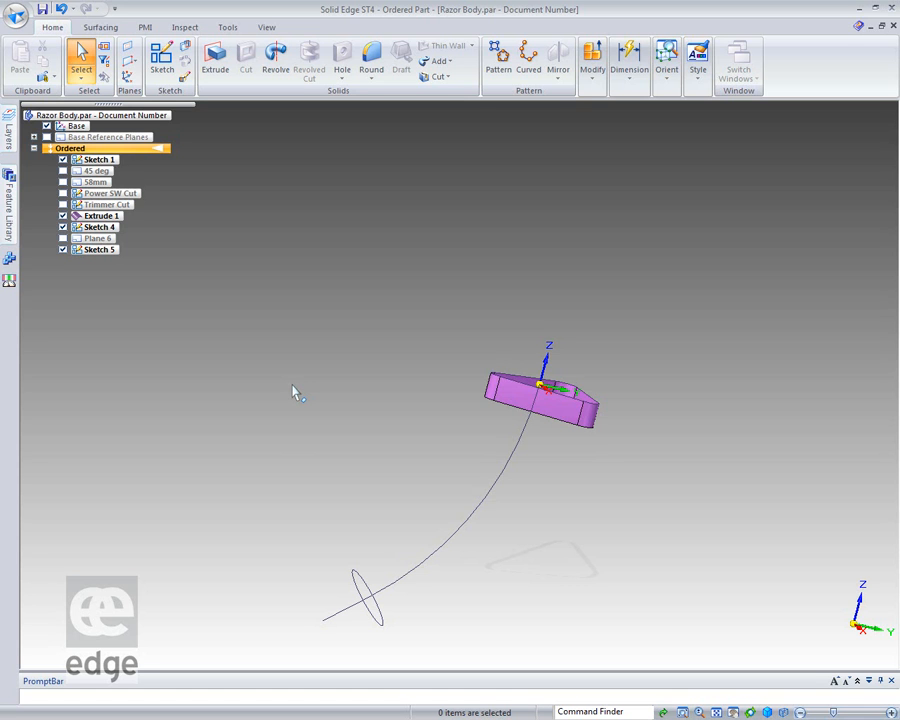
pyautogui.moveTo(313, 400); pyautogui.dragTo(277, 367, button='middle')
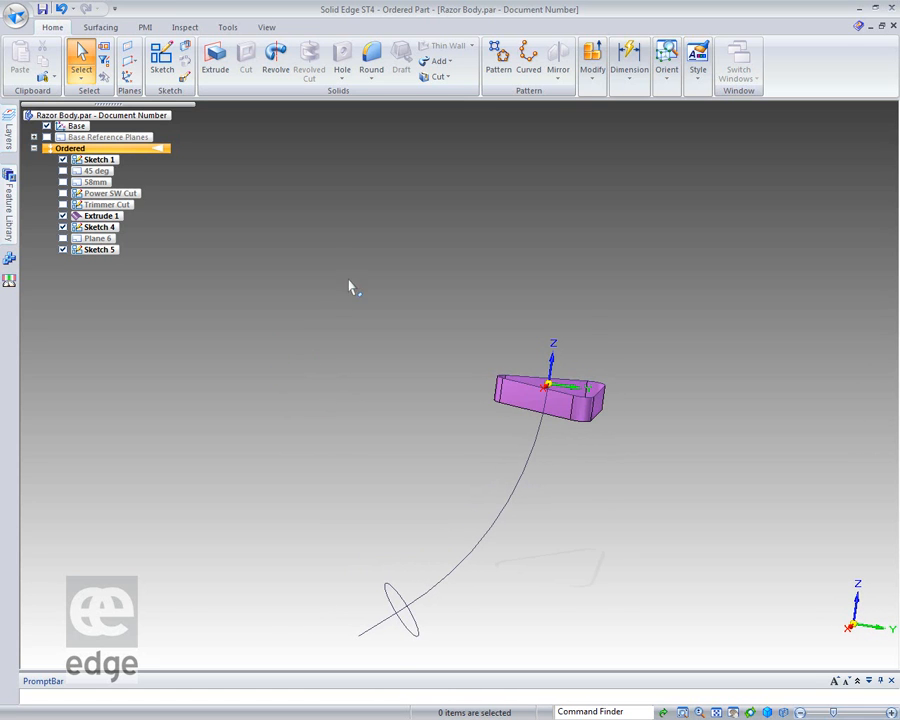
# Start a sketch on the YZ base plane and draw a three-point curve from the extruded surface's lower left corner to the ellipse's upper end.
pyautogui.click(161, 58)
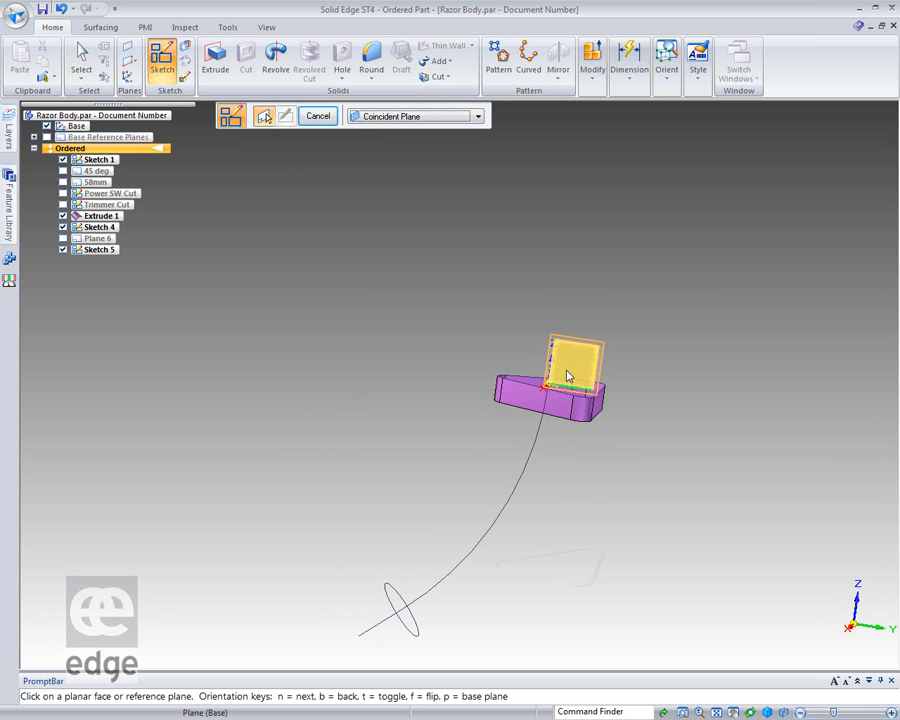
pyautogui.click(578, 366)
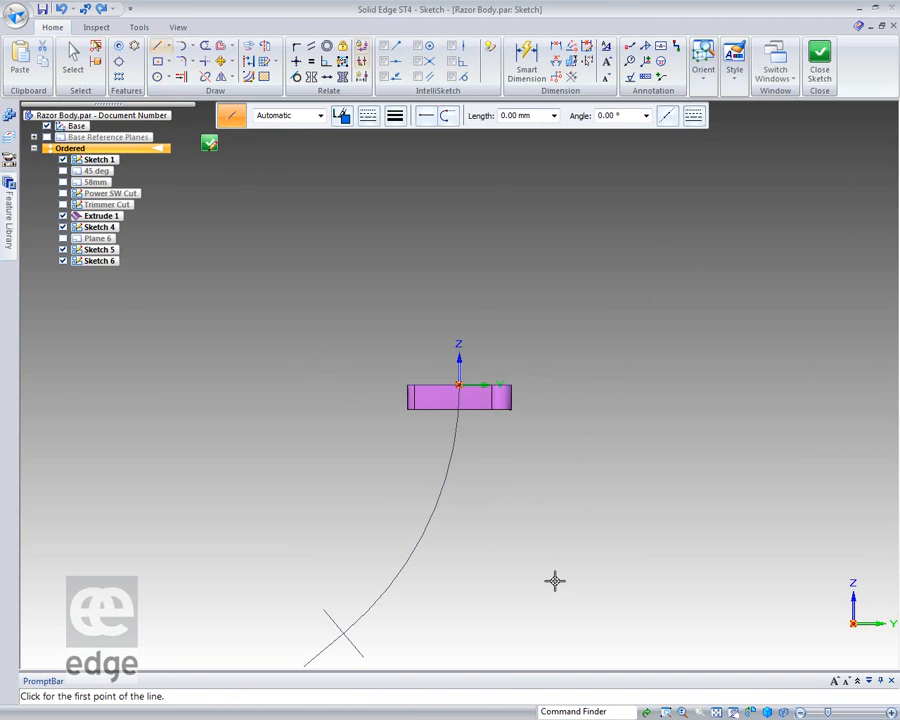
pyautogui.click(163, 48)
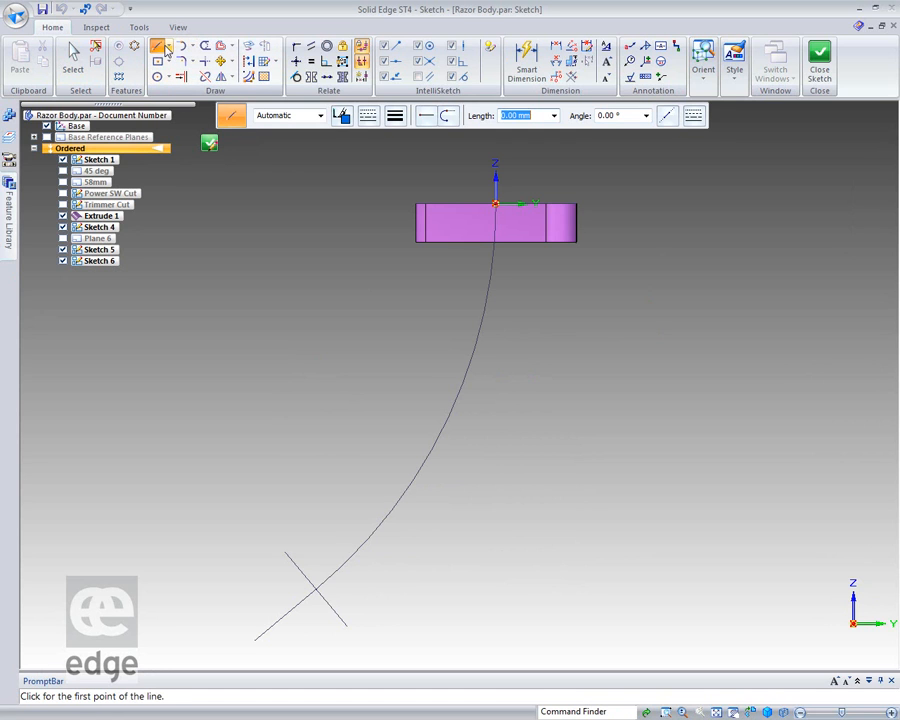
pyautogui.click(168, 48)
pyautogui.click(170, 76)
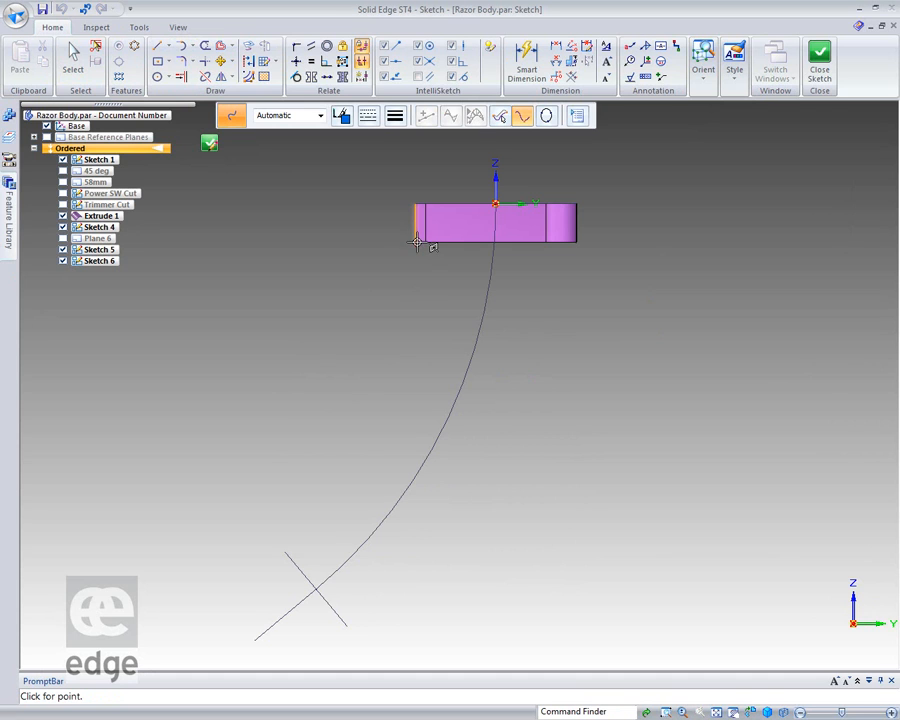
pyautogui.click(416, 241)
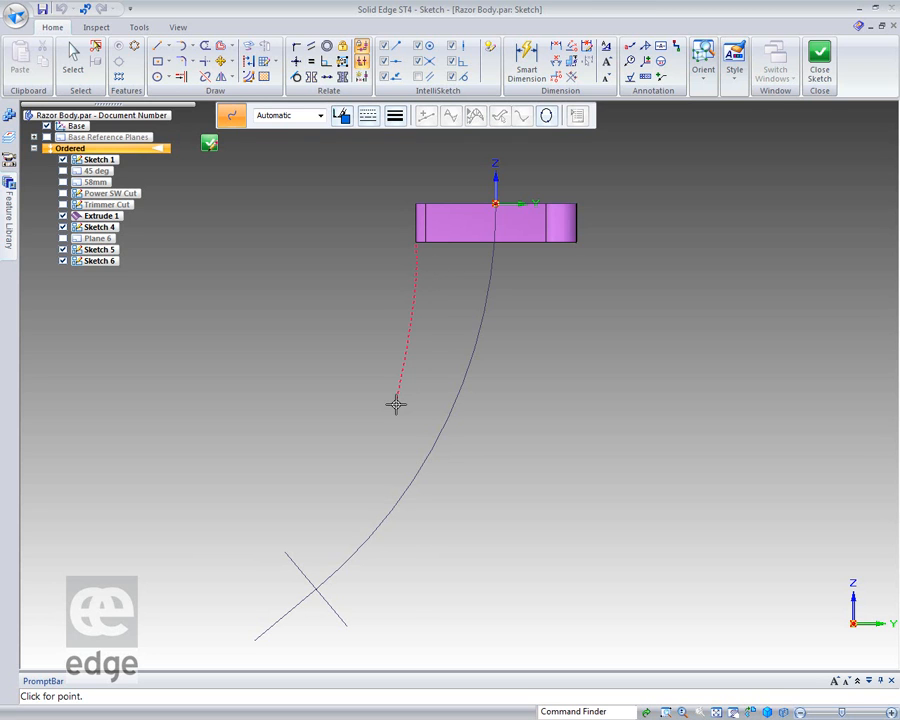
pyautogui.moveTo(382, 401)
pyautogui.mouseDown()
pyautogui.moveTo(299, 535)
pyautogui.moveTo(310, 513)
pyautogui.moveTo(315, 520)
pyautogui.moveTo(284, 551)
pyautogui.mouseUp()
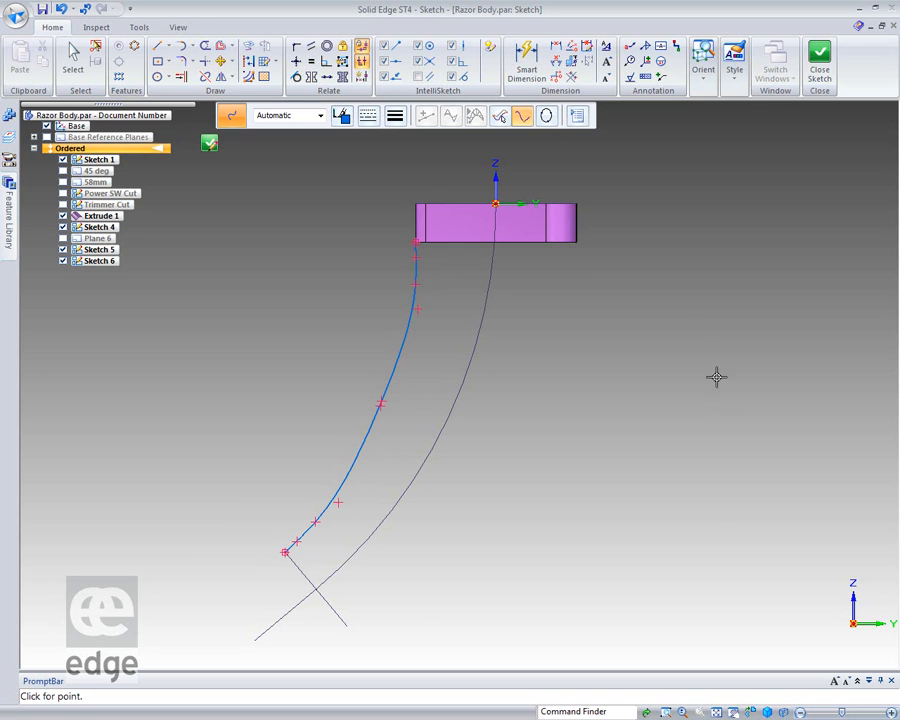
# Draw a second three-point curve from the extruded surface's lower right corner to the ellipse's lower end.
pyautogui.click(577, 244)
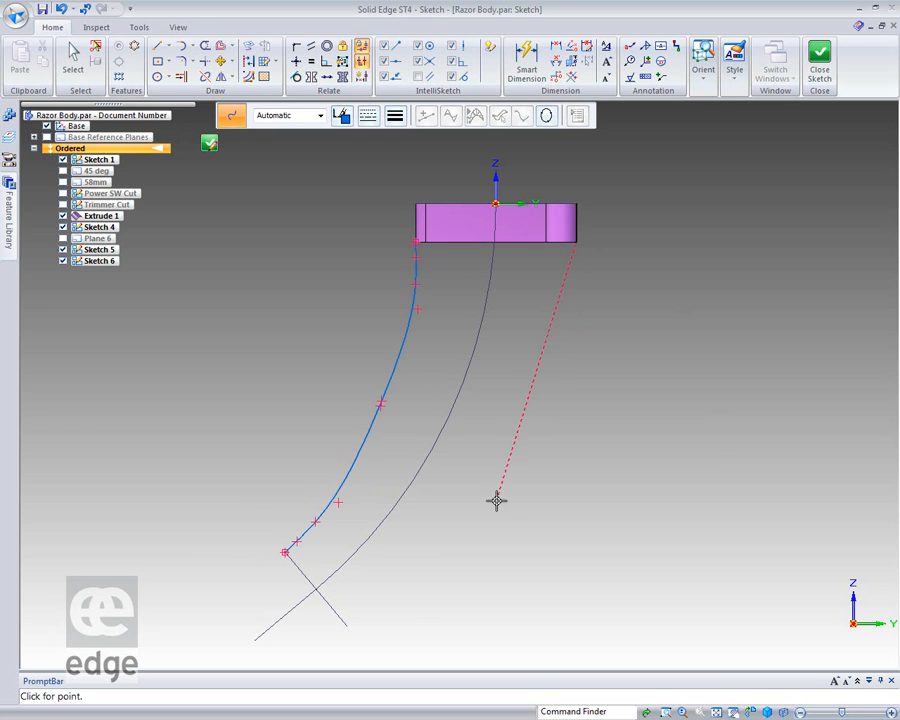
pyautogui.click(511, 449)
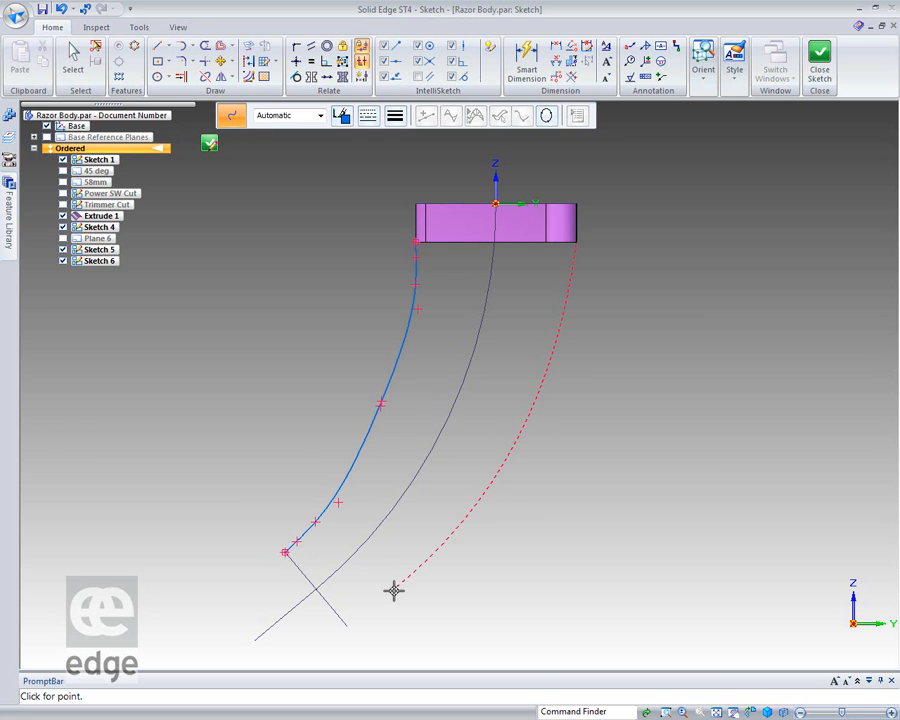
pyautogui.doubleClick(347, 625)
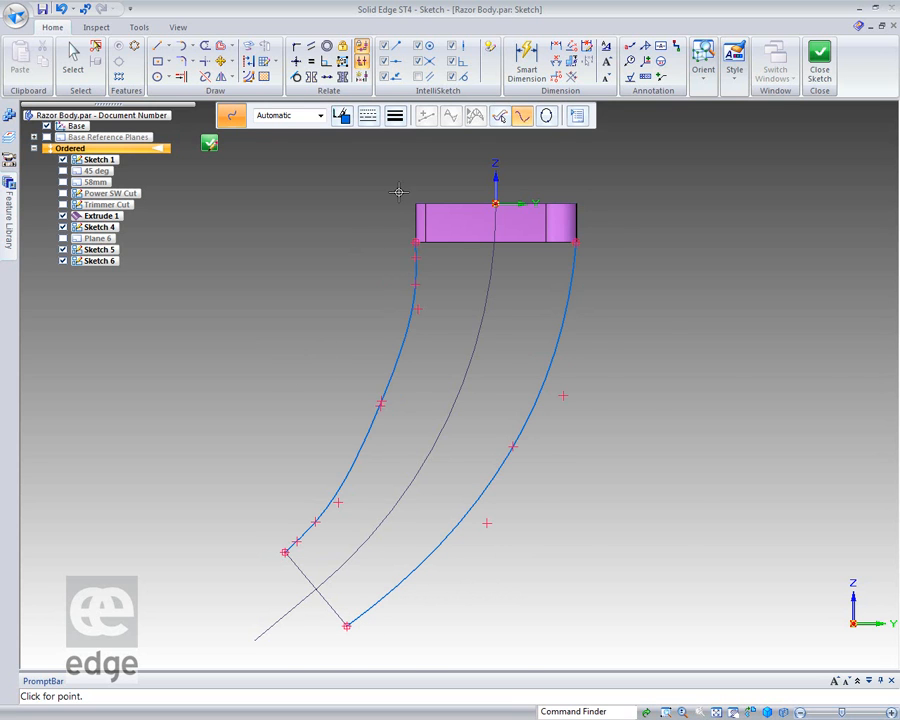
# Pull the left curve's upper control vertex outward and align it vertically with the midpoint of the extruded surface's left edge.
pyautogui.scroll(5, 392, 217)
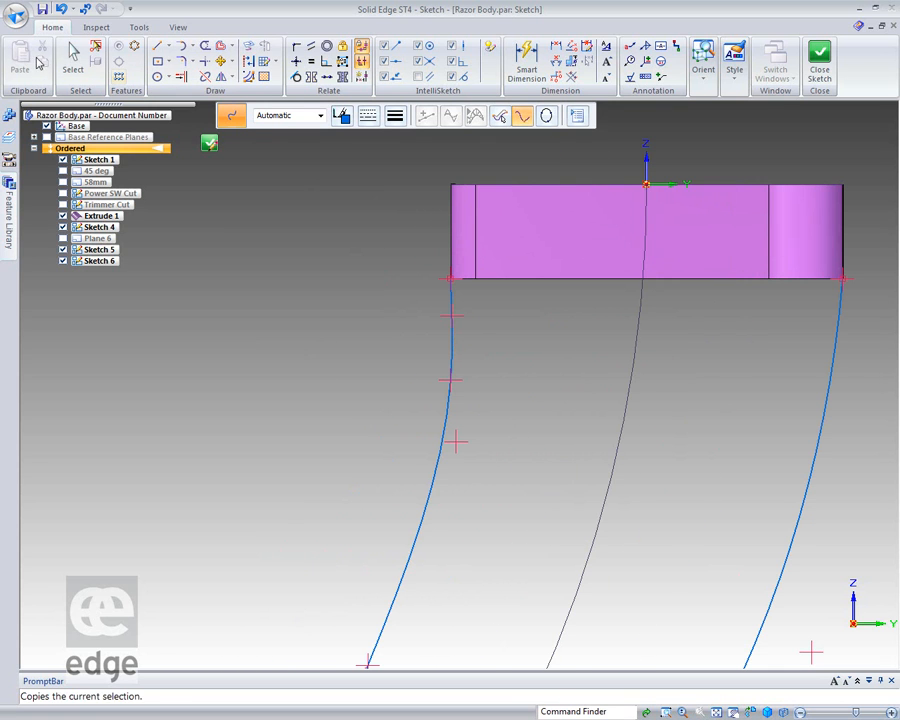
pyautogui.click(73, 60)
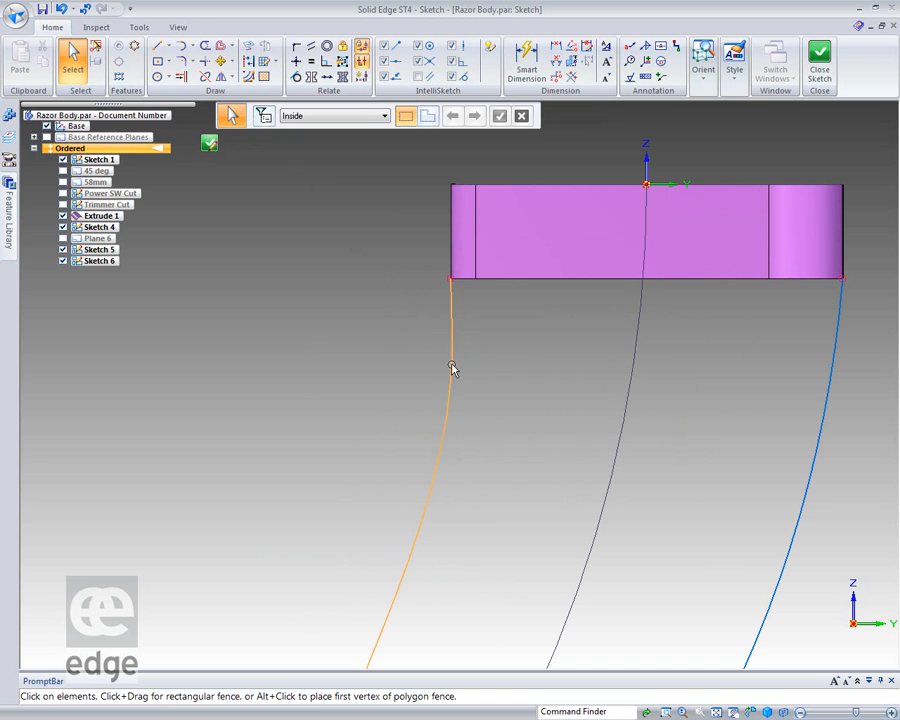
pyautogui.click(451, 368)
pyautogui.moveTo(451, 314); pyautogui.dragTo(433, 338)
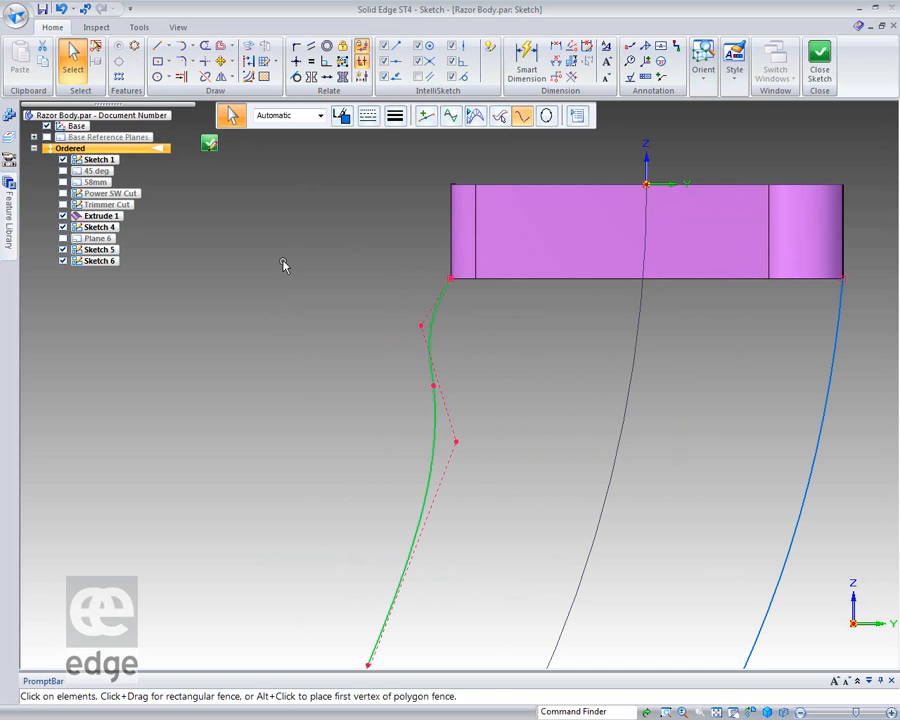
pyautogui.click(296, 61)
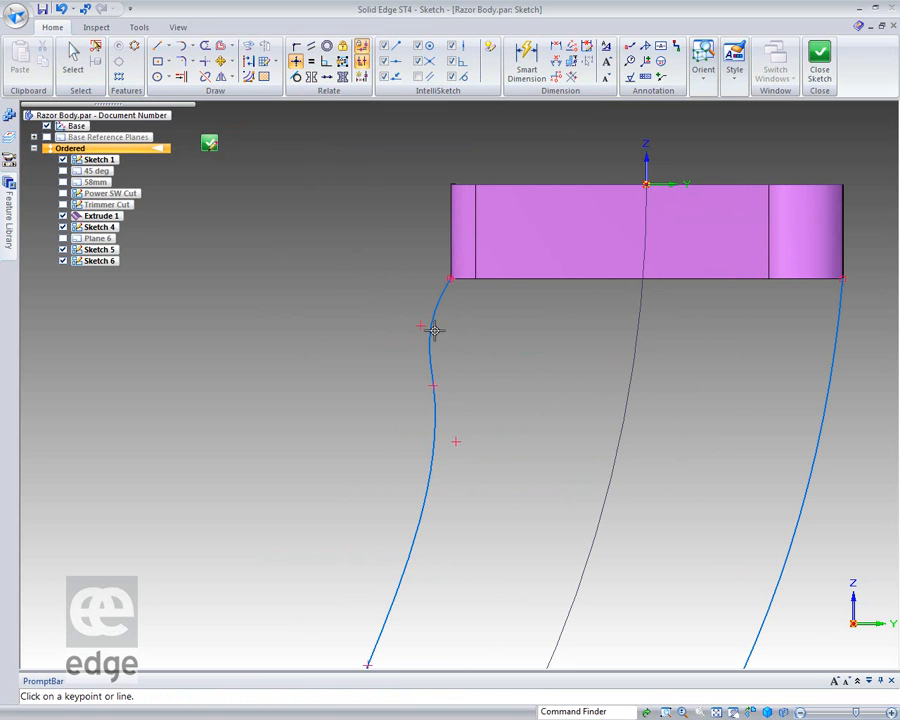
pyautogui.click(421, 323)
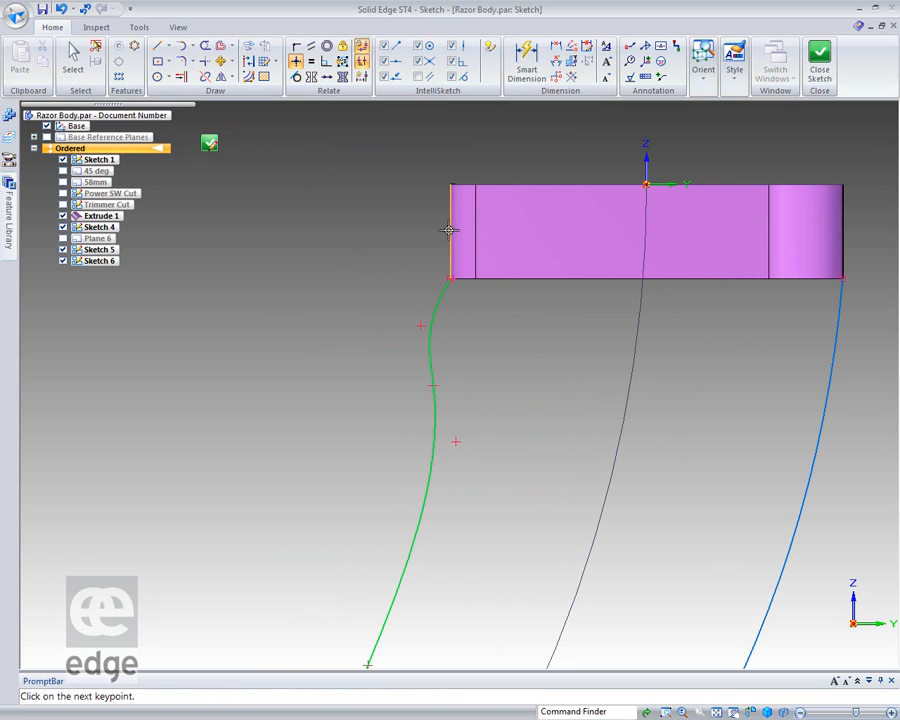
pyautogui.click(450, 231)
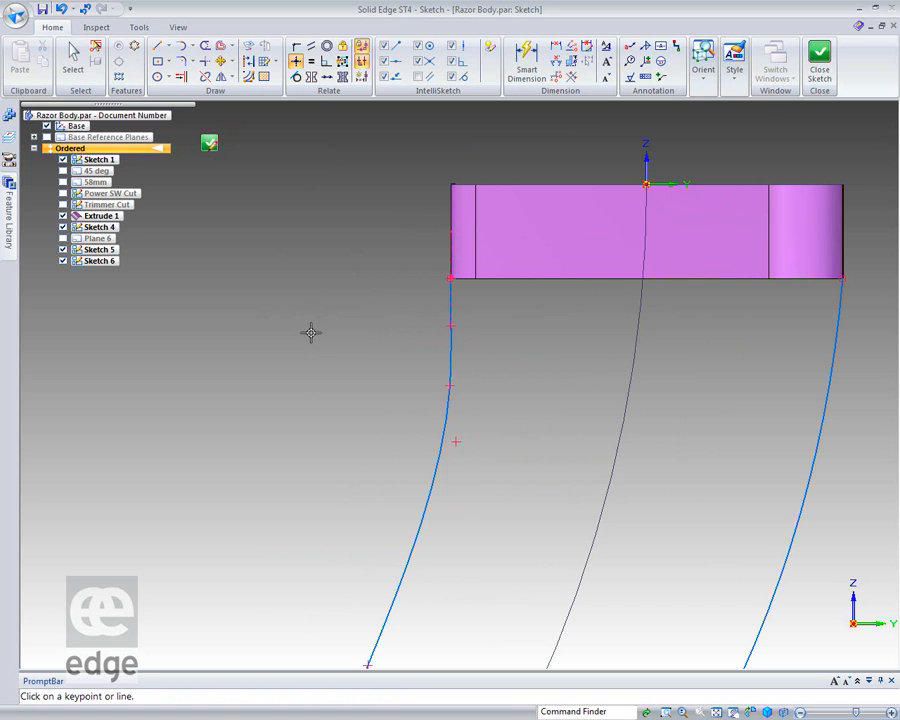
# Make the right curve tangent to the extruded surface's right vertical edge.
pyautogui.scroll(-3, 296, 327)
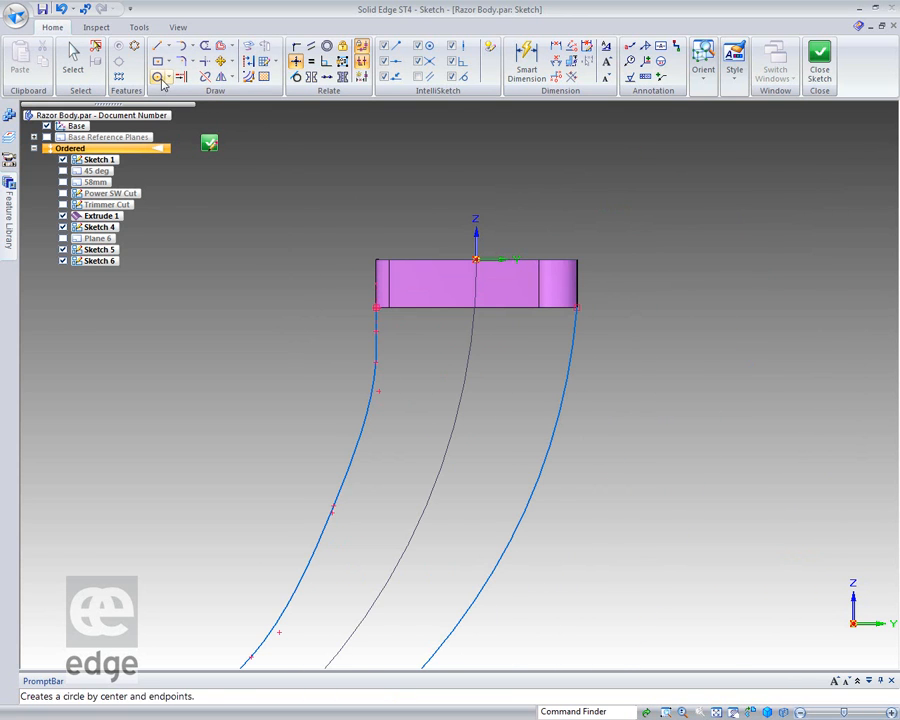
pyautogui.click(296, 76)
pyautogui.click(572, 338)
pyautogui.click(578, 292)
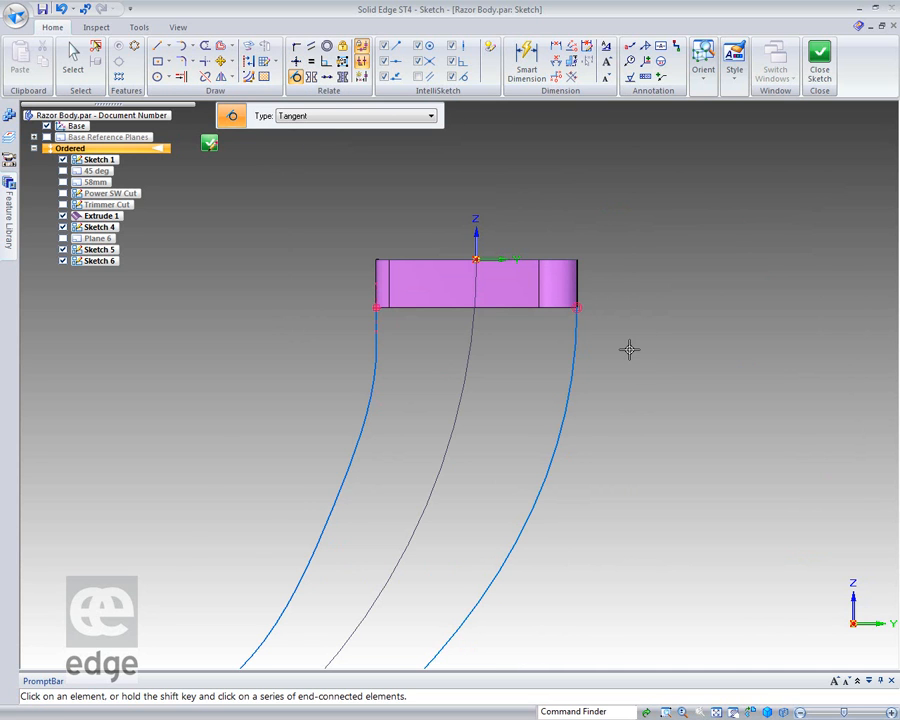
# Draw a three-point arc from the left curve's lower end to the centre curve's extension below the ellipse, bulging outward.
pyautogui.scroll(2, 628, 349)
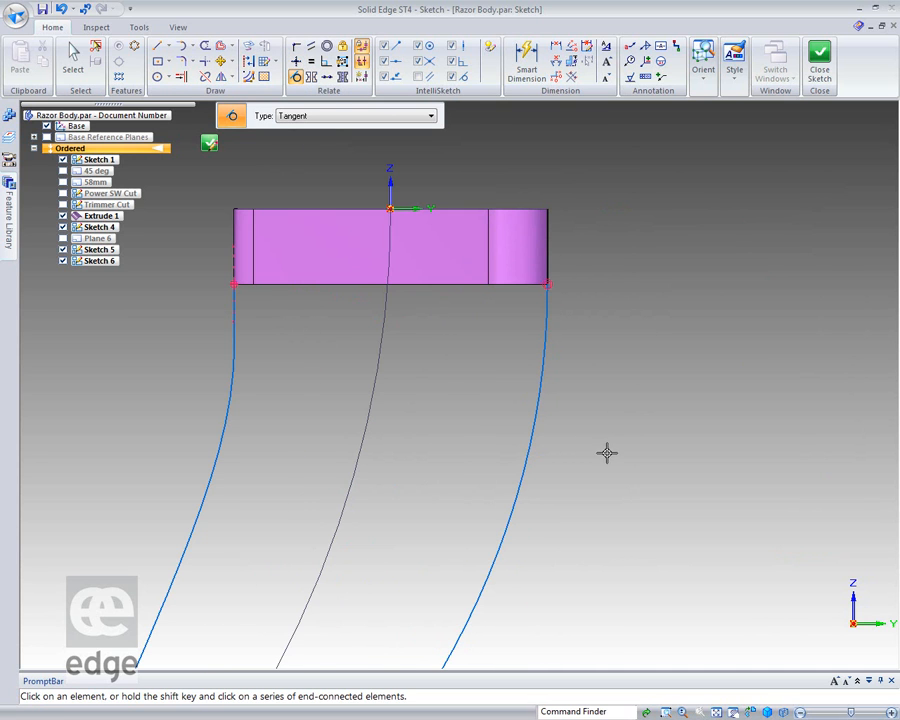
pyautogui.scroll(-3, 605, 450)
pyautogui.scroll(2, 279, 587)
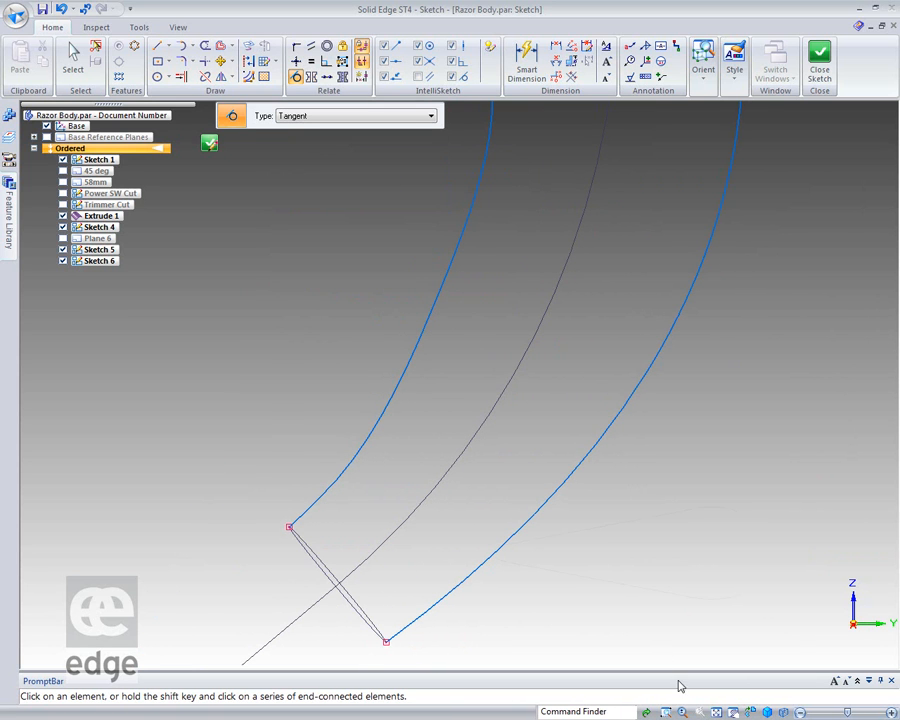
pyautogui.click(750, 711)
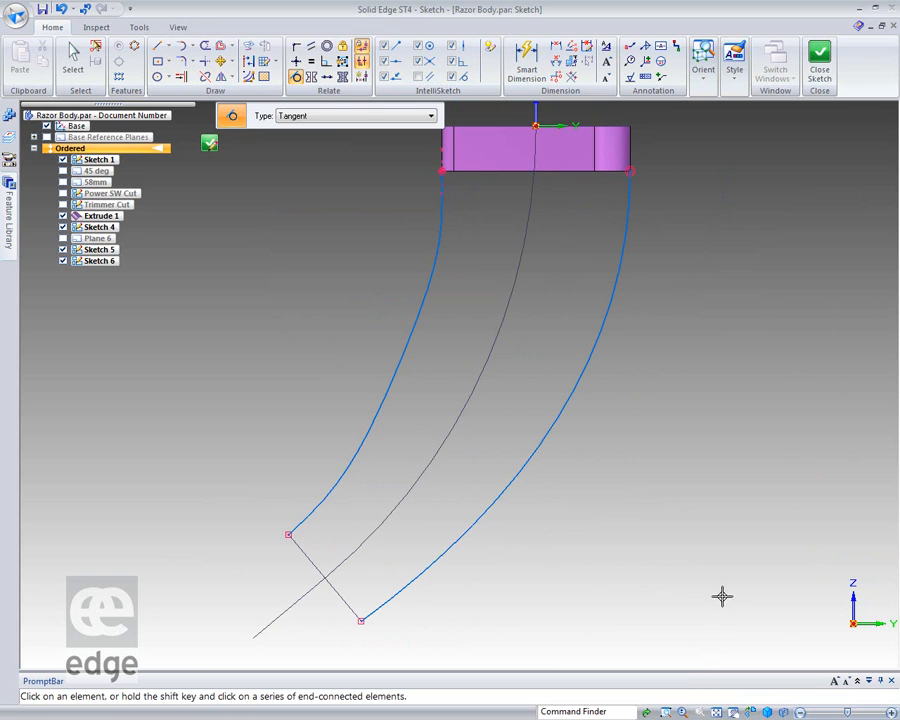
pyautogui.click(191, 46)
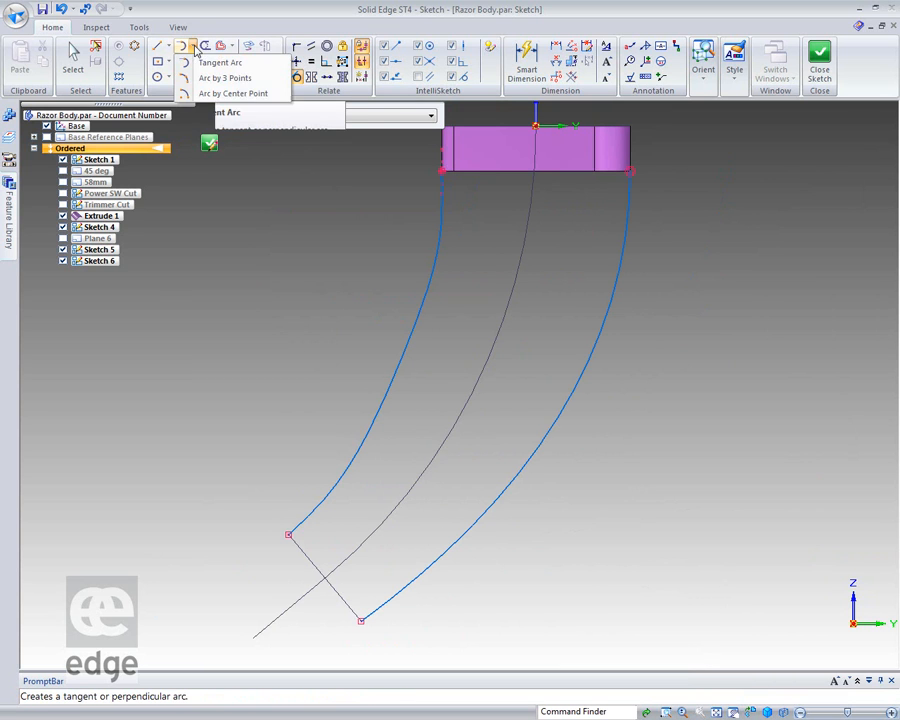
pyautogui.click(187, 80)
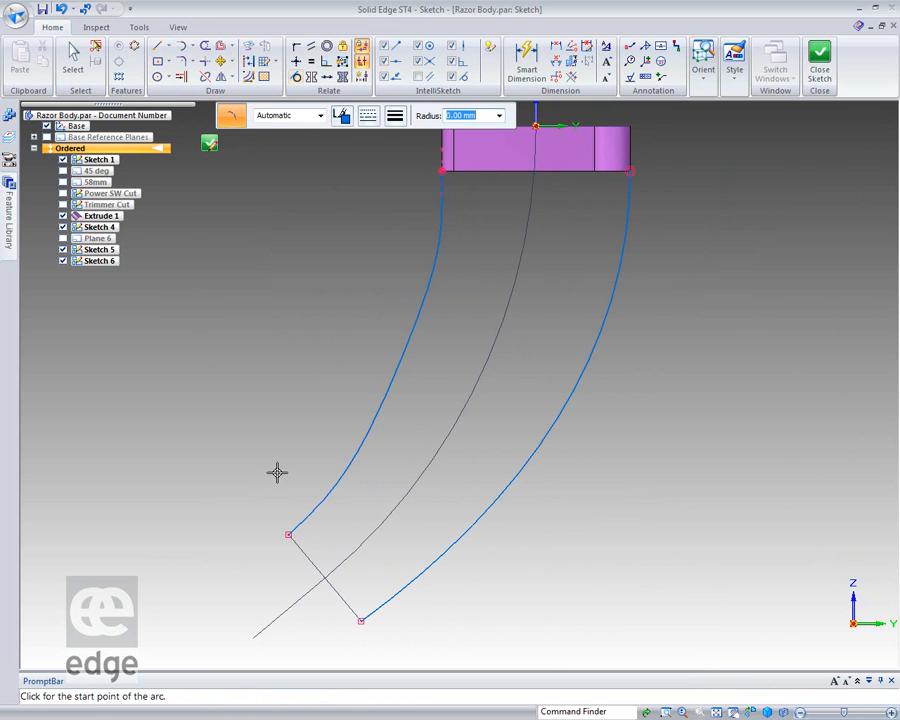
pyautogui.click(287, 536)
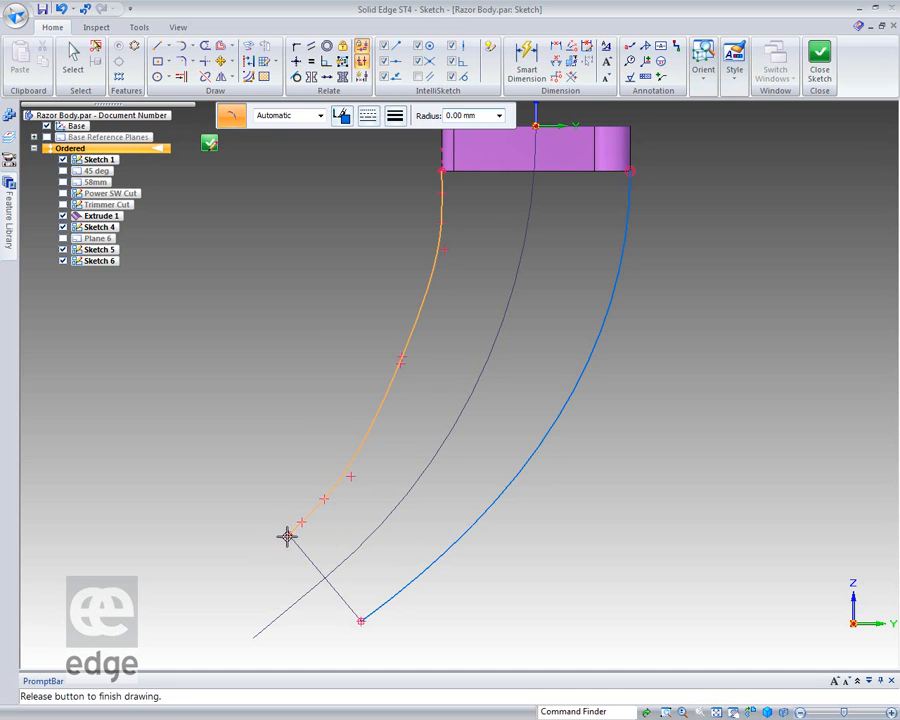
pyautogui.click(287, 610)
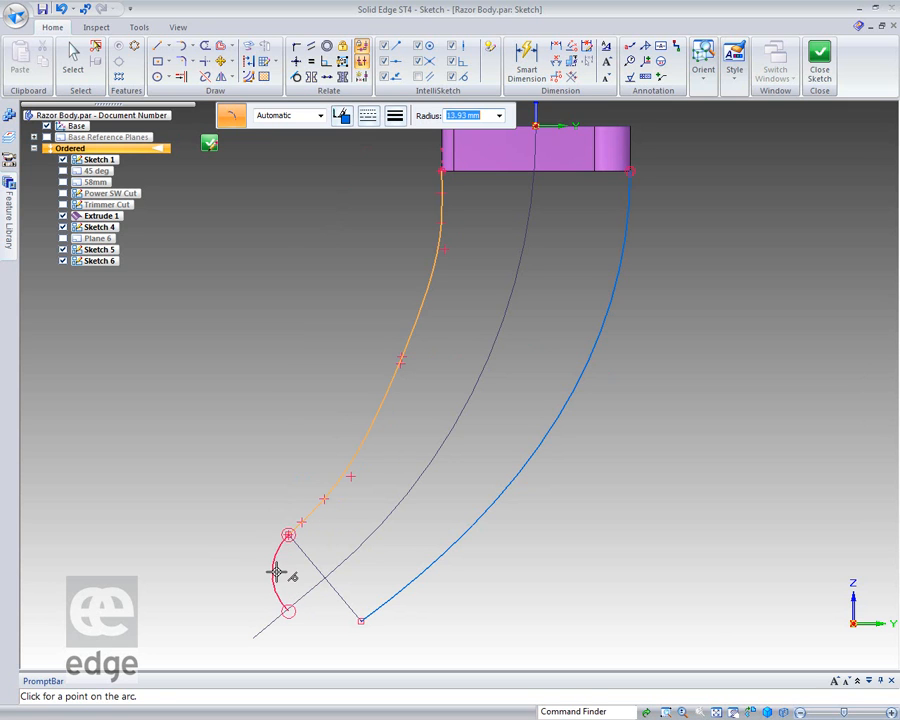
pyautogui.click(265, 571)
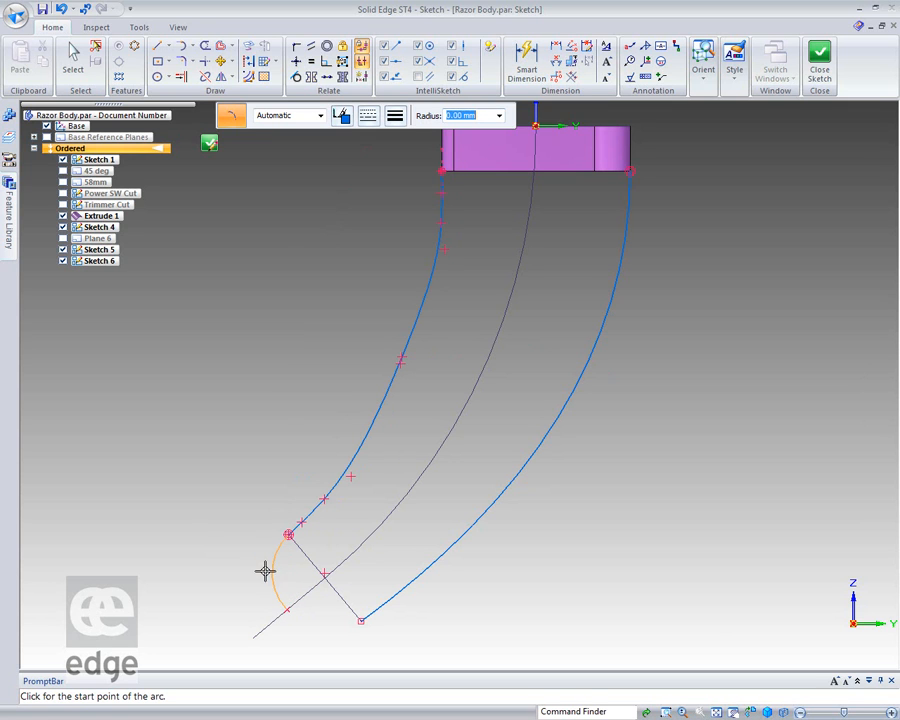
# Draw a second three-point arc from the right curve's lower end to the first arc's free end, bulging downward.
pyautogui.click(361, 622)
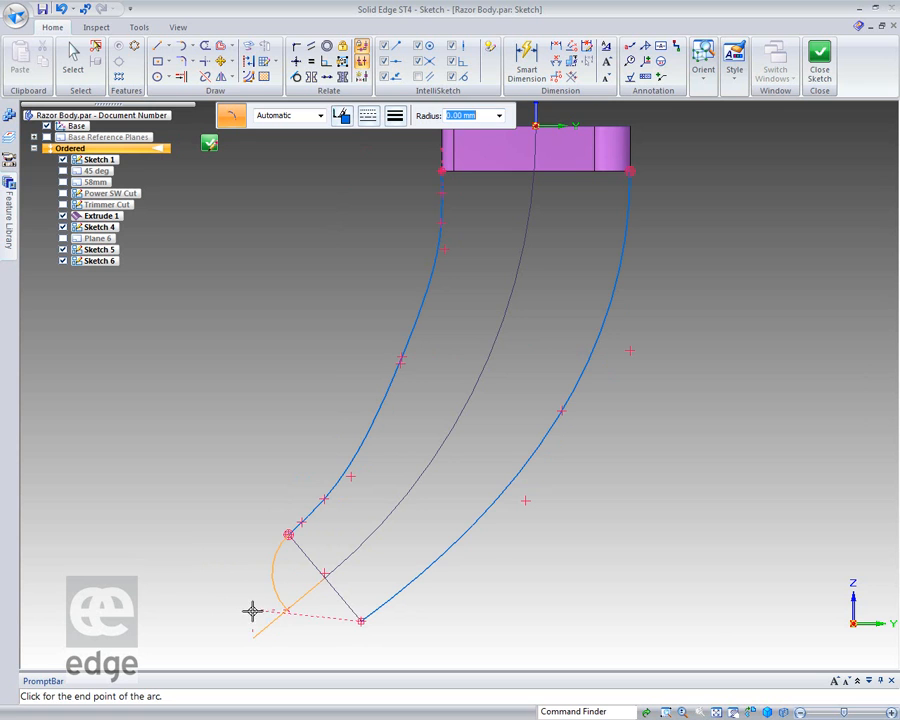
pyautogui.click(289, 609)
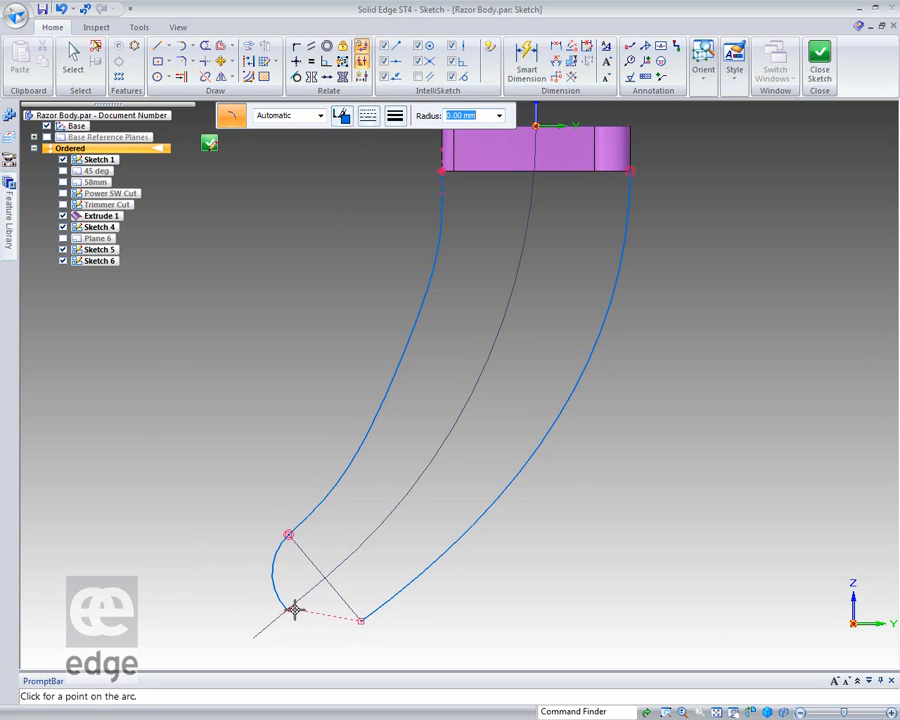
pyautogui.click(319, 626)
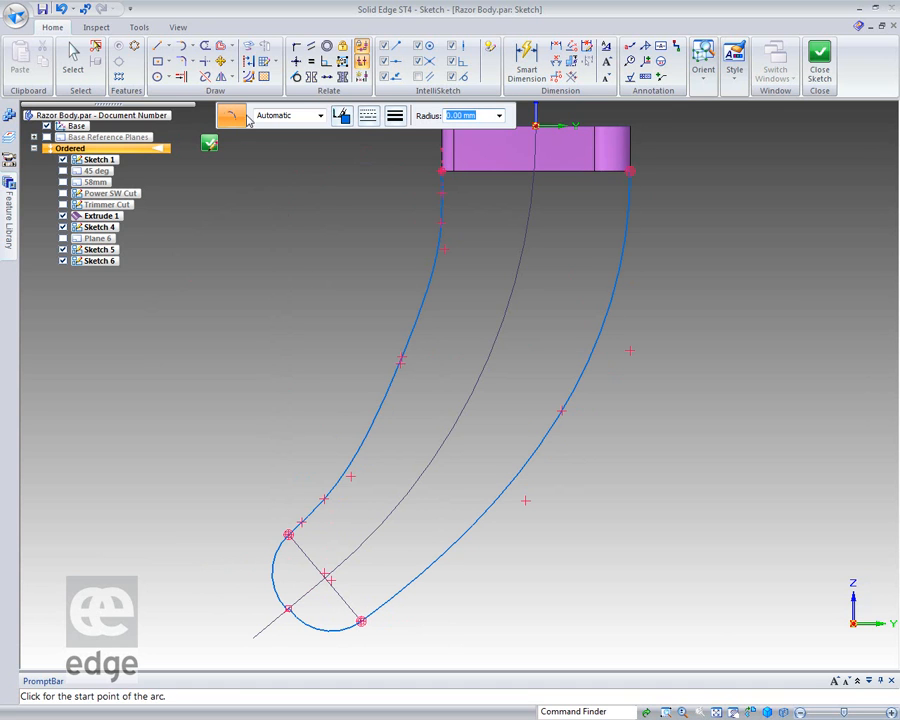
# Try to make the two end arcs tangent to each other, and undo the relation.
pyautogui.click(296, 76)
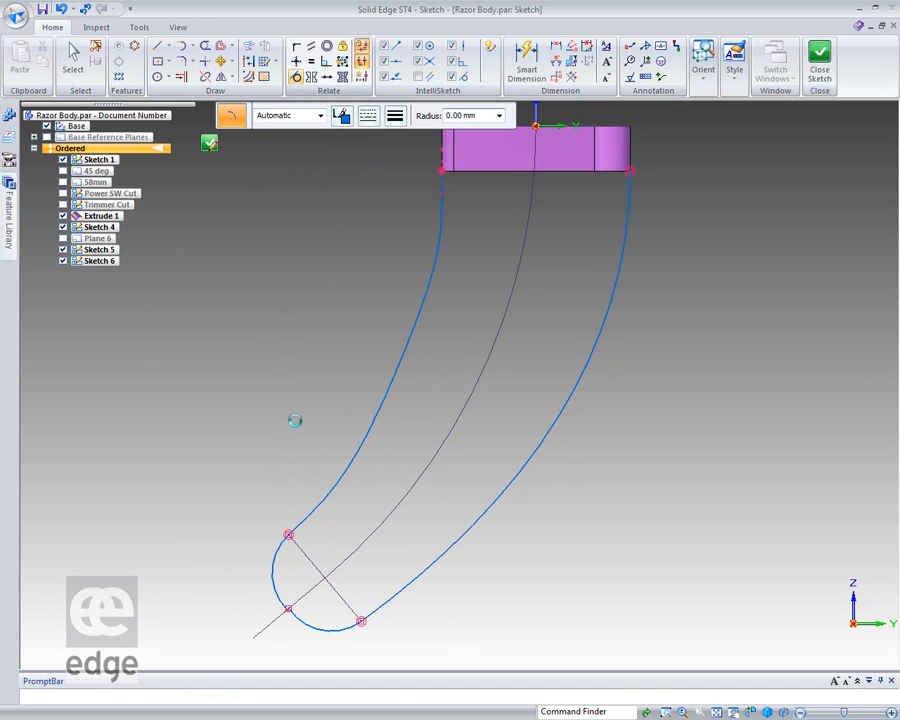
pyautogui.click(303, 622)
pyautogui.click(274, 592)
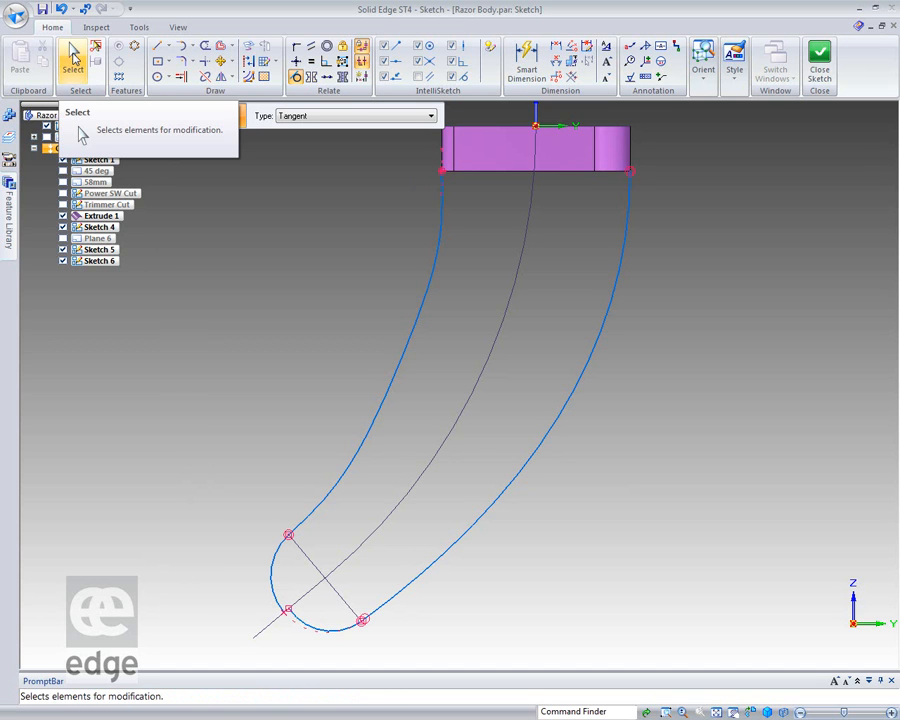
pyautogui.click(62, 9)
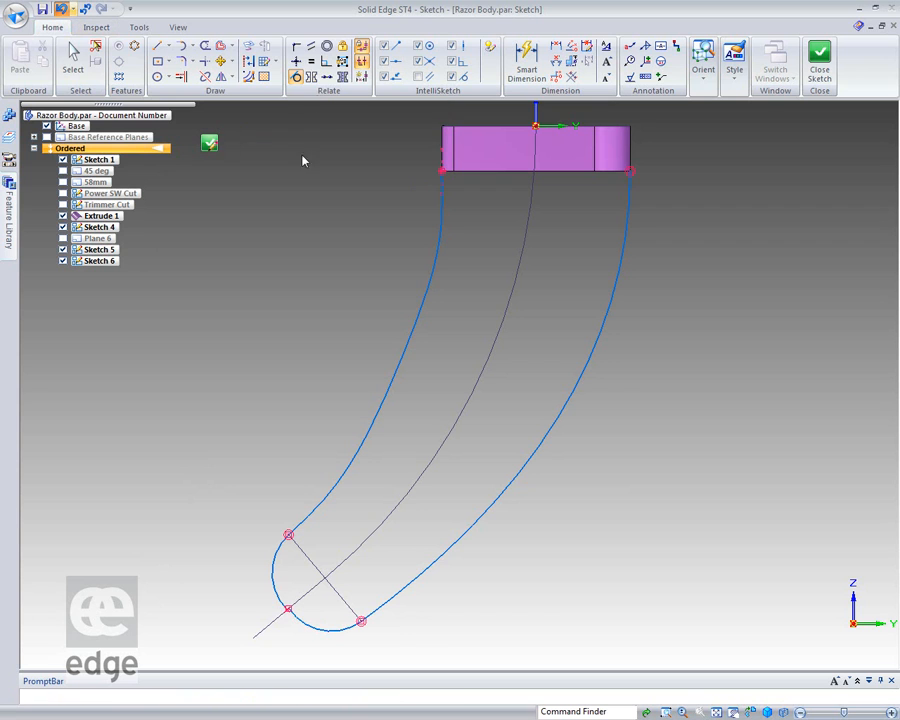
# Connect the lower arc's endpoint to the upper arc's endpoint where they meet on the centre curve.
pyautogui.click(296, 46)
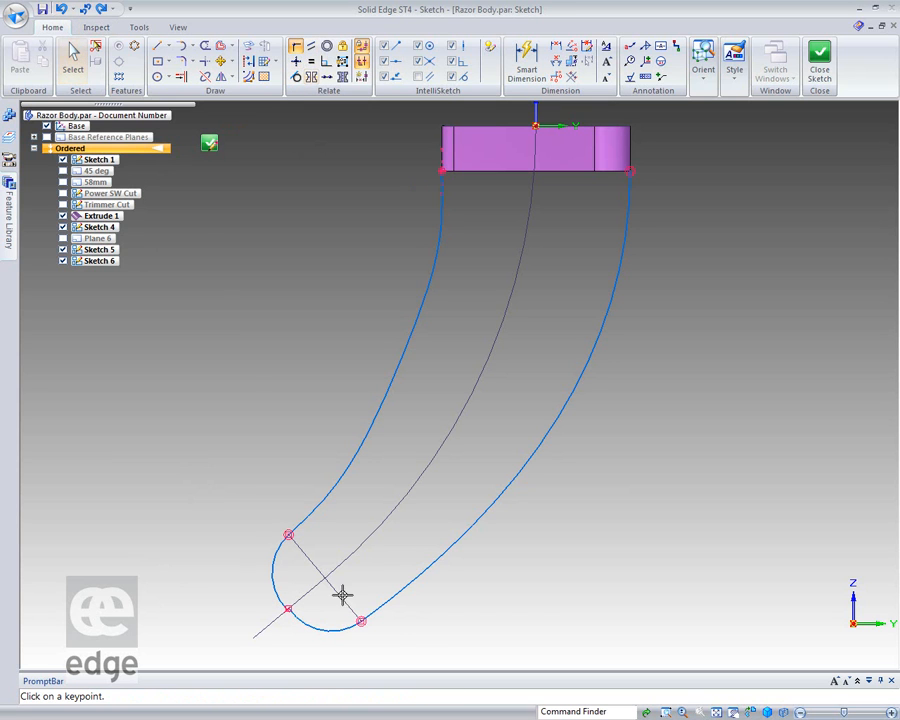
pyautogui.click(289, 610)
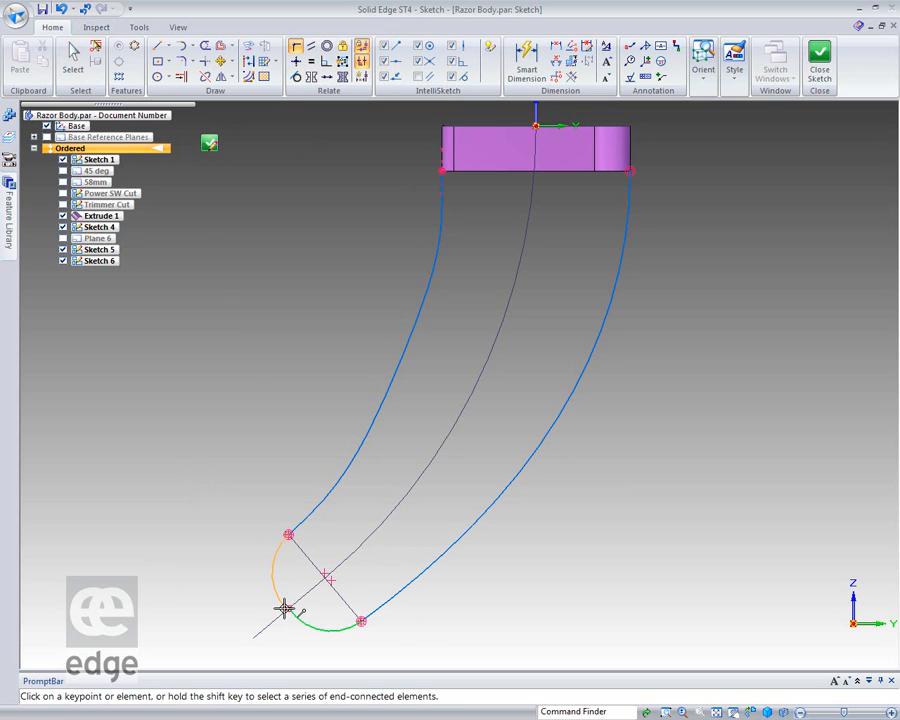
pyautogui.click(286, 608)
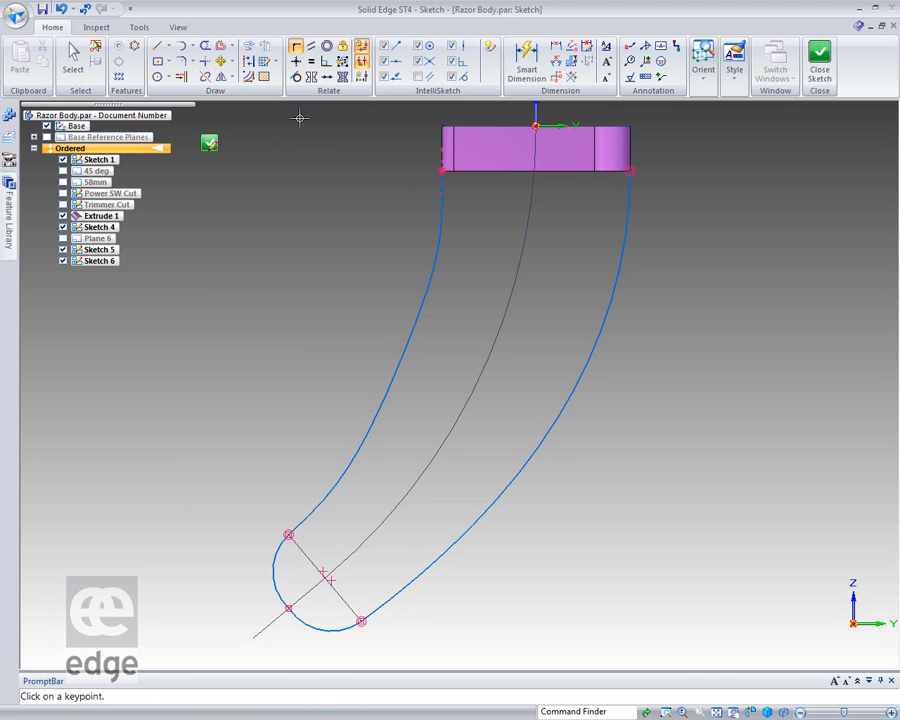
# Apply a tangent relation between the two connected end arcs.
pyautogui.click(296, 76)
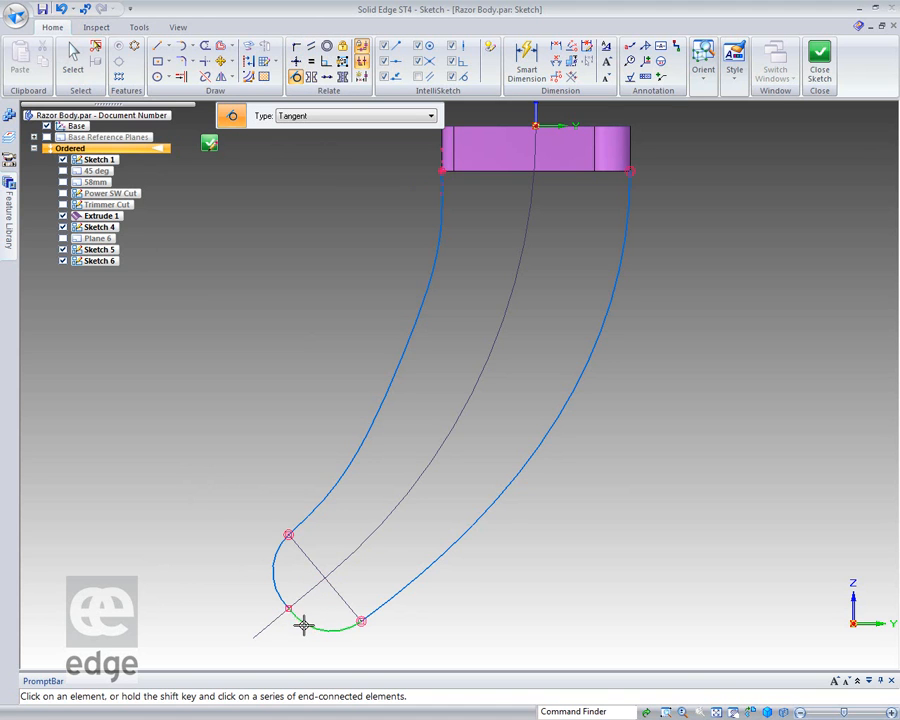
pyautogui.click(281, 596)
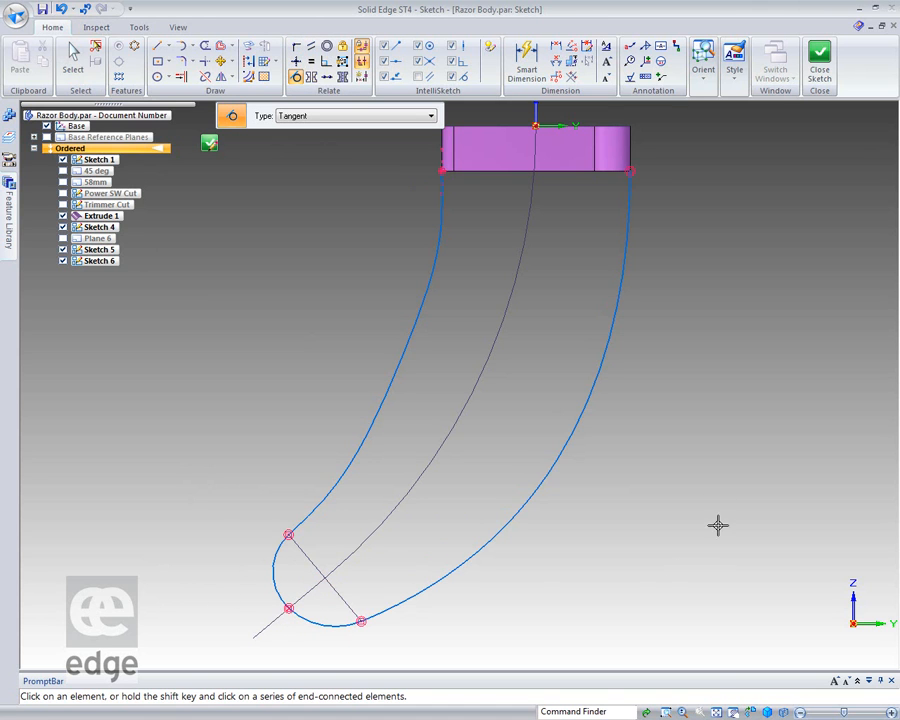
# Try pulling the right curve's lower control vertex inward, and undo the curve edits and the tangent relation between the end arcs.
pyautogui.click(73, 56)
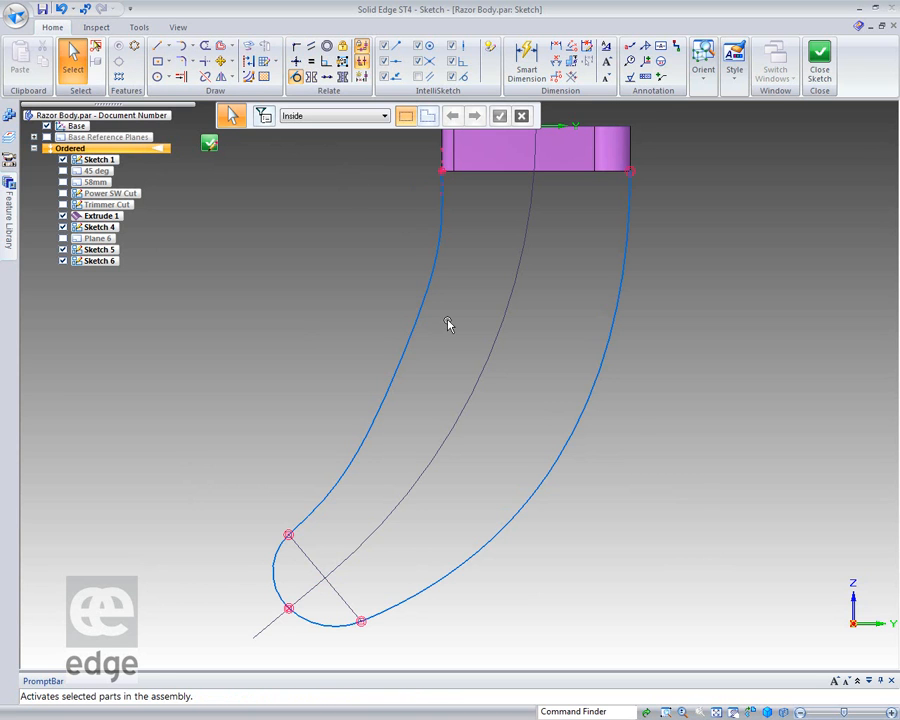
pyautogui.click(585, 424)
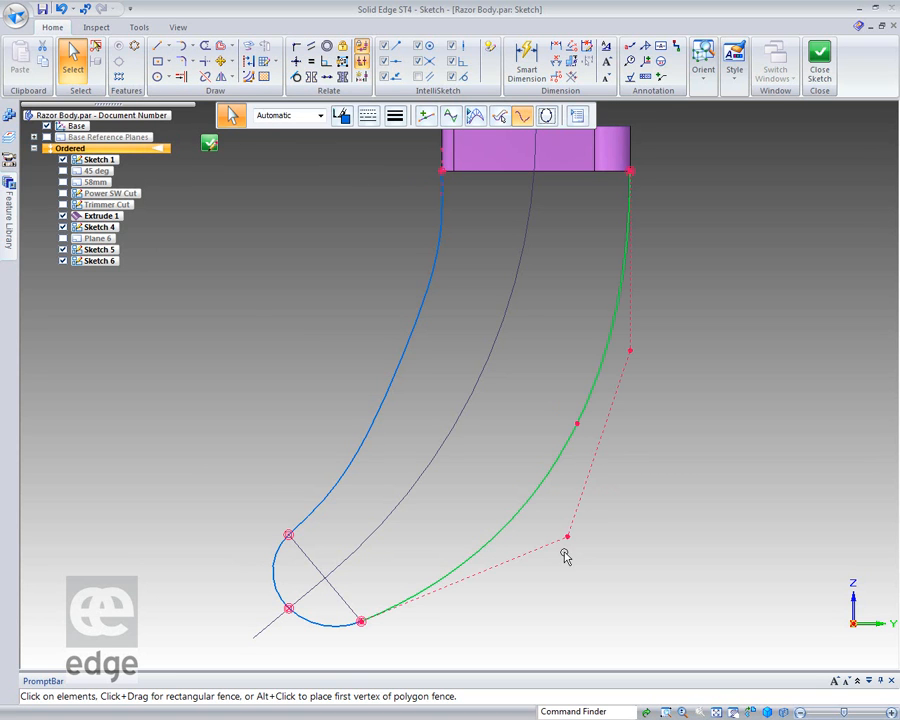
pyautogui.moveTo(567, 539); pyautogui.dragTo(546, 530)
pyautogui.rightClick(614, 532)
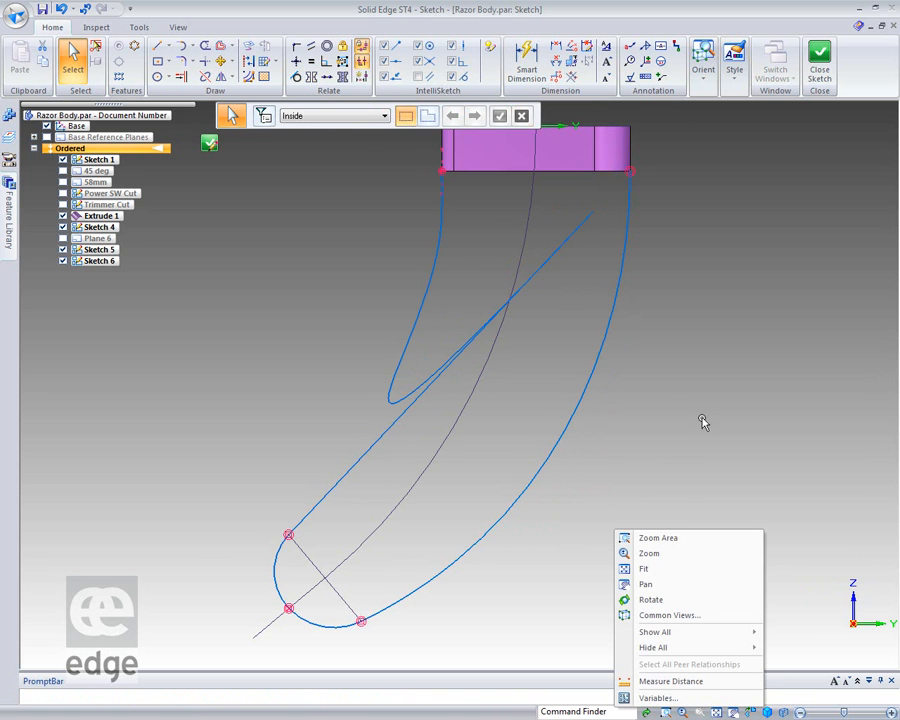
pyautogui.click(61, 9)
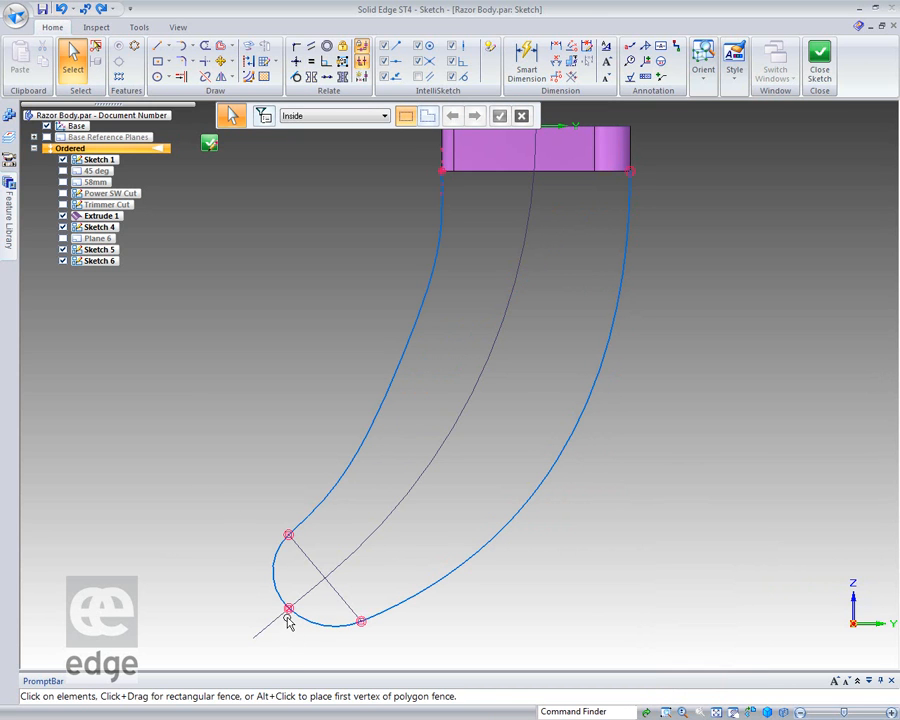
pyautogui.click(61, 9)
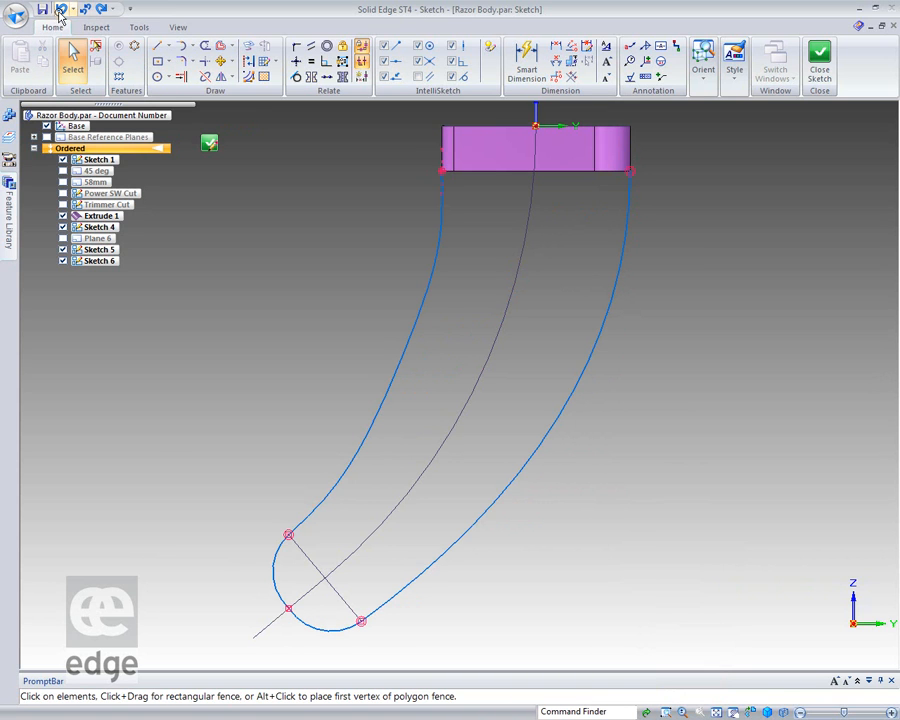
# Reshape the right curve by pulling its lower control vertex slightly inward toward the centre curve.
pyautogui.click(563, 407)
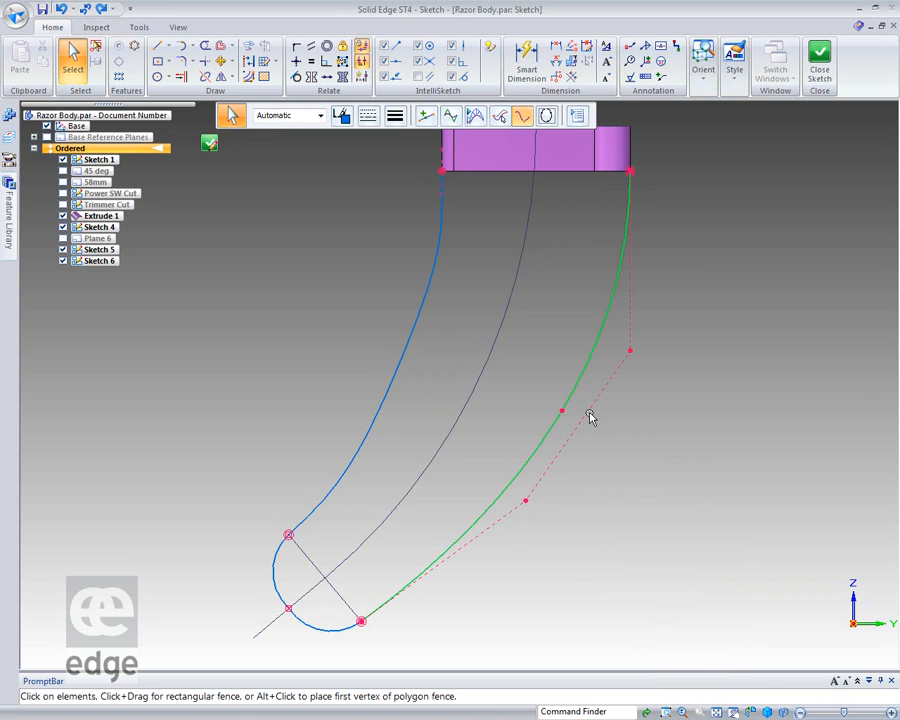
pyautogui.moveTo(527, 503); pyautogui.dragTo(506, 485)
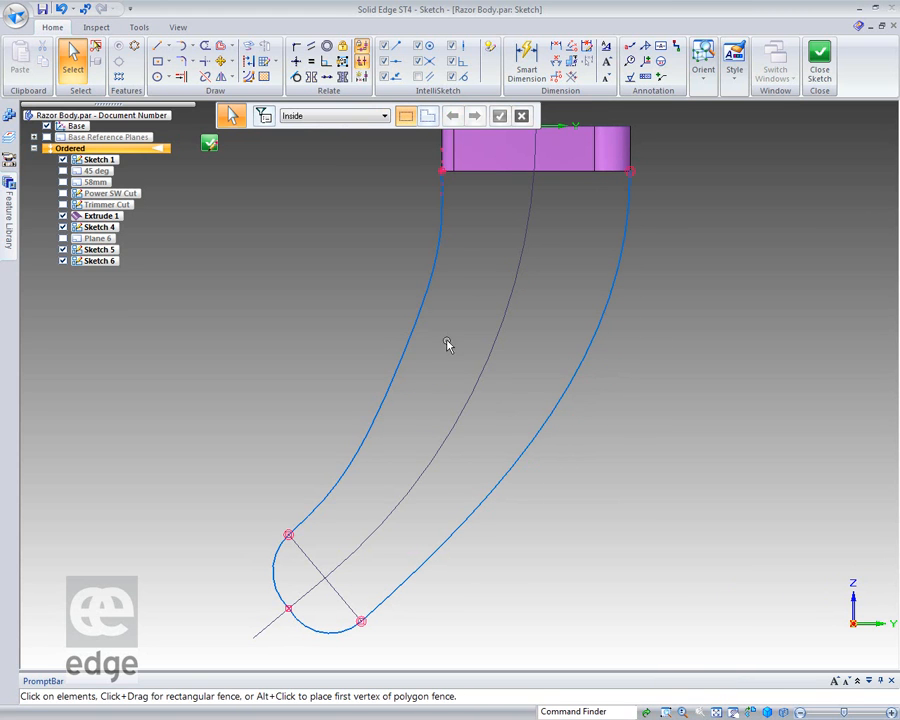
# Select the left curve for editing its control vertices.
pyautogui.click(418, 321)
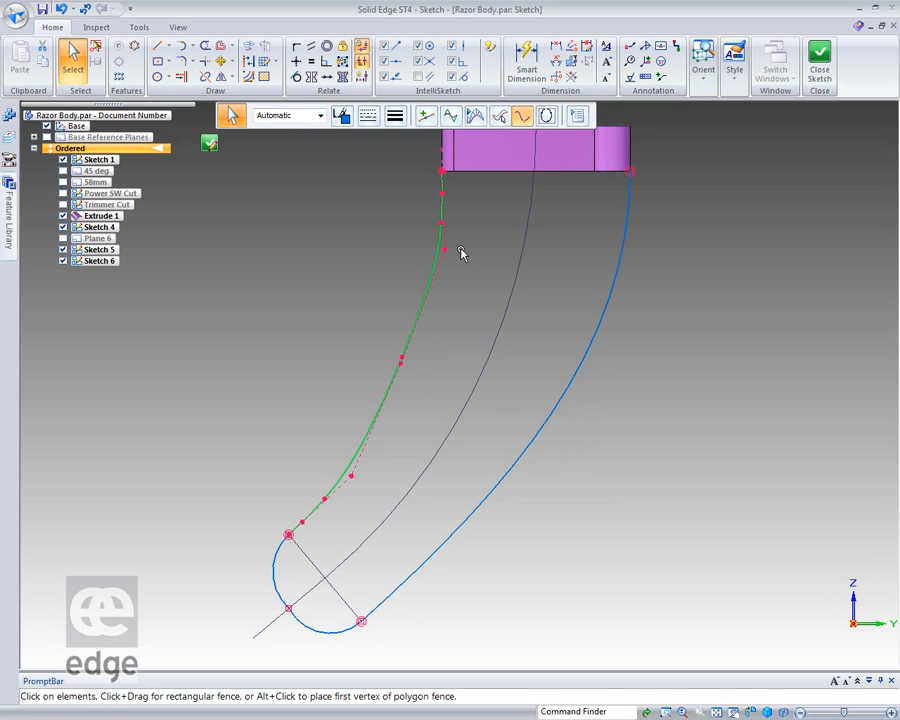
# Reshape the left curve by pulling its upper control vertex outward and its middle control vertex inward to the centre curve.
pyautogui.moveTo(441, 249); pyautogui.dragTo(421, 248)
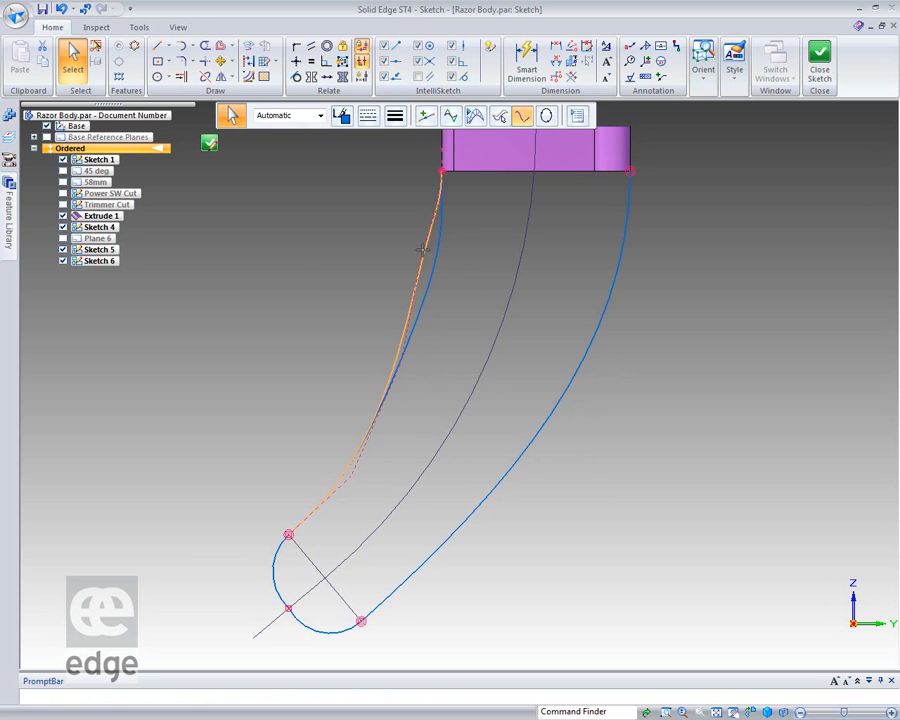
pyautogui.moveTo(403, 365); pyautogui.dragTo(470, 410)
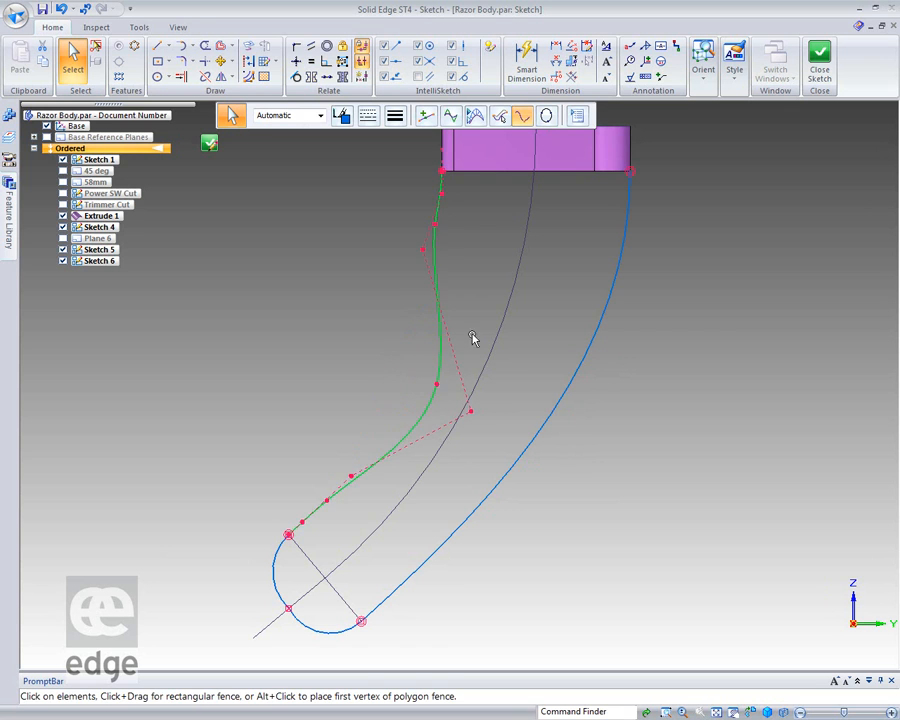
pyautogui.click(424, 249)
pyautogui.moveTo(424, 249); pyautogui.dragTo(403, 268)
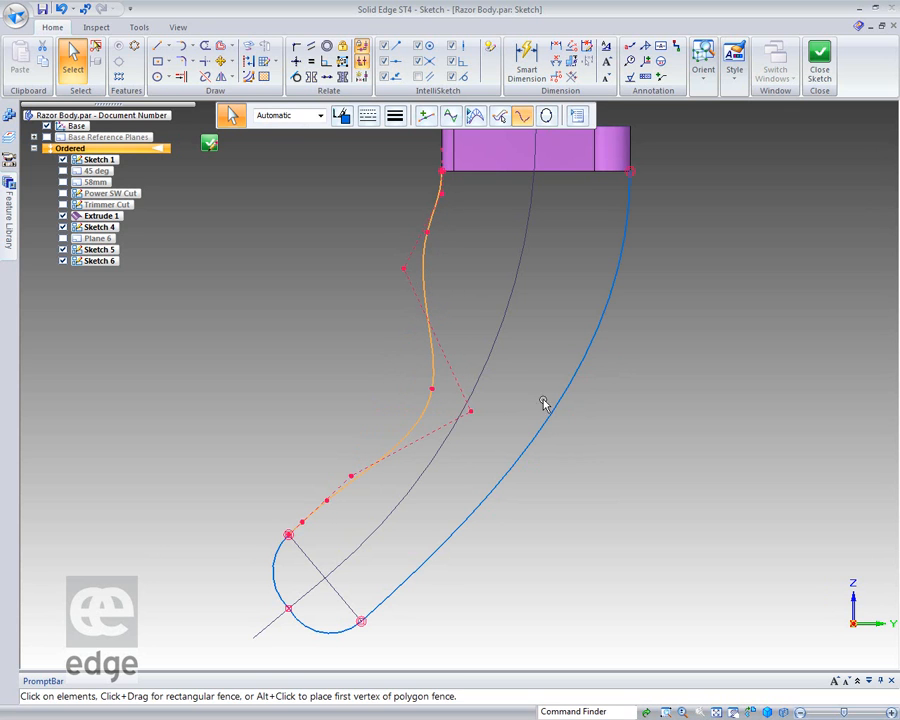
pyautogui.press('Escape')
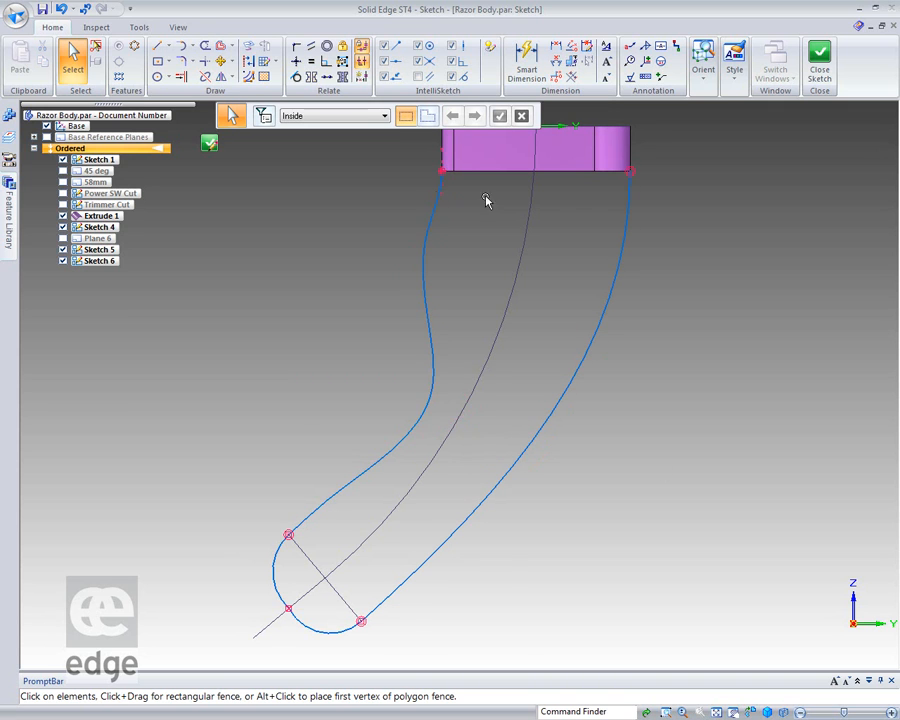
# Soften the left curve's bend by moving its middle control vertex back outward and its upper control vertex upward.
pyautogui.click(412, 420)
pyautogui.moveTo(474, 412); pyautogui.dragTo(446, 394)
pyautogui.click(642, 449)
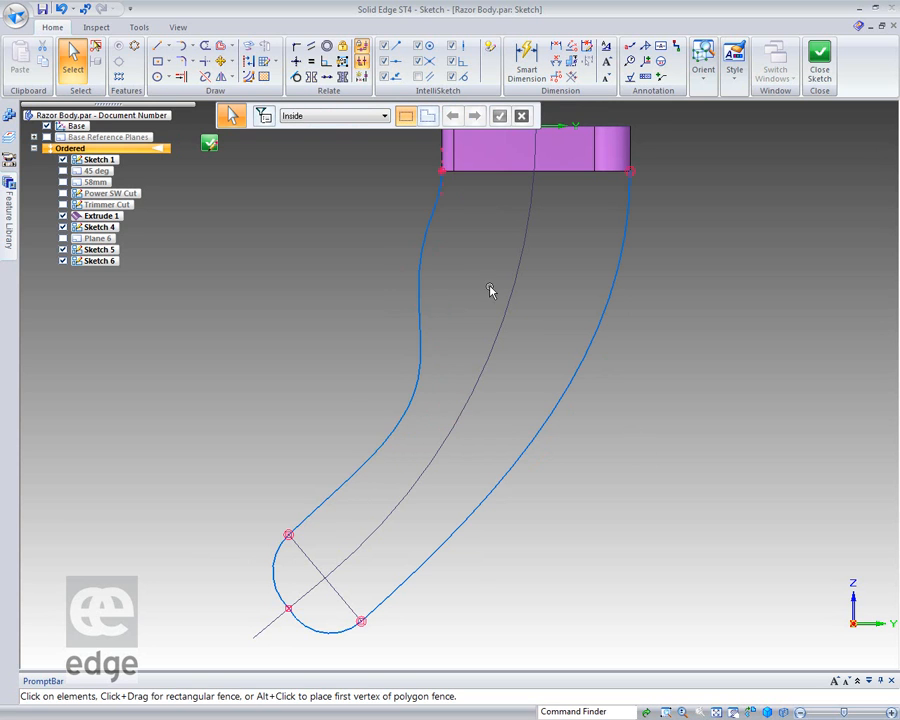
pyautogui.click(420, 270)
pyautogui.moveTo(404, 270); pyautogui.dragTo(405, 241)
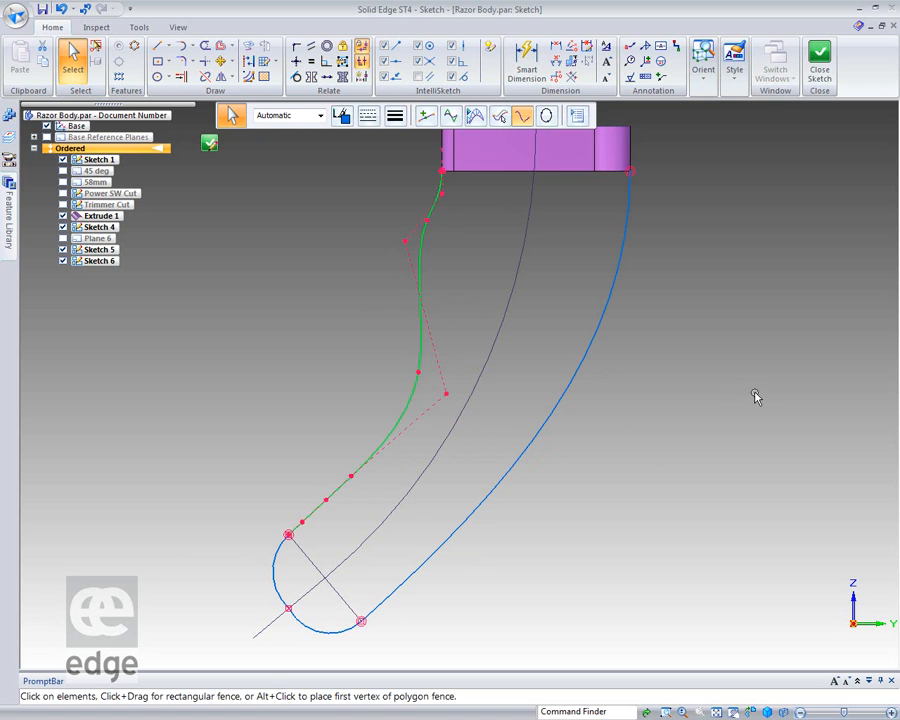
pyautogui.click(755, 394)
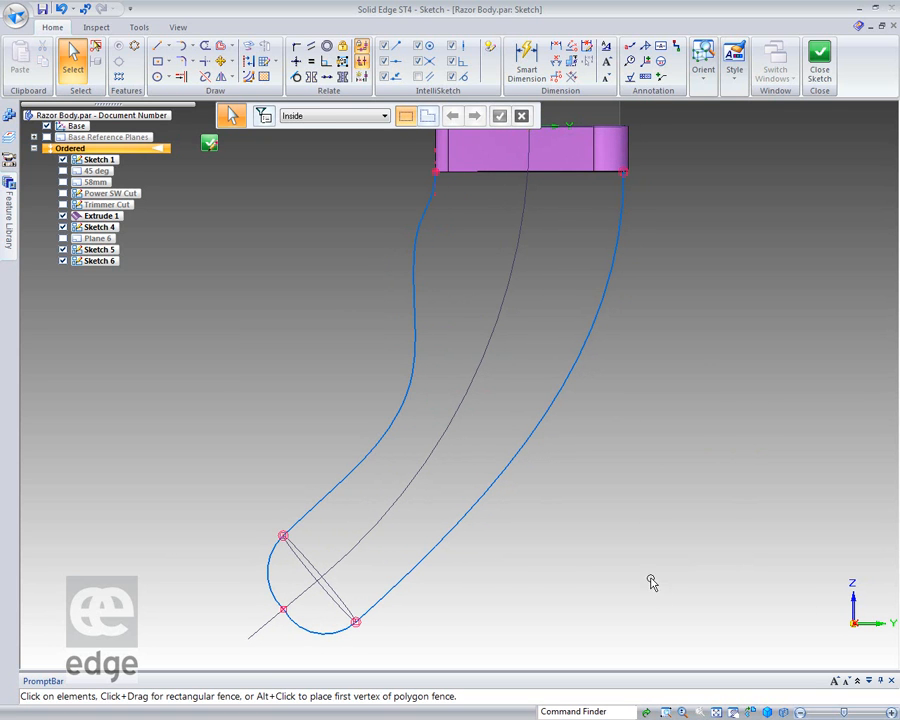
# Delete the connect relations at the point where the two end arcs meet on the centre curve's extension.
pyautogui.moveTo(640, 553)
pyautogui.mouseDown(button='middle')
pyautogui.moveTo(713, 575)
pyautogui.moveTo(781, 563)
pyautogui.moveTo(625, 568)
pyautogui.moveTo(639, 544)
pyautogui.mouseUp(button='middle')
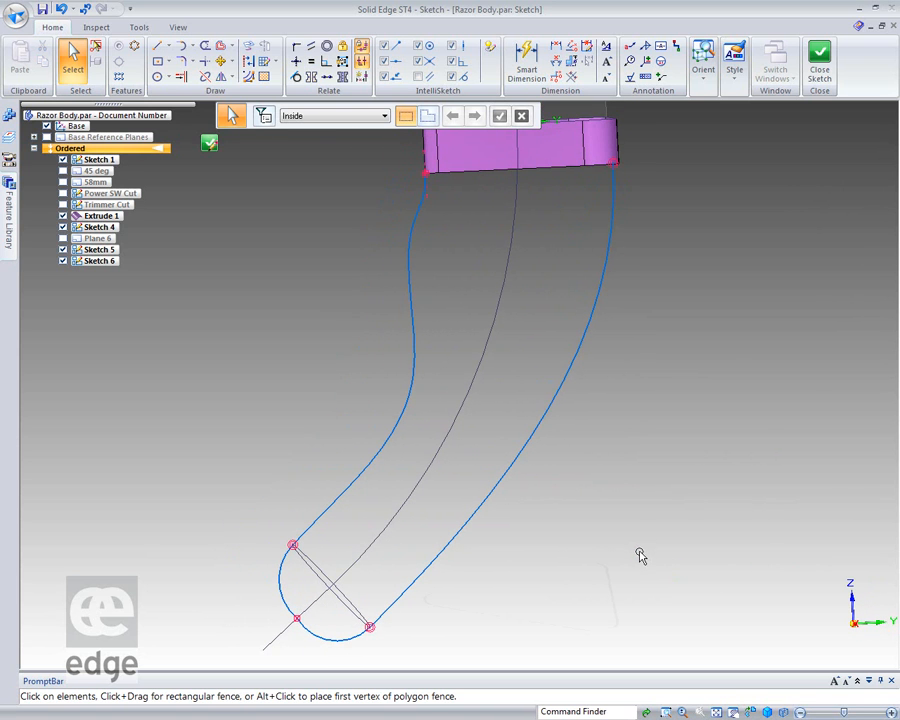
pyautogui.click(301, 621)
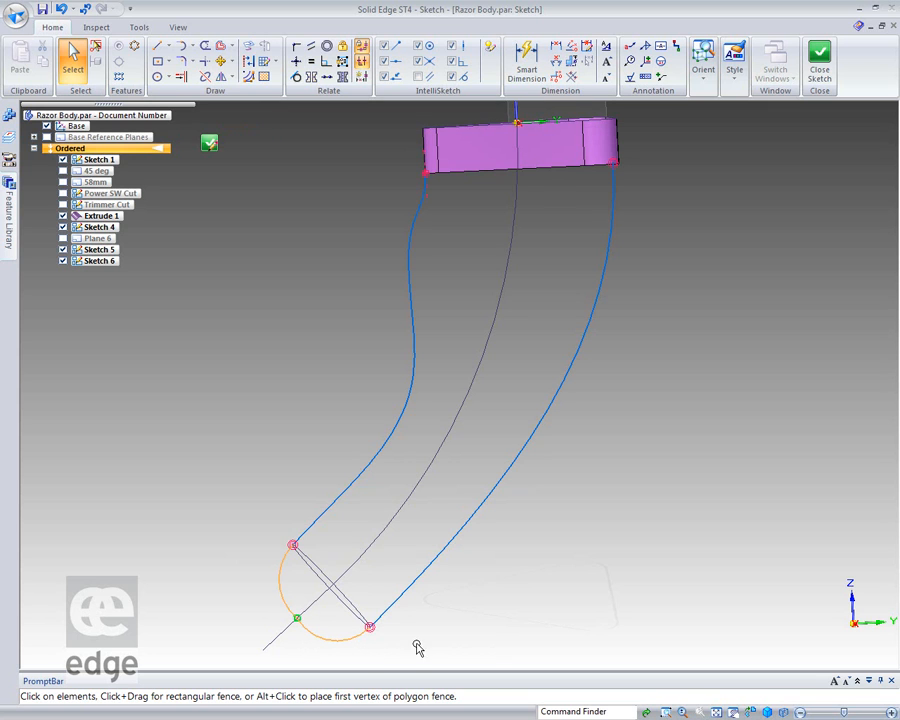
pyautogui.click(473, 601)
pyautogui.click(301, 623)
pyautogui.click(458, 623)
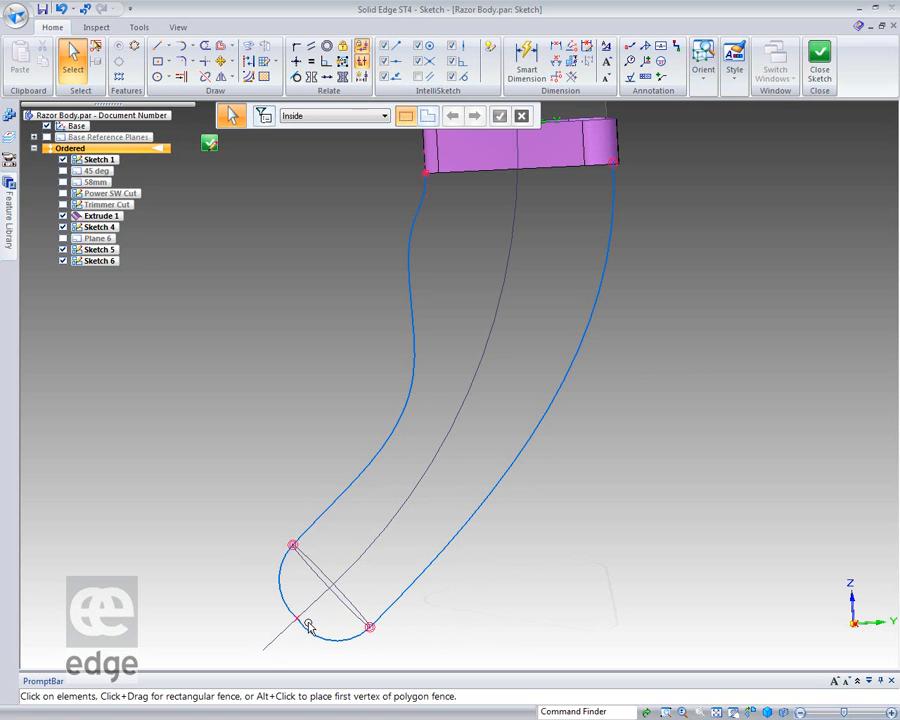
pyautogui.scroll(4, 301, 614)
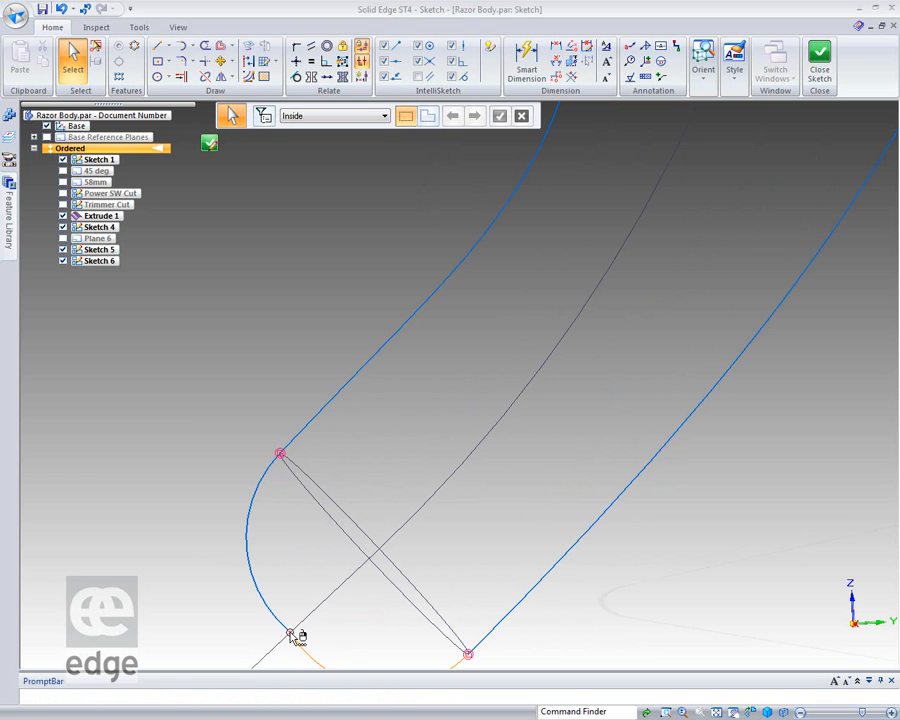
pyautogui.rightClick(296, 638)
pyautogui.click(146, 650)
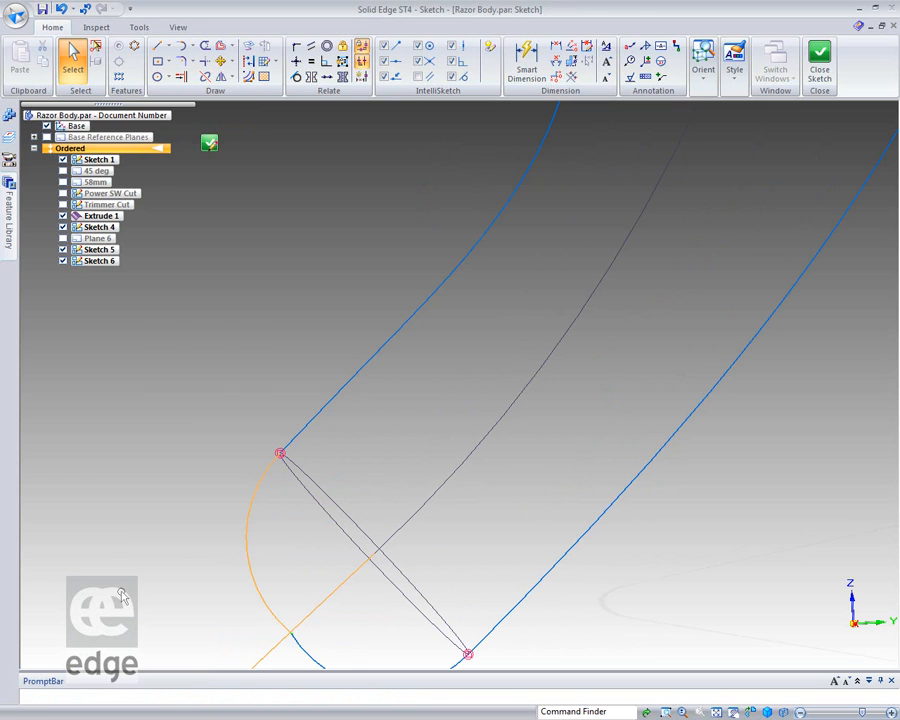
pyautogui.press('Delete')
pyautogui.scroll(-2, 259, 414)
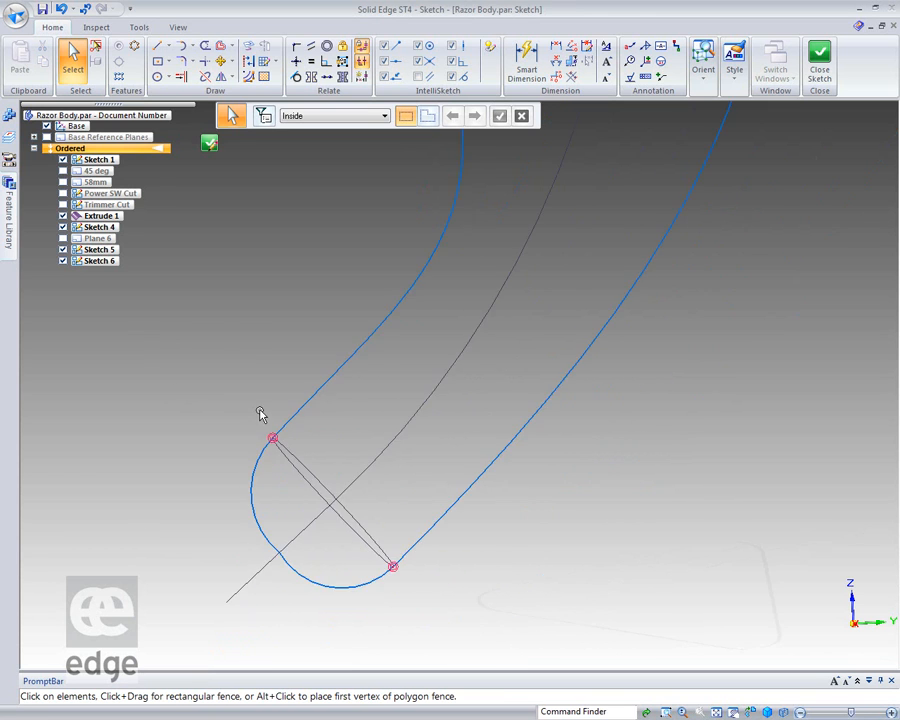
# Reconnect the endpoints of the two end arcs and apply a tangent relation between the arcs.
pyautogui.click(296, 46)
pyautogui.click(279, 555)
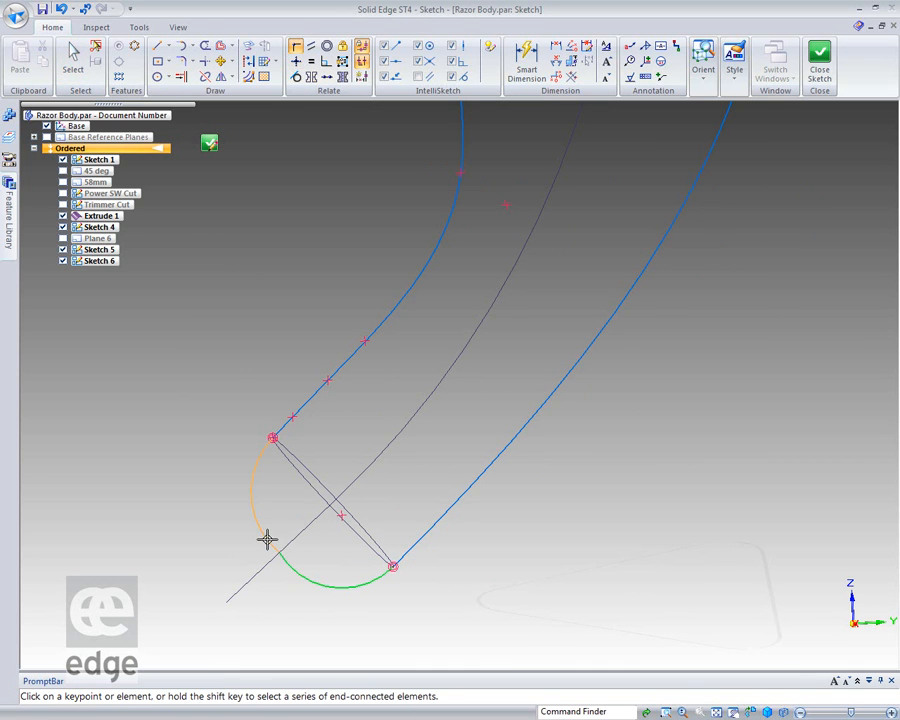
pyautogui.click(279, 551)
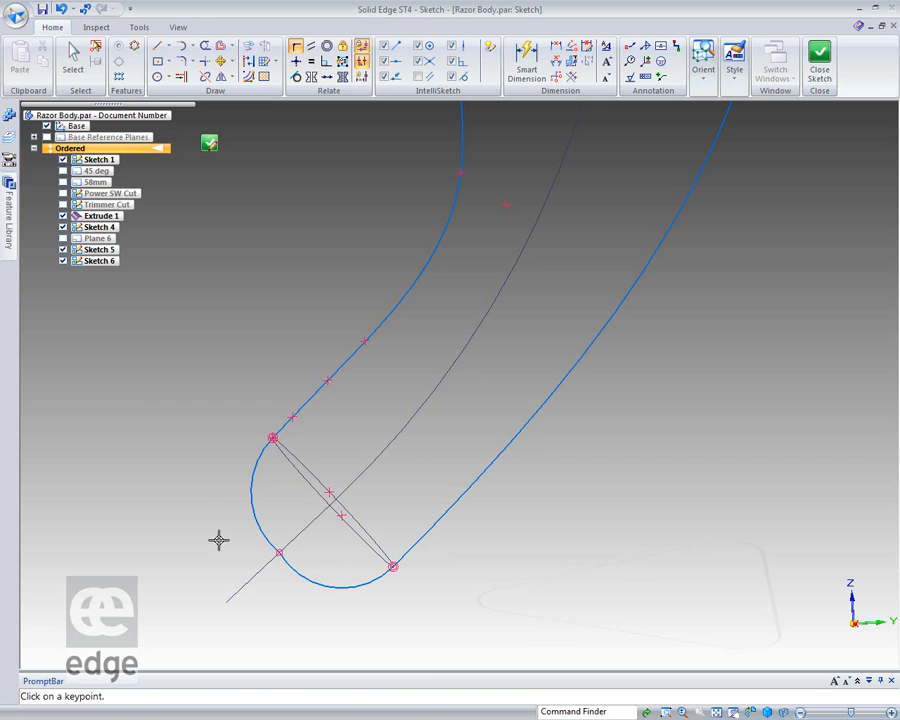
pyautogui.click(296, 77)
pyautogui.click(294, 562)
pyautogui.click(266, 536)
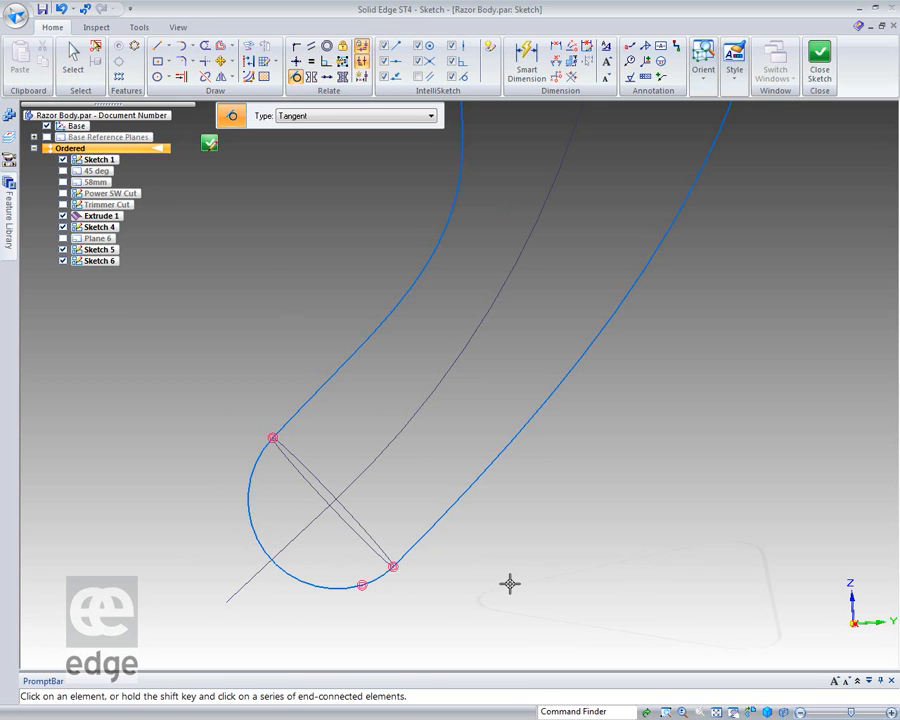
pyautogui.scroll(-2, 535, 578)
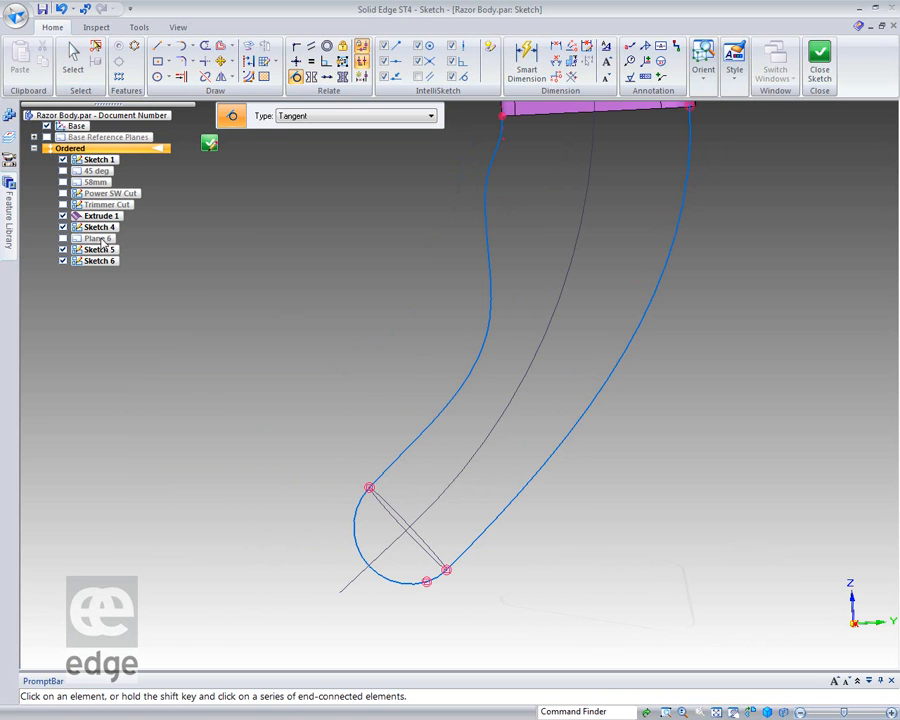
# Place a sketch point where the end arc intersects the extension line of the centre curve.
pyautogui.click(72, 55)
pyautogui.moveTo(203, 307)
pyautogui.mouseDown(button='middle')
pyautogui.moveTo(241, 305)
pyautogui.moveTo(337, 338)
pyautogui.moveTo(243, 319)
pyautogui.mouseUp(button='middle')
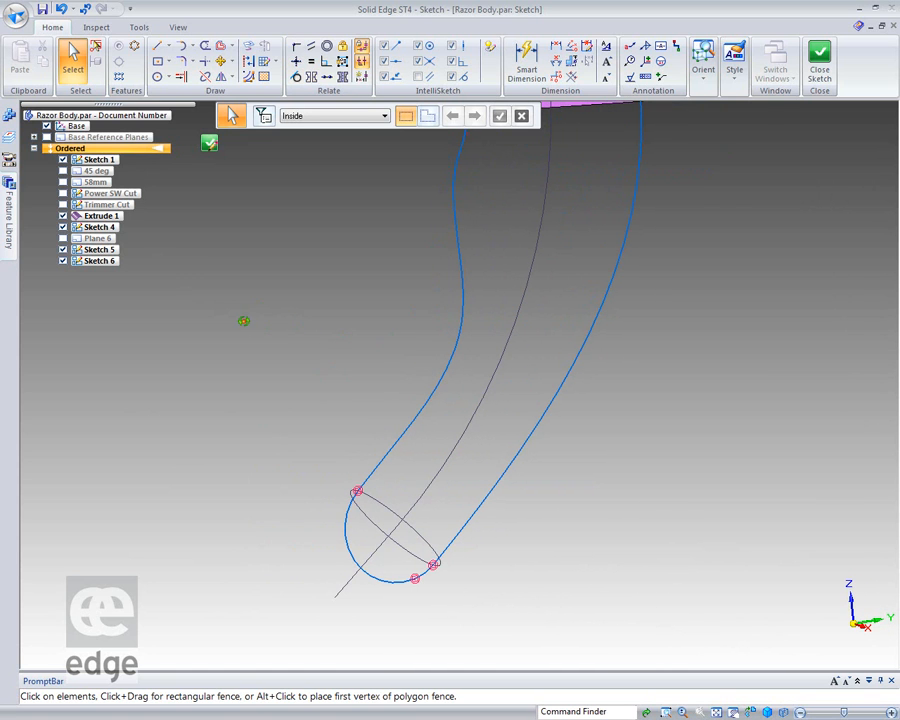
pyautogui.click(168, 46)
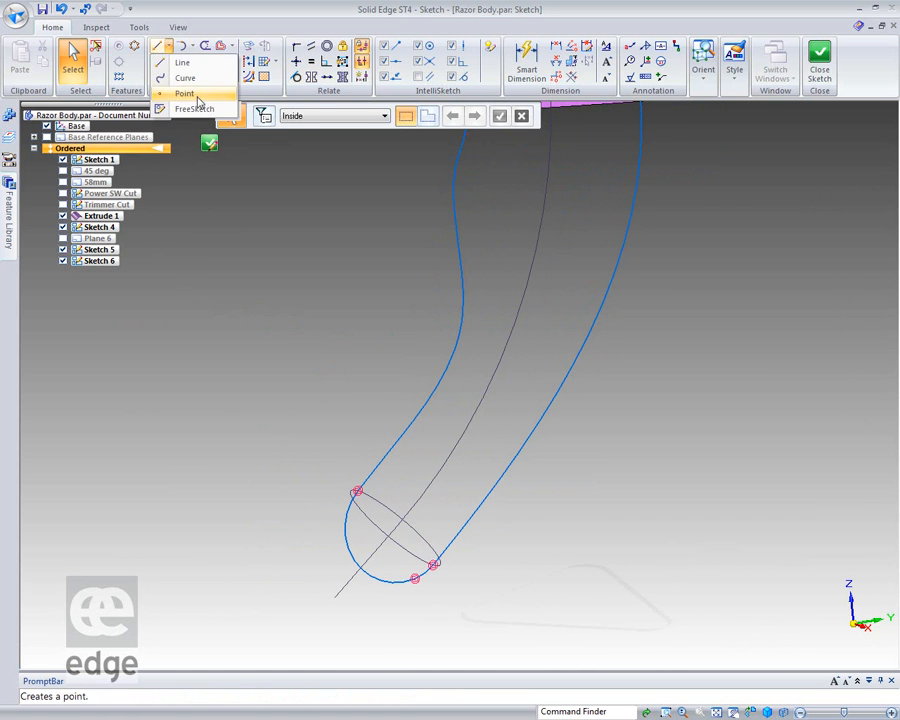
pyautogui.click(168, 94)
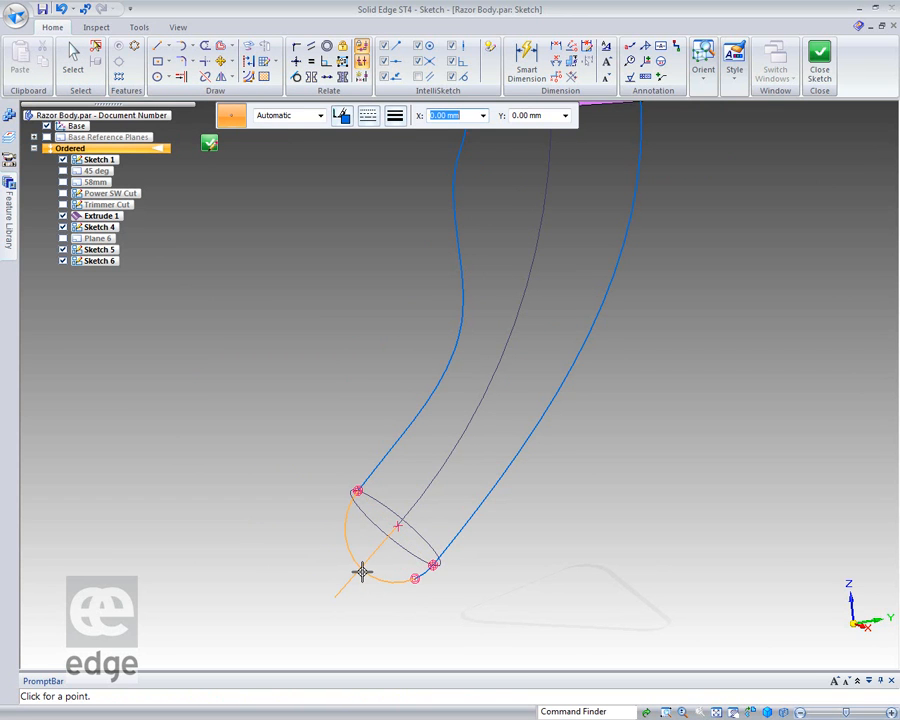
pyautogui.click(361, 569)
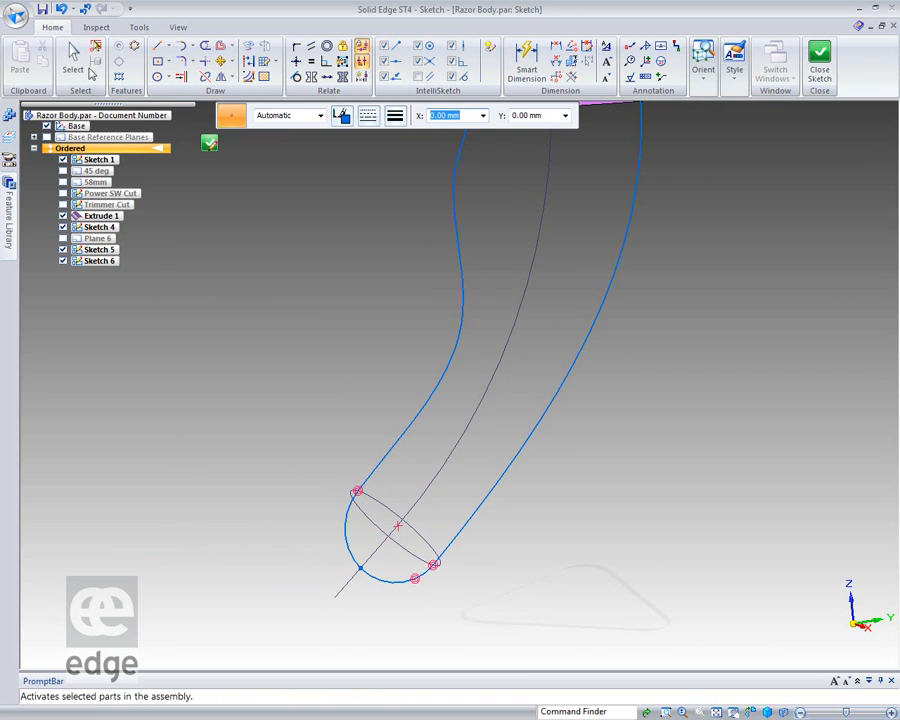
pyautogui.click(70, 55)
# Close the guide curve sketch and finish it.
pyautogui.moveTo(240, 400); pyautogui.dragTo(265, 345, button='middle')
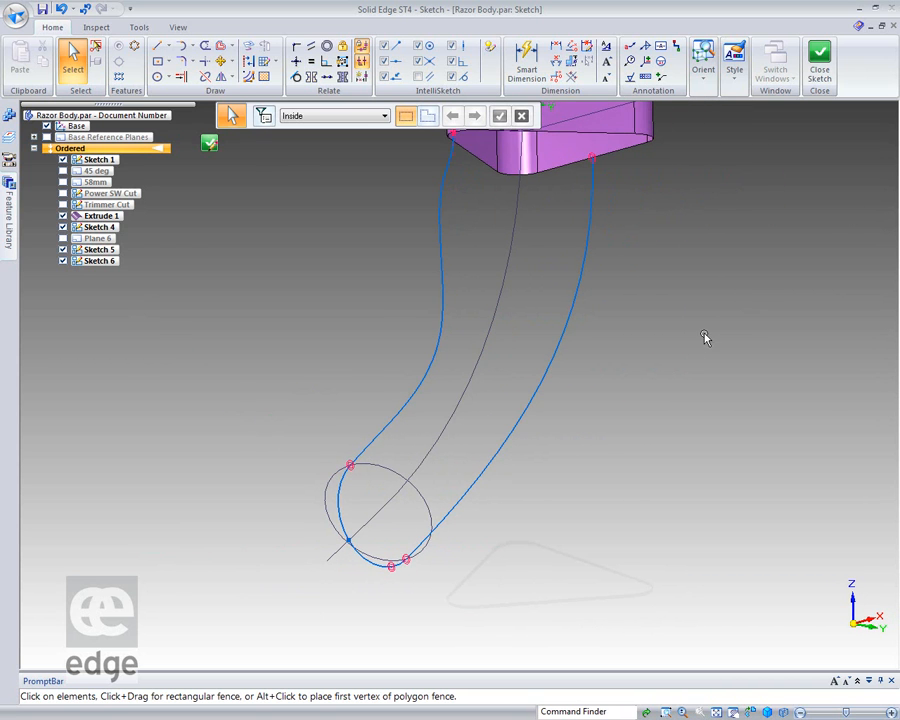
pyautogui.scroll(-3, 705, 336)
pyautogui.moveTo(705, 336); pyautogui.dragTo(638, 457, button='middle')
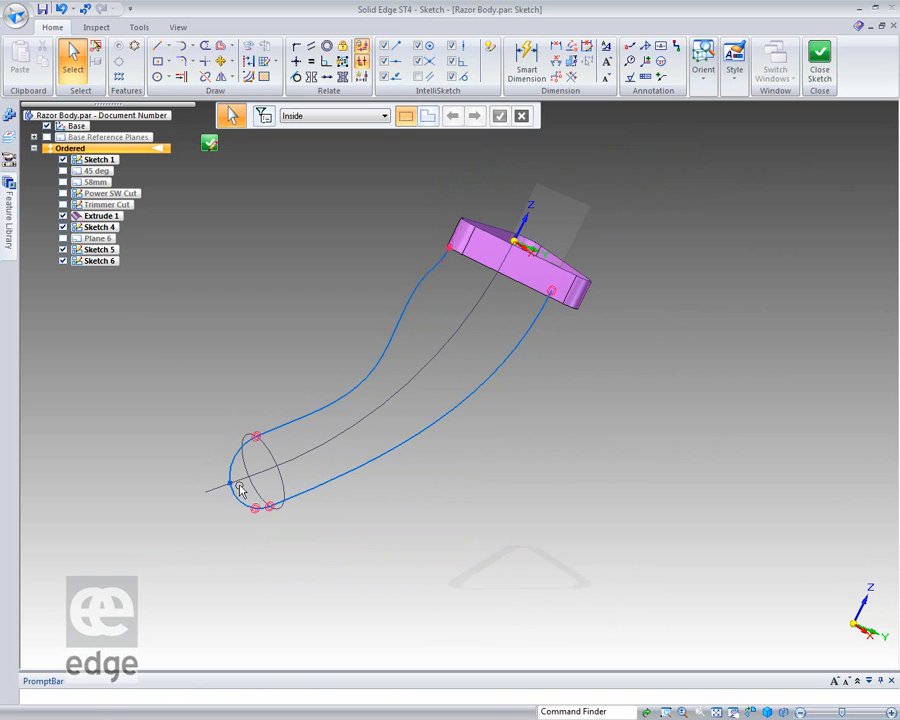
pyautogui.moveTo(541, 312); pyautogui.dragTo(602, 331, button='middle')
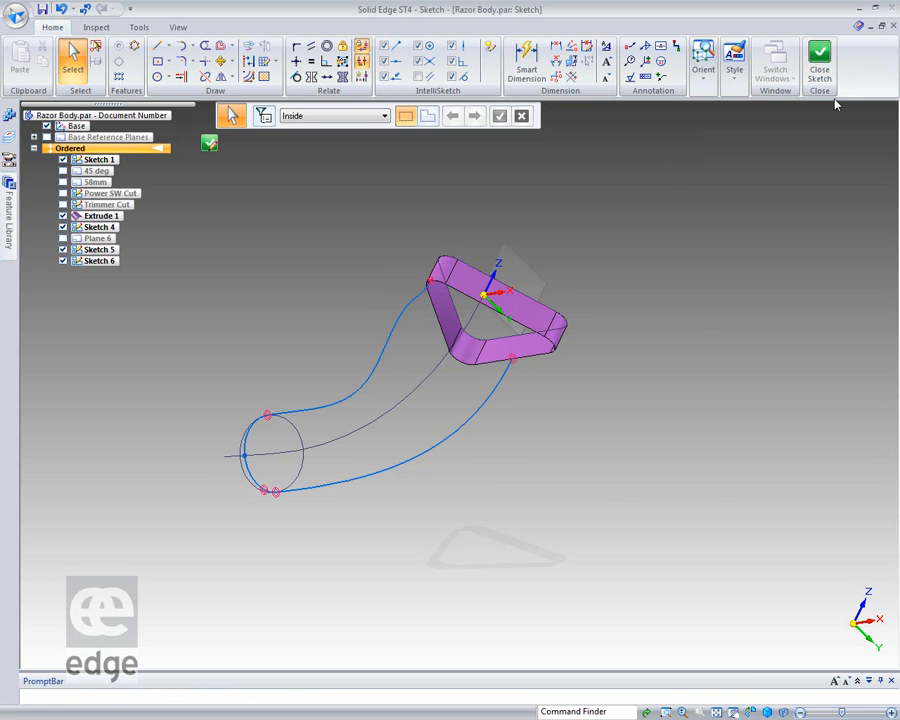
pyautogui.click(819, 62)
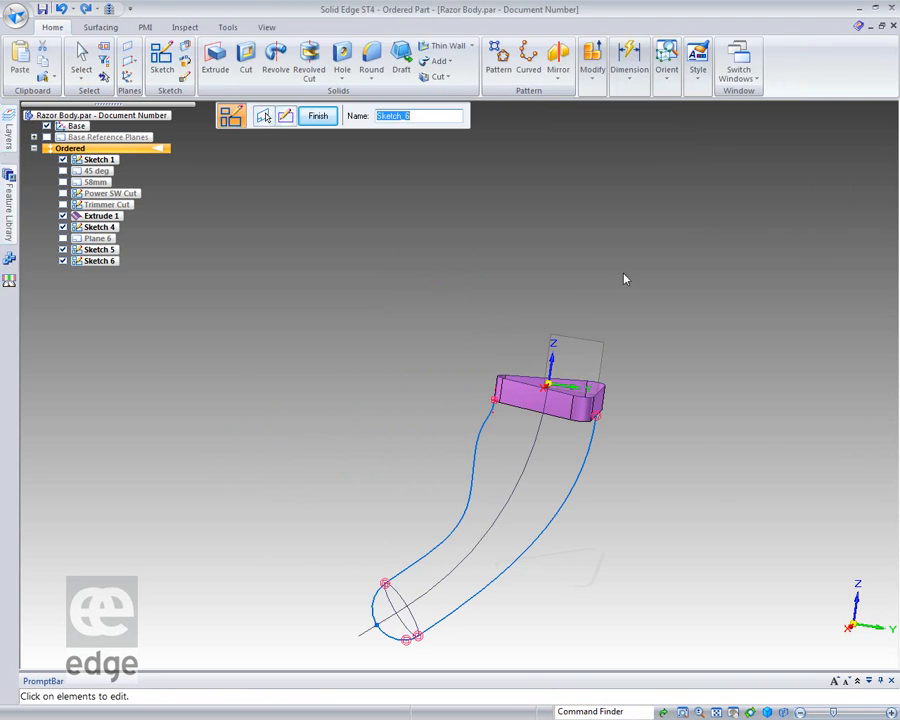
pyautogui.click(320, 117)
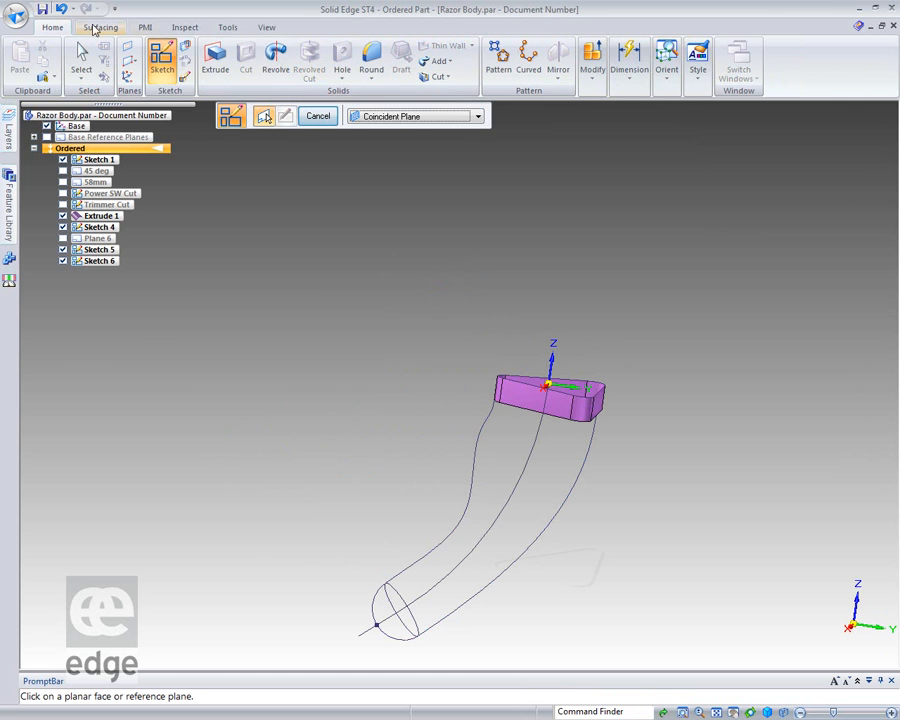
# Start a BlueSurf with the sketch point, the end ellipse and the lower edge of the extruded surface as cross sections.
pyautogui.click(100, 27)
pyautogui.click(110, 64)
pyautogui.moveTo(426, 464); pyautogui.dragTo(515, 445, button='middle')
pyautogui.middleClick(516, 449)
pyautogui.middleClick(516, 449)
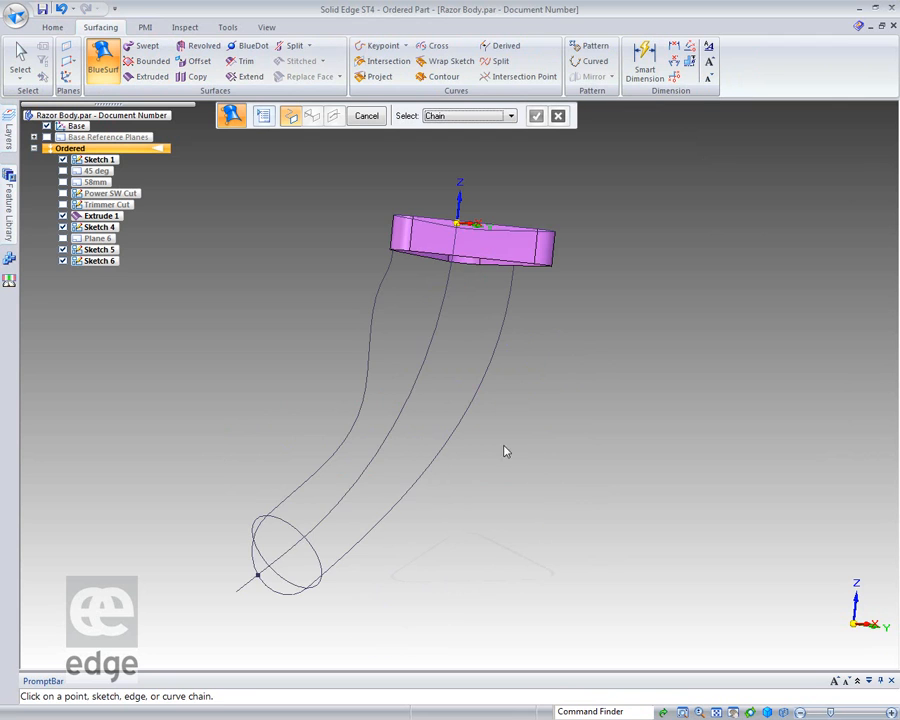
pyautogui.click(258, 577)
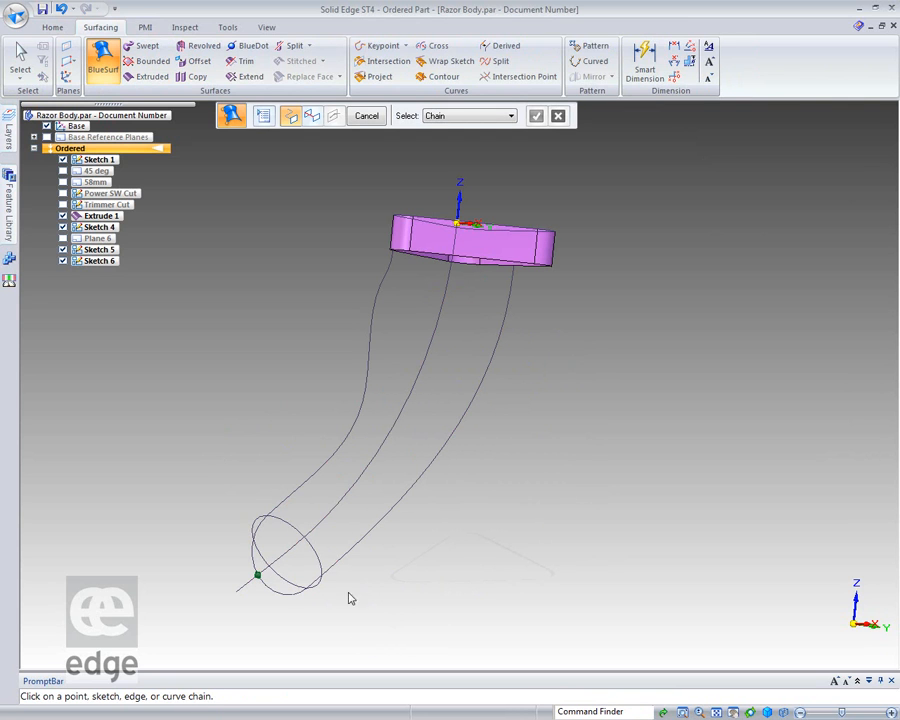
pyautogui.click(320, 566)
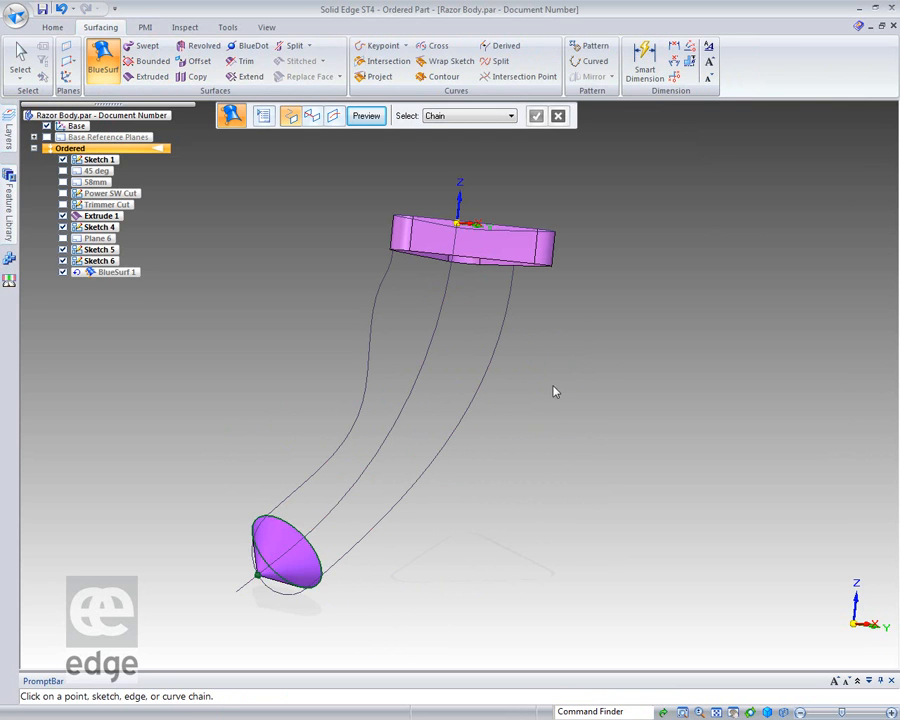
pyautogui.click(509, 272)
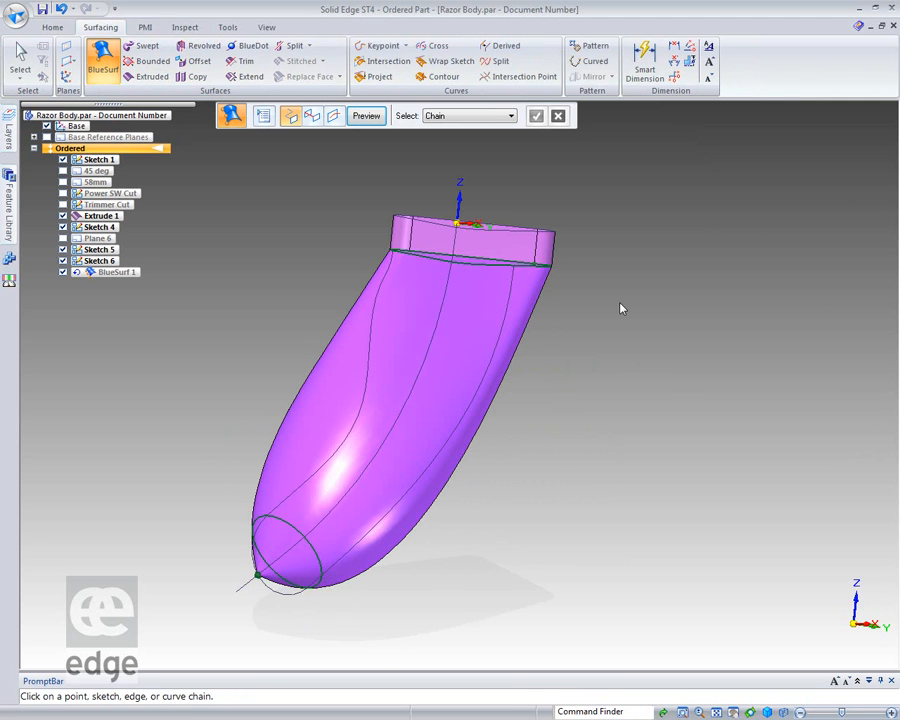
# Add the left curve with its end arc as the BlueSurf's first guide curve, using Single selection.
pyautogui.moveTo(674, 389)
pyautogui.mouseDown(button='middle')
pyautogui.moveTo(623, 368)
pyautogui.moveTo(538, 358)
pyautogui.moveTo(593, 398)
pyautogui.moveTo(684, 404)
pyautogui.moveTo(812, 346)
pyautogui.moveTo(820, 321)
pyautogui.moveTo(566, 384)
pyautogui.moveTo(538, 424)
pyautogui.moveTo(673, 368)
pyautogui.moveTo(695, 394)
pyautogui.moveTo(677, 408)
pyautogui.mouseUp(button='middle')
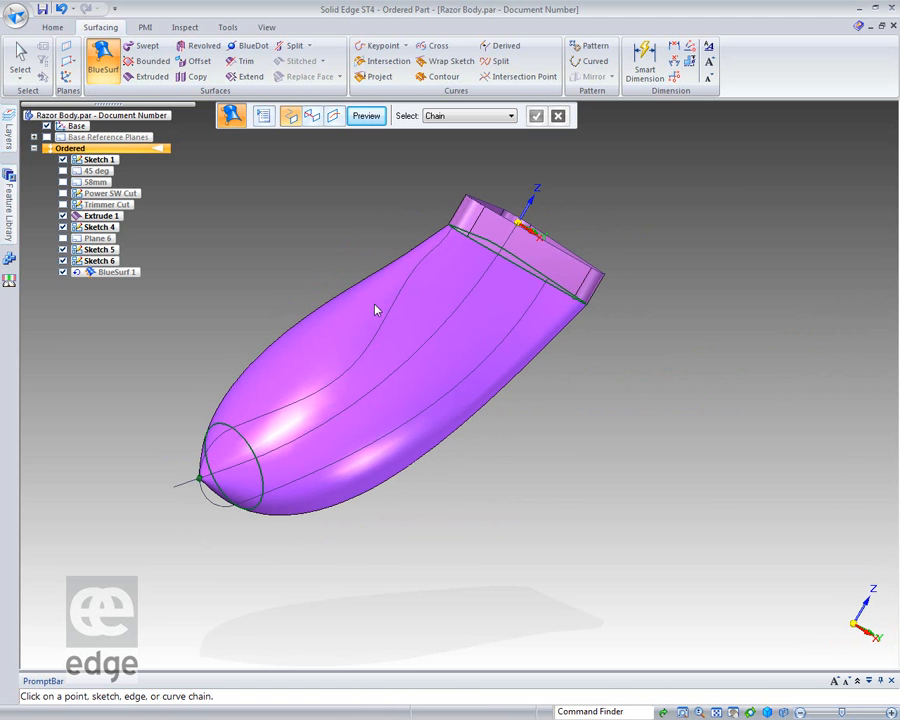
pyautogui.click(311, 116)
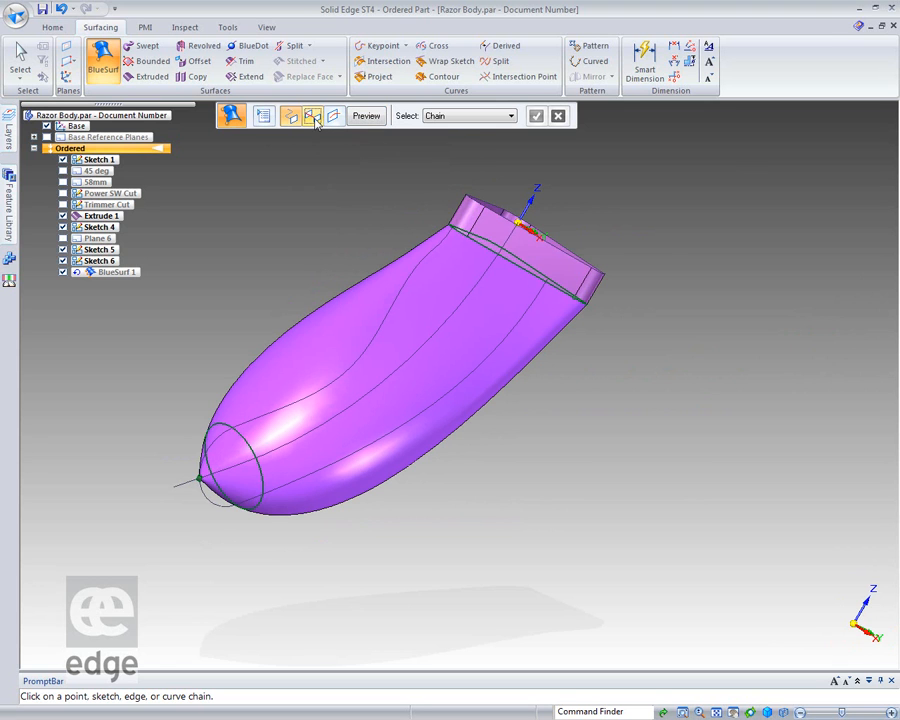
pyautogui.click(510, 116)
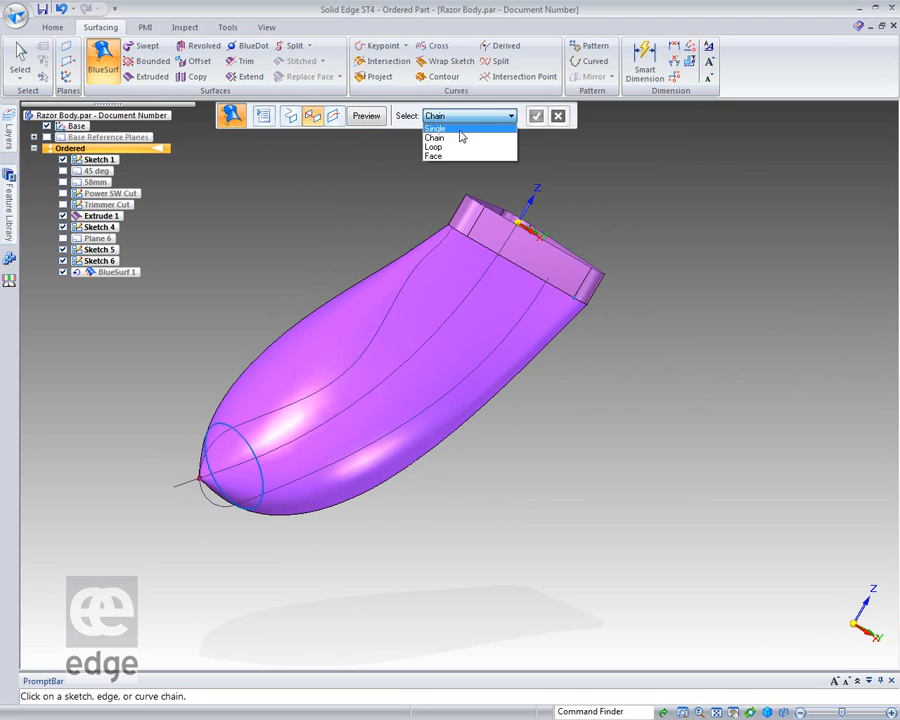
pyautogui.click(436, 128)
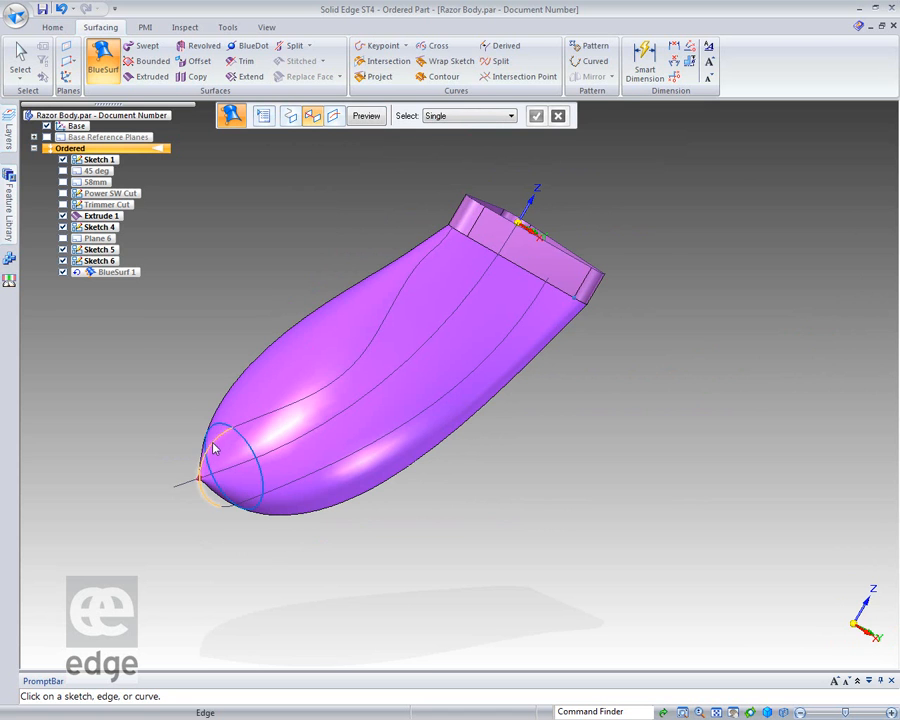
pyautogui.click(250, 430)
pyautogui.click(536, 116)
pyautogui.moveTo(658, 282); pyautogui.dragTo(685, 281, button='middle')
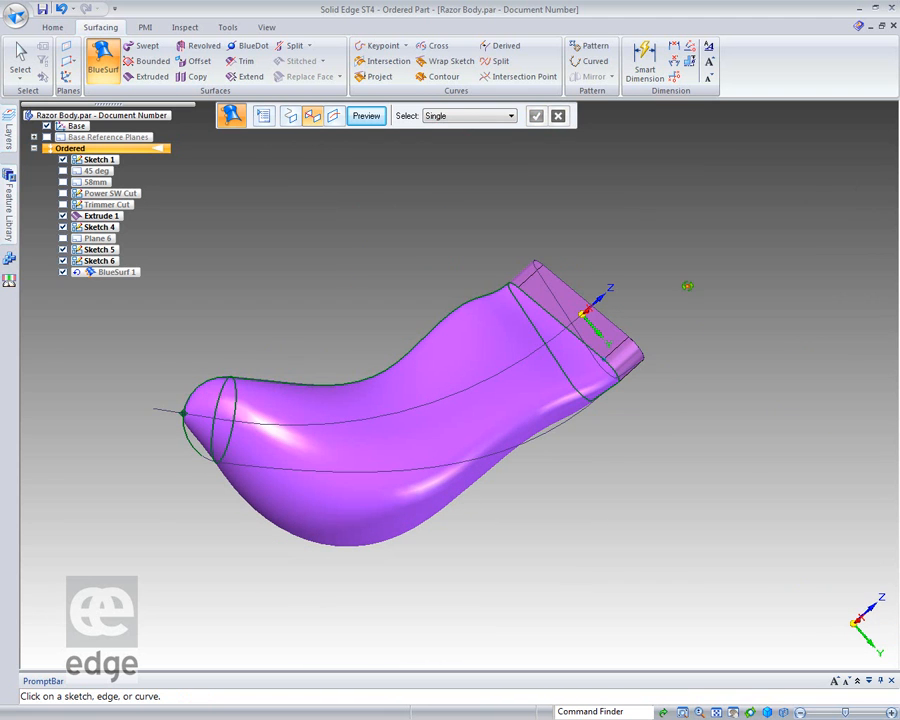
# Try to add the lower curve with its end arc as the BlueSurf's second guide curve.
pyautogui.click(197, 455)
pyautogui.click(262, 475)
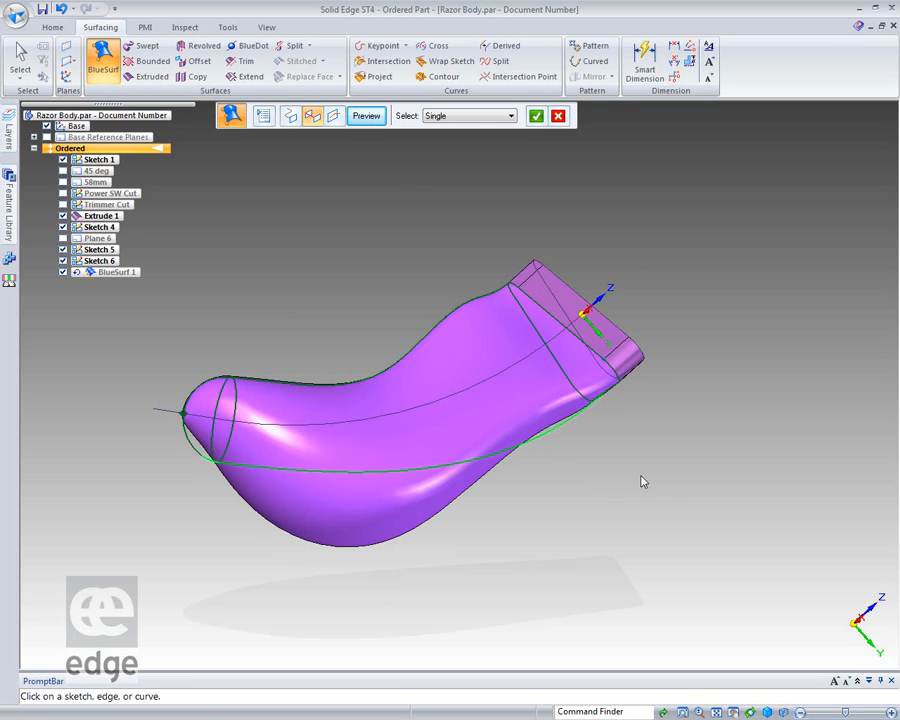
pyautogui.click(536, 117)
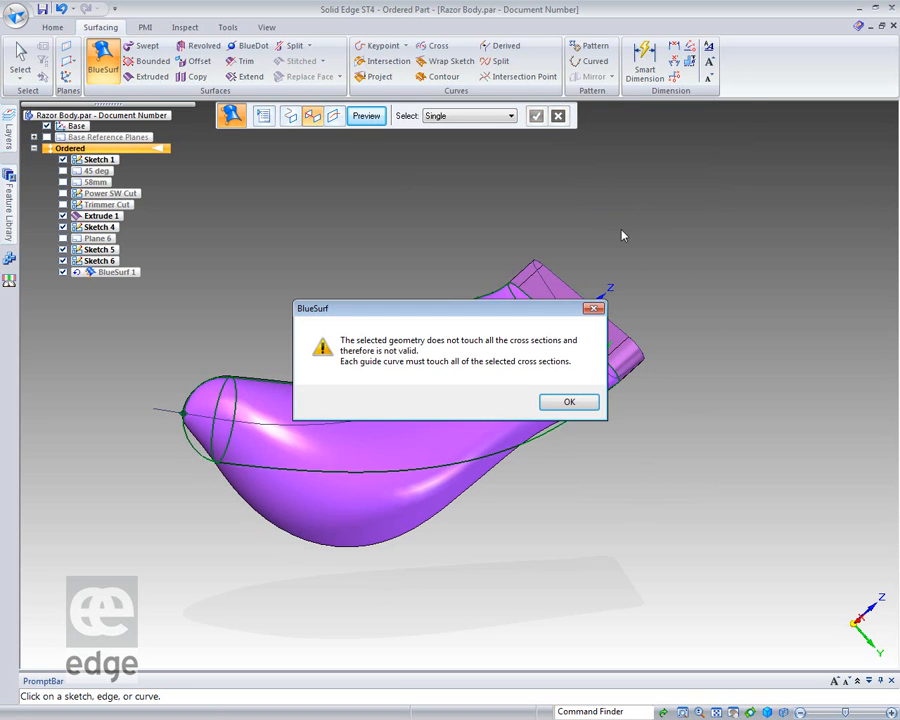
pyautogui.click(567, 403)
pyautogui.moveTo(659, 493); pyautogui.dragTo(704, 525, button='middle')
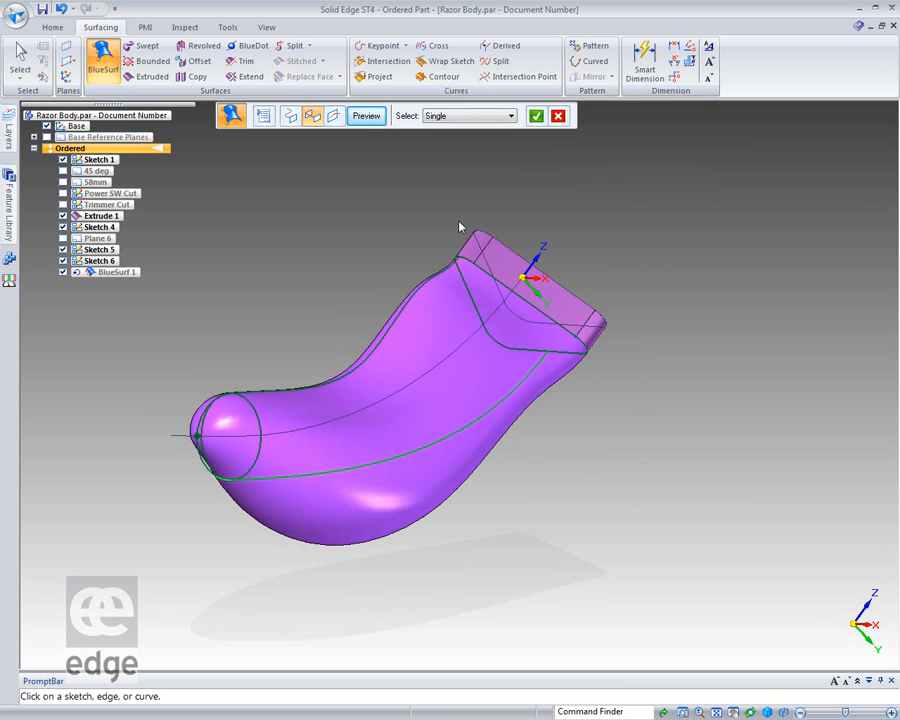
pyautogui.click(558, 117)
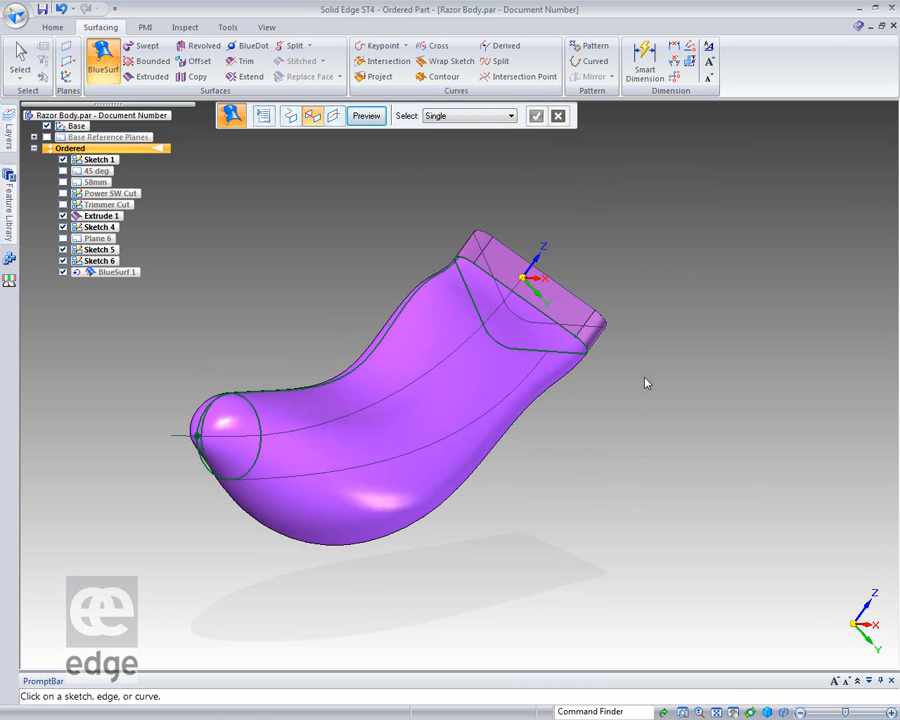
# Undo the BlueSurf and open the profile of Sketch 6 for editing.
pyautogui.click(61, 9)
pyautogui.moveTo(340, 598); pyautogui.dragTo(245, 518, button='middle')
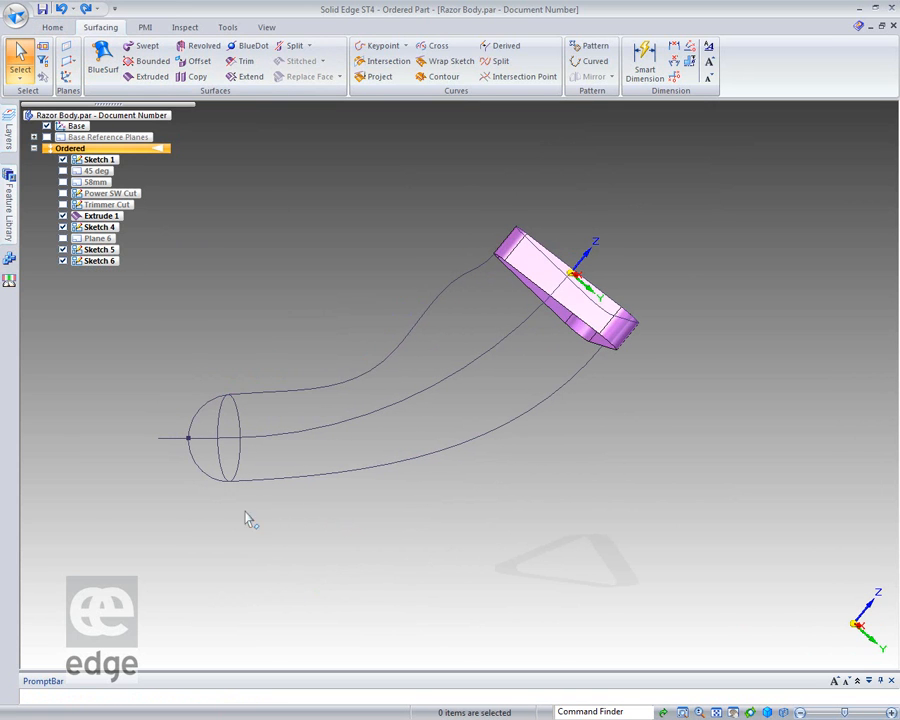
pyautogui.click(100, 260)
pyautogui.rightClick(107, 263)
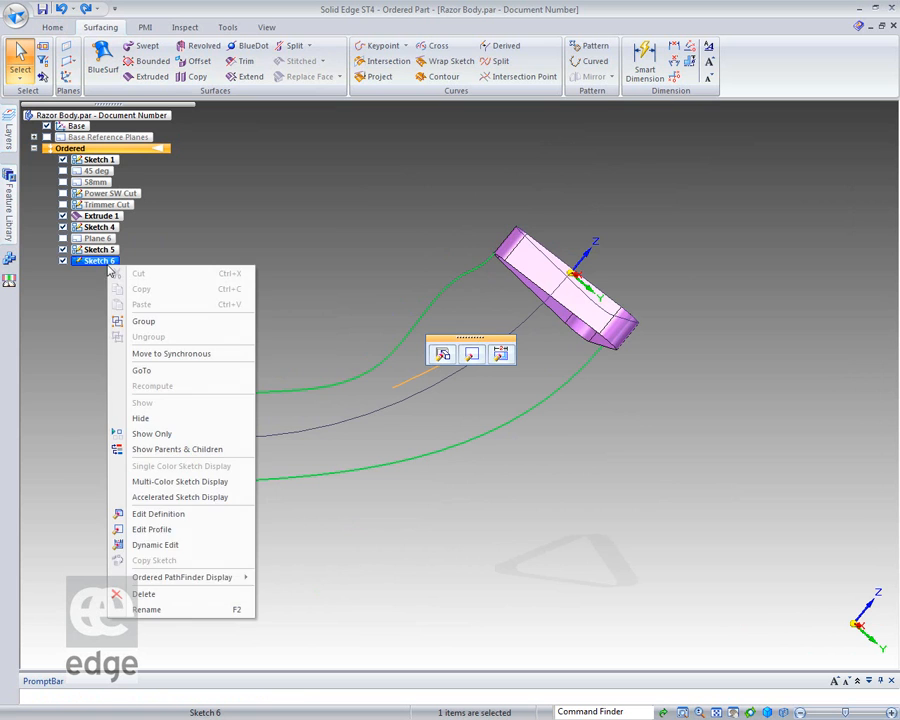
pyautogui.click(177, 528)
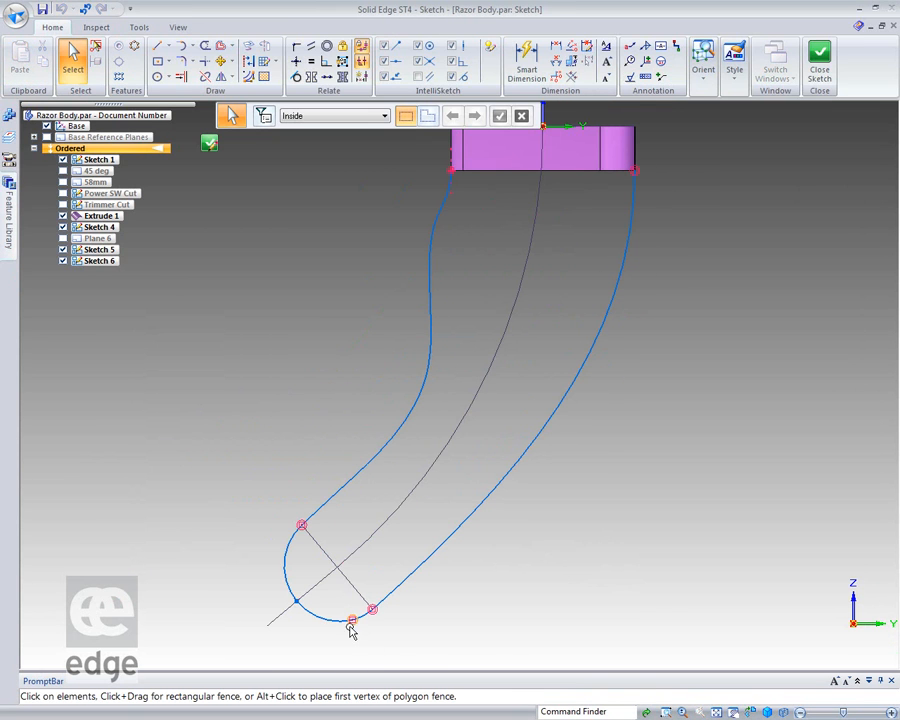
# Move the shared endpoint of the two end arcs close to the centre curve's extension line and delete the sketch point.
pyautogui.click(338, 623)
pyautogui.moveTo(352, 620); pyautogui.dragTo(296, 610)
pyautogui.click(286, 642)
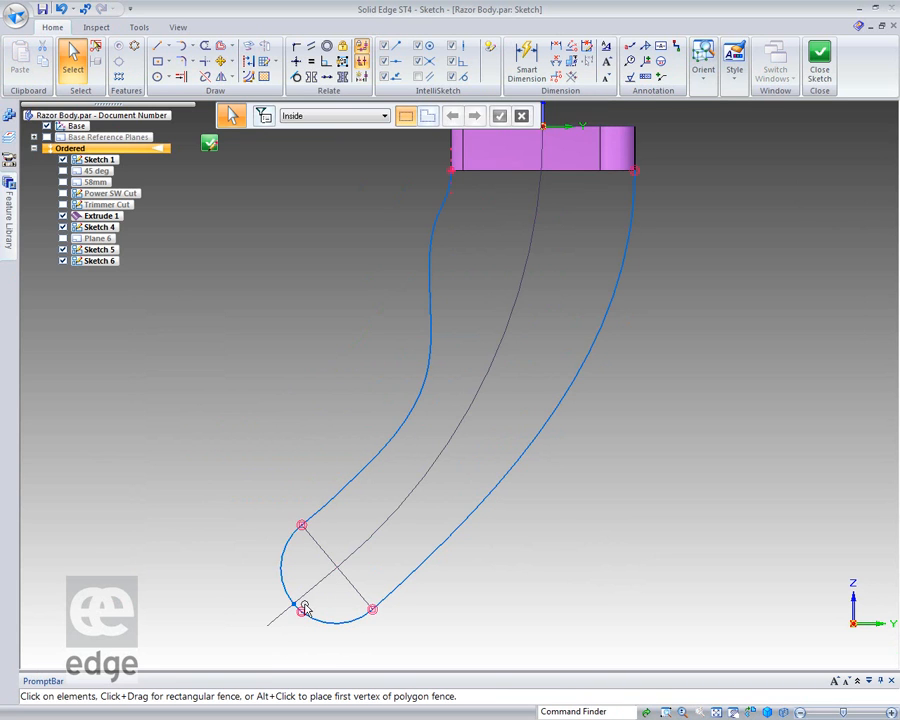
pyautogui.click(317, 625)
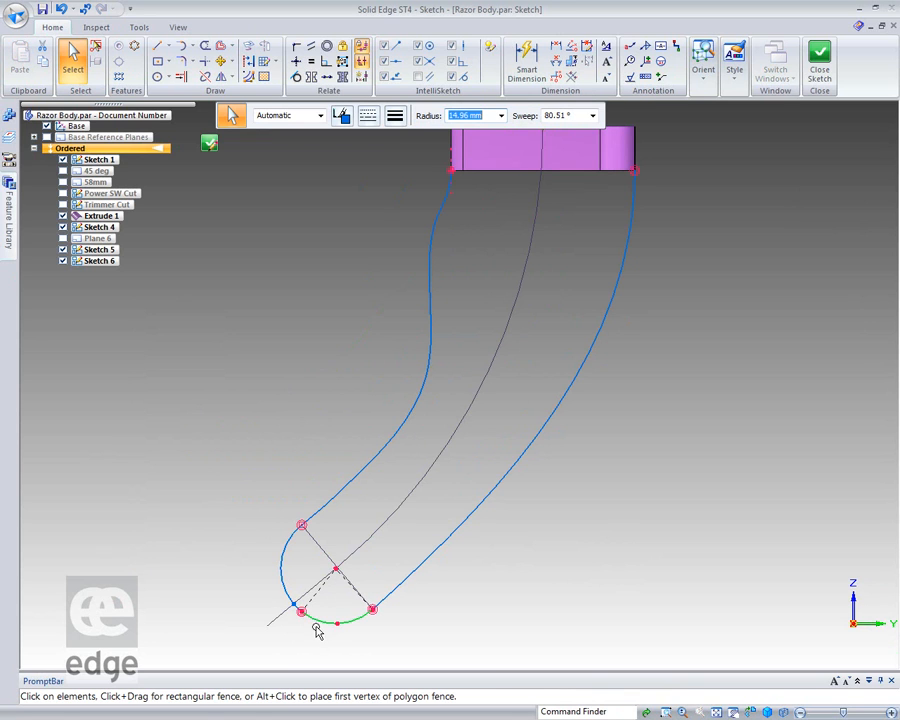
pyautogui.click(307, 646)
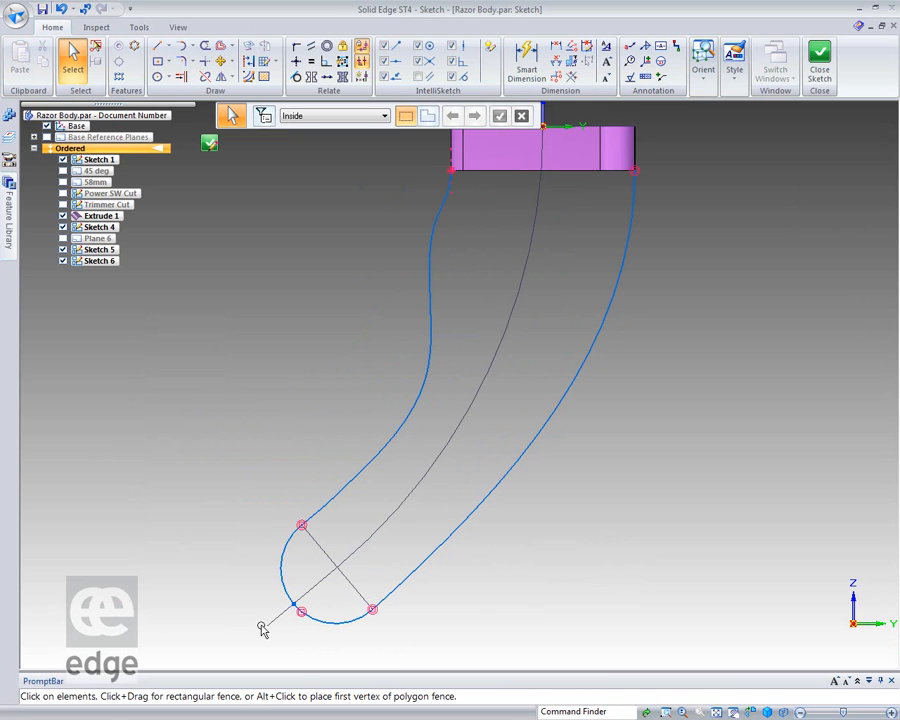
pyautogui.click(297, 611)
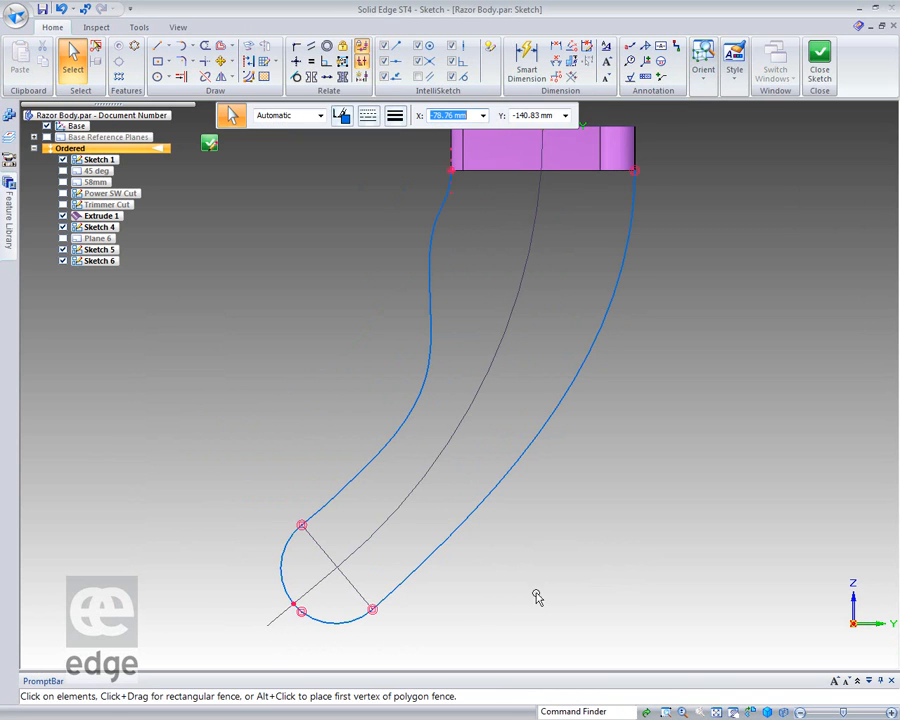
pyautogui.press('Escape')
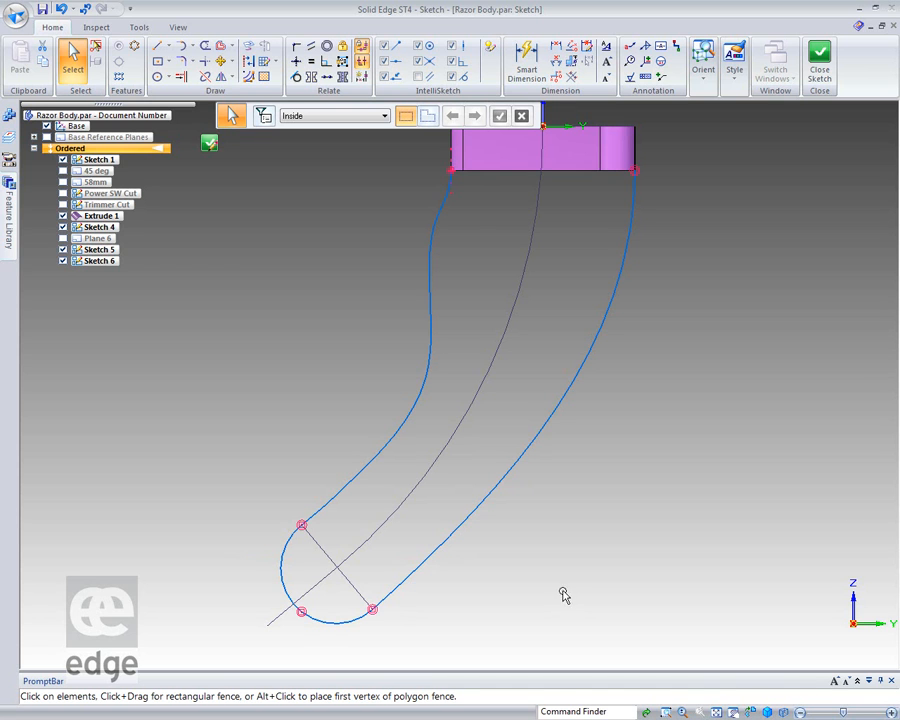
# Move the arcs' shared endpoint onto the extension line of the centre curve and close the sketch.
pyautogui.click(320, 619)
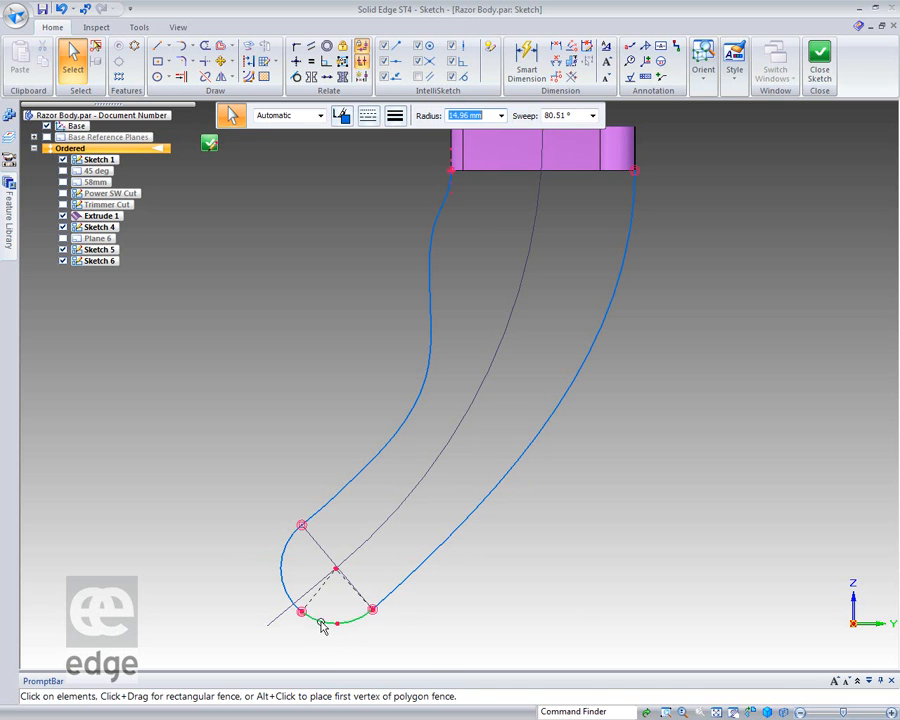
pyautogui.moveTo(295, 605); pyautogui.dragTo(291, 603)
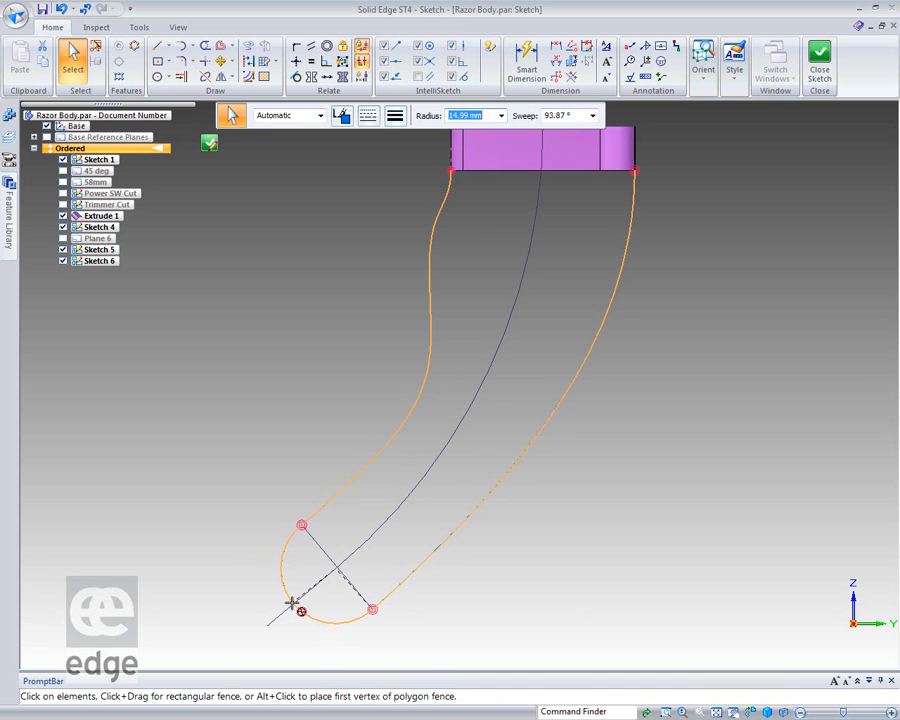
pyautogui.click(481, 592)
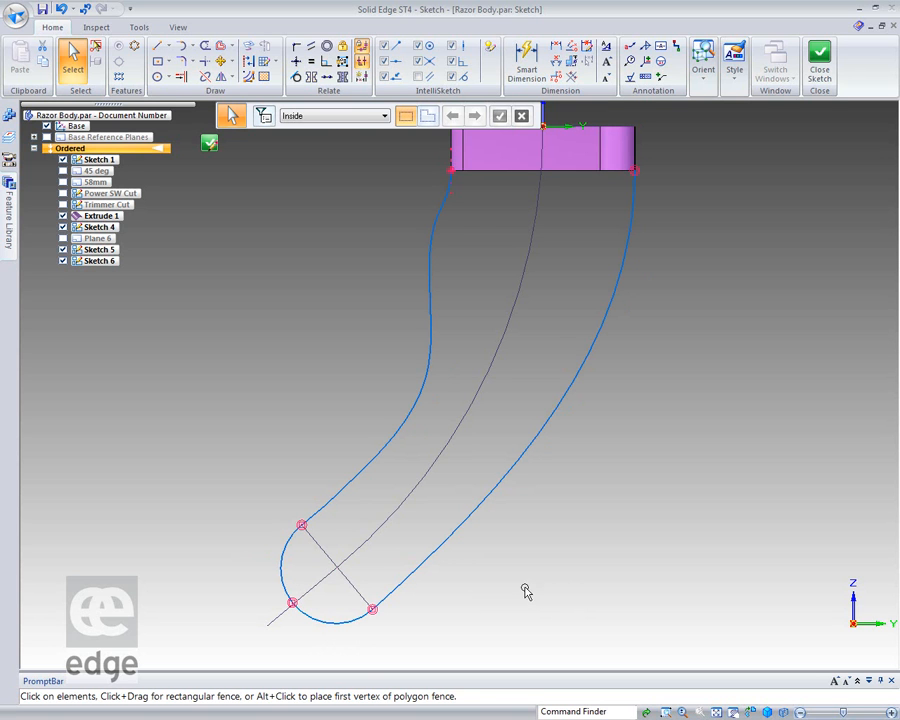
pyautogui.moveTo(573, 609)
pyautogui.mouseDown(button='middle')
pyautogui.moveTo(661, 565)
pyautogui.moveTo(607, 581)
pyautogui.moveTo(593, 601)
pyautogui.mouseUp(button='middle')
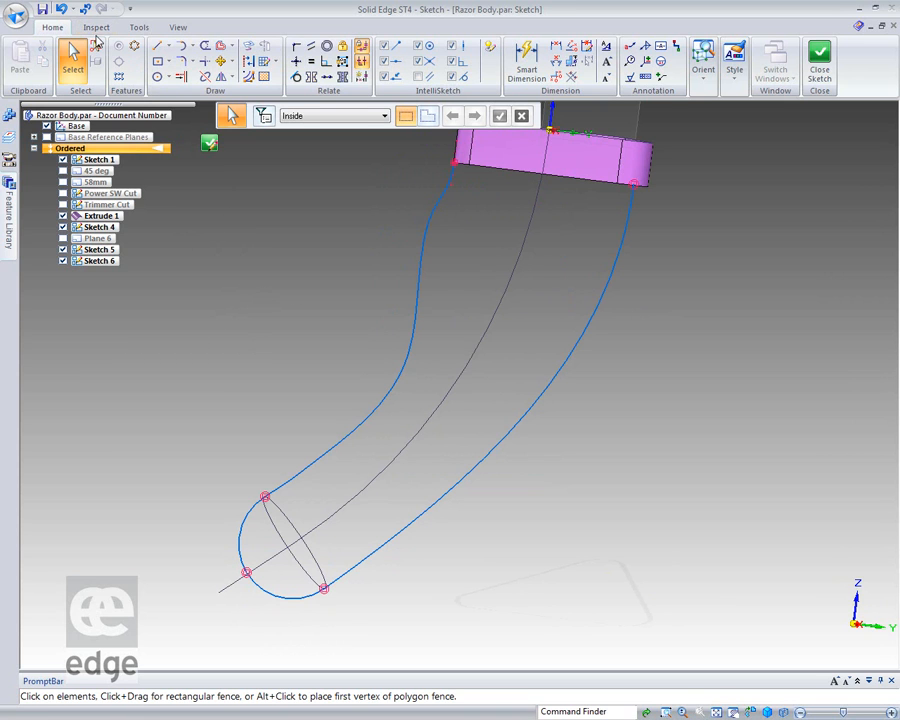
pyautogui.click(209, 146)
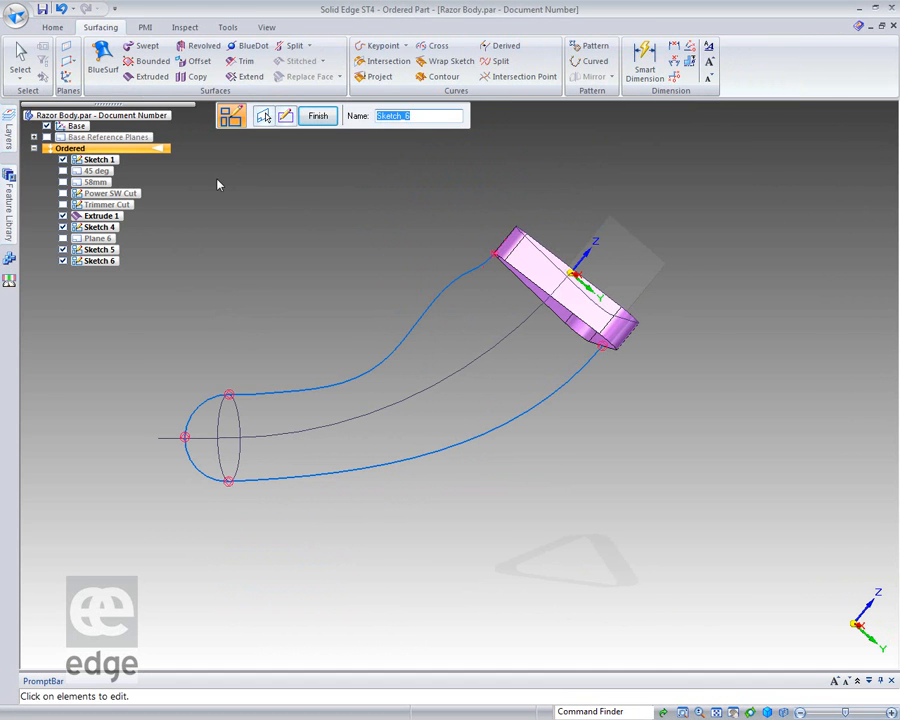
# Start a BlueSurf with the arcs' shared endpoint, the end ellipse and the lower edge of the extruded surface as cross sections.
pyautogui.click(102, 58)
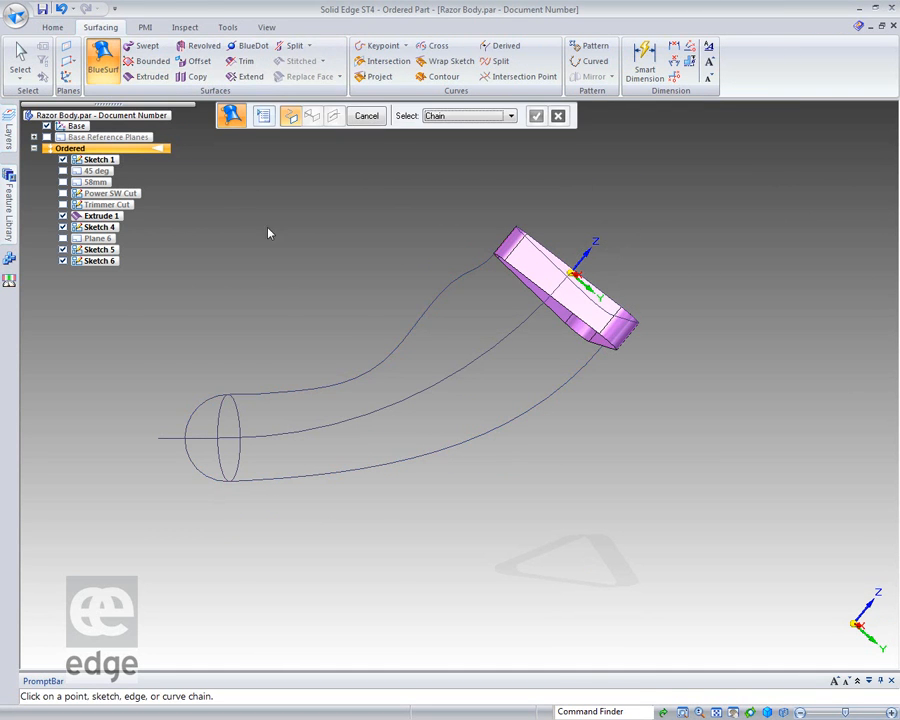
pyautogui.click(186, 444)
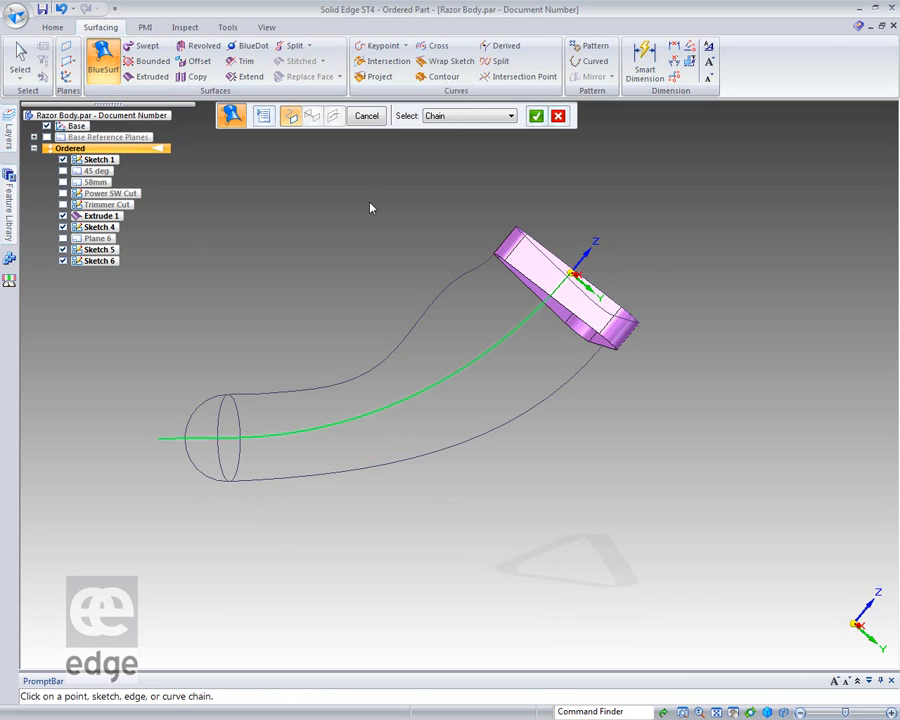
pyautogui.click(536, 116)
pyautogui.moveTo(276, 507); pyautogui.dragTo(201, 476, button='middle')
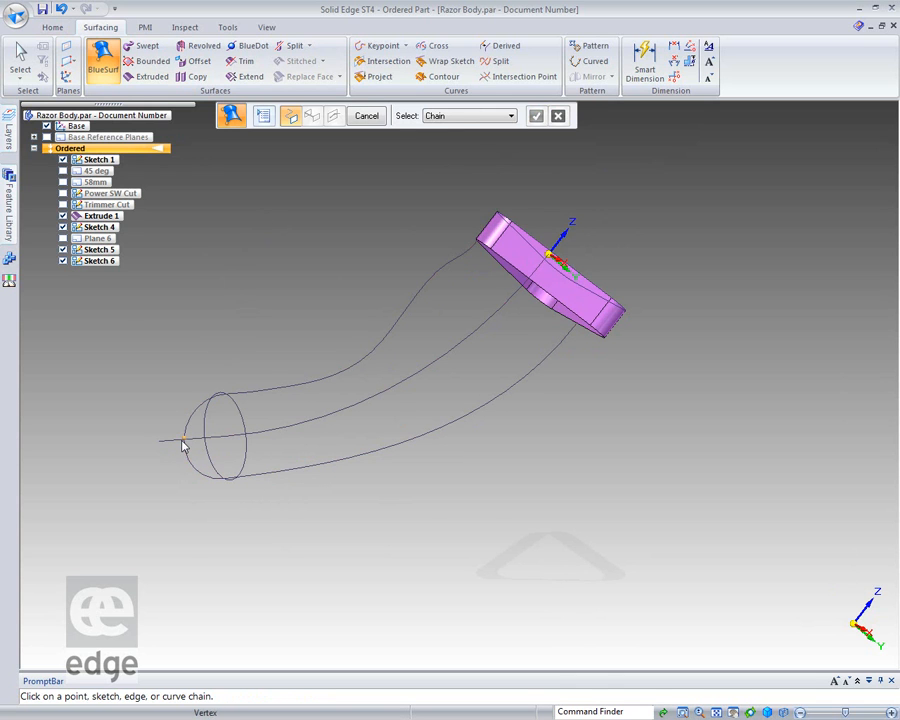
pyautogui.click(252, 460)
pyautogui.click(545, 318)
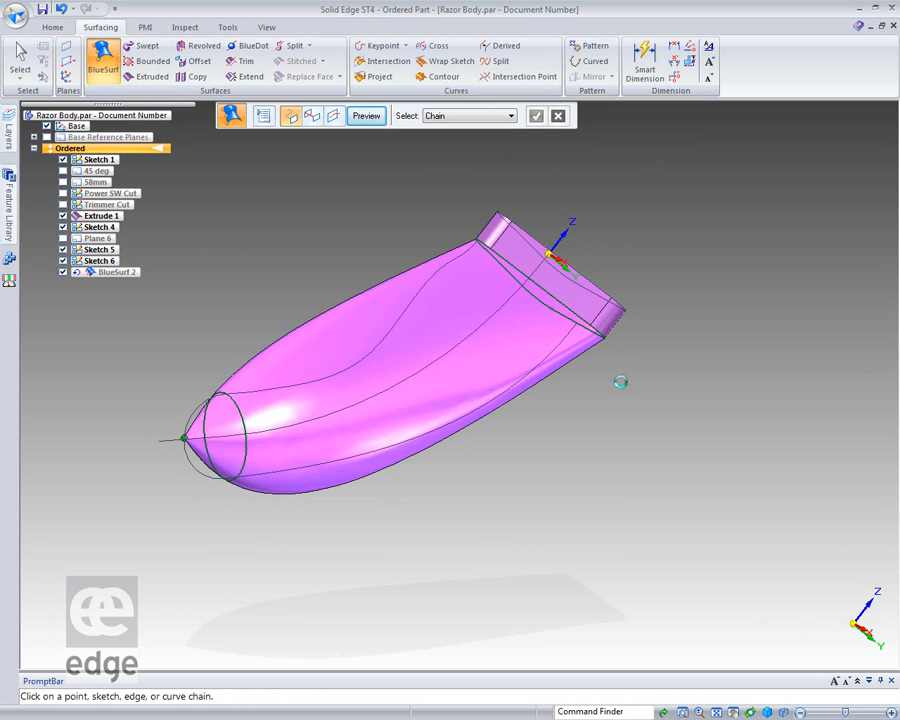
# Add the upper curve with its end arc as the BlueSurf's first guide curve, using Single selection.
pyautogui.click(312, 116)
pyautogui.click(511, 116)
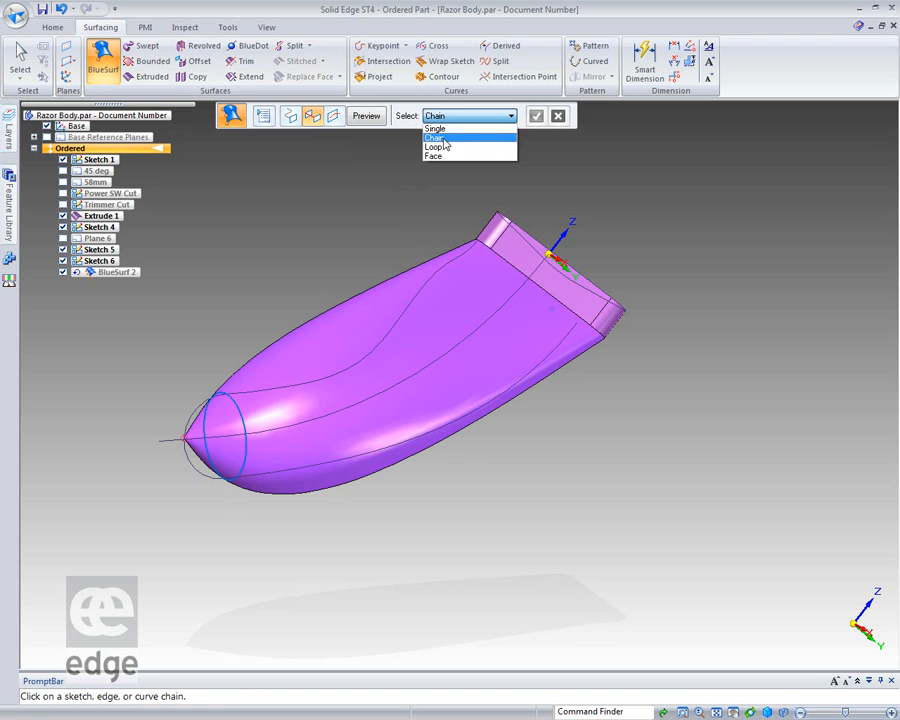
pyautogui.click(450, 128)
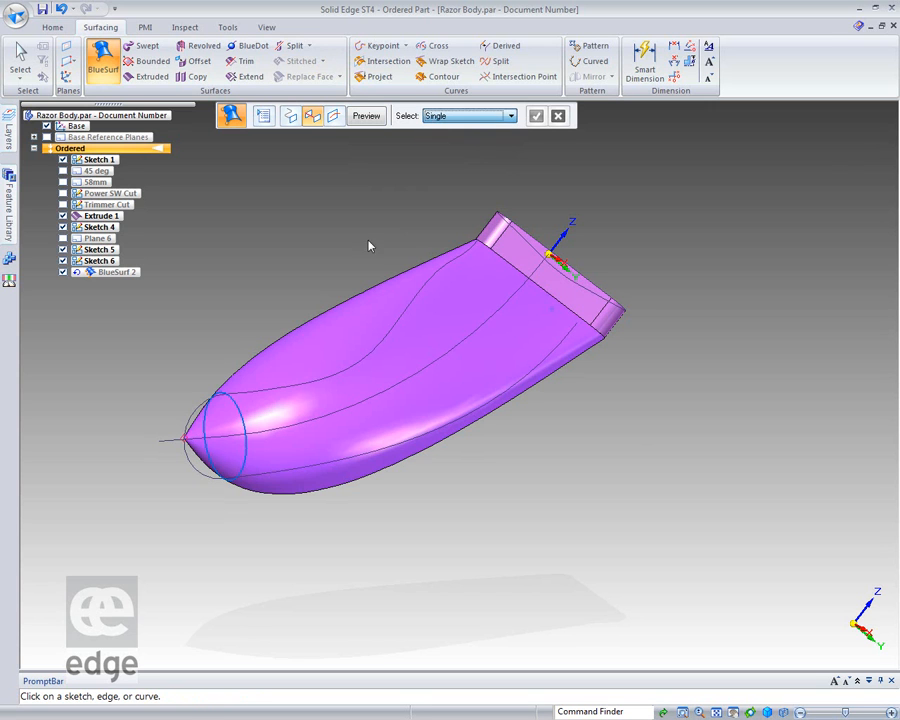
pyautogui.click(188, 428)
pyautogui.click(277, 390)
pyautogui.click(536, 117)
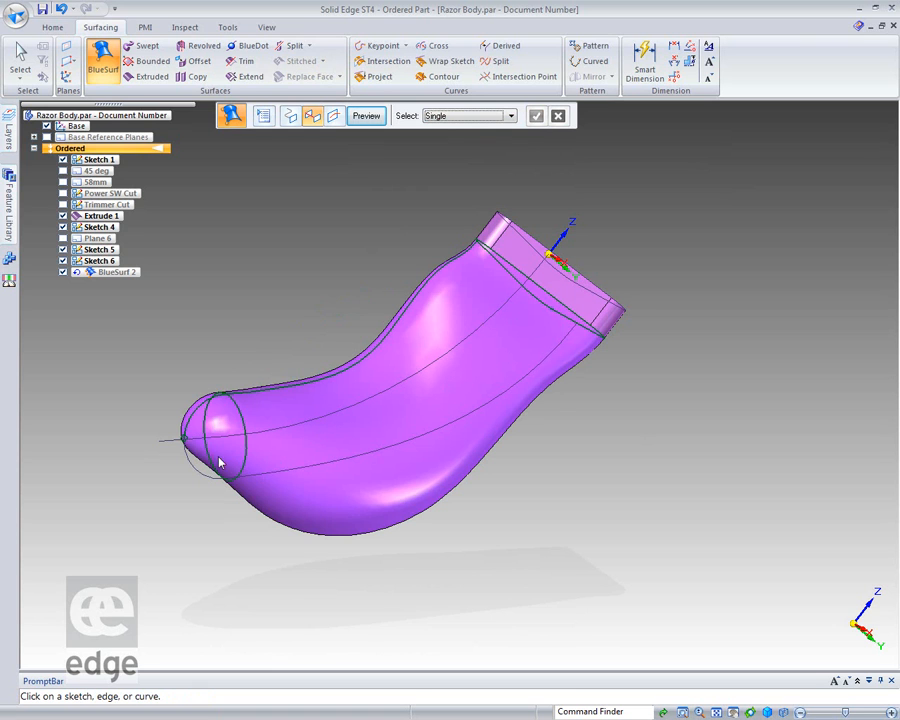
# Add the lower curve with its end arc as the second guide curve and finish the BlueSurf.
pyautogui.click(191, 465)
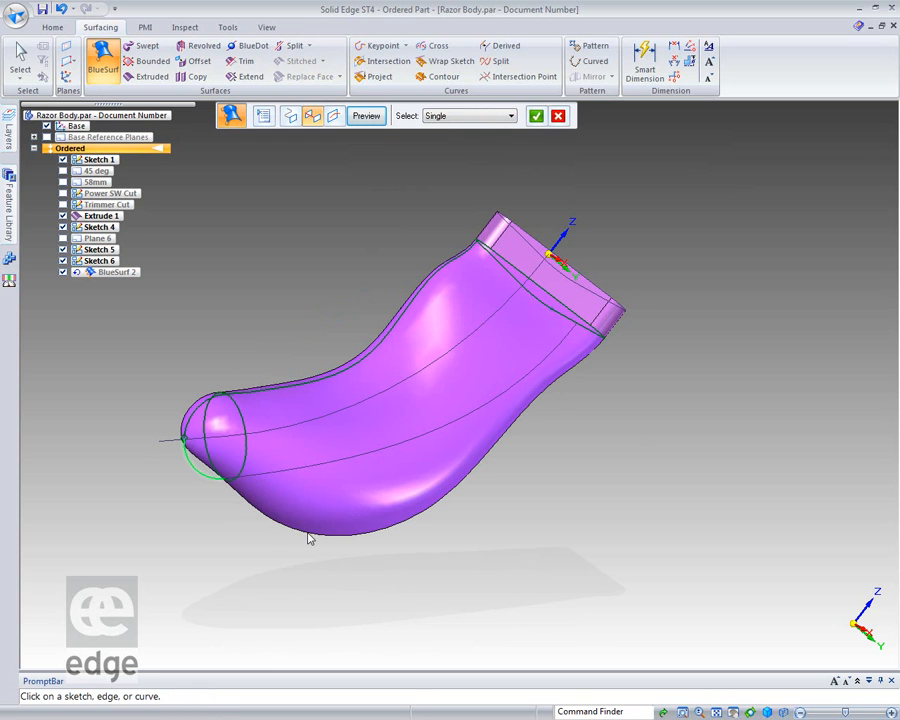
pyautogui.click(313, 466)
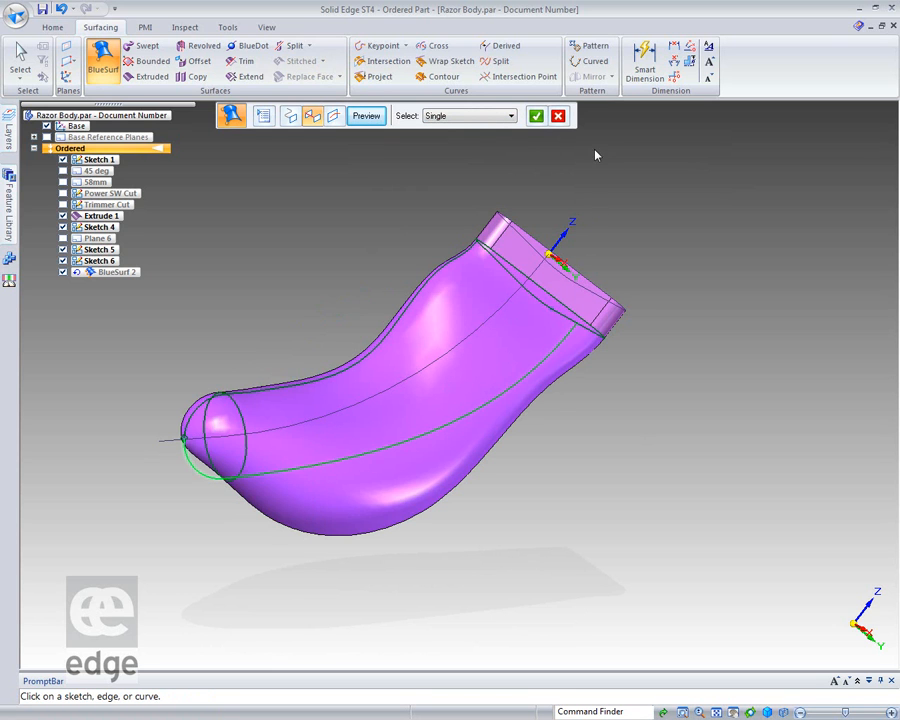
pyautogui.click(537, 117)
pyautogui.moveTo(605, 562); pyautogui.dragTo(627, 568, button='middle')
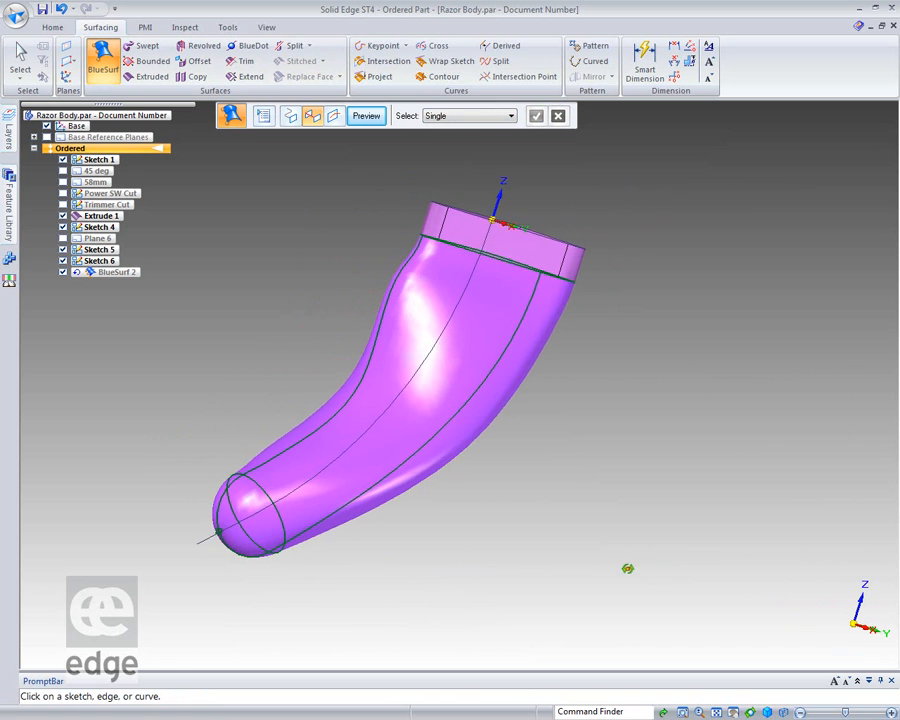
pyautogui.click(366, 117)
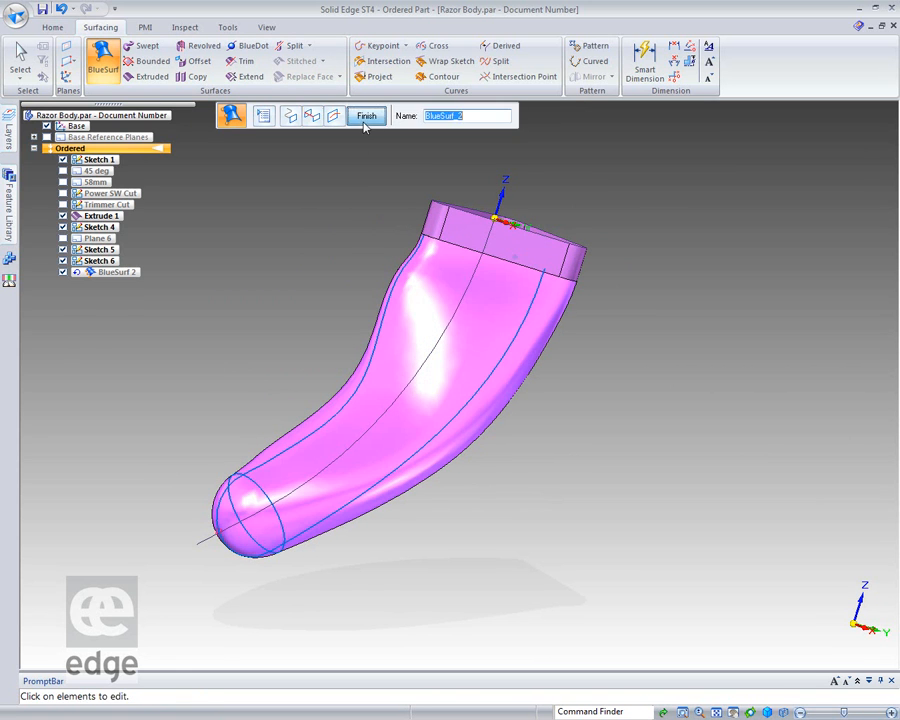
pyautogui.click(366, 117)
pyautogui.click(367, 116)
# Close the open triangular end of the extruded surface with a Bounded surface built from its rim edges.
pyautogui.moveTo(150, 386); pyautogui.dragTo(165, 420, button='middle')
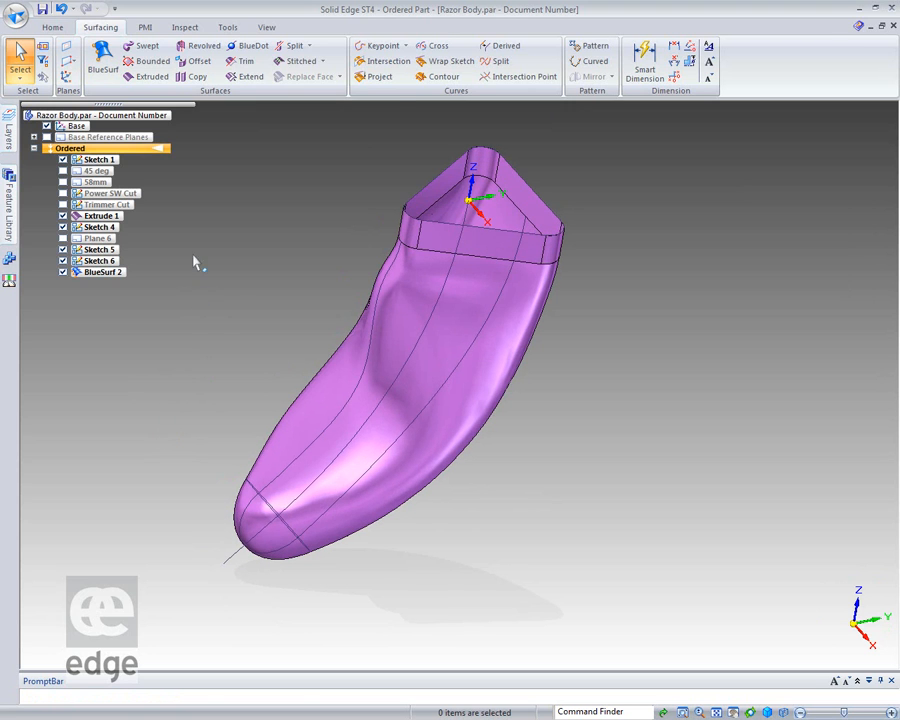
pyautogui.click(150, 61)
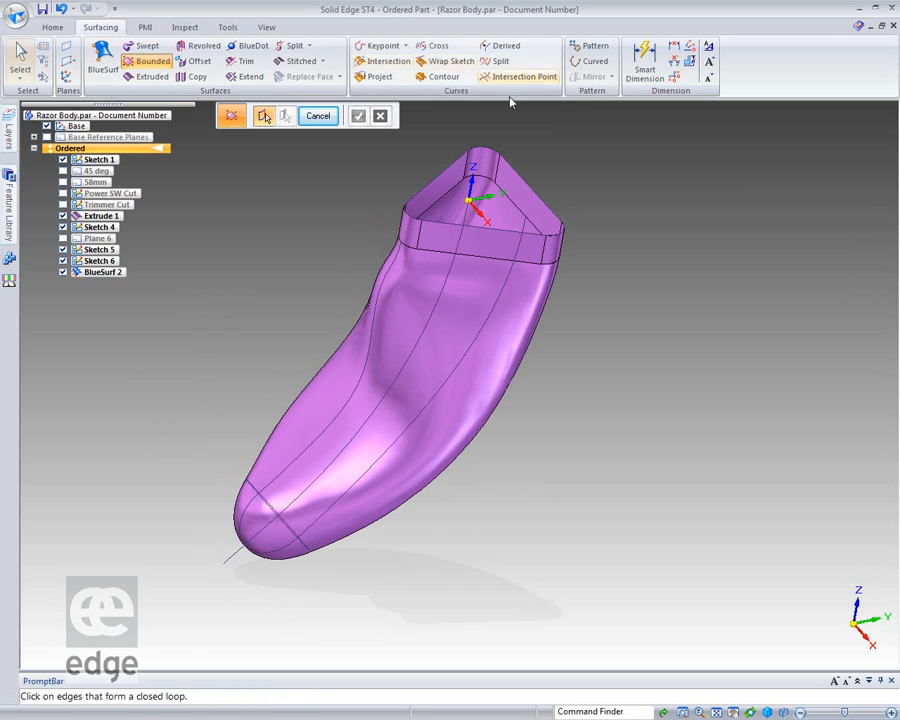
pyautogui.click(443, 180)
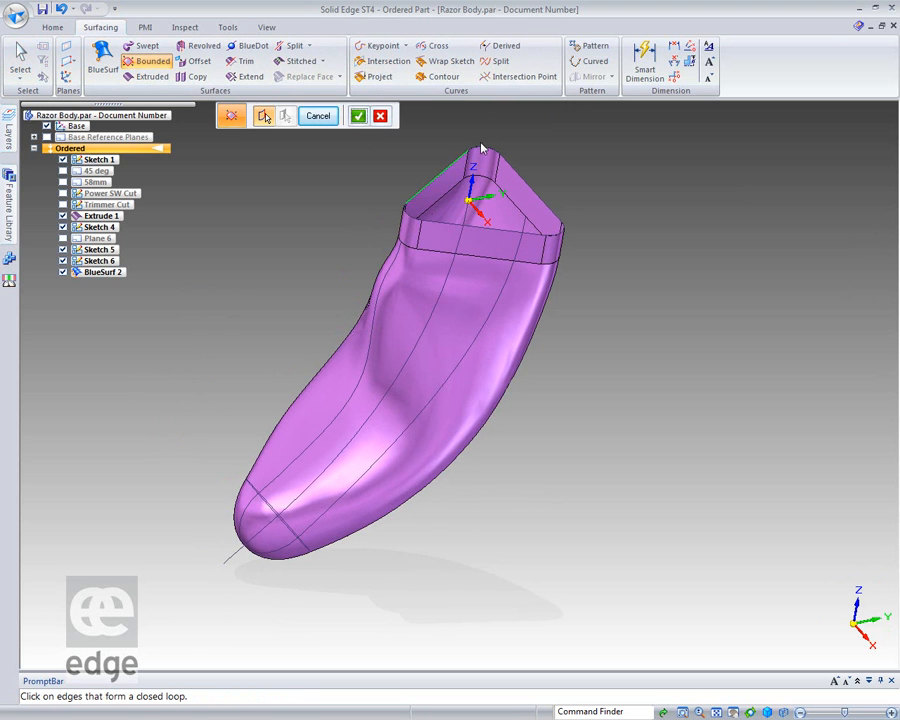
pyautogui.click(543, 191)
pyautogui.click(512, 235)
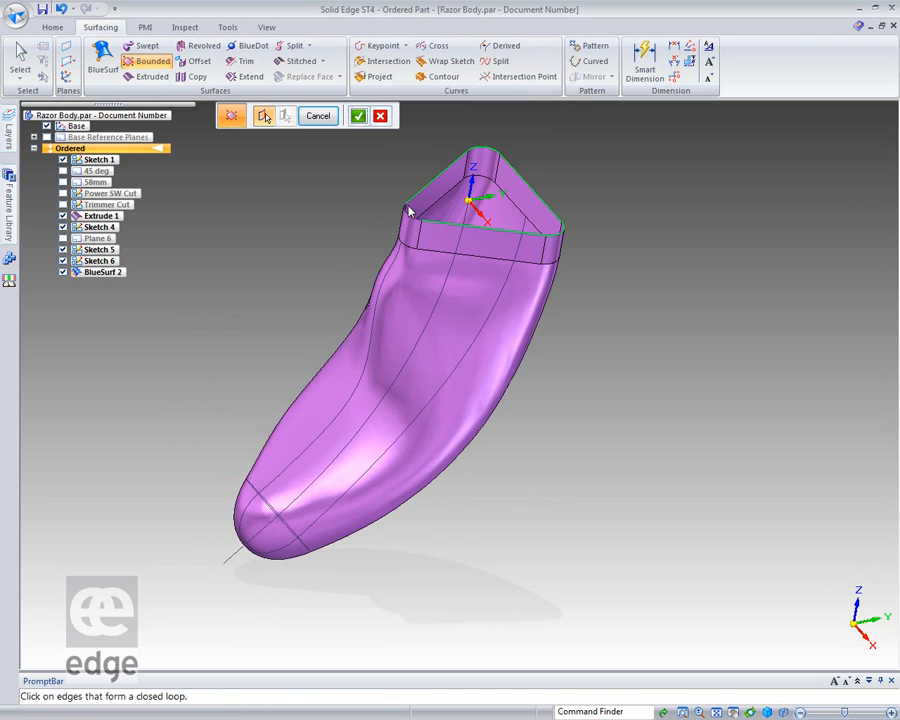
pyautogui.click(357, 116)
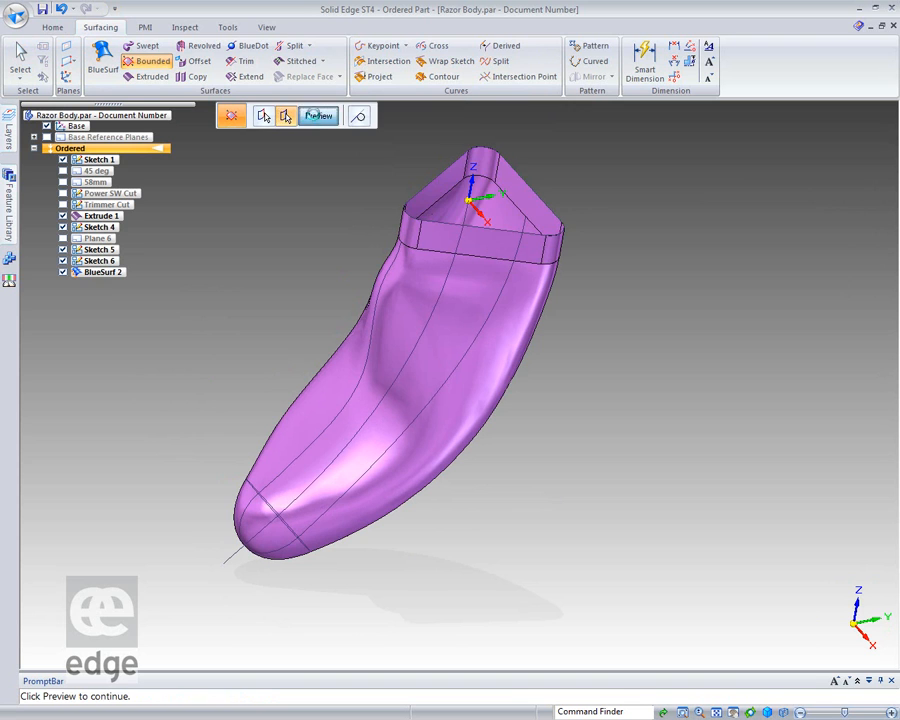
pyautogui.click(314, 116)
pyautogui.click(317, 116)
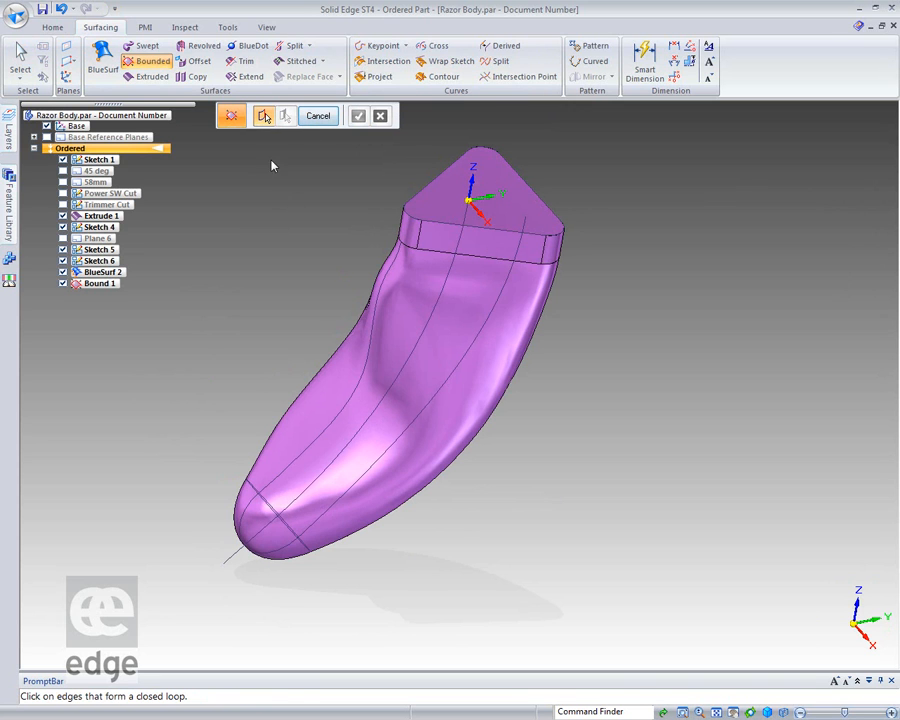
# Stitch the extruded surface, BlueSurf and bounded cap together and accept the resulting solid as the part's base feature.
pyautogui.click(297, 61)
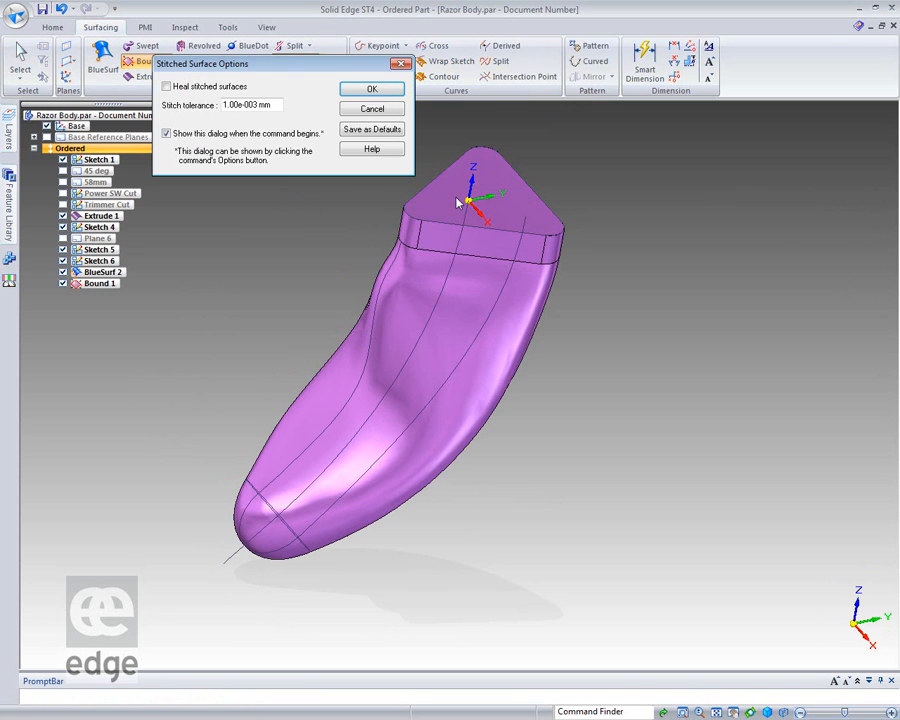
pyautogui.click(372, 88)
pyautogui.moveTo(790, 128); pyautogui.dragTo(116, 603)
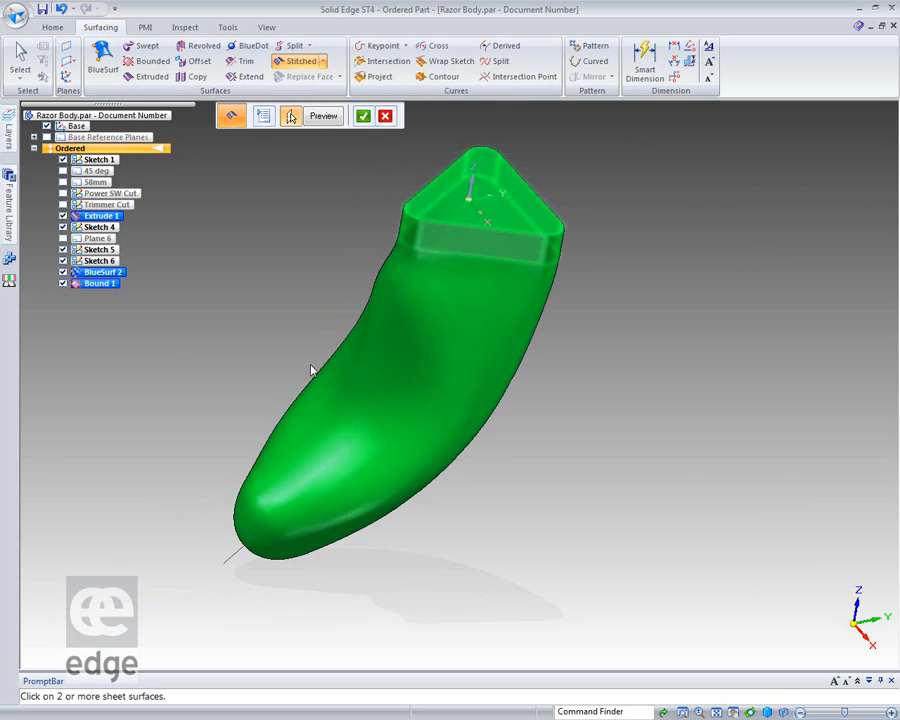
pyautogui.click(364, 117)
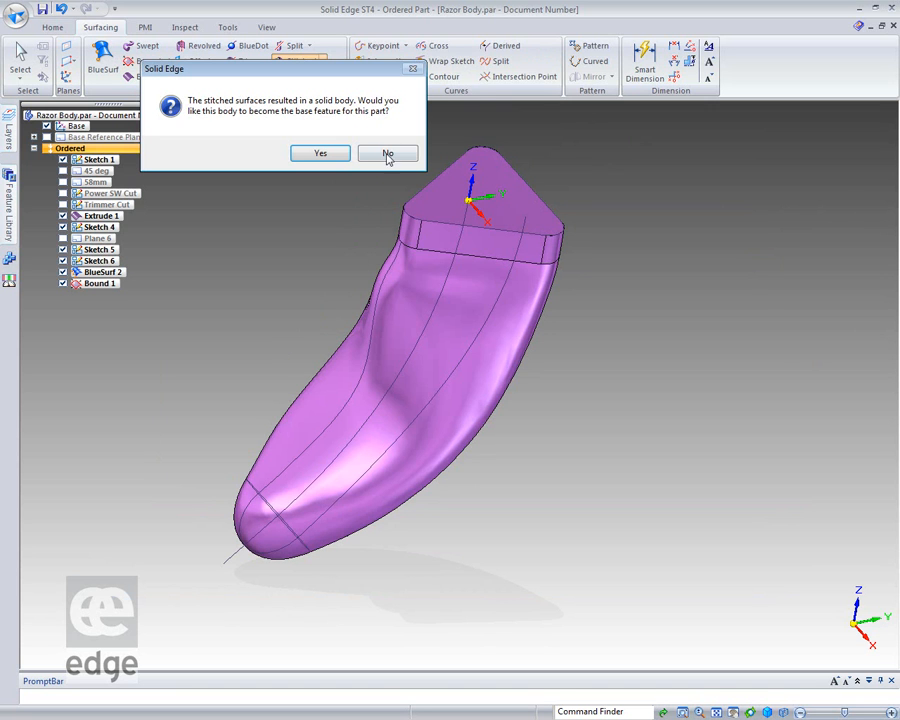
pyautogui.click(325, 154)
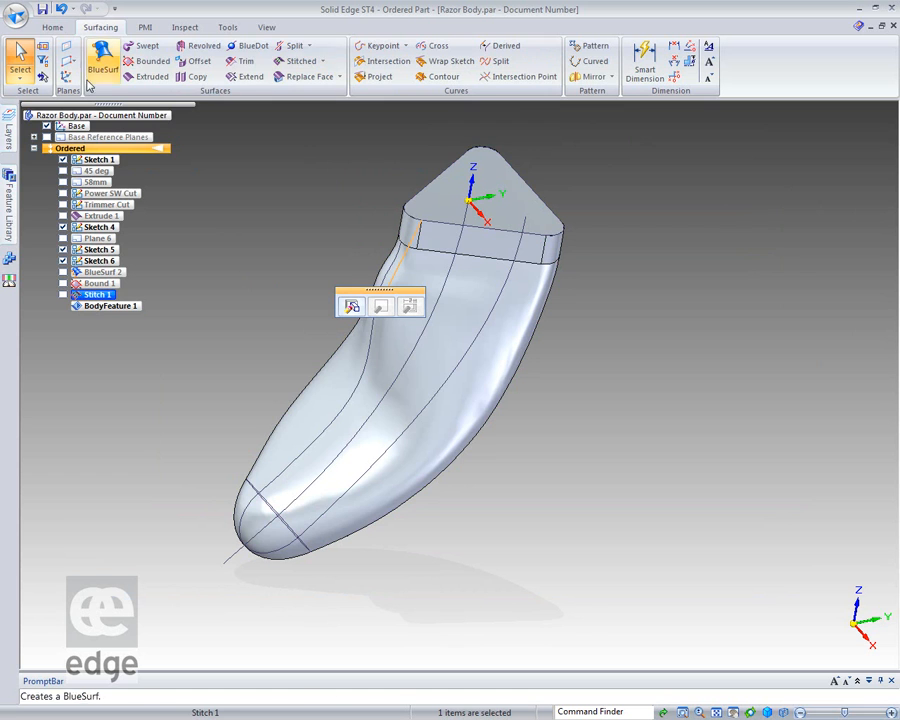
pyautogui.press('Escape')
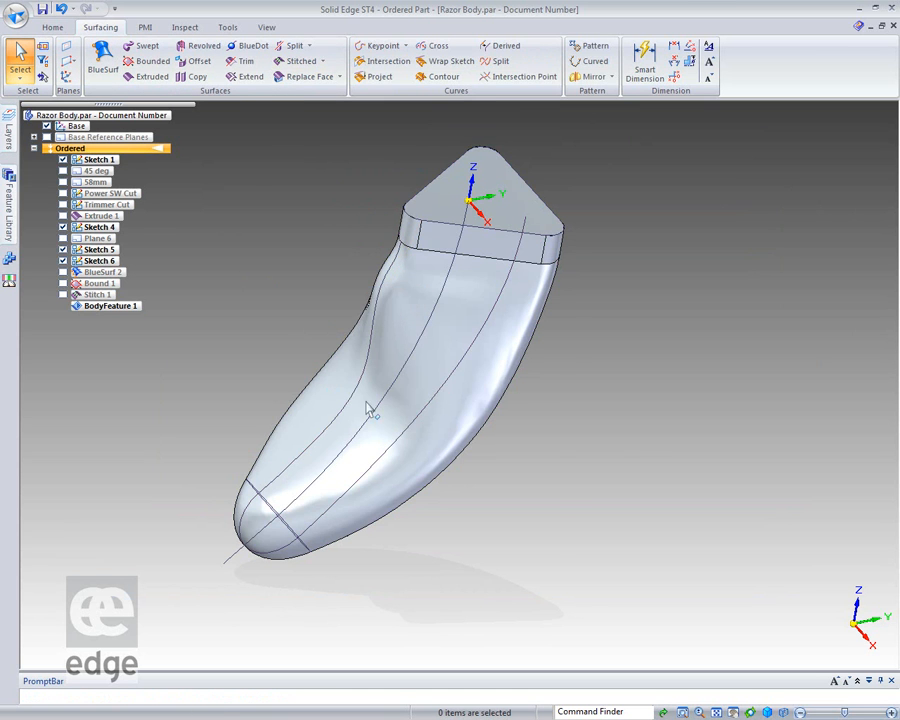
# Reshape the upper guide curve of Sketch 6 with Dynamic Edit by moving two of its control points.
pyautogui.moveTo(640, 462)
pyautogui.mouseDown(button='middle')
pyautogui.moveTo(612, 442)
pyautogui.moveTo(629, 416)
pyautogui.moveTo(629, 388)
pyautogui.mouseUp(button='middle')
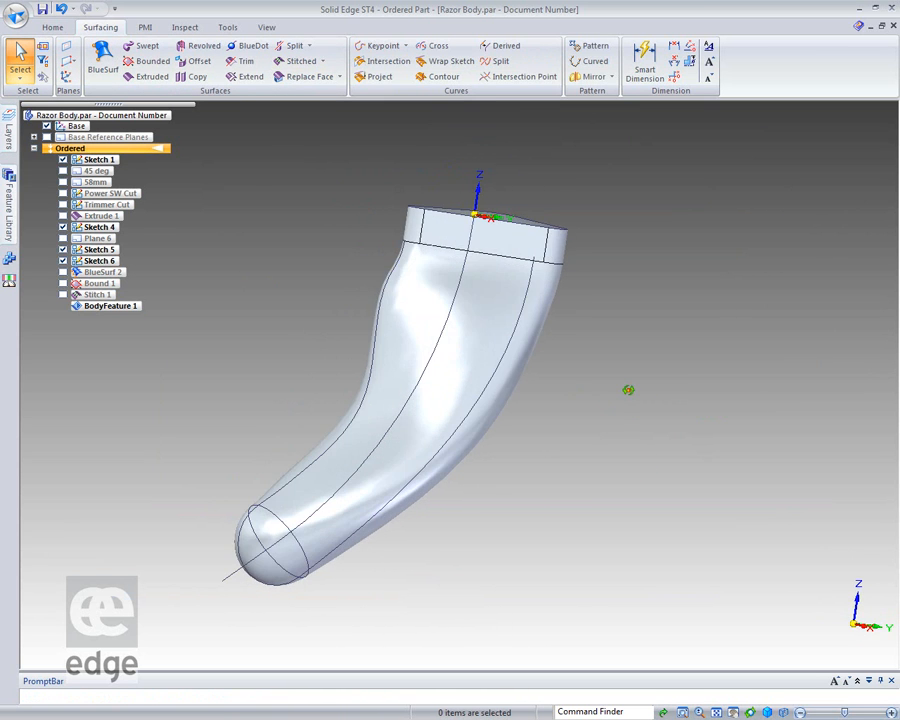
pyautogui.click(366, 410)
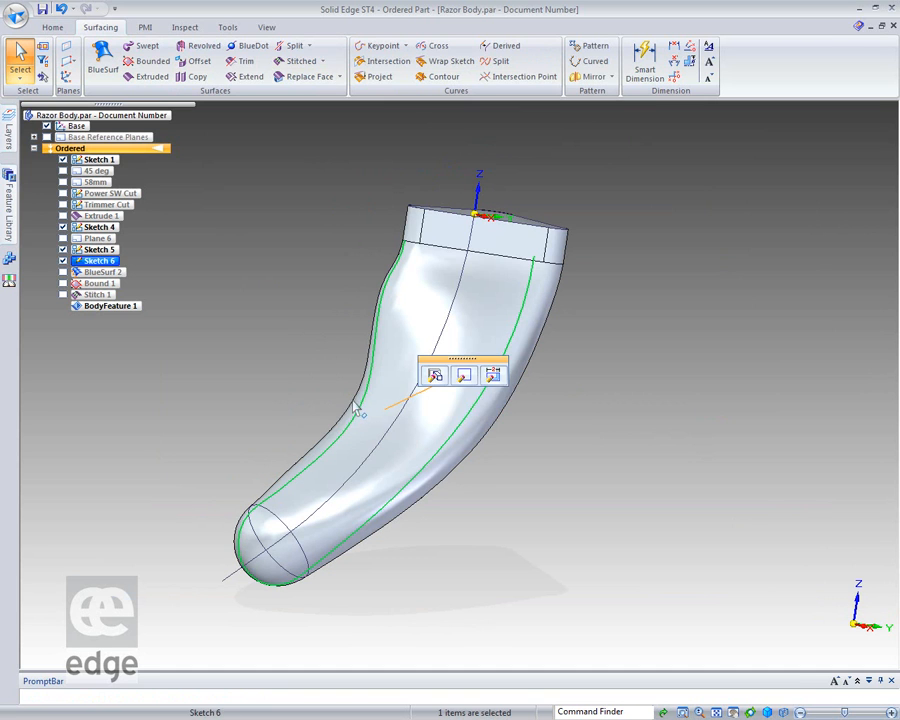
pyautogui.click(491, 375)
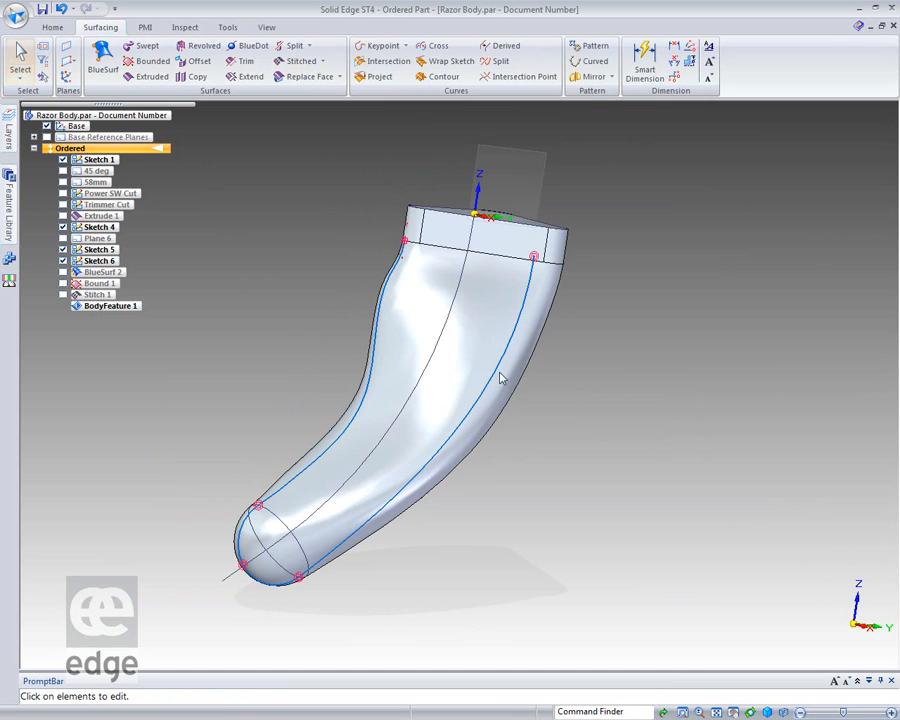
pyautogui.click(384, 328)
pyautogui.moveTo(384, 412); pyautogui.dragTo(396, 412)
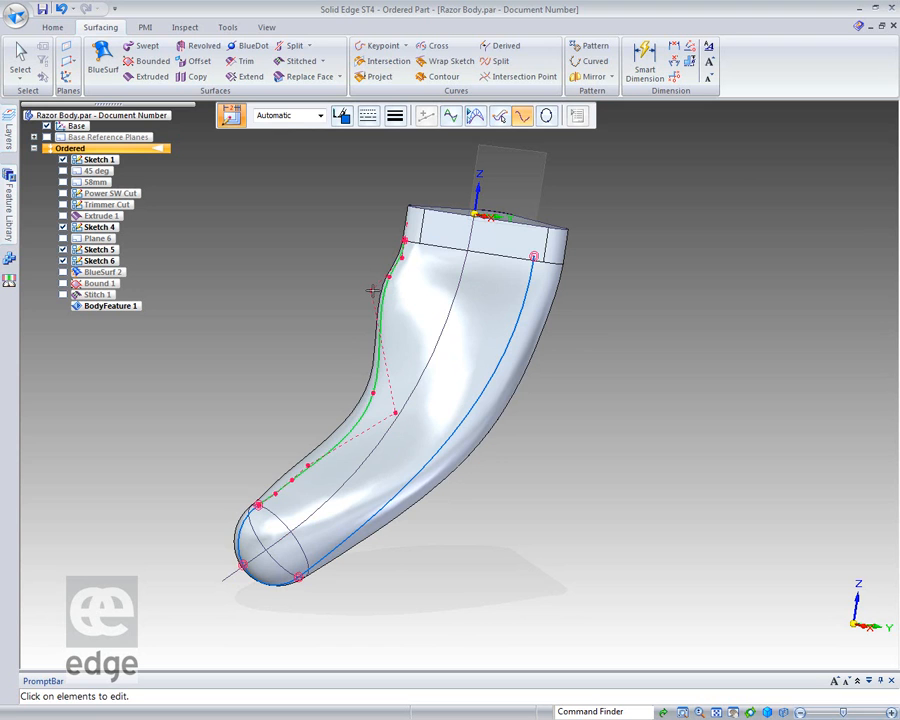
pyautogui.moveTo(373, 291); pyautogui.dragTo(375, 293)
pyautogui.press('Escape')
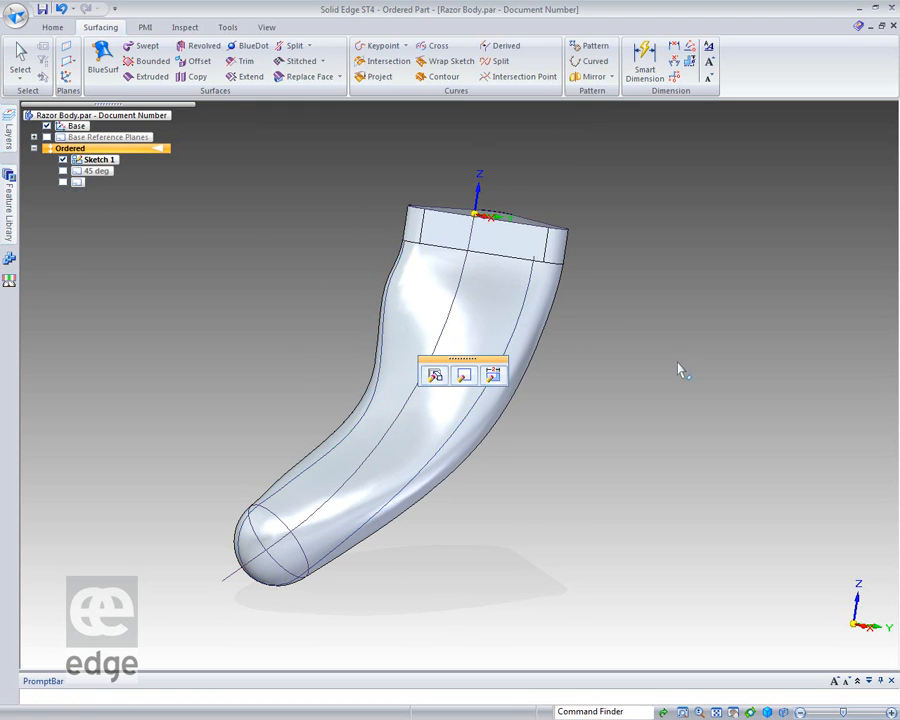
pyautogui.moveTo(697, 378)
pyautogui.mouseDown(button='middle')
pyautogui.moveTo(756, 455)
pyautogui.moveTo(687, 424)
pyautogui.moveTo(659, 358)
pyautogui.moveTo(733, 420)
pyautogui.moveTo(835, 343)
pyautogui.moveTo(633, 421)
pyautogui.moveTo(757, 394)
pyautogui.moveTo(748, 395)
pyautogui.mouseUp(button='middle')
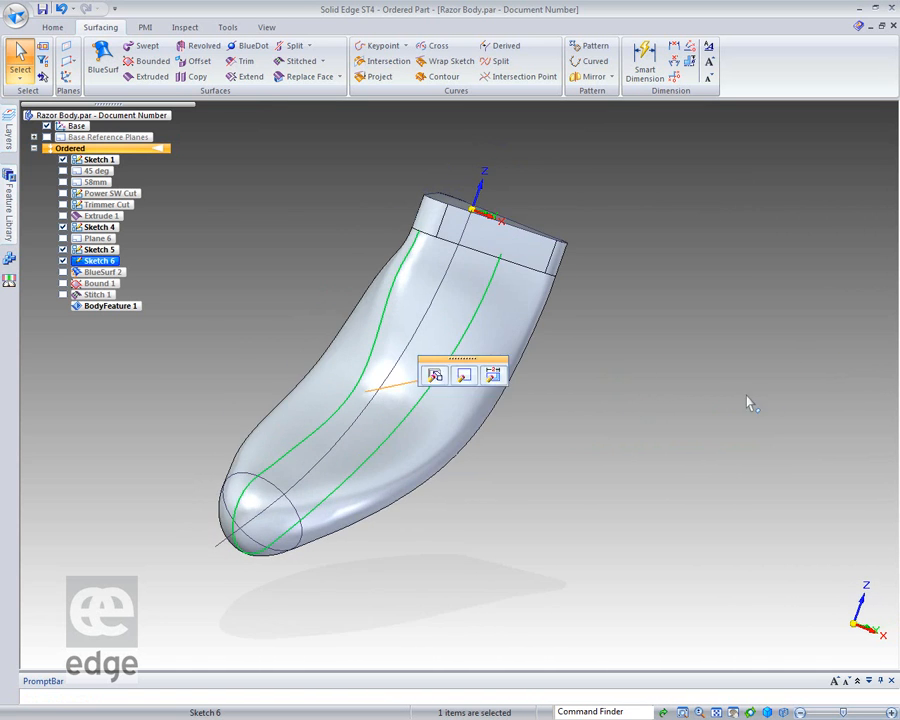
pyautogui.click(747, 394)
# Close the razor body part and open the recent assembly G:\SE_Files\ASM_01_00001.asm.
pyautogui.moveTo(177, 253)
pyautogui.mouseDown(button='middle')
pyautogui.moveTo(226, 265)
pyautogui.moveTo(297, 187)
pyautogui.moveTo(215, 307)
pyautogui.moveTo(169, 266)
pyautogui.moveTo(213, 133)
pyautogui.moveTo(191, 195)
pyautogui.moveTo(173, 307)
pyautogui.moveTo(659, 364)
pyautogui.moveTo(569, 348)
pyautogui.moveTo(350, 350)
pyautogui.moveTo(471, 359)
pyautogui.moveTo(683, 346)
pyautogui.moveTo(713, 297)
pyautogui.moveTo(719, 326)
pyautogui.moveTo(667, 356)
pyautogui.moveTo(635, 327)
pyautogui.moveTo(739, 337)
pyautogui.moveTo(679, 358)
pyautogui.mouseUp(button='middle')
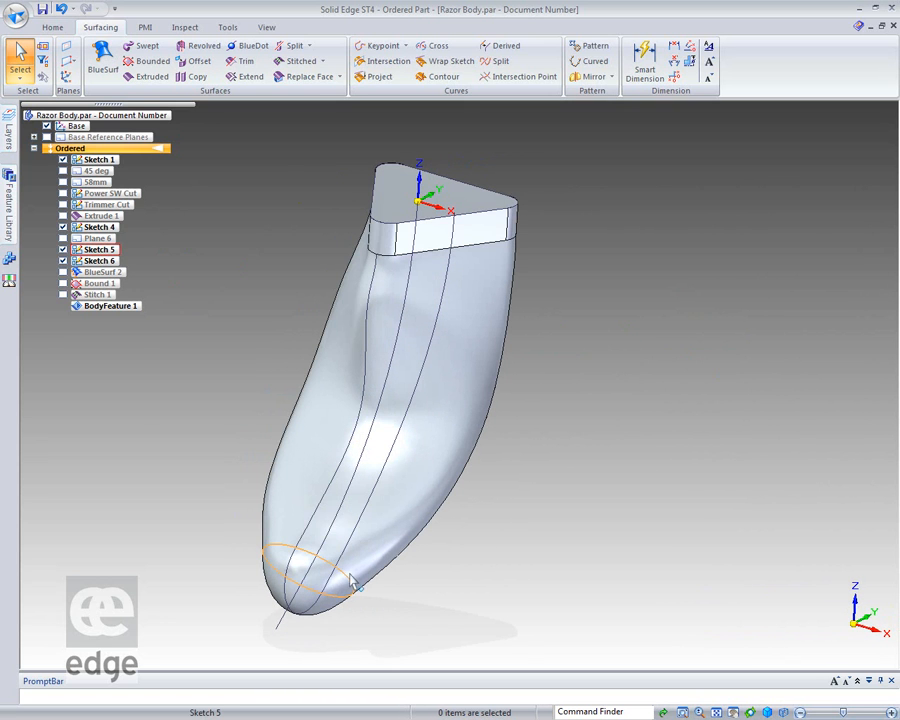
pyautogui.moveTo(649, 422); pyautogui.dragTo(610, 368, button='middle')
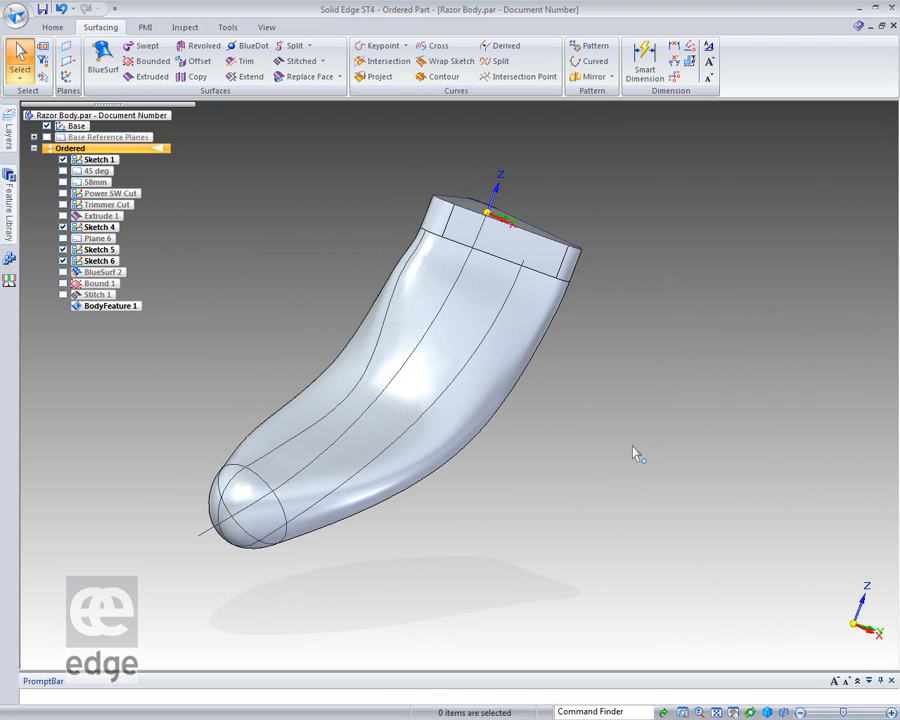
pyautogui.click(894, 27)
pyautogui.click(456, 425)
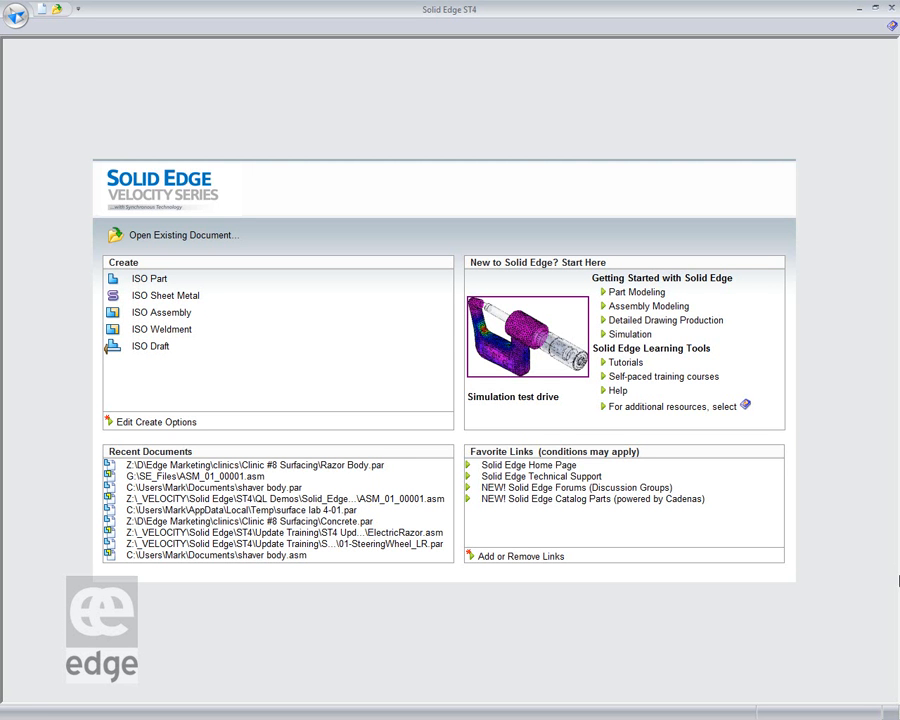
pyautogui.click(240, 476)
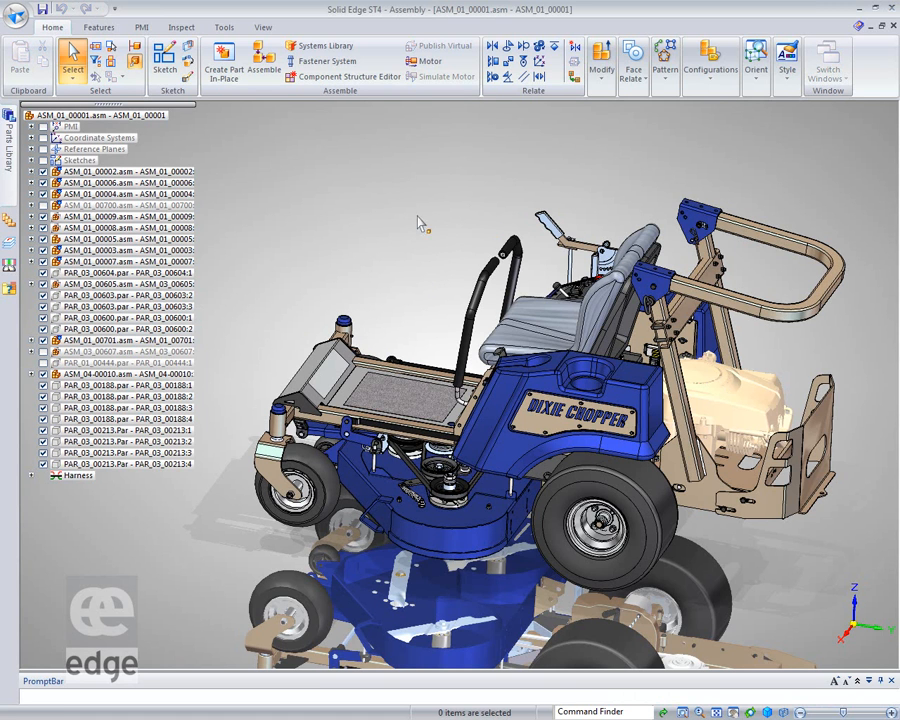
# Apply the 02-Engine Cover display configuration to the mower assembly.
pyautogui.click(710, 70)
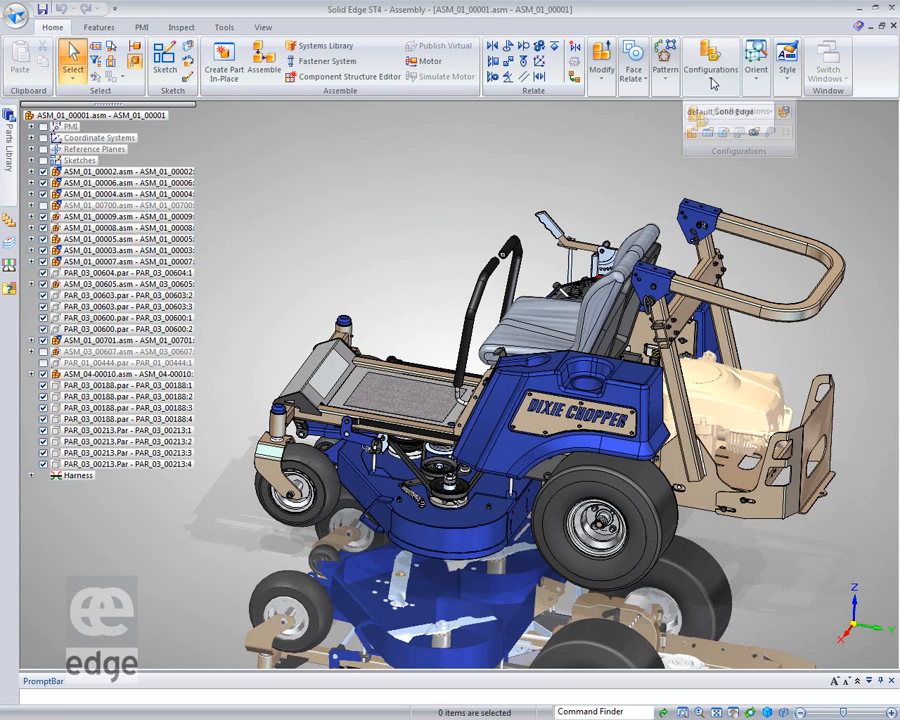
pyautogui.click(768, 113)
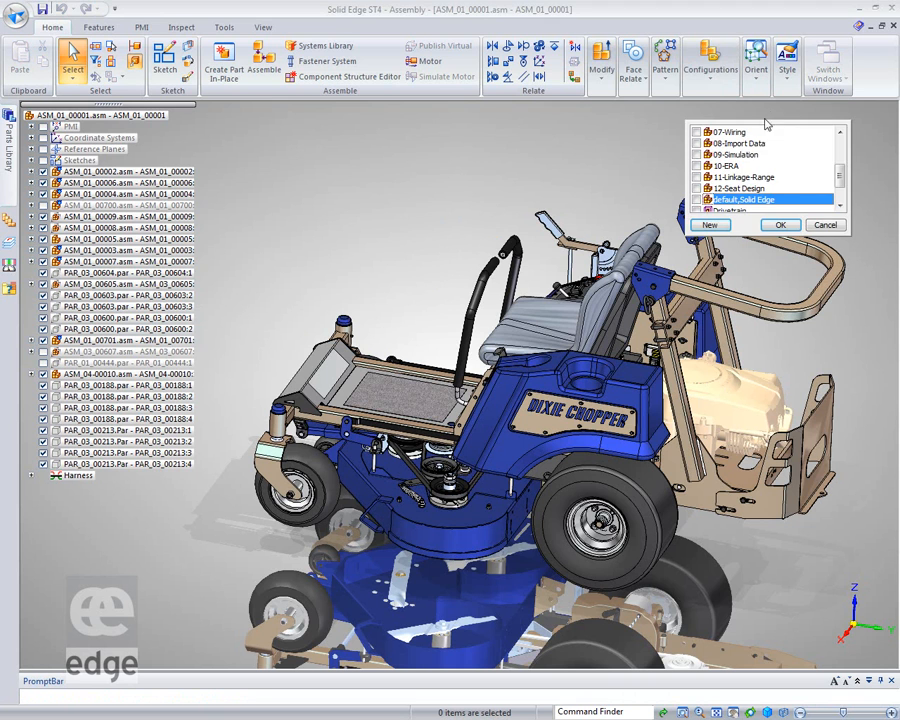
pyautogui.scroll(3, 823, 167)
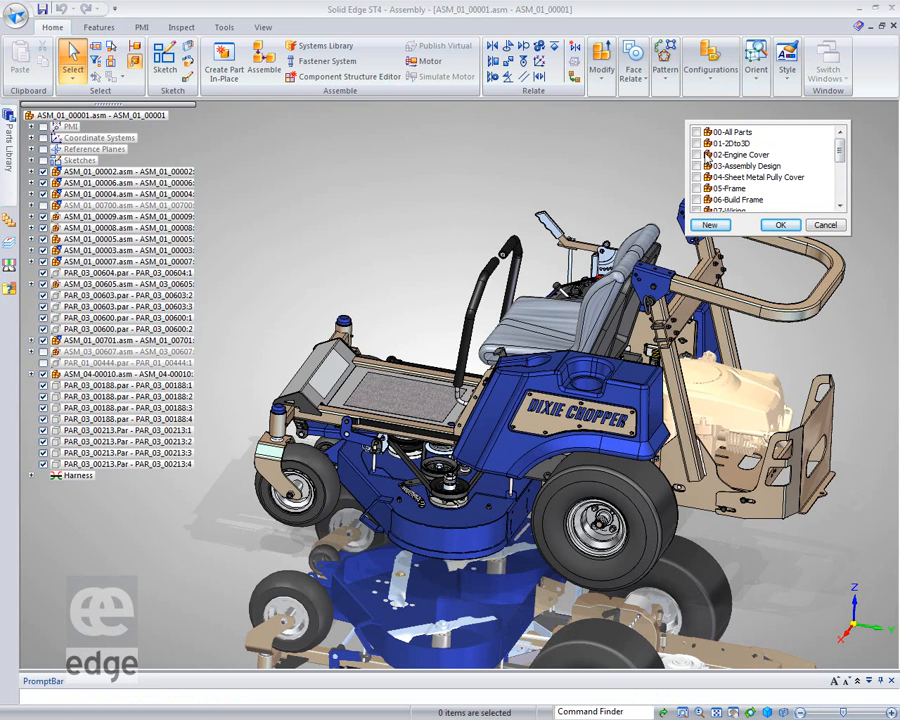
pyautogui.click(708, 155)
pyautogui.click(796, 227)
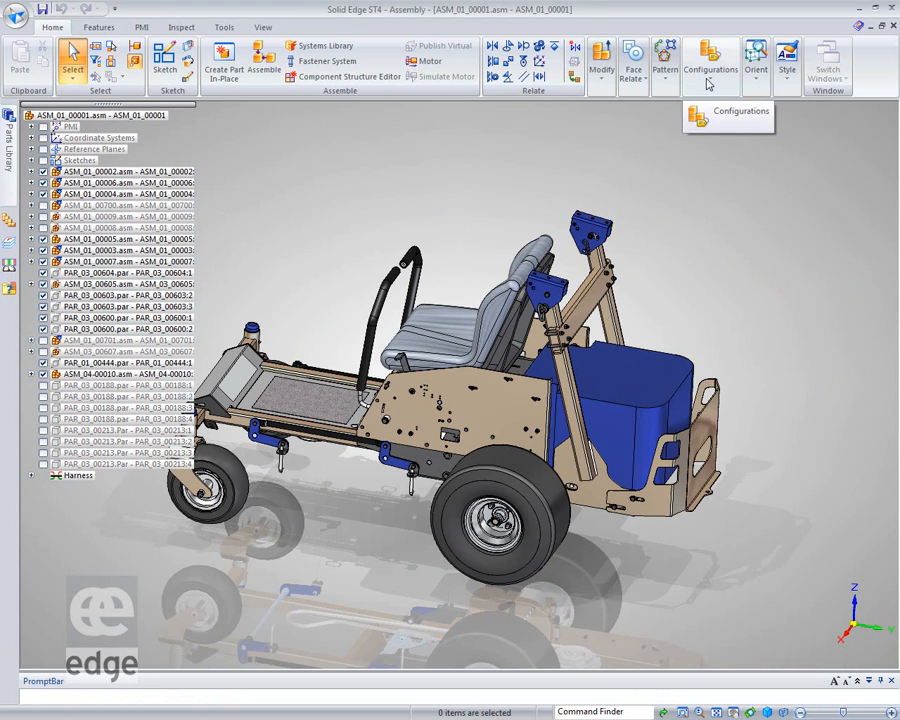
# Open the engine cover part PAR_01_00444.par for in-place editing within the assembly.
pyautogui.moveTo(826, 277); pyautogui.dragTo(760, 245, button='middle')
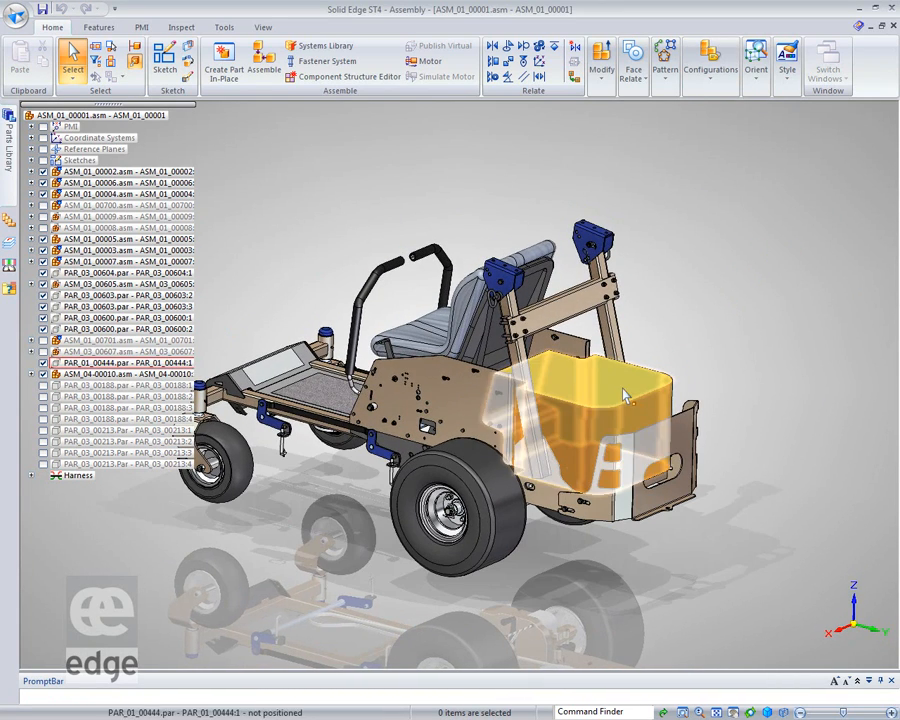
pyautogui.click(125, 362)
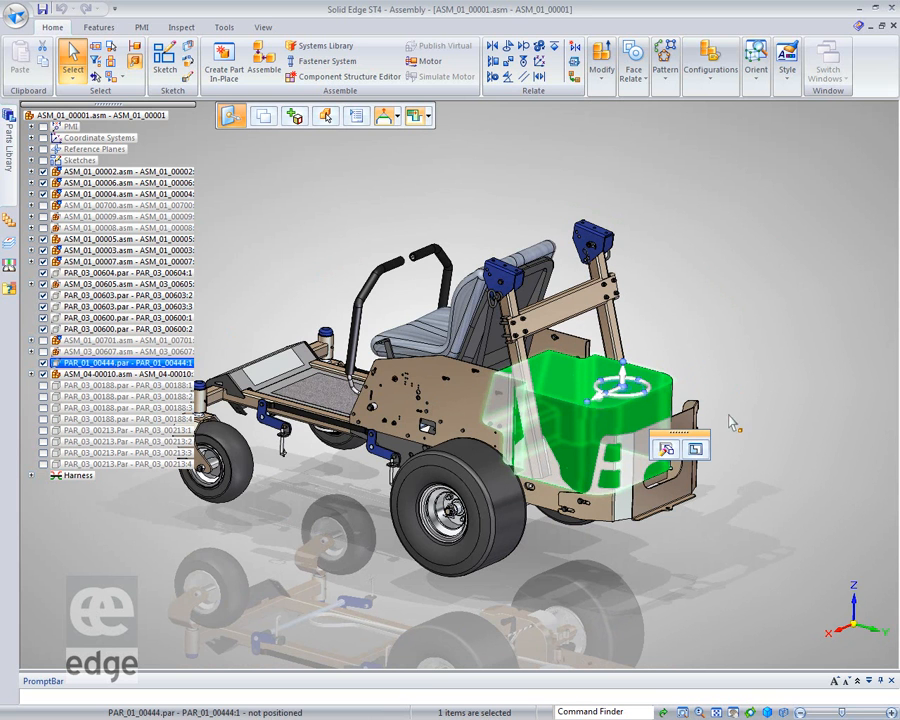
pyautogui.click(697, 449)
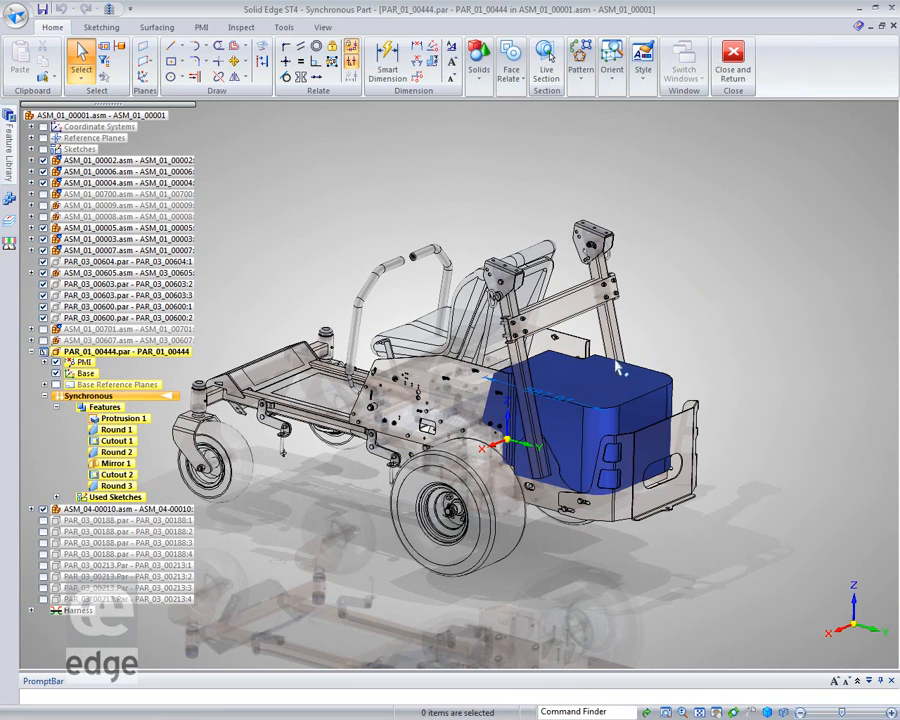
# Move the top face of the engine cover upward by 100 mm.
pyautogui.click(598, 386)
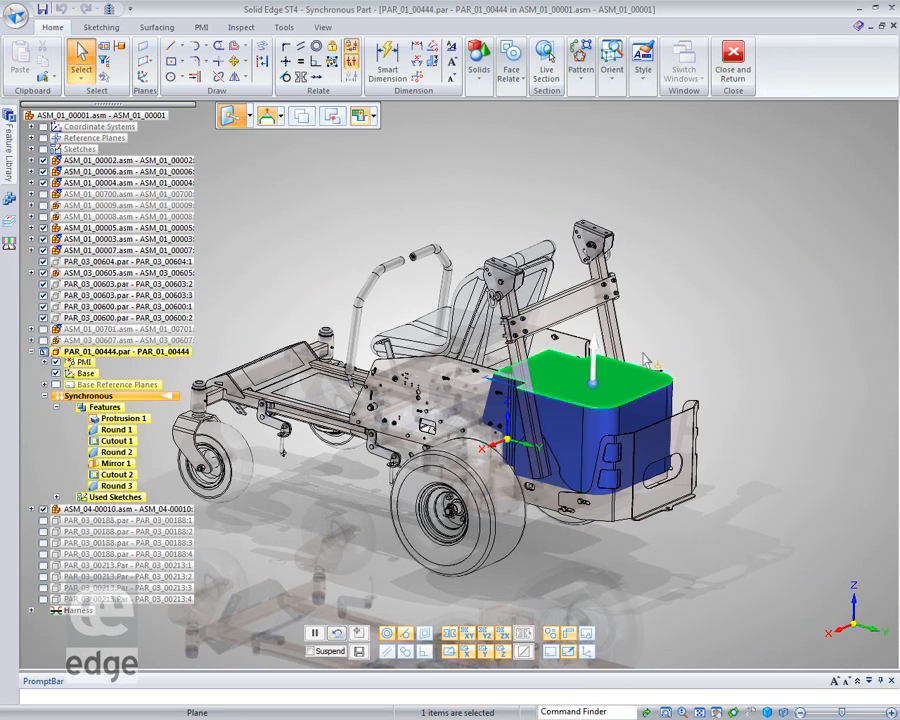
pyautogui.click(594, 366)
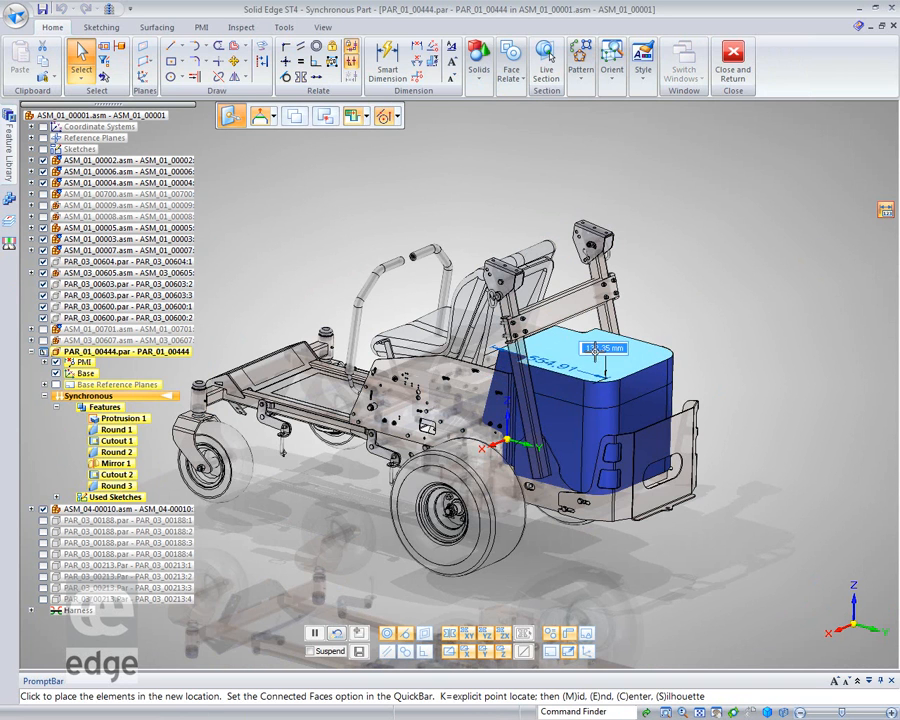
pyautogui.write('100')
pyautogui.press('Return')
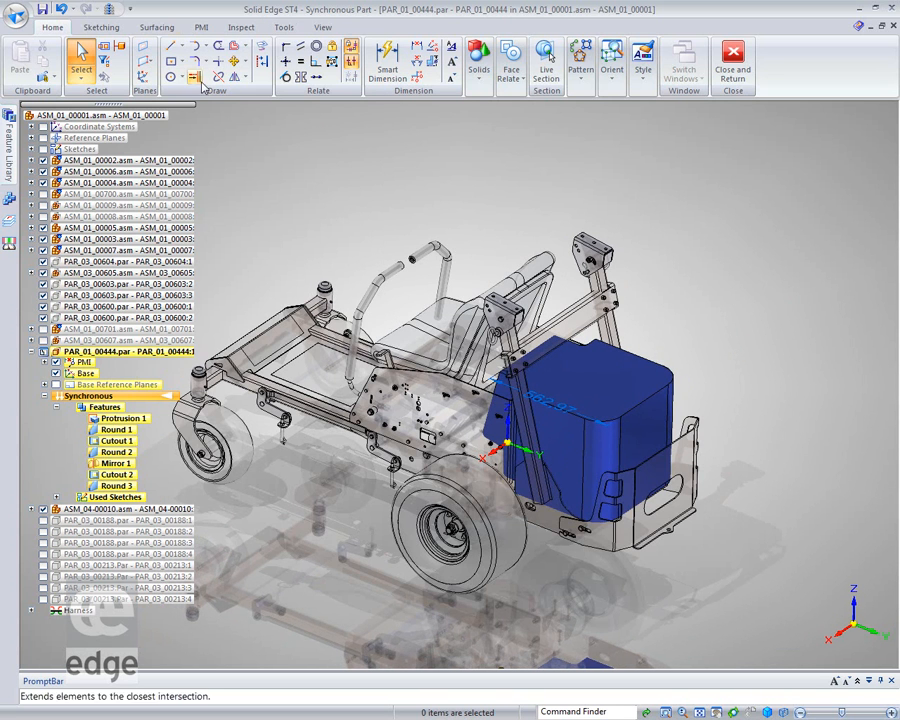
# Hide the other assembly components around the engine cover.
pyautogui.click(110, 10)
pyautogui.moveTo(456, 241); pyautogui.dragTo(398, 198, button='middle')
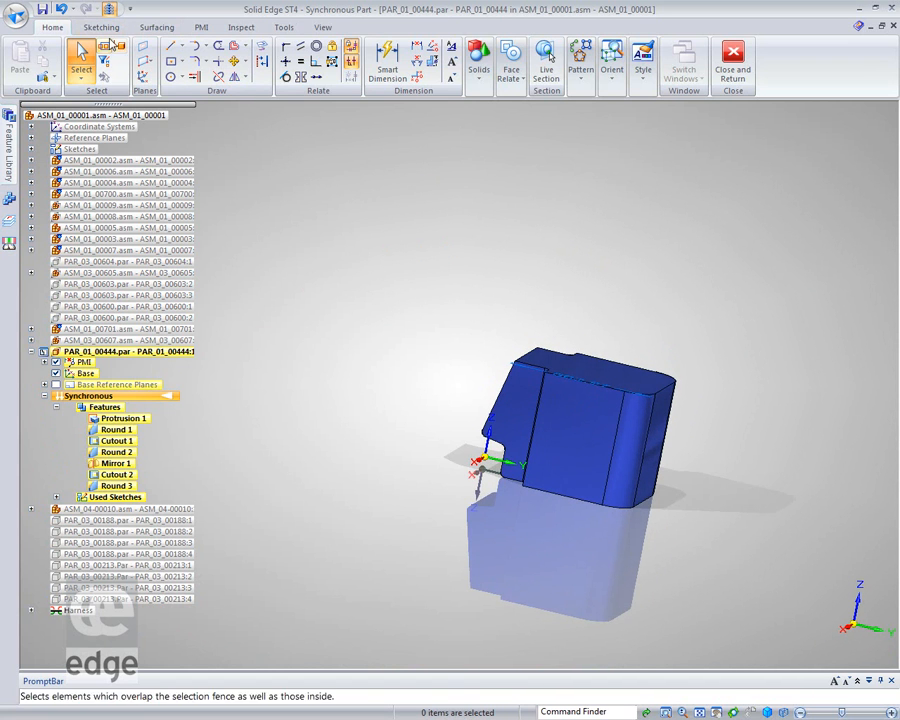
pyautogui.click(101, 27)
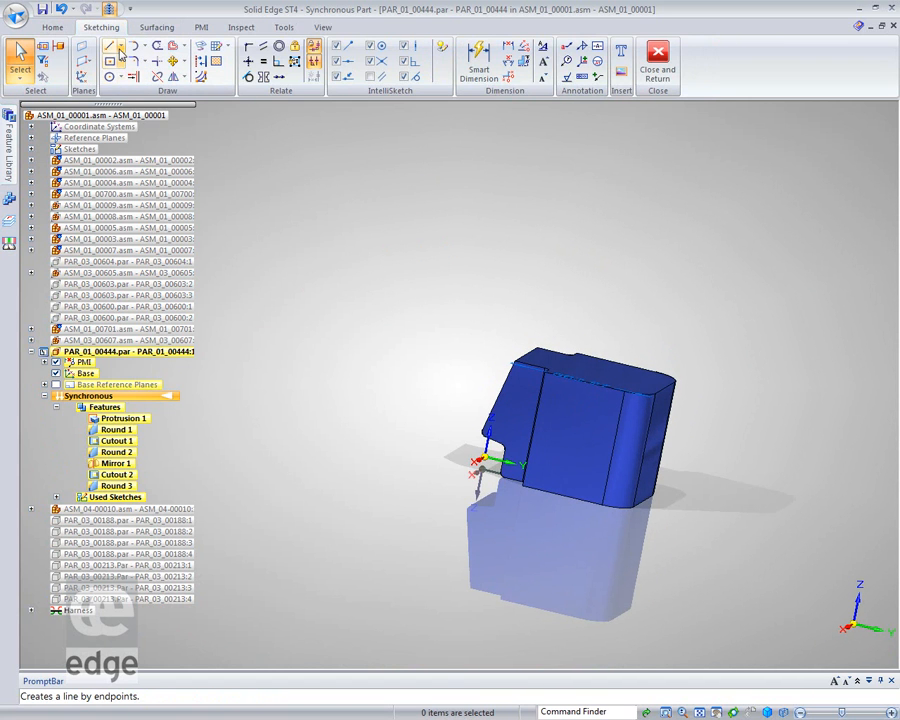
pyautogui.click(119, 46)
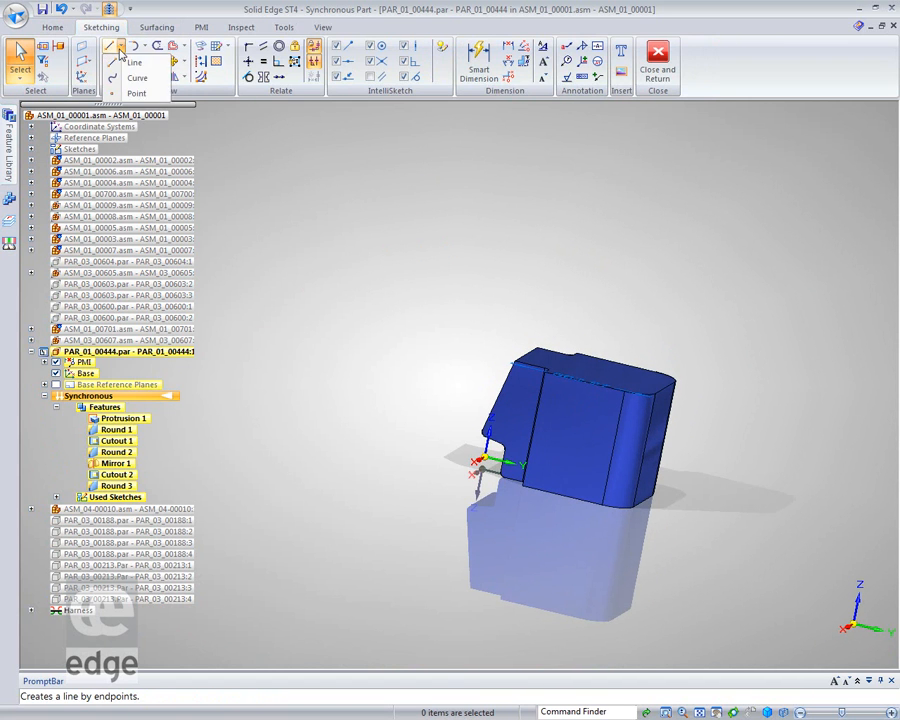
pyautogui.click(350, 218)
# Transition the engine cover part to the Ordered environment and start a new sketch on the base YZ plane.
pyautogui.rightClick(164, 403)
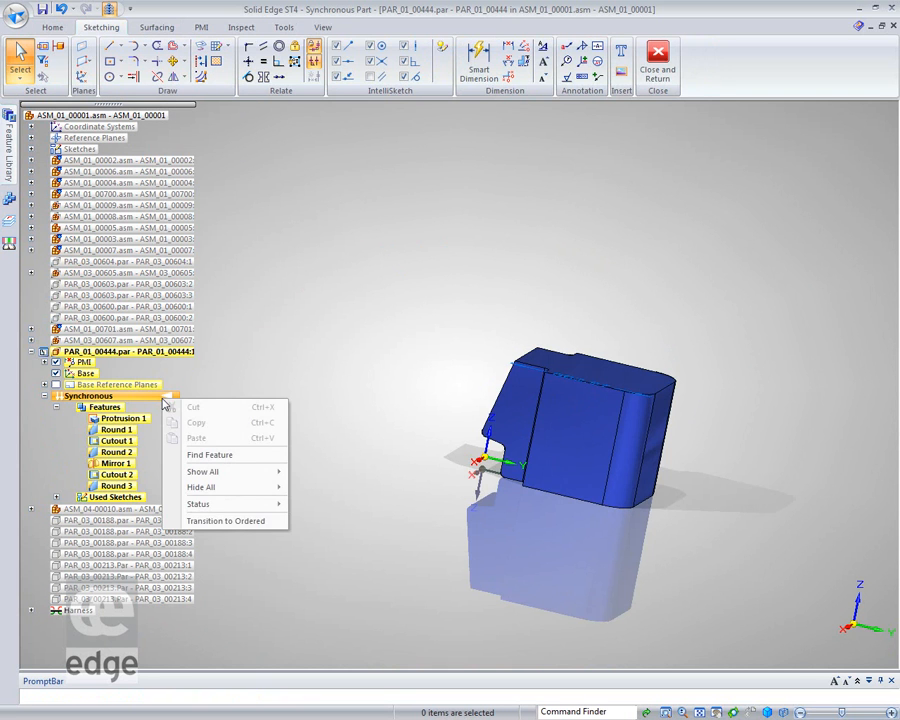
pyautogui.click(212, 524)
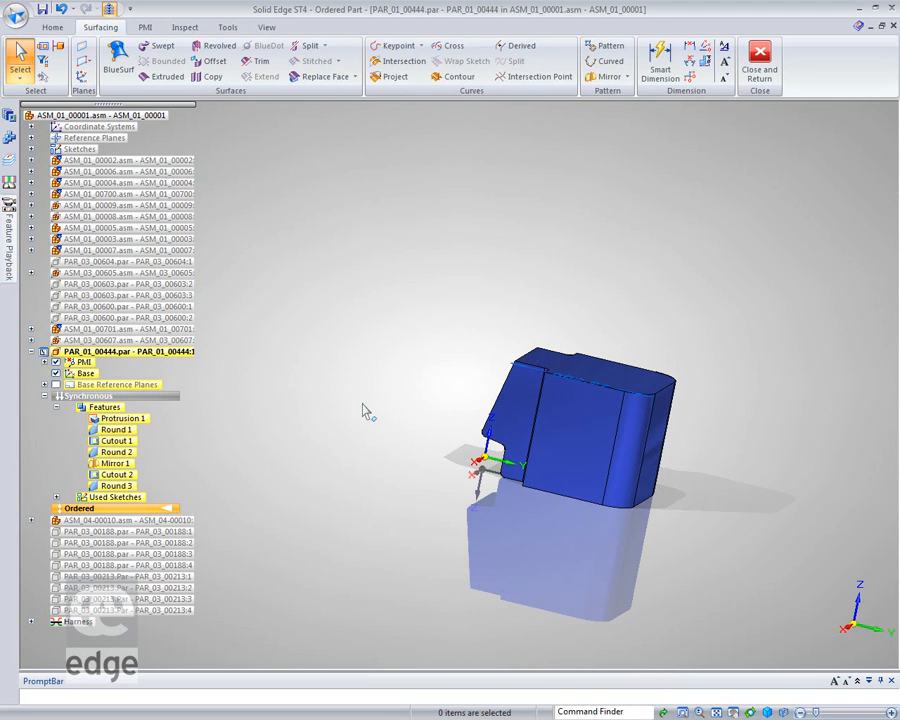
pyautogui.click(53, 28)
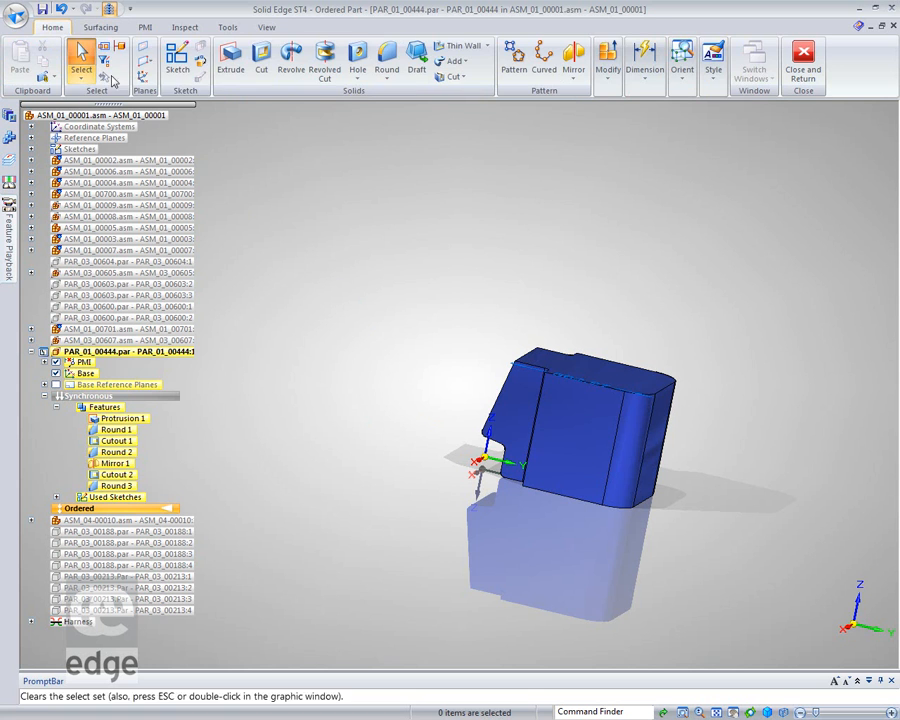
pyautogui.click(177, 60)
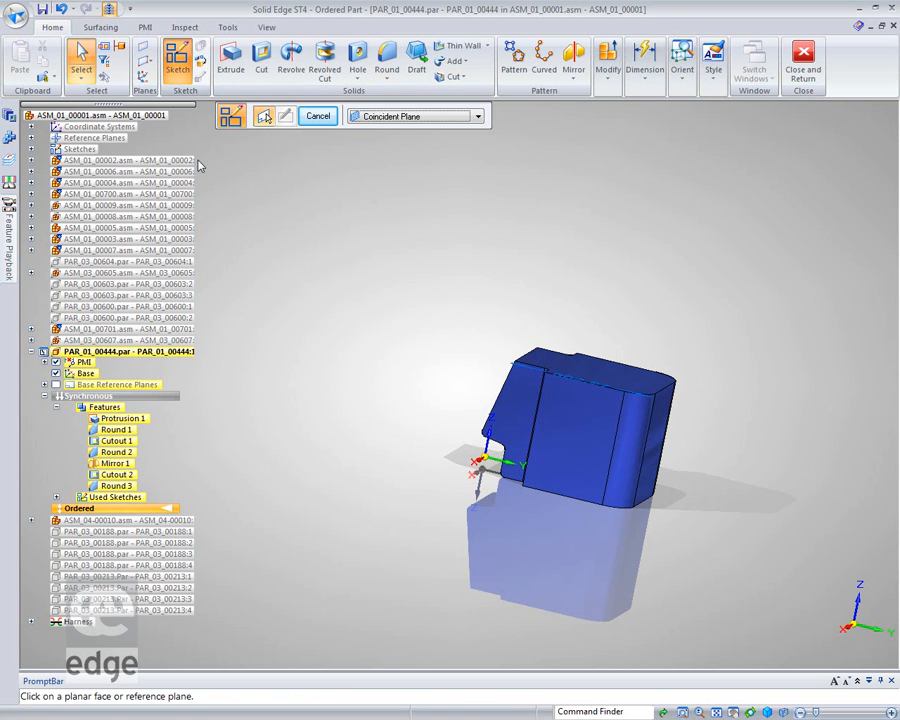
pyautogui.click(490, 458)
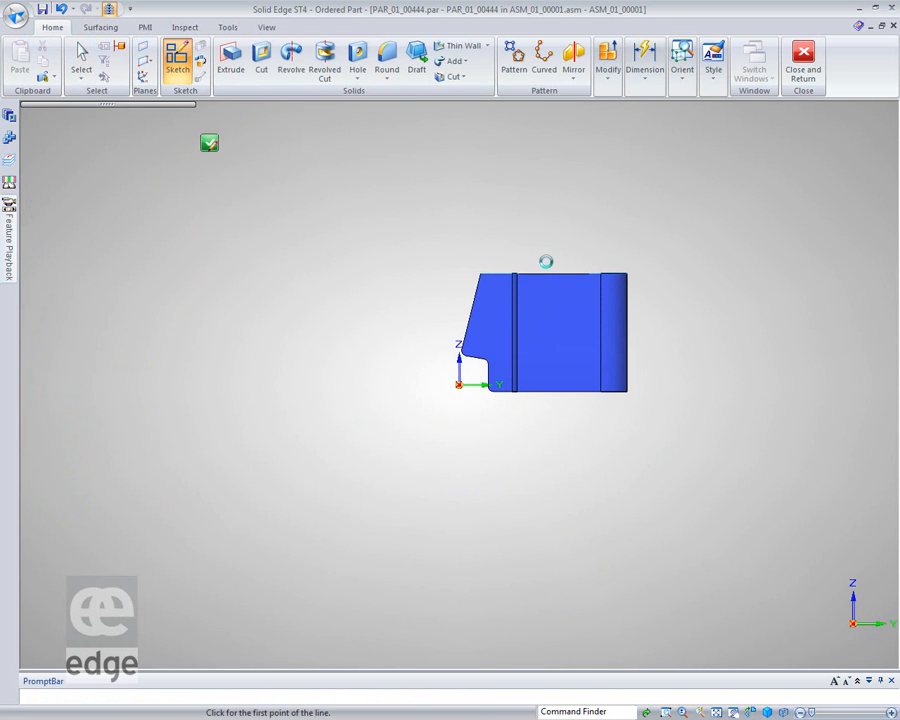
pyautogui.scroll(5, 537, 265)
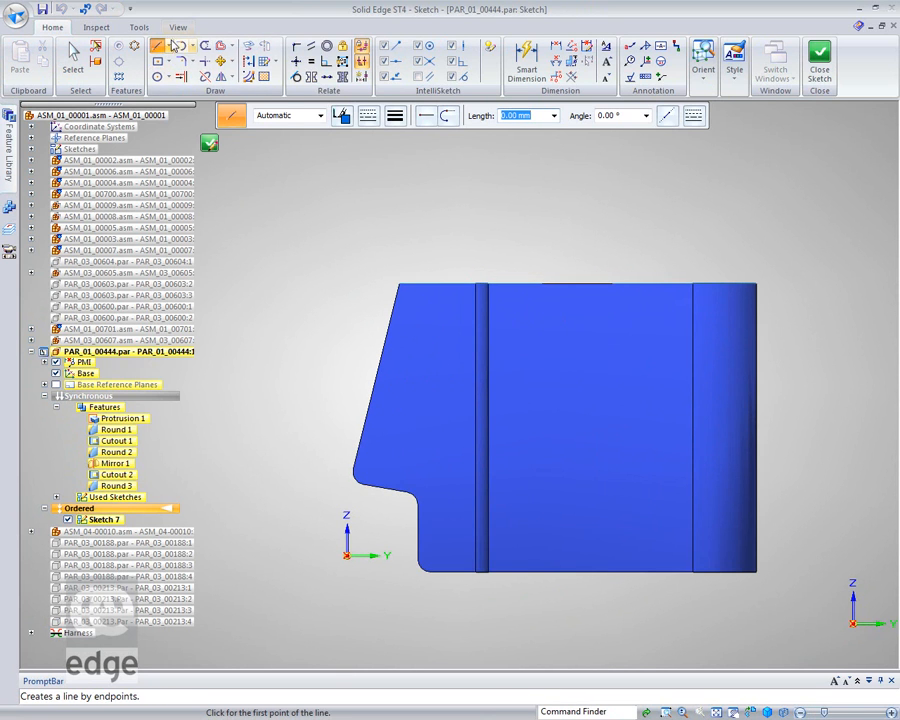
# Draw a wavy four-point curve above the engine cover's top face, sloping down beyond its rounded end.
pyautogui.click(168, 46)
pyautogui.click(161, 78)
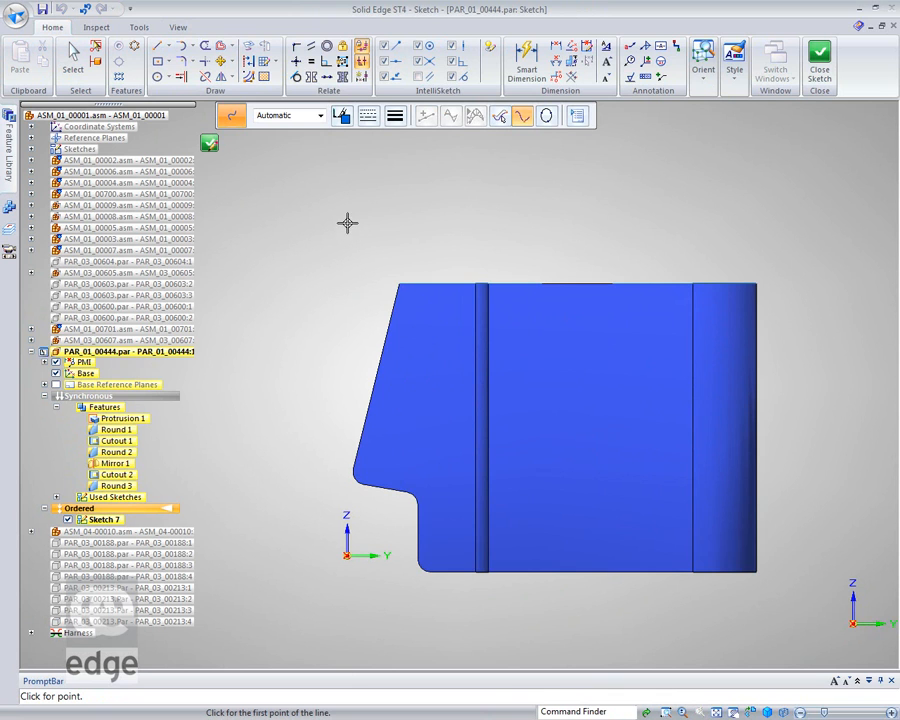
pyautogui.click(347, 222)
pyautogui.click(464, 266)
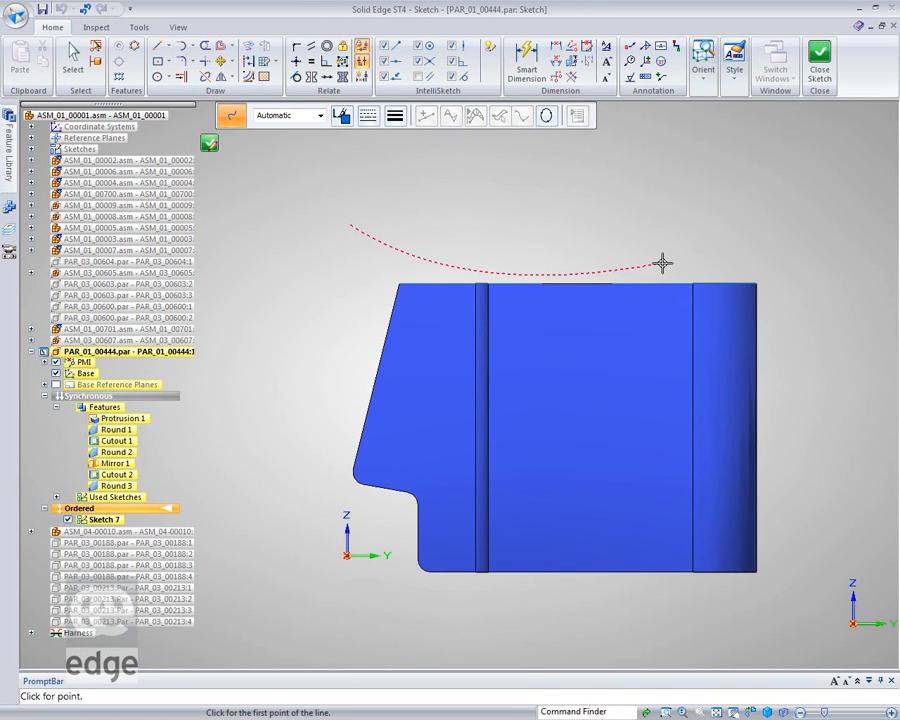
pyautogui.moveTo(662, 263)
pyautogui.mouseDown()
pyautogui.moveTo(794, 255)
pyautogui.moveTo(850, 301)
pyautogui.moveTo(880, 345)
pyautogui.moveTo(898, 404)
pyautogui.moveTo(886, 338)
pyautogui.moveTo(890, 408)
pyautogui.moveTo(886, 335)
pyautogui.moveTo(893, 370)
pyautogui.mouseUp()
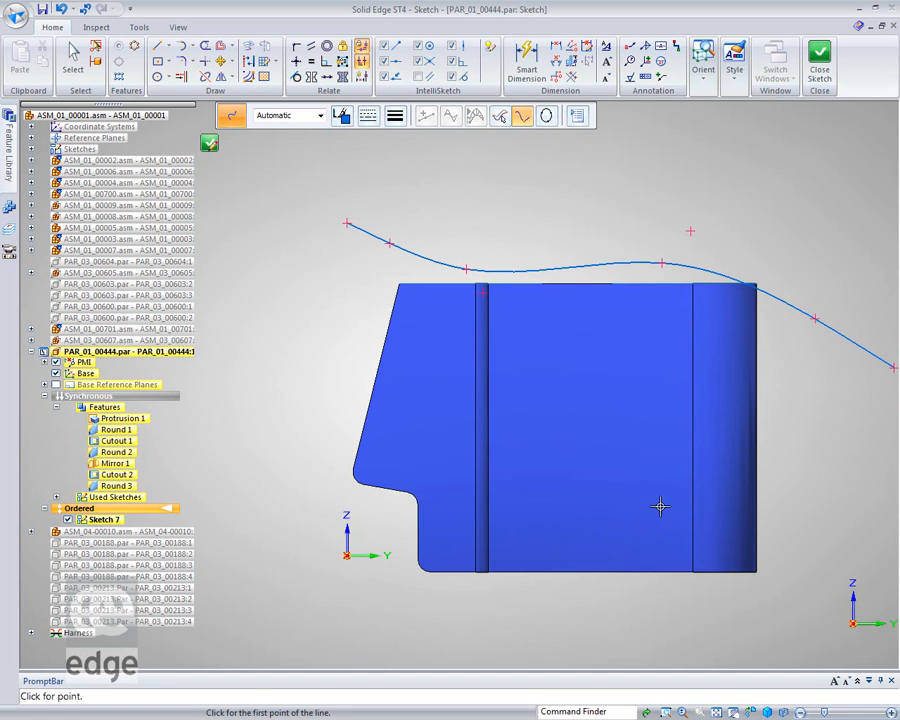
# Reshape the curve by moving its last two control points outward at the rounded end, and close the sketch.
pyautogui.keyDown('shift'); pyautogui.moveTo(680, 487); pyautogui.dragTo(615, 482, button='middle'); pyautogui.keyUp('shift')
pyautogui.click(72, 55)
pyautogui.click(745, 304)
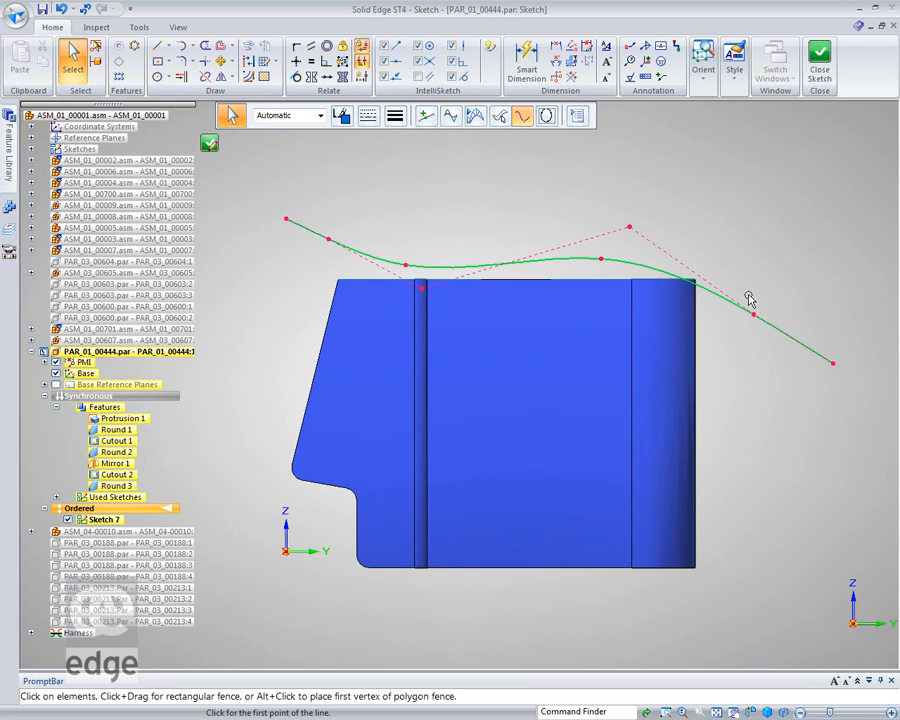
pyautogui.moveTo(754, 314); pyautogui.dragTo(775, 293)
pyautogui.moveTo(830, 364); pyautogui.dragTo(889, 406)
pyautogui.click(837, 226)
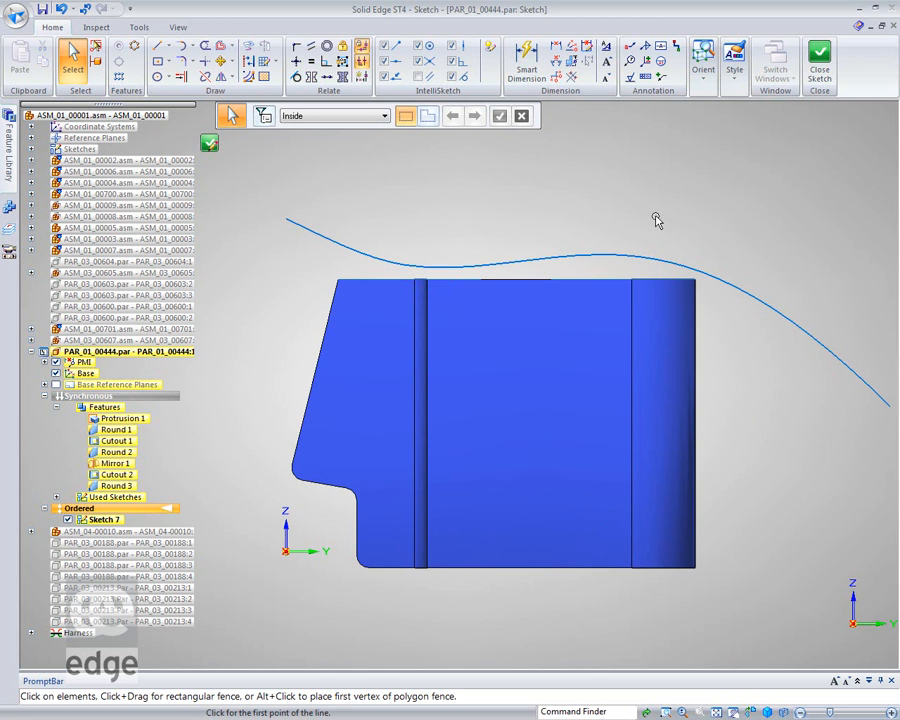
pyautogui.click(819, 60)
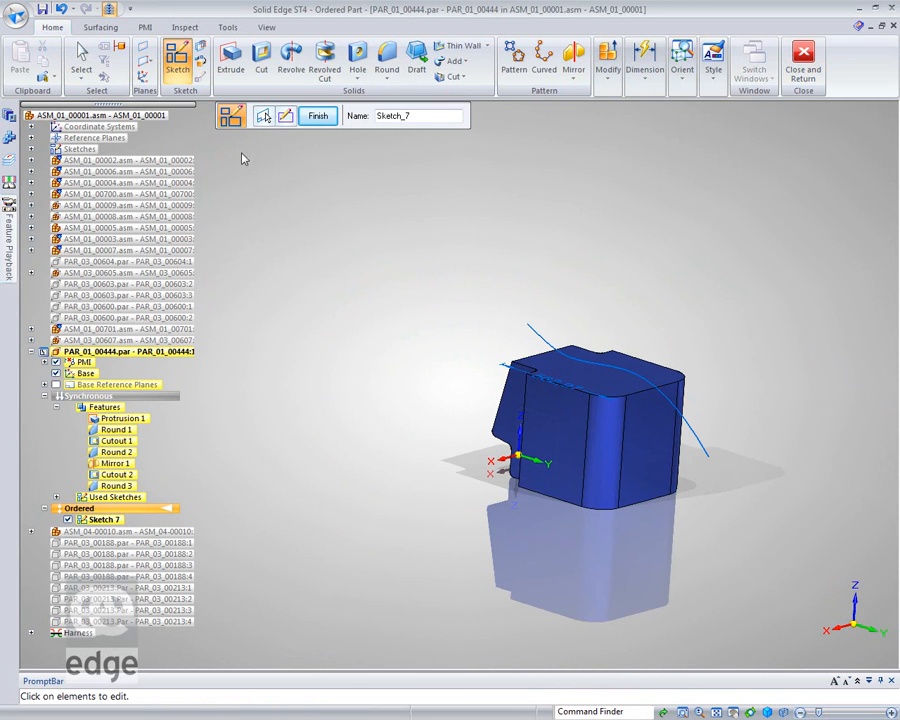
# Start a new sketch on a plane parallel to the base XZ plane, offset 300 mm toward the engine cover.
pyautogui.click(177, 60)
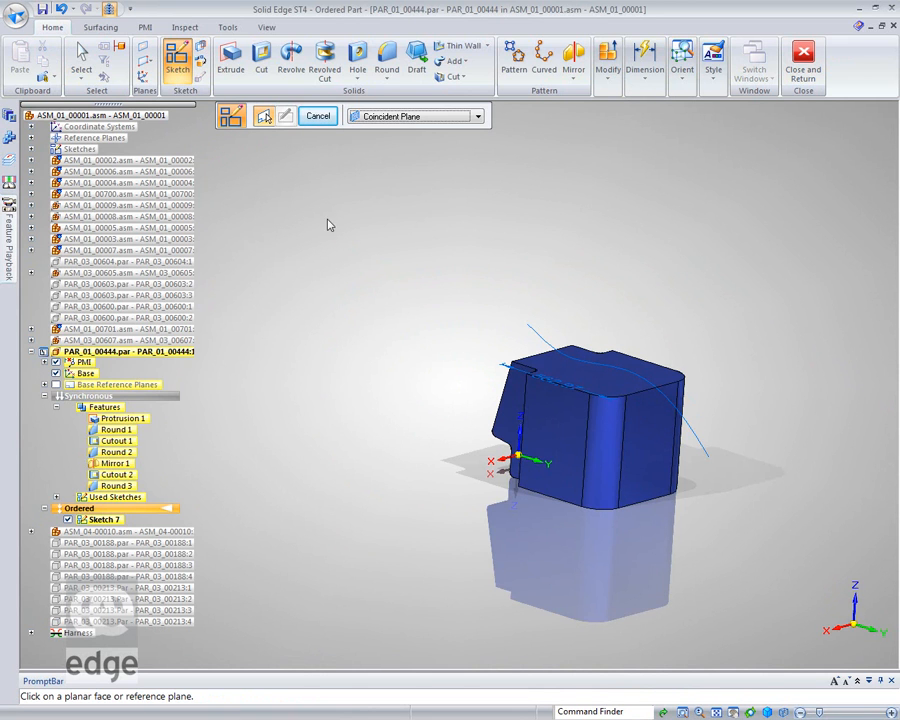
pyautogui.click(478, 116)
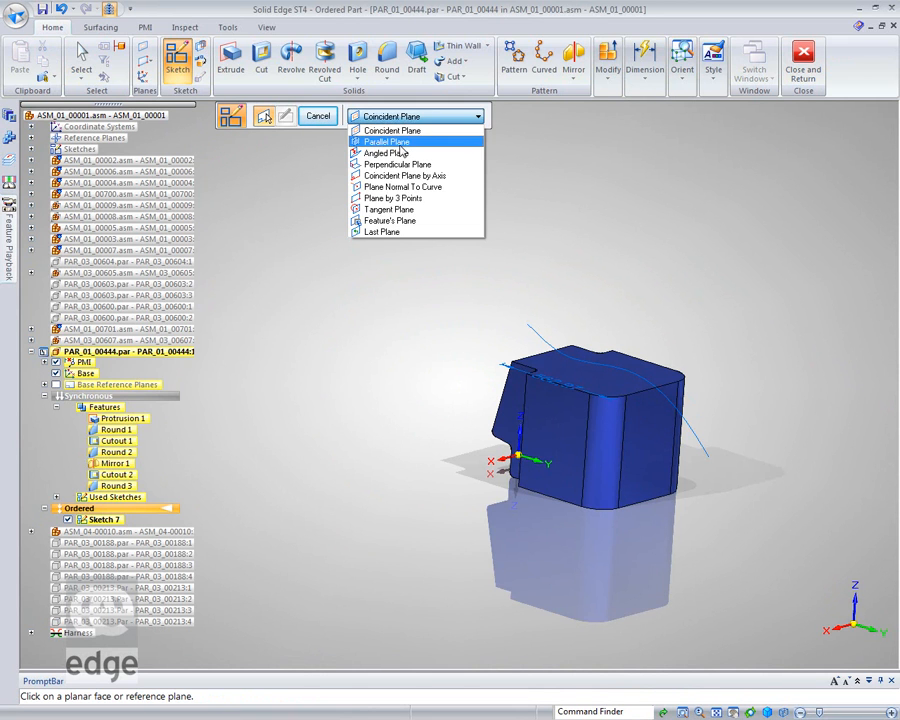
pyautogui.click(410, 142)
pyautogui.moveTo(516, 532); pyautogui.dragTo(466, 508, button='middle')
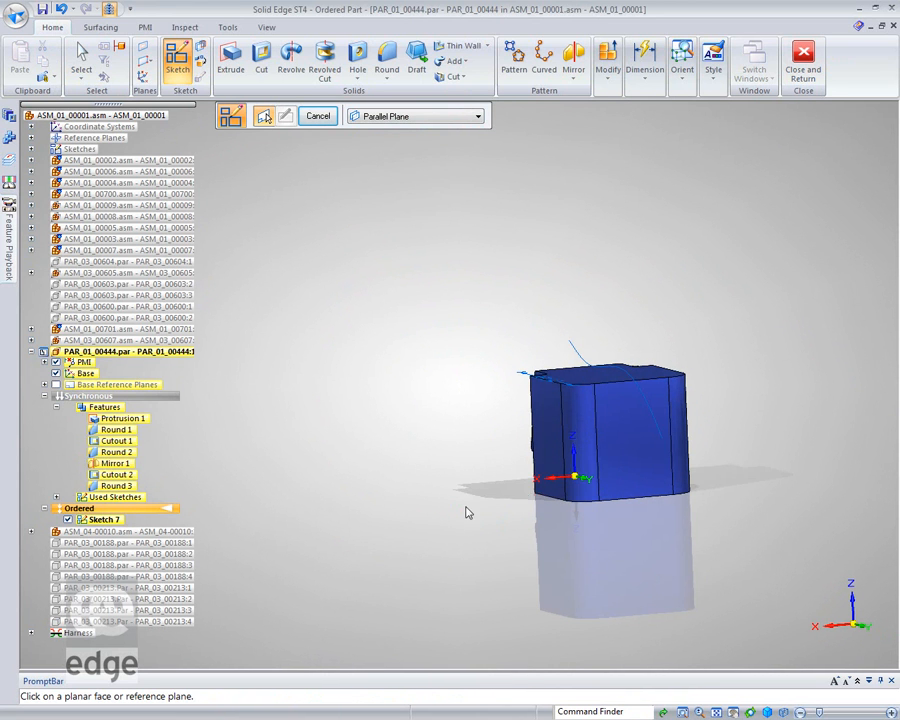
pyautogui.rightClick(570, 472)
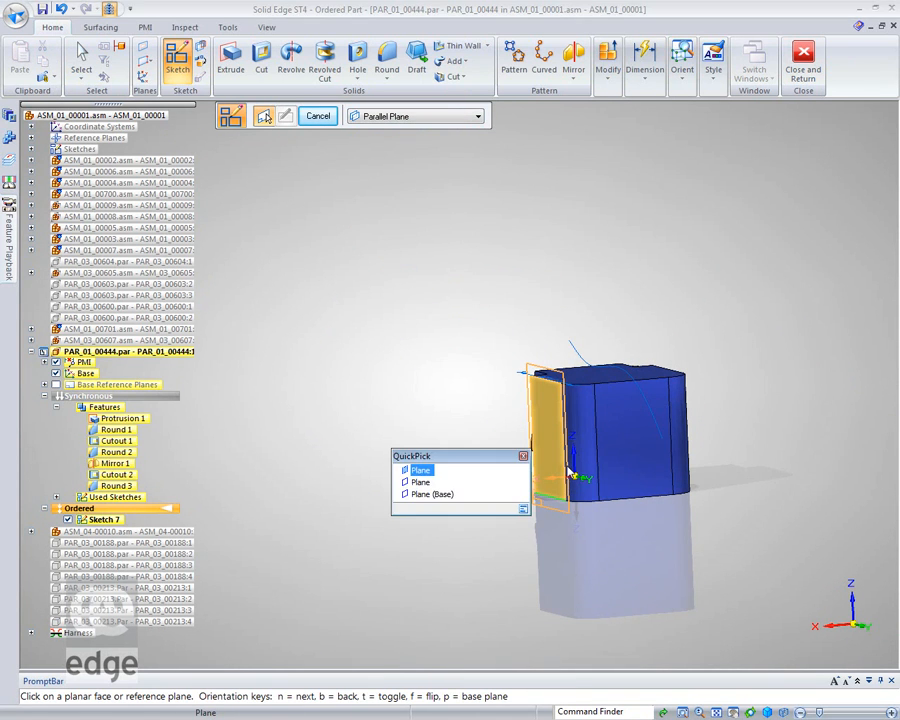
pyautogui.click(432, 494)
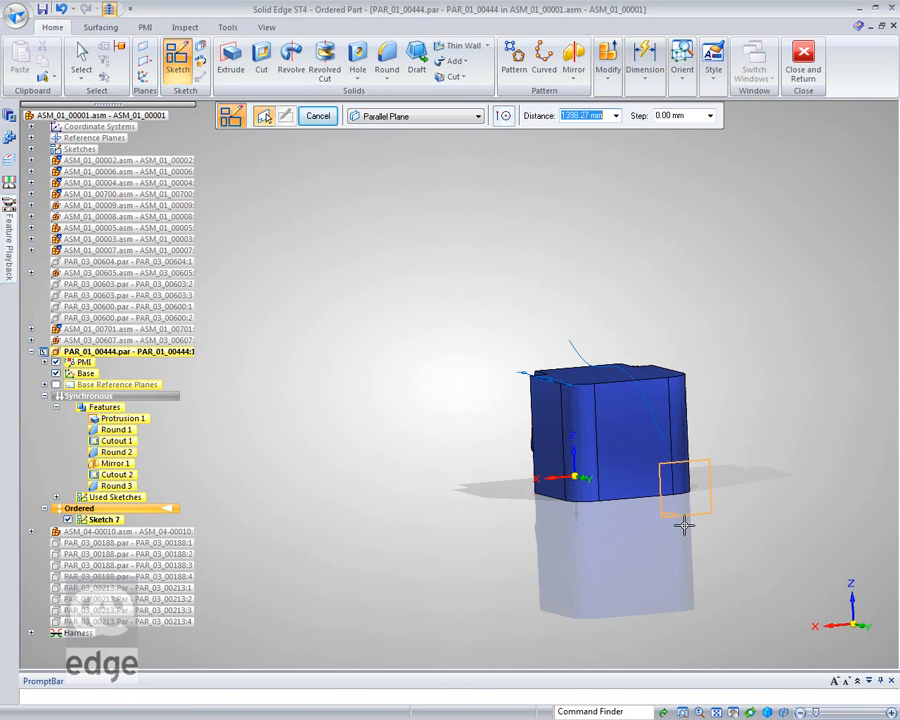
pyautogui.write('300')
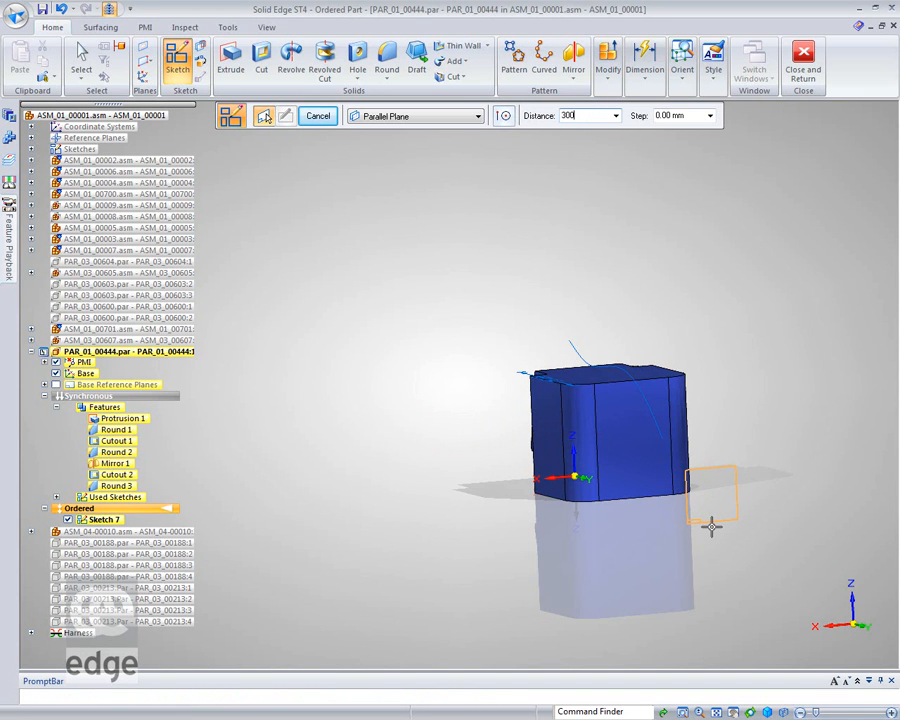
pyautogui.press('Tab')
pyautogui.click(713, 533)
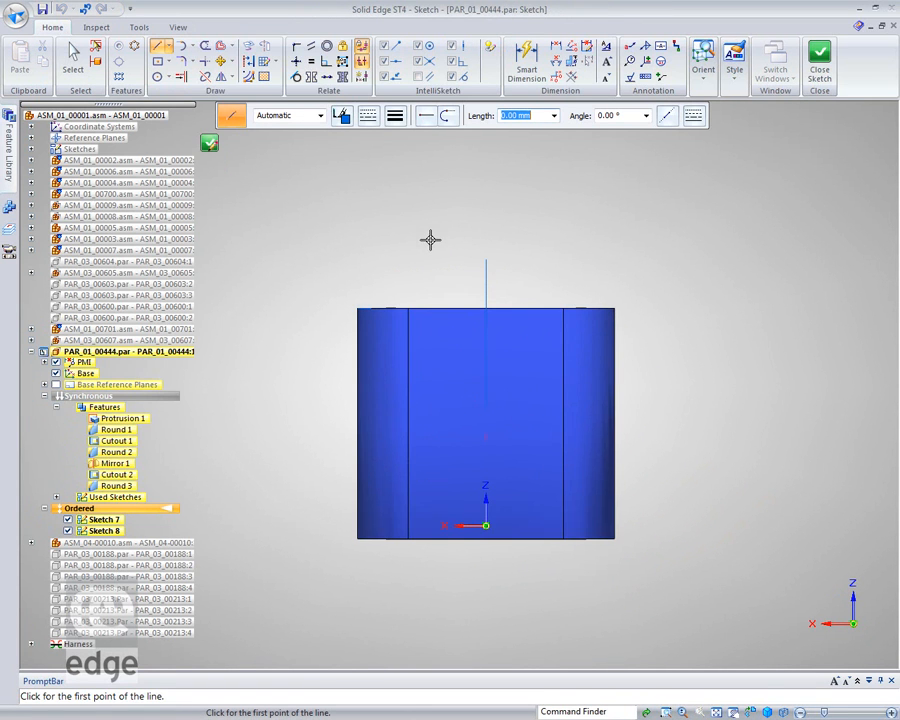
# Draw a shallow three-point arc bulging upward across the engine cover's top, with ends extending past both sides.
pyautogui.click(191, 46)
pyautogui.click(205, 78)
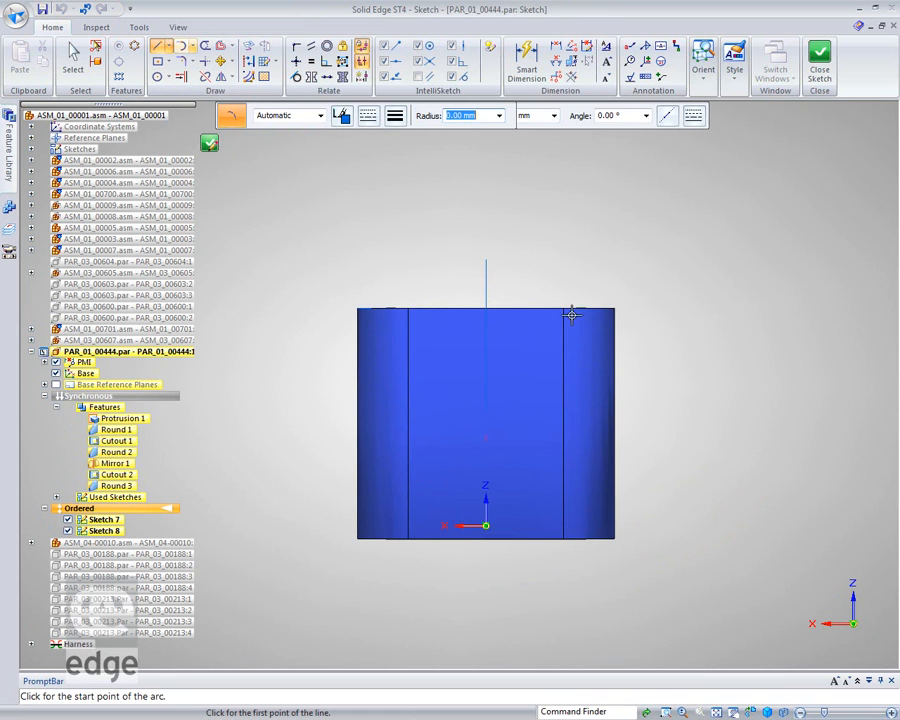
pyautogui.click(258, 321)
pyautogui.click(514, 272)
pyautogui.click(800, 322)
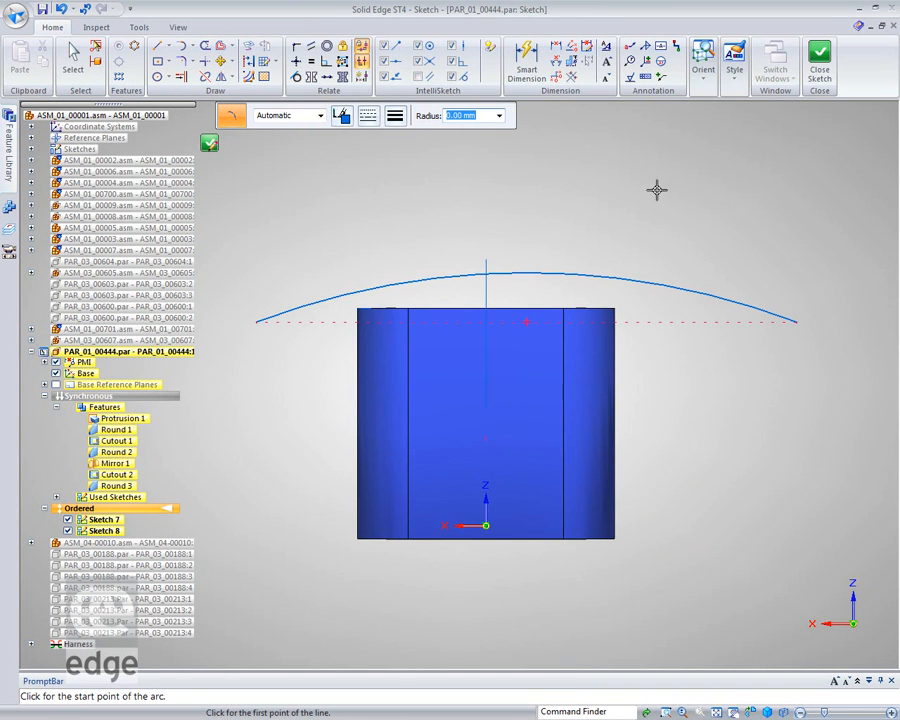
# Connect the arc's midpoint to the edge-on curve of the first sketch, and close the sketch.
pyautogui.click(296, 48)
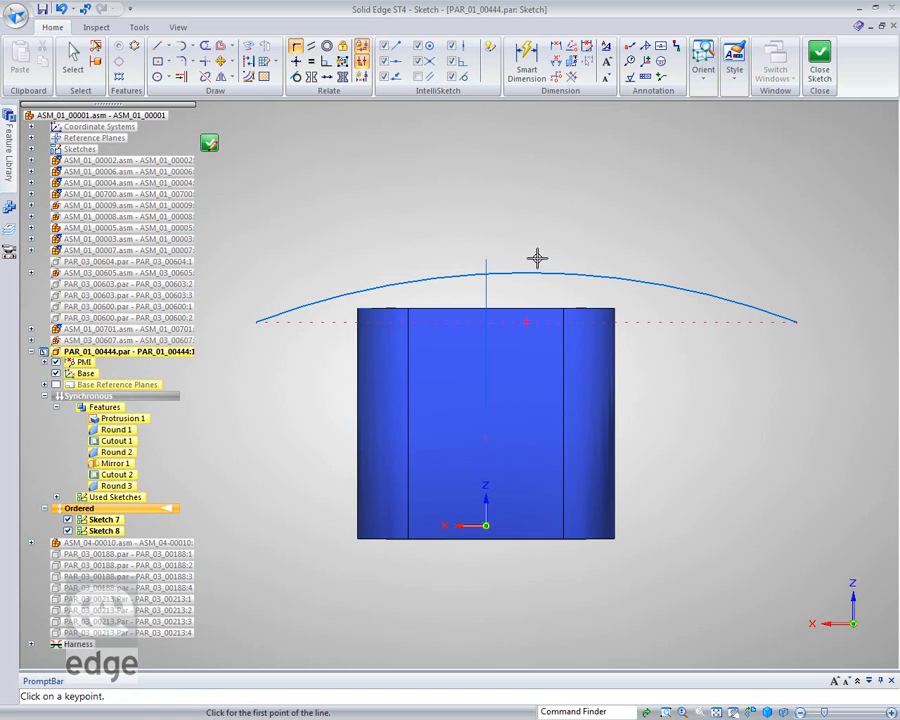
pyautogui.click(500, 276)
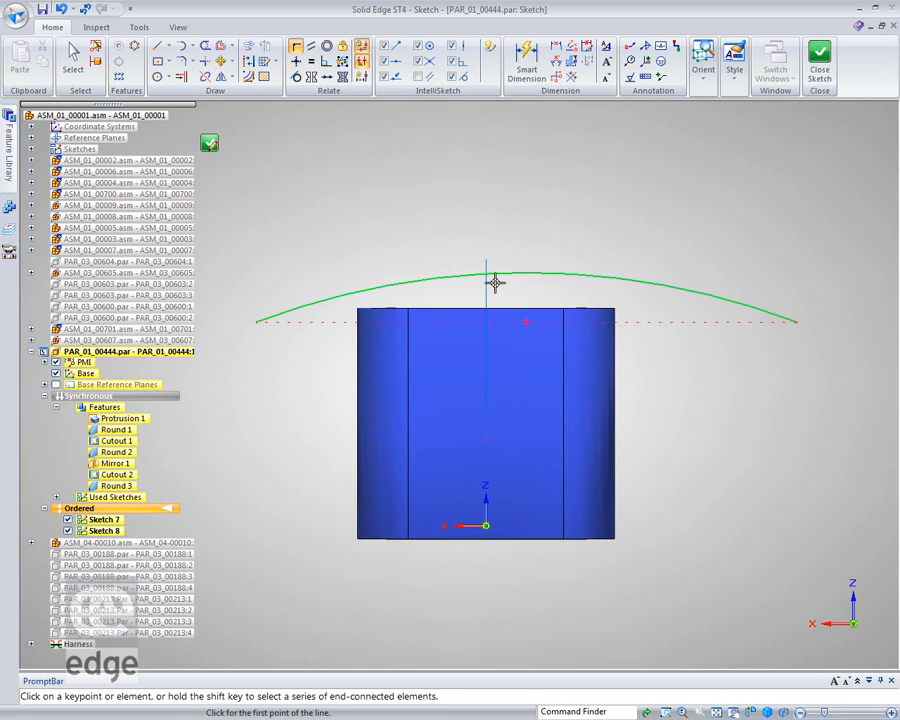
pyautogui.click(487, 287)
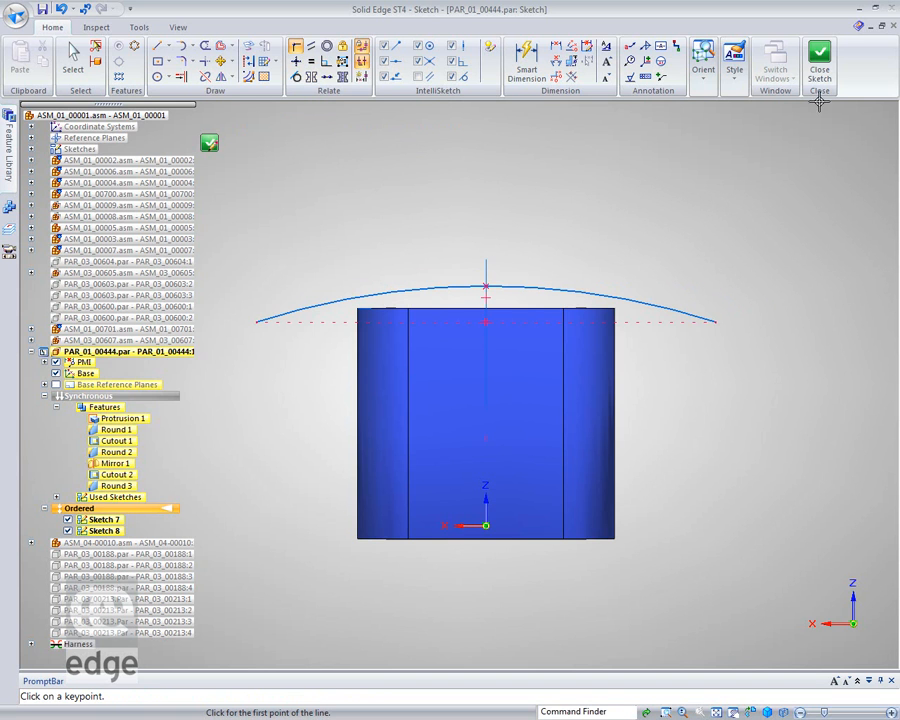
pyautogui.click(819, 62)
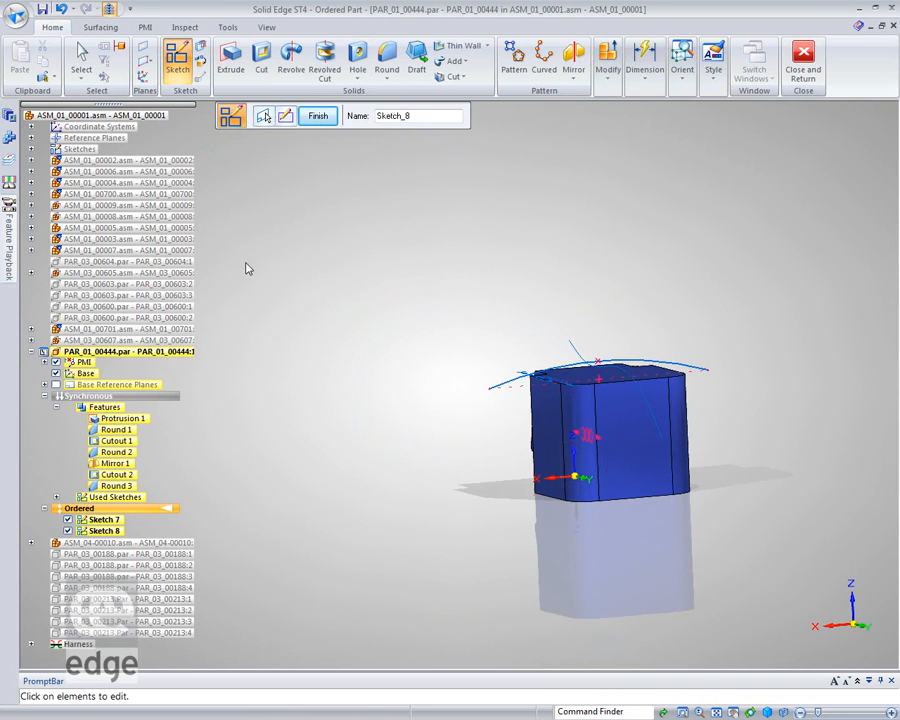
pyautogui.click(82, 60)
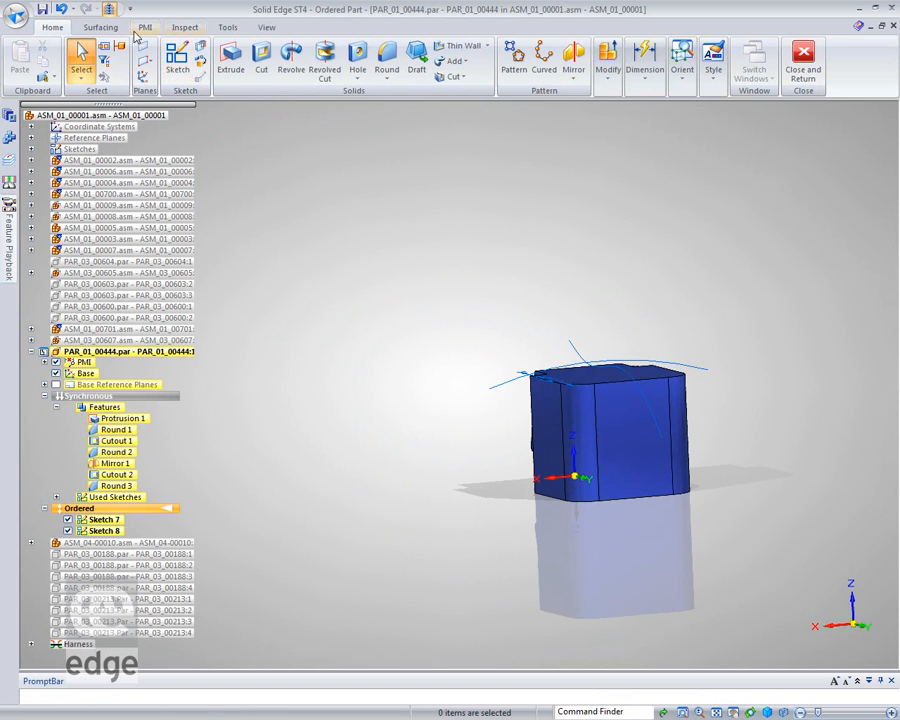
pyautogui.click(100, 27)
pyautogui.moveTo(372, 253); pyautogui.dragTo(520, 300, button='middle')
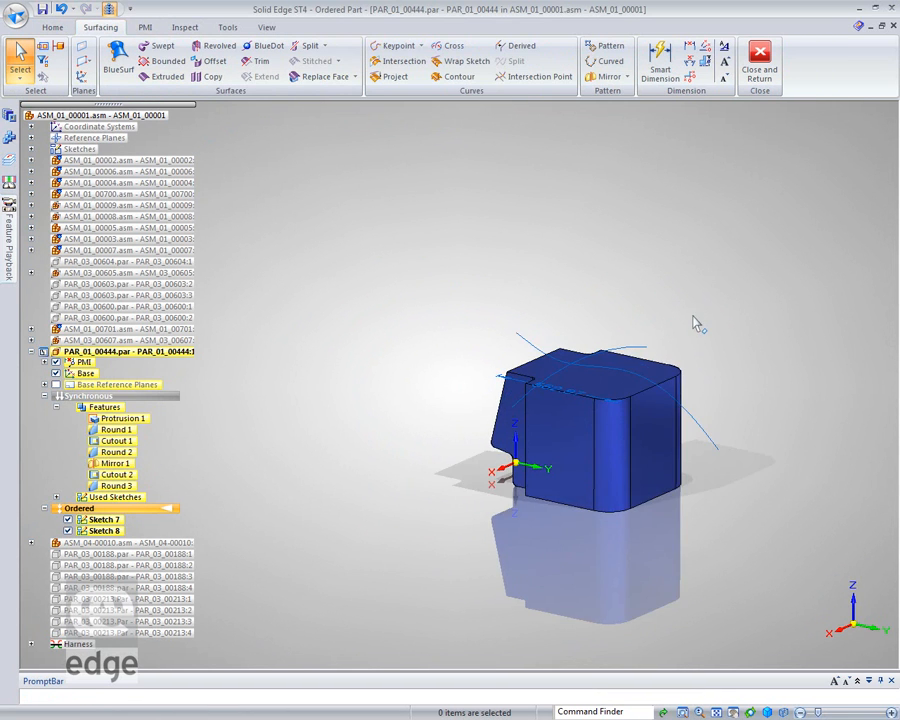
pyautogui.scroll(3, 693, 317)
pyautogui.scroll(2, 693, 317)
pyautogui.scroll(2, 390, 499)
pyautogui.moveTo(450, 452)
pyautogui.mouseDown(button='middle')
pyautogui.moveTo(457, 418)
pyautogui.moveTo(456, 462)
pyautogui.mouseUp(button='middle')
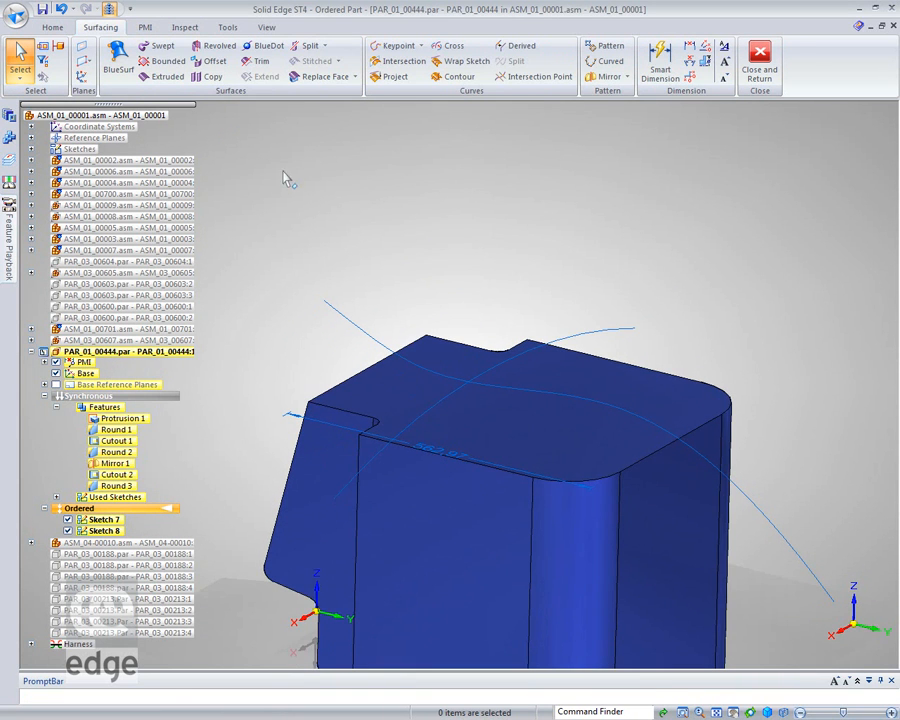
pyautogui.click(263, 48)
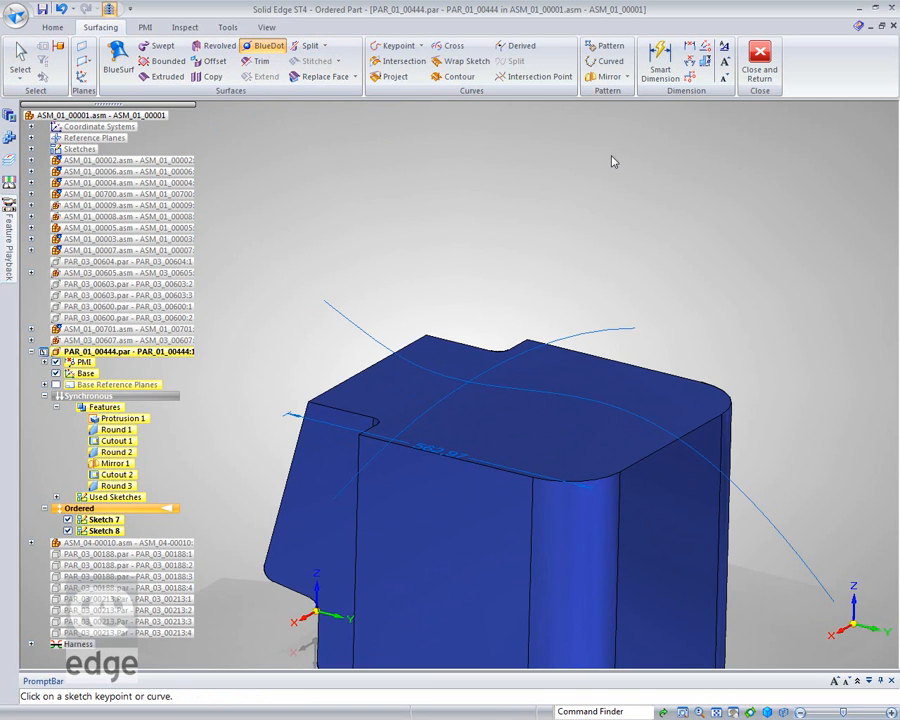
pyautogui.click(20, 60)
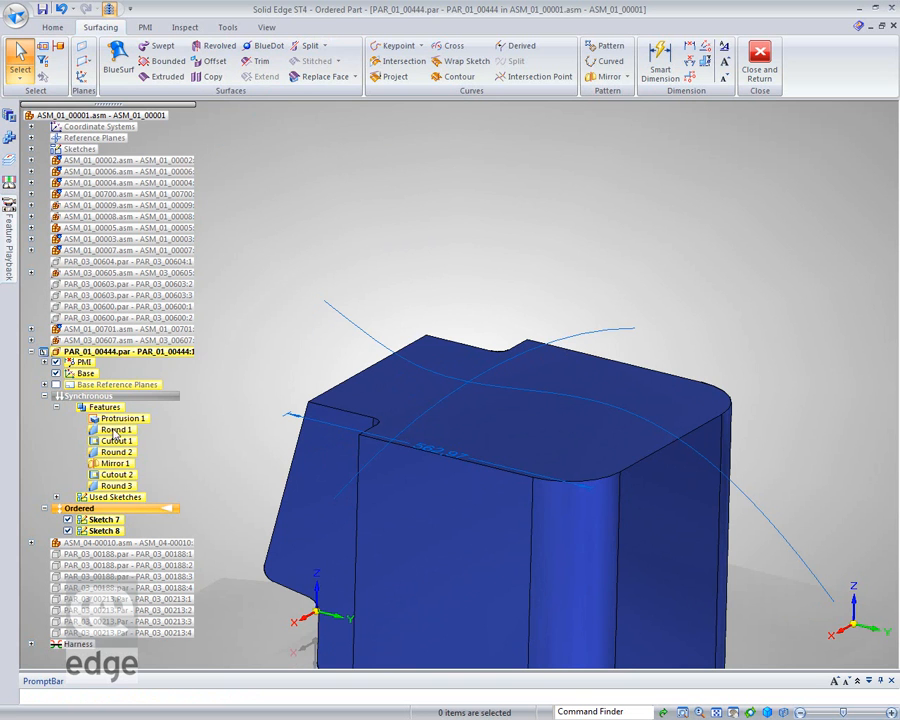
# Edit the profile of Sketch 8 to convert its arc into a b-spline curve, and close the sketch.
pyautogui.click(104, 531)
pyautogui.rightClick(104, 531)
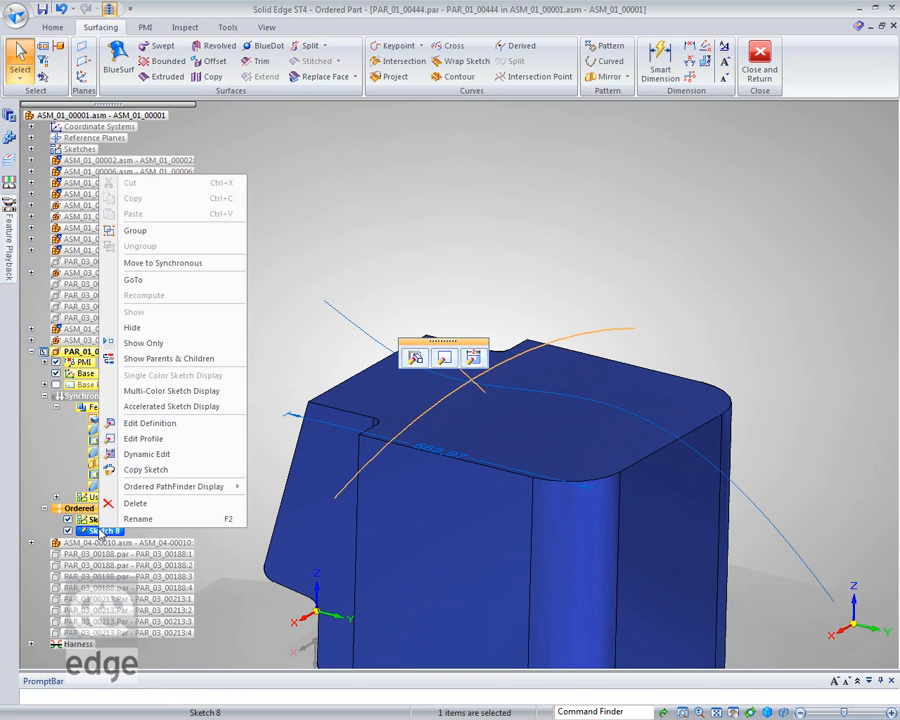
pyautogui.click(158, 446)
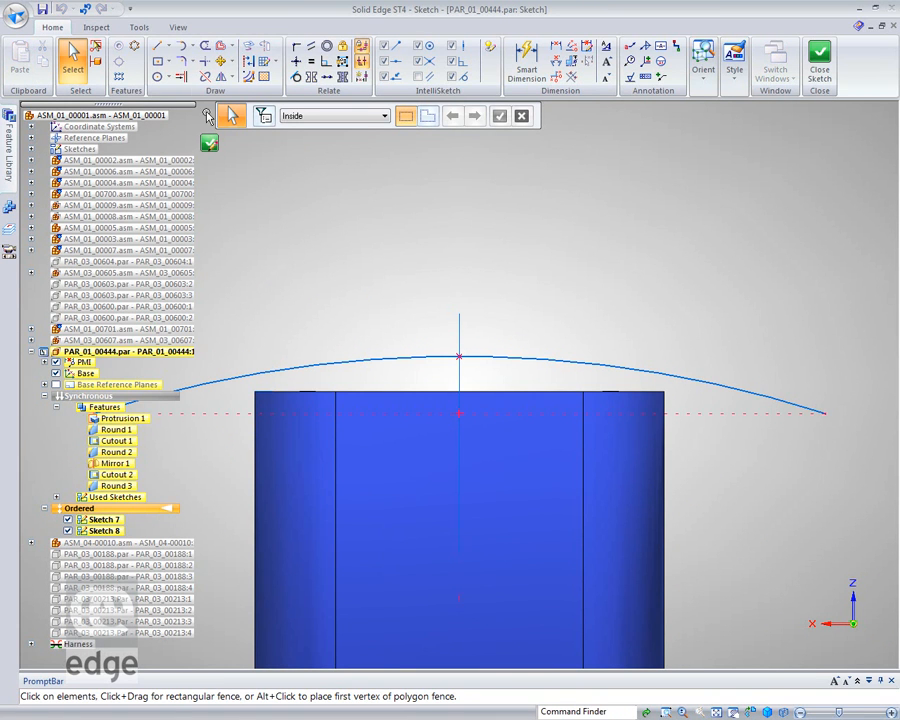
pyautogui.click(248, 77)
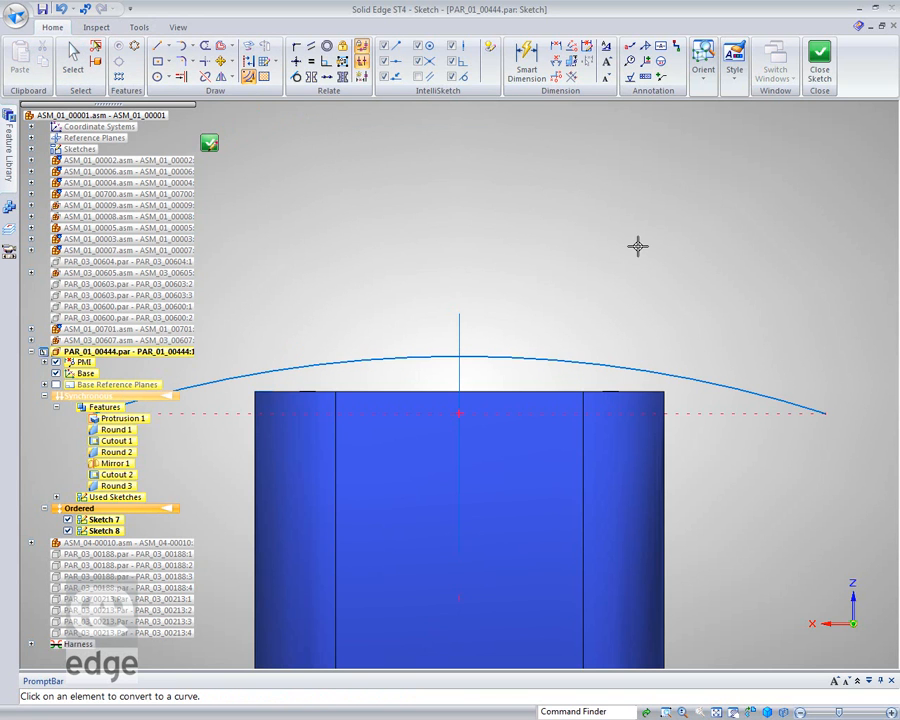
pyautogui.click(73, 58)
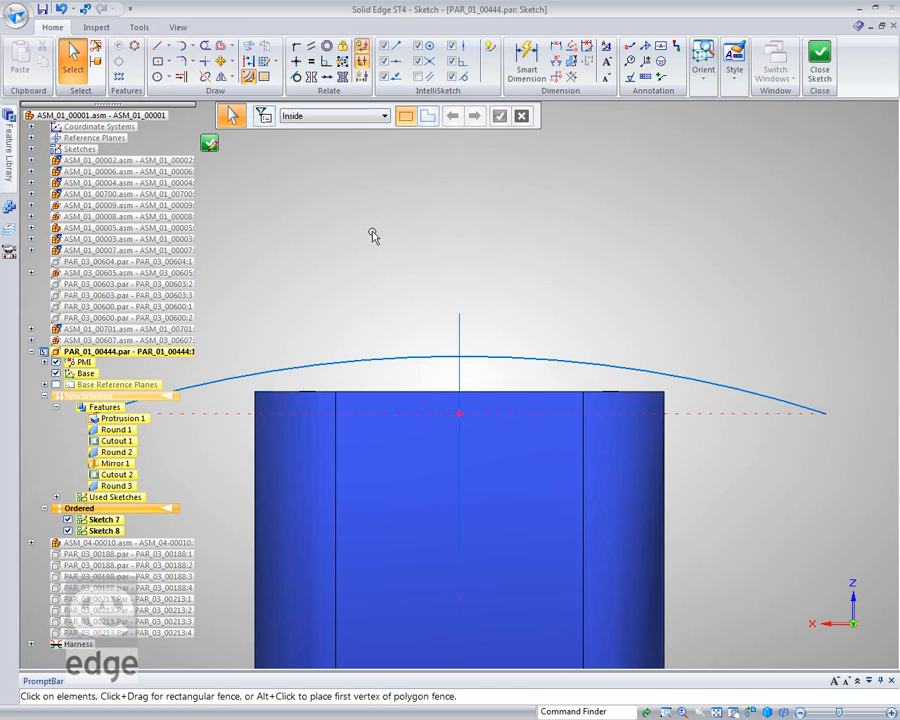
pyautogui.click(390, 362)
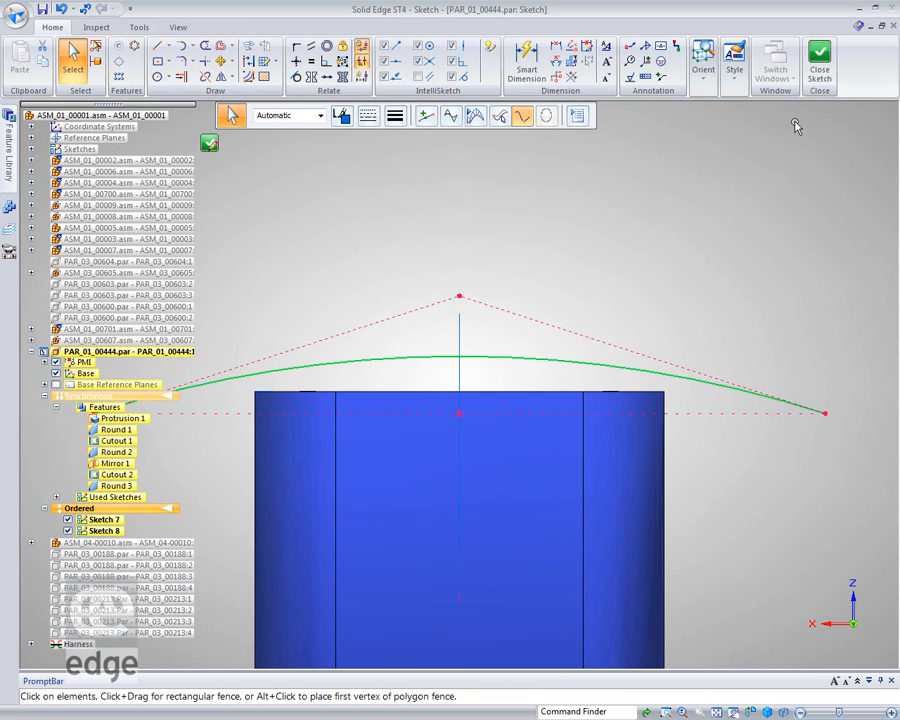
pyautogui.click(821, 66)
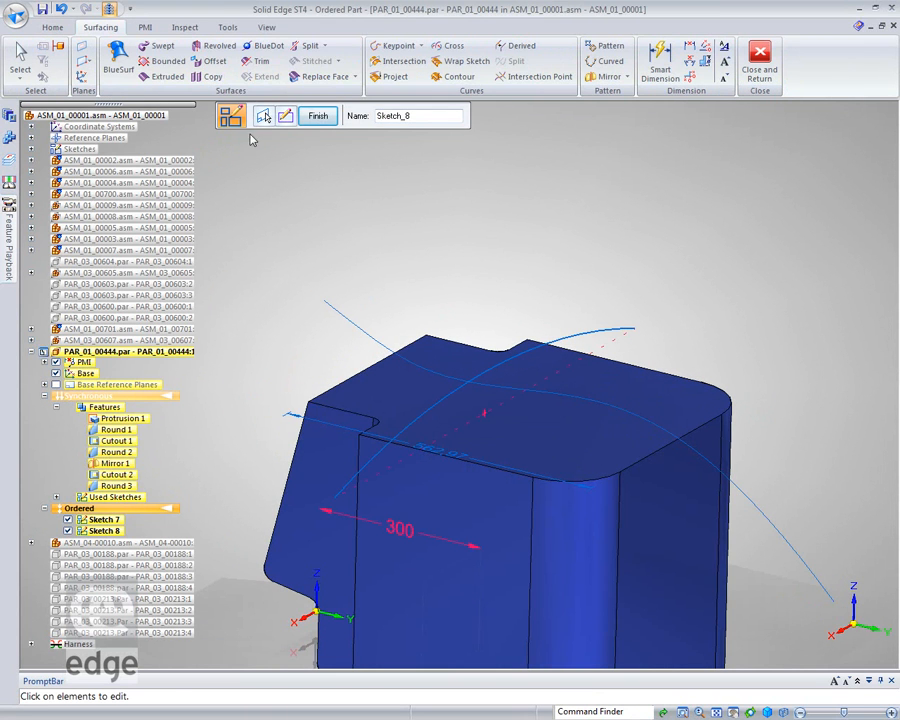
# Connect the cross arc of Sketch 8 and the long curve of Sketch 7 with a BlueDot.
pyautogui.click(268, 45)
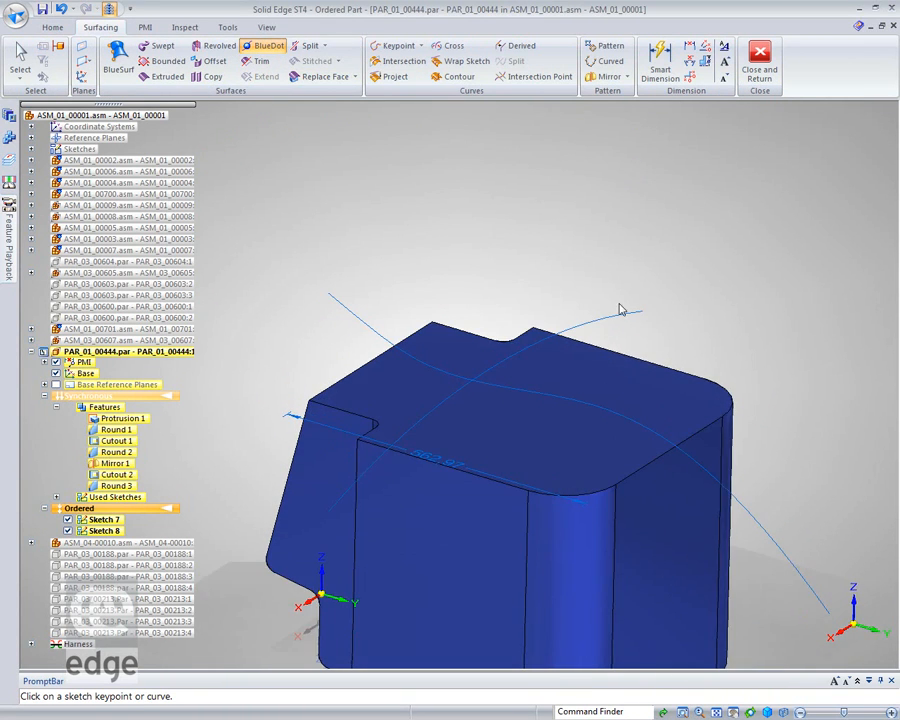
pyautogui.click(605, 318)
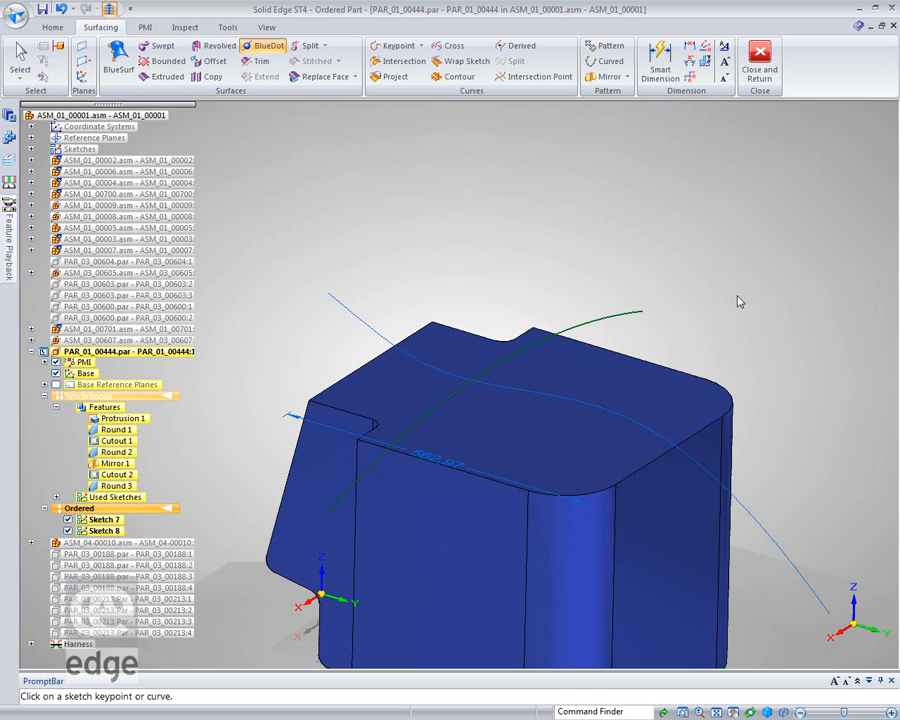
pyautogui.click(350, 318)
pyautogui.moveTo(484, 164); pyautogui.dragTo(510, 103, button='middle')
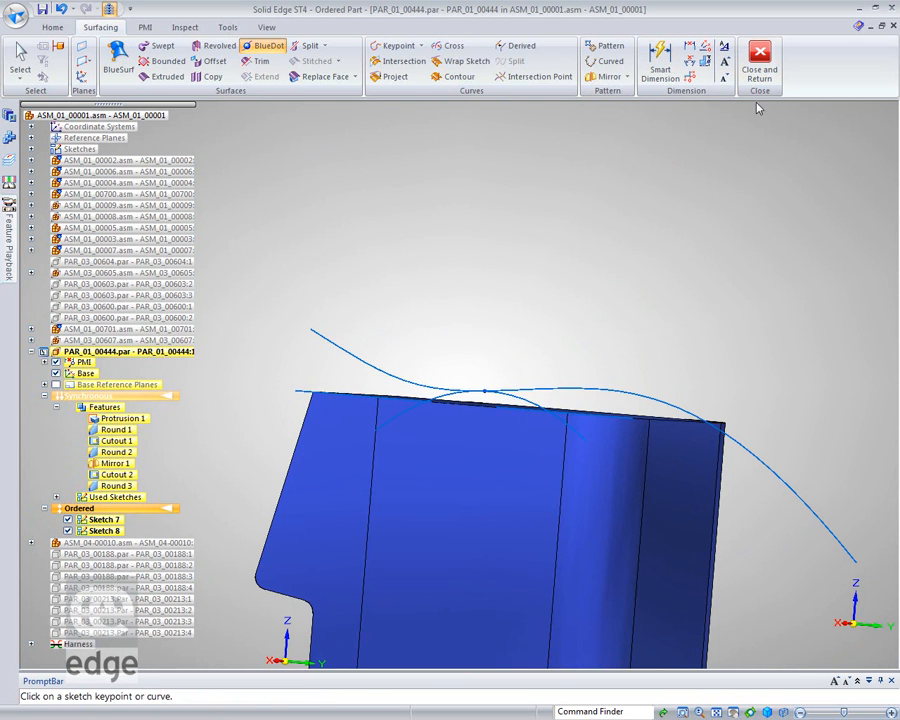
# Create a BlueSurf using the long curve of Sketch 7 as cross section and the cross arc of Sketch 8 as guide curve.
pyautogui.click(118, 60)
pyautogui.moveTo(570, 155); pyautogui.dragTo(482, 182, button='middle')
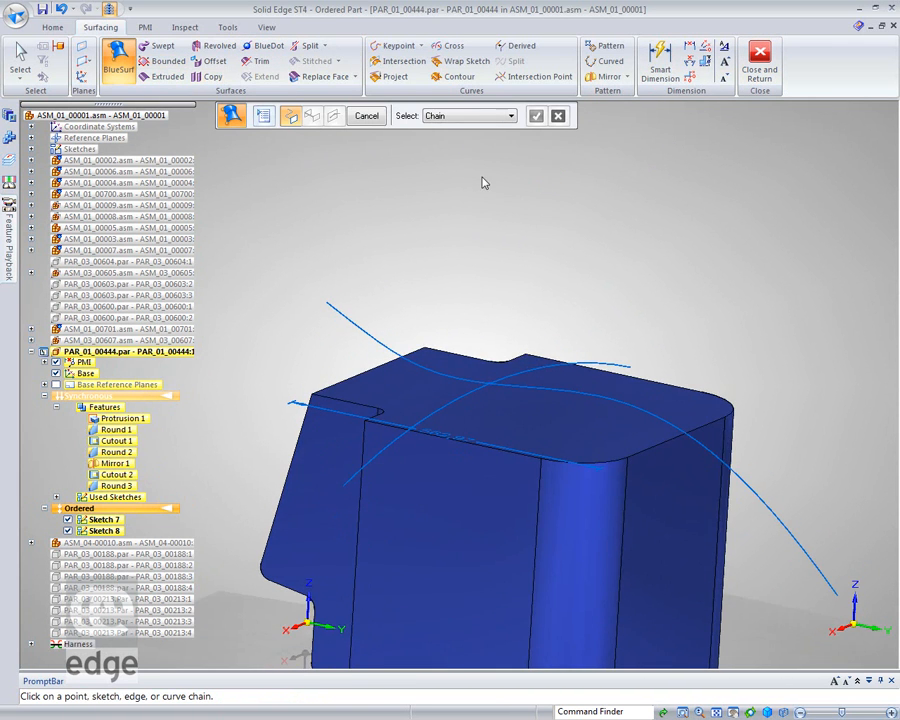
pyautogui.click(362, 333)
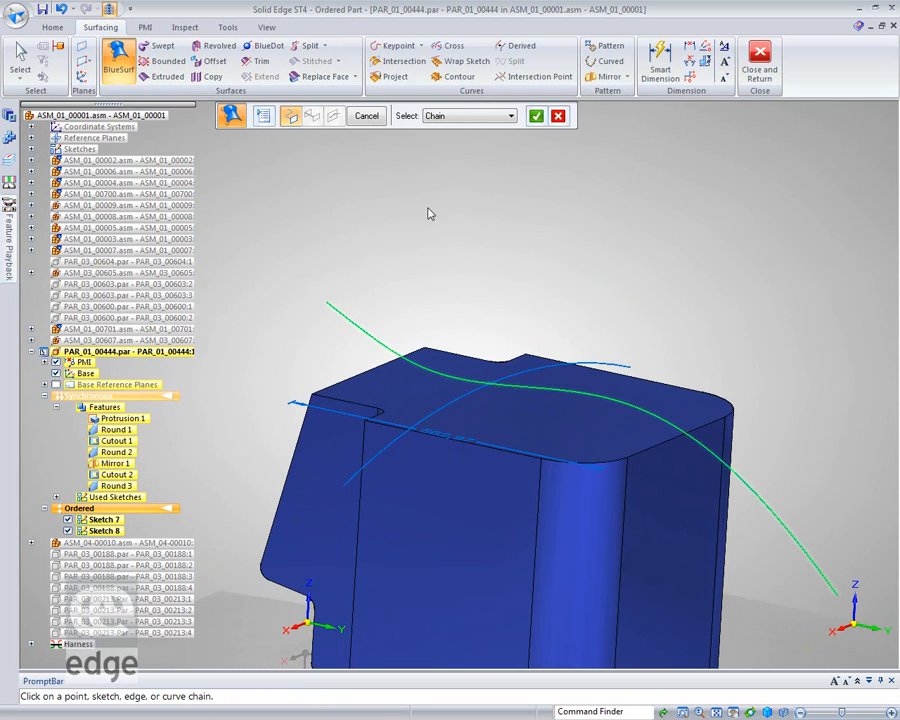
pyautogui.click(537, 117)
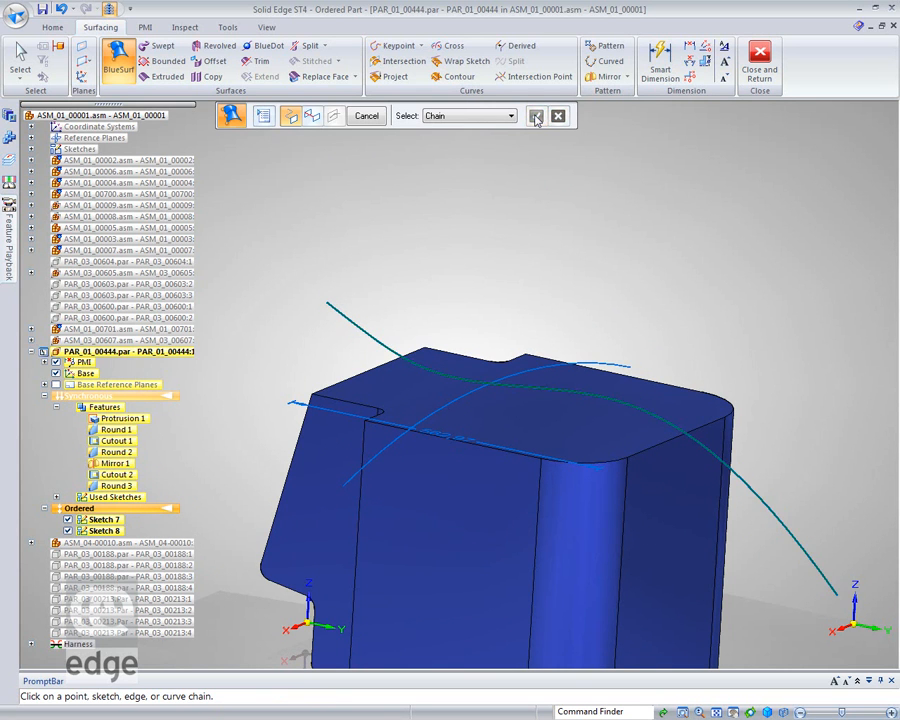
pyautogui.click(312, 117)
pyautogui.click(450, 410)
pyautogui.click(537, 118)
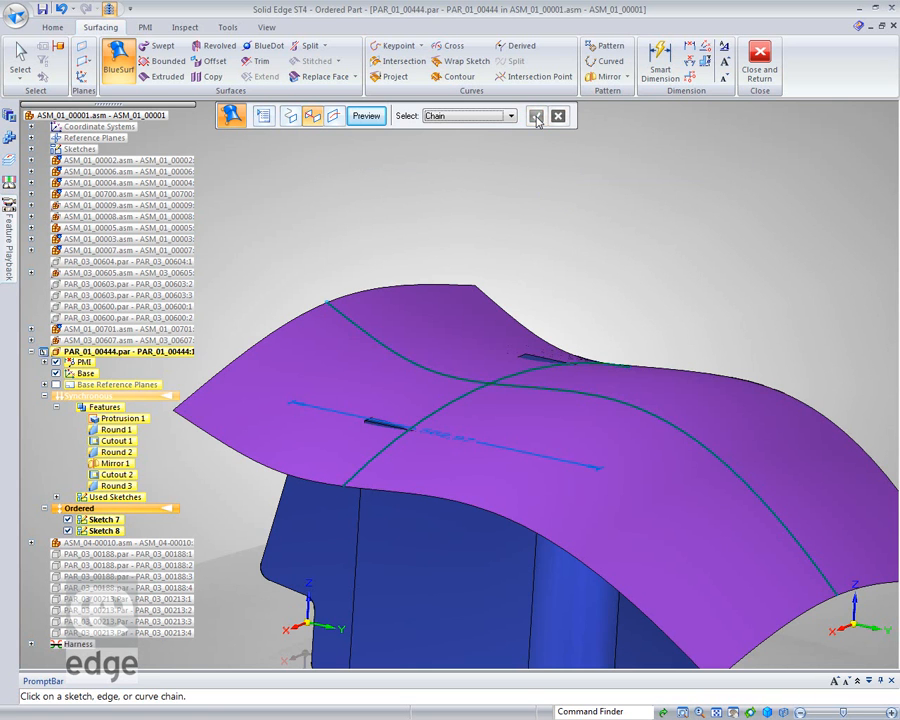
# Replace the engine cover's flat top face with the BlueSurf surface.
pyautogui.click(322, 77)
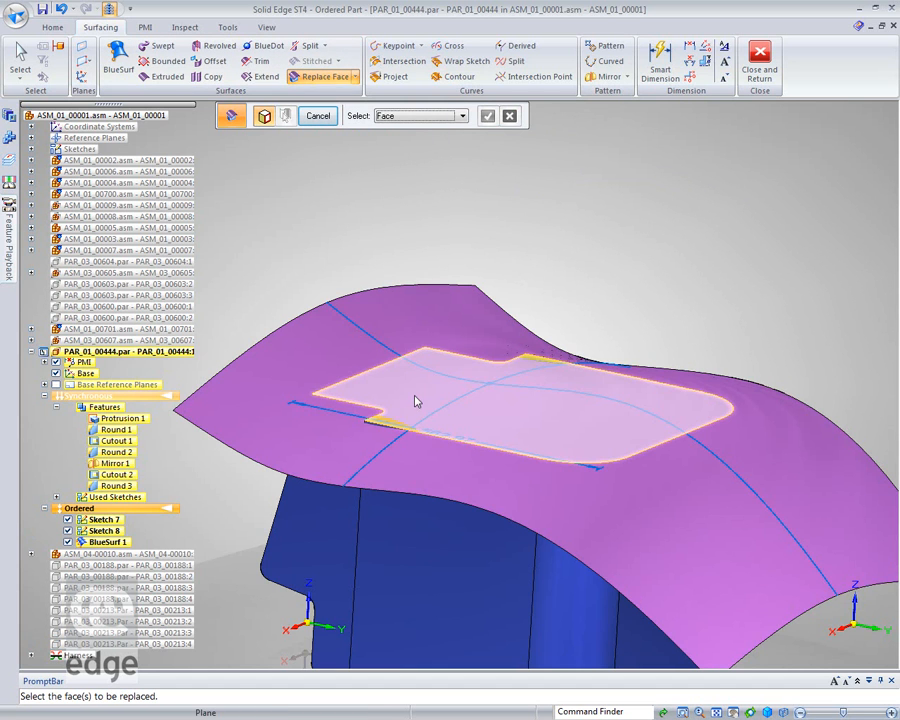
pyautogui.click(417, 402)
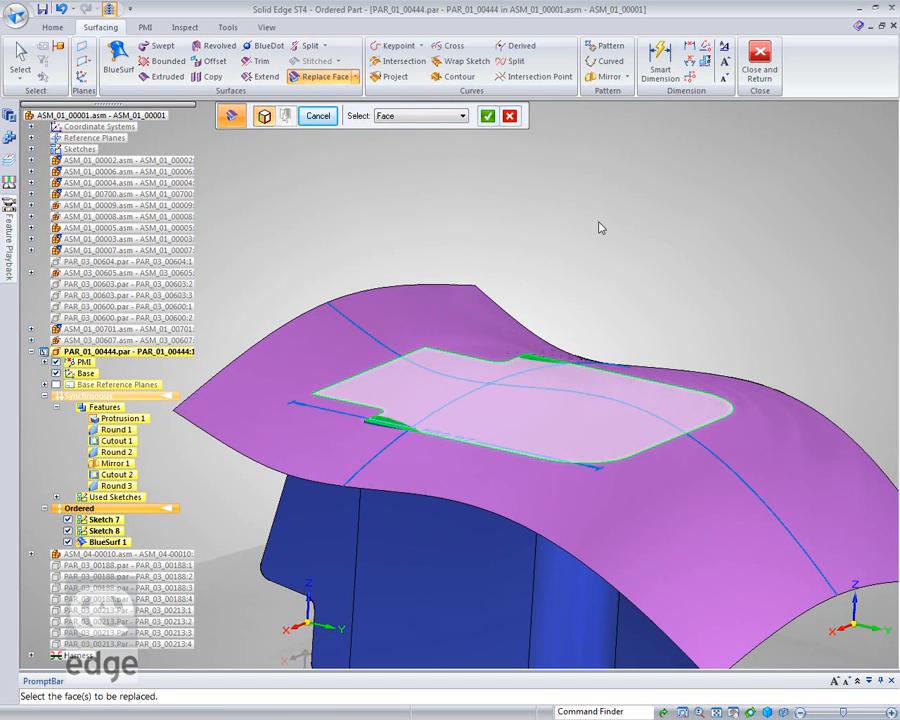
pyautogui.click(487, 117)
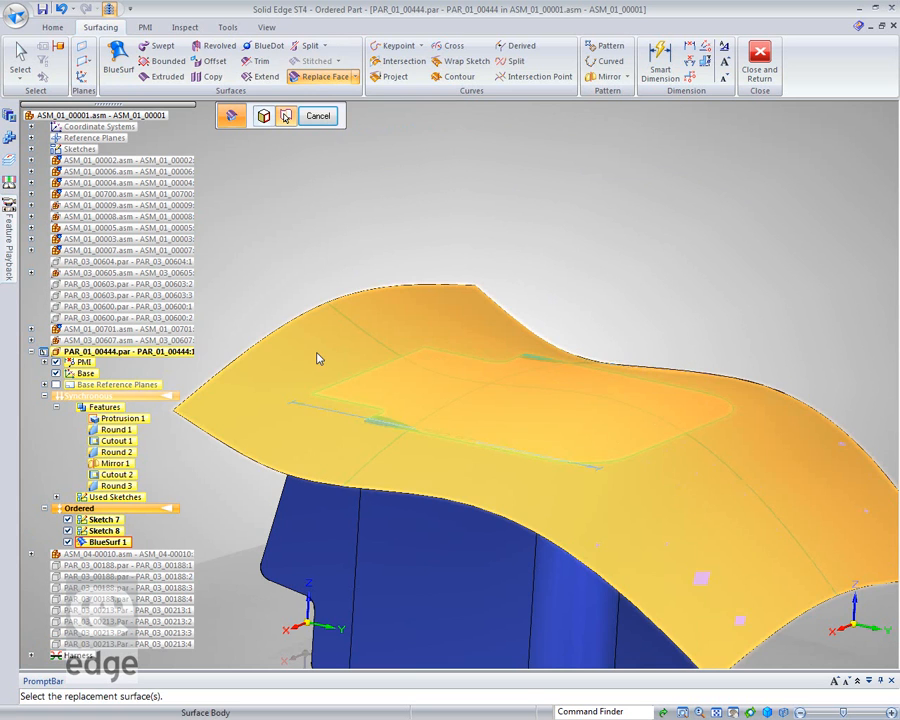
pyautogui.click(318, 357)
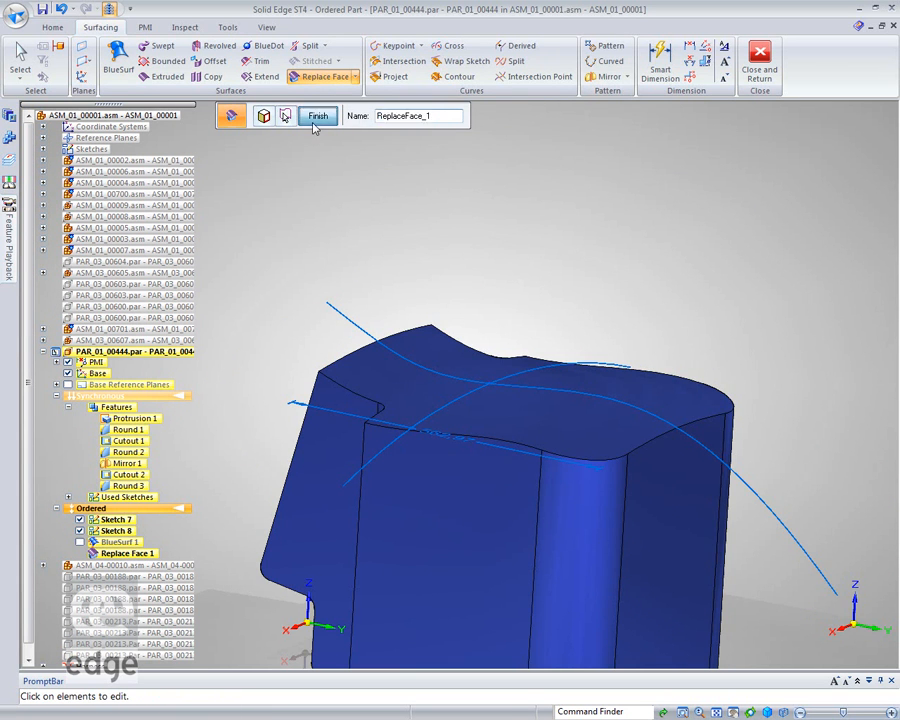
pyautogui.click(317, 117)
# Round the two upright outer corner edges at the front of the engine cover with a 23 mm radius.
pyautogui.moveTo(806, 340)
pyautogui.mouseDown(button='middle')
pyautogui.moveTo(874, 426)
pyautogui.moveTo(779, 390)
pyautogui.moveTo(797, 343)
pyautogui.mouseUp(button='middle')
pyautogui.moveTo(688, 333); pyautogui.dragTo(731, 273, button='middle')
pyautogui.middleClick(656, 294)
pyautogui.middleClick(656, 294)
pyautogui.moveTo(684, 250); pyautogui.dragTo(678, 292, button='middle')
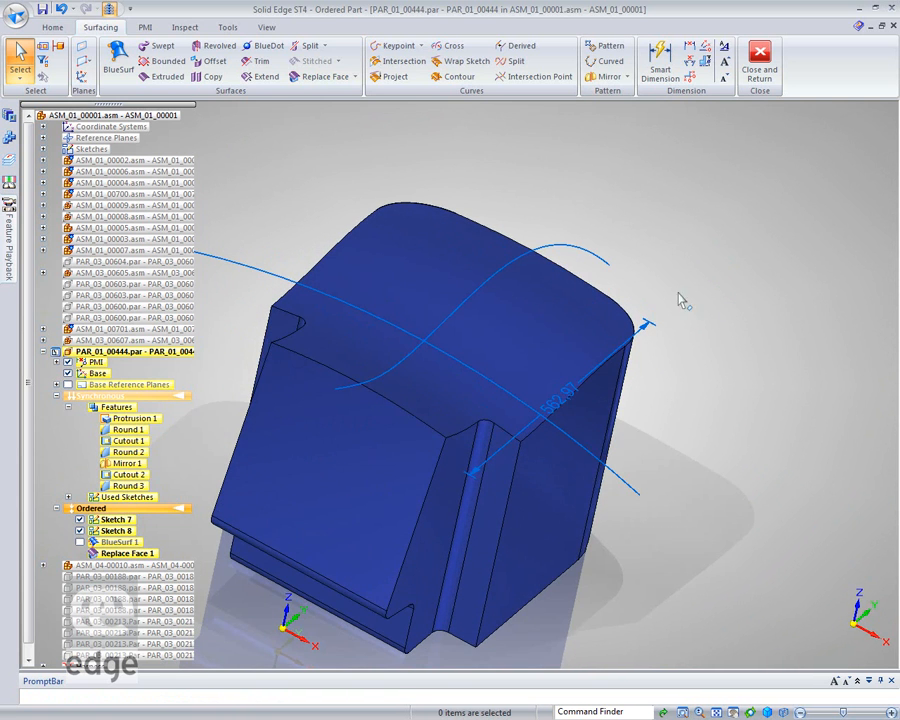
pyautogui.rightClick(567, 131)
pyautogui.click(575, 184)
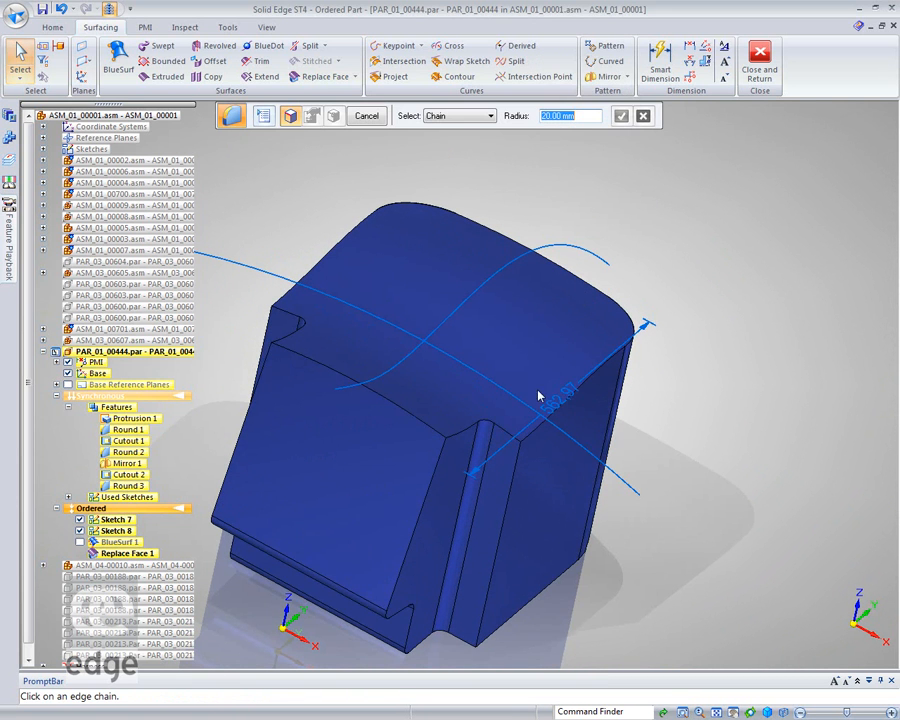
pyautogui.click(514, 472)
pyautogui.click(270, 330)
pyautogui.write('23')
pyautogui.press('Return')
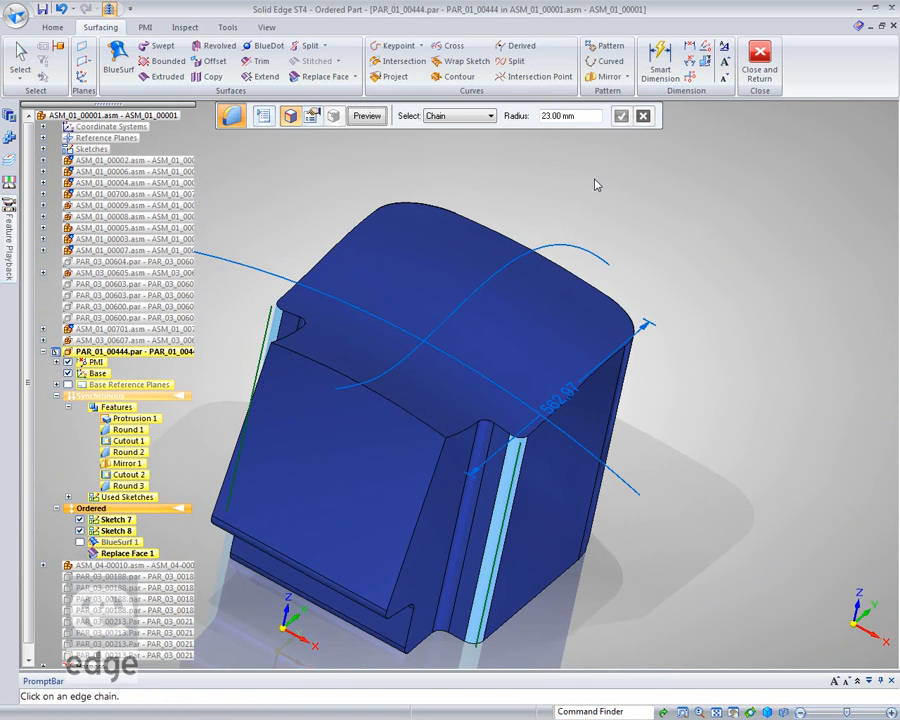
pyautogui.click(358, 117)
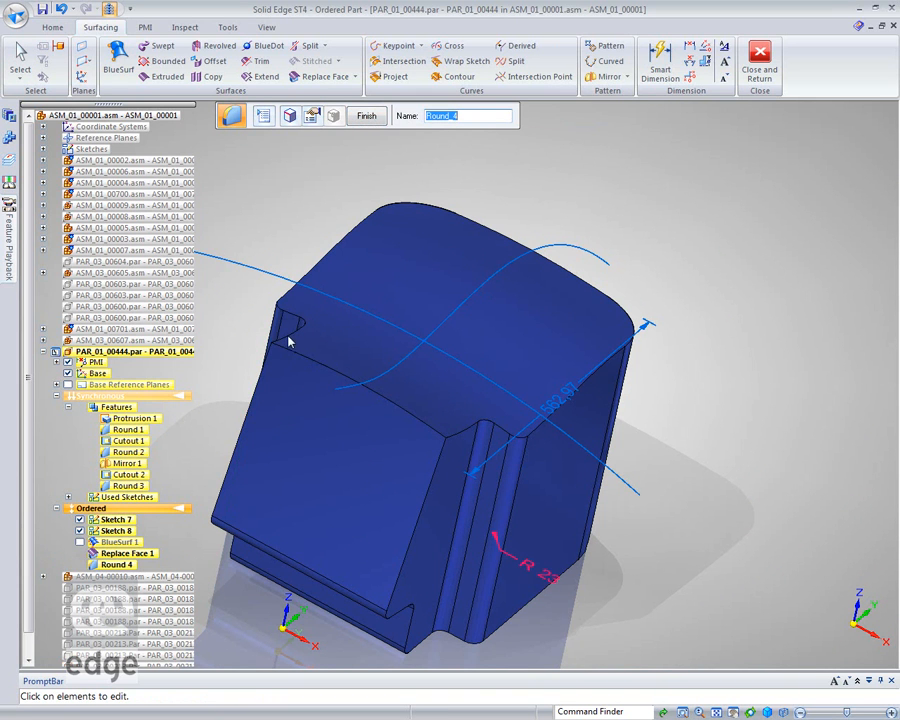
pyautogui.click(366, 115)
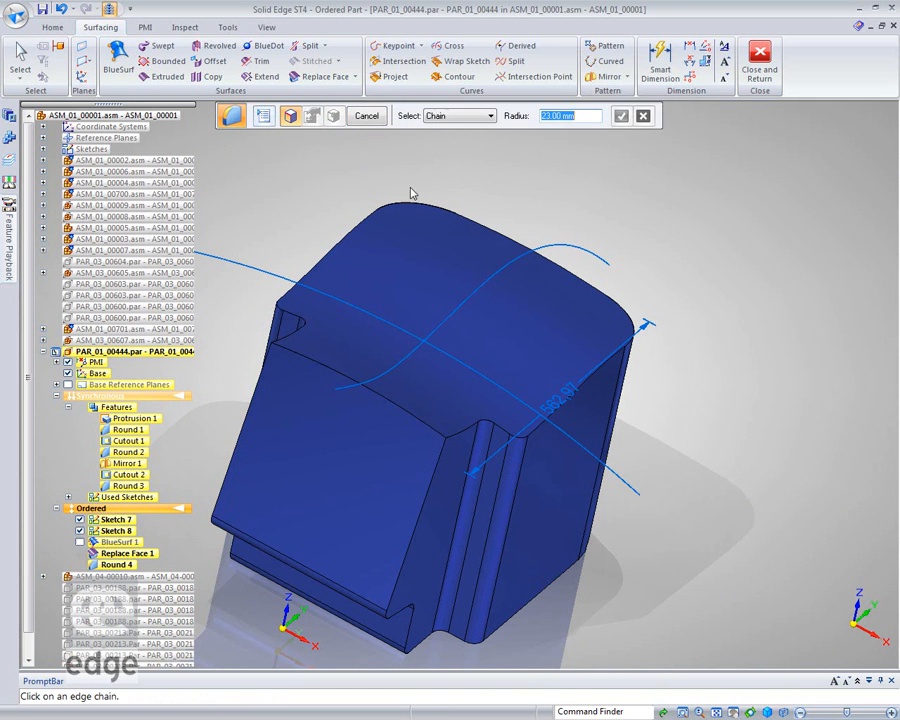
# Round the edge chain around the engine cover's curved top face with a 20 mm radius.
pyautogui.click(296, 335)
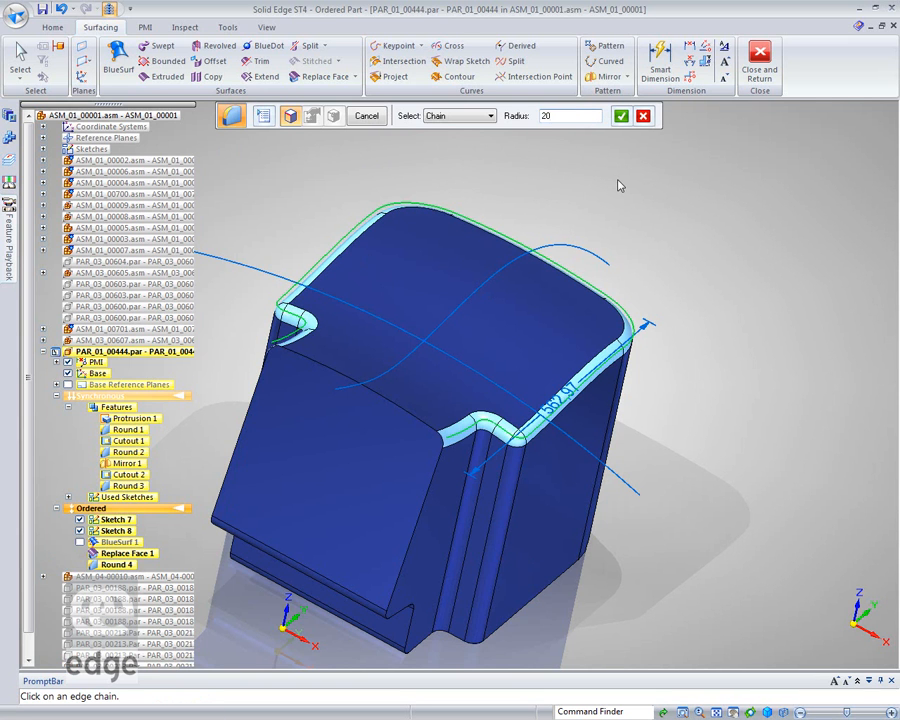
pyautogui.write('20')
pyautogui.press('Return')
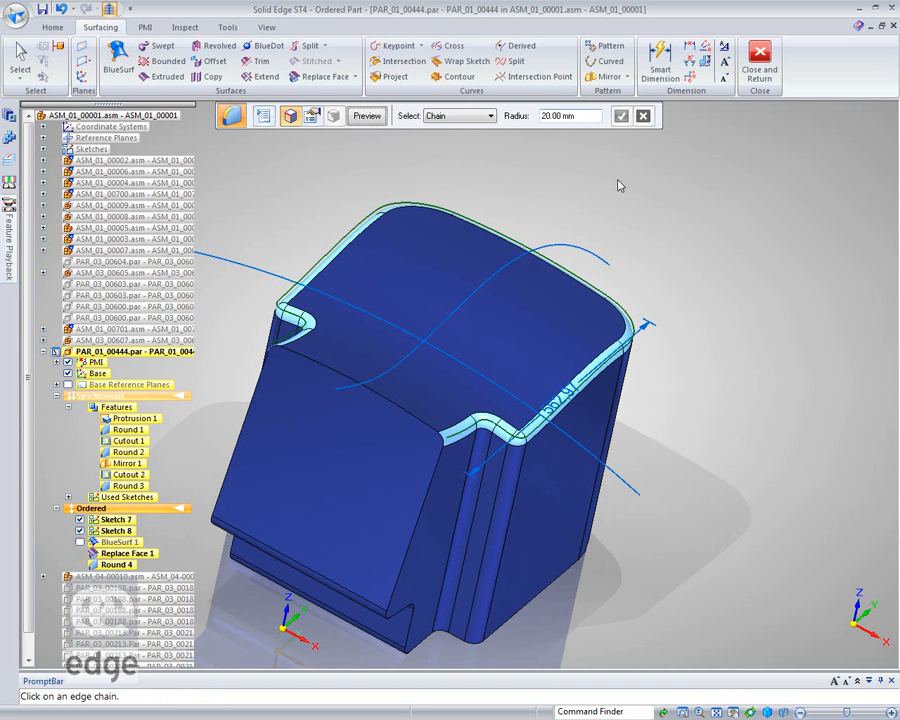
pyautogui.click(352, 117)
pyautogui.click(366, 116)
# Thin-wall the engine cover with an 8 mm common thickness, leaving the connected front and bottom face chain open.
pyautogui.hotkey('ctrl', 'r')
pyautogui.moveTo(677, 174); pyautogui.dragTo(808, 236, button='middle')
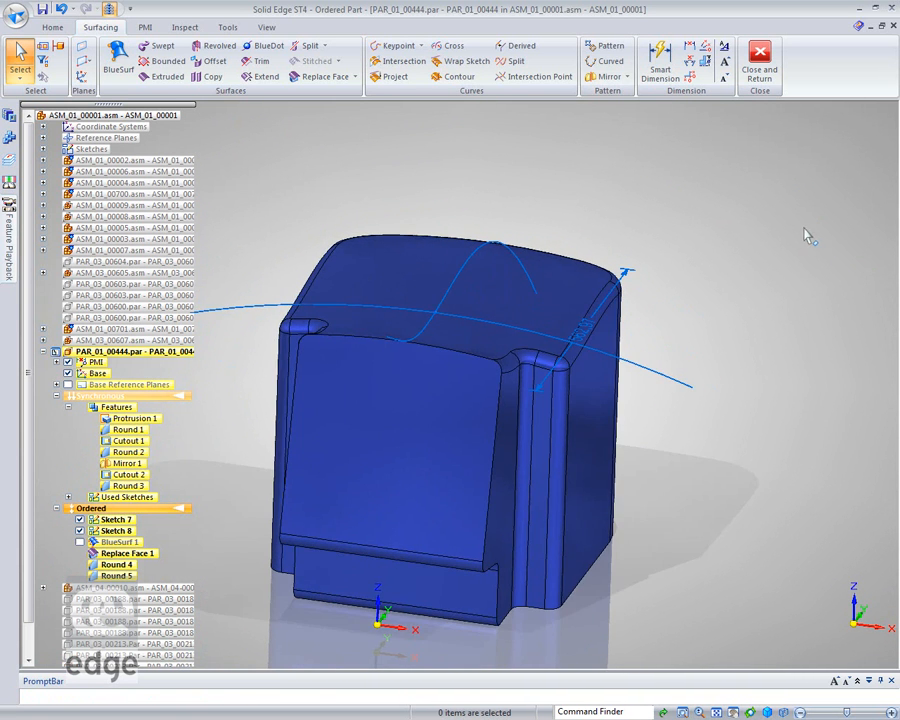
pyautogui.rightClick(685, 206)
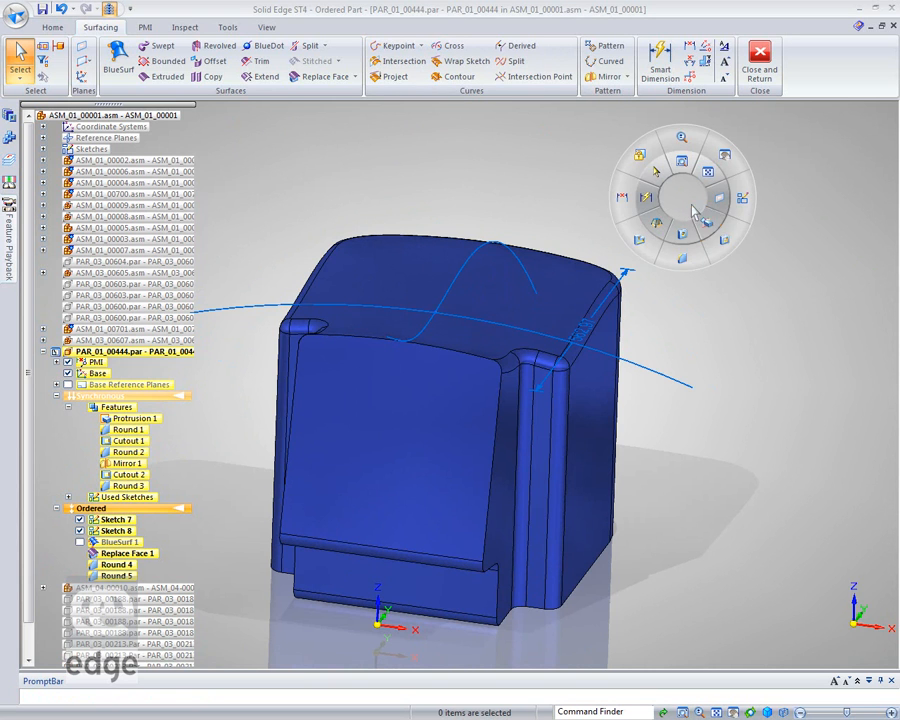
pyautogui.click(636, 242)
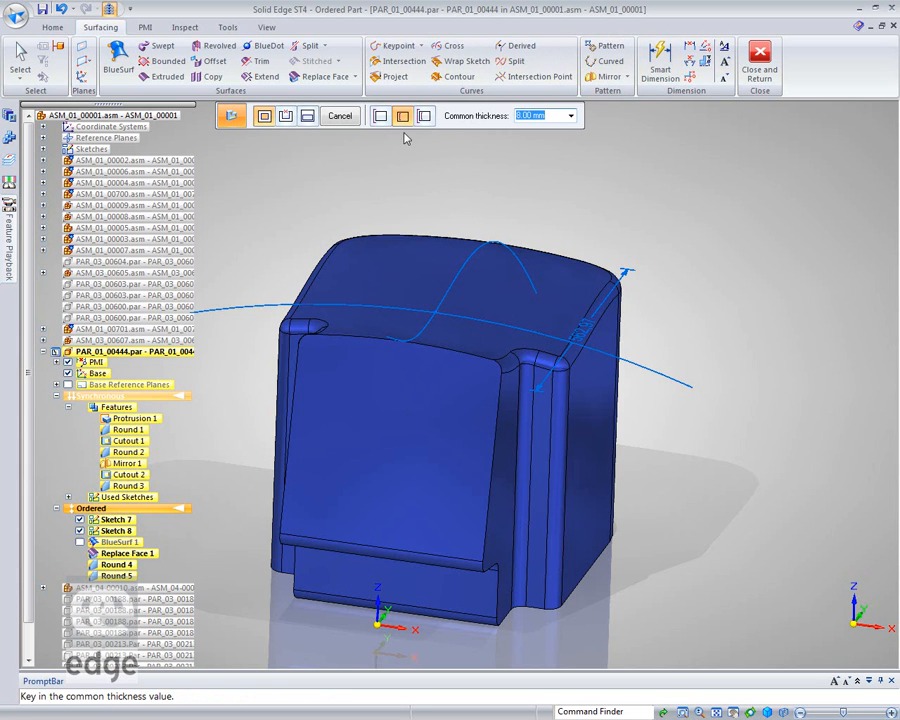
pyautogui.click(287, 117)
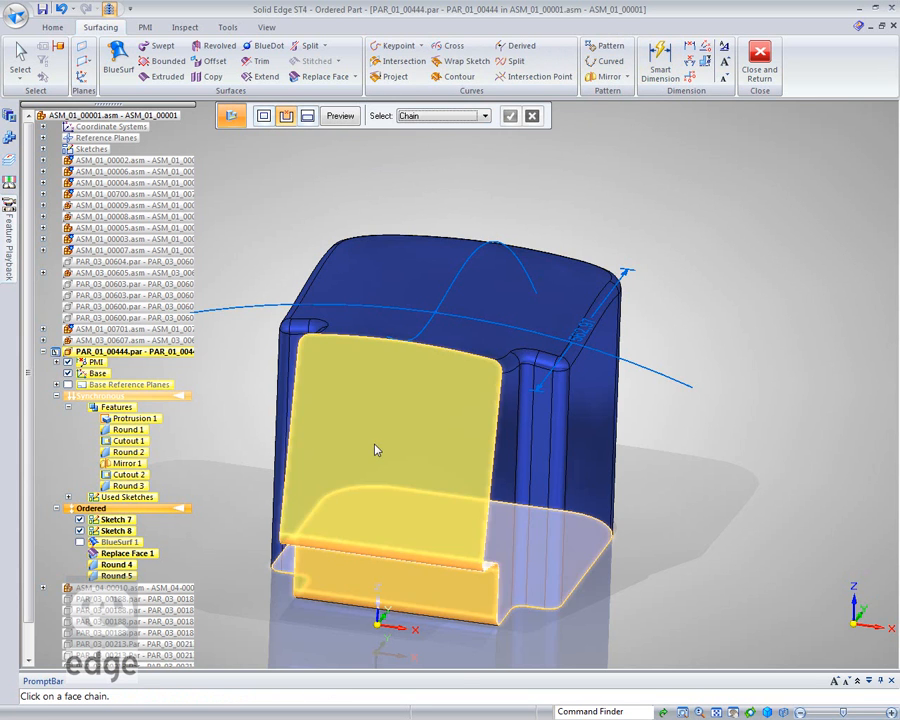
pyautogui.click(376, 446)
pyautogui.click(510, 116)
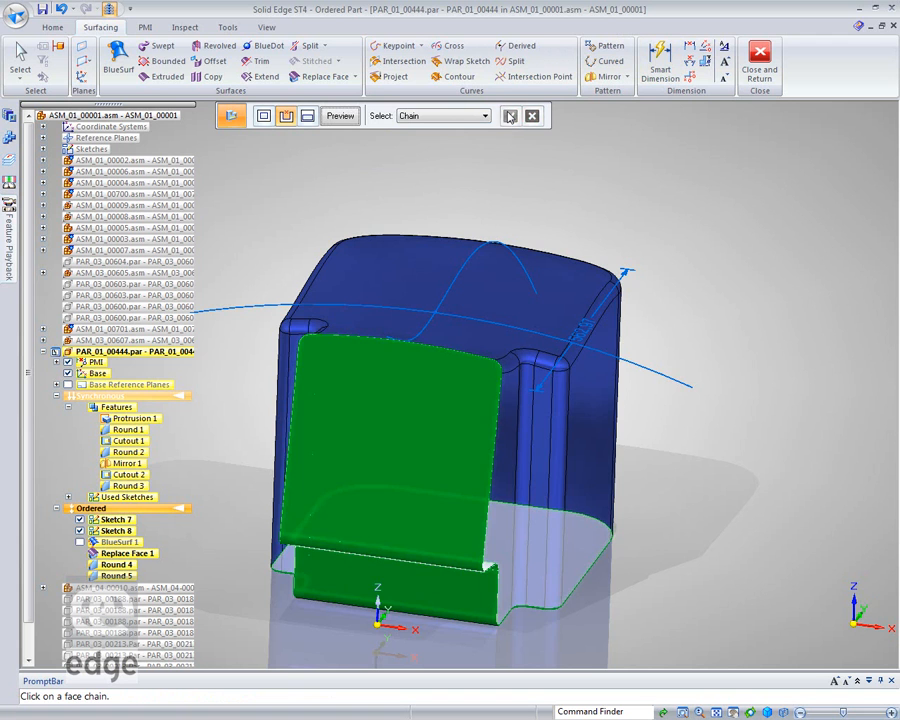
pyautogui.click(340, 116)
pyautogui.click(341, 116)
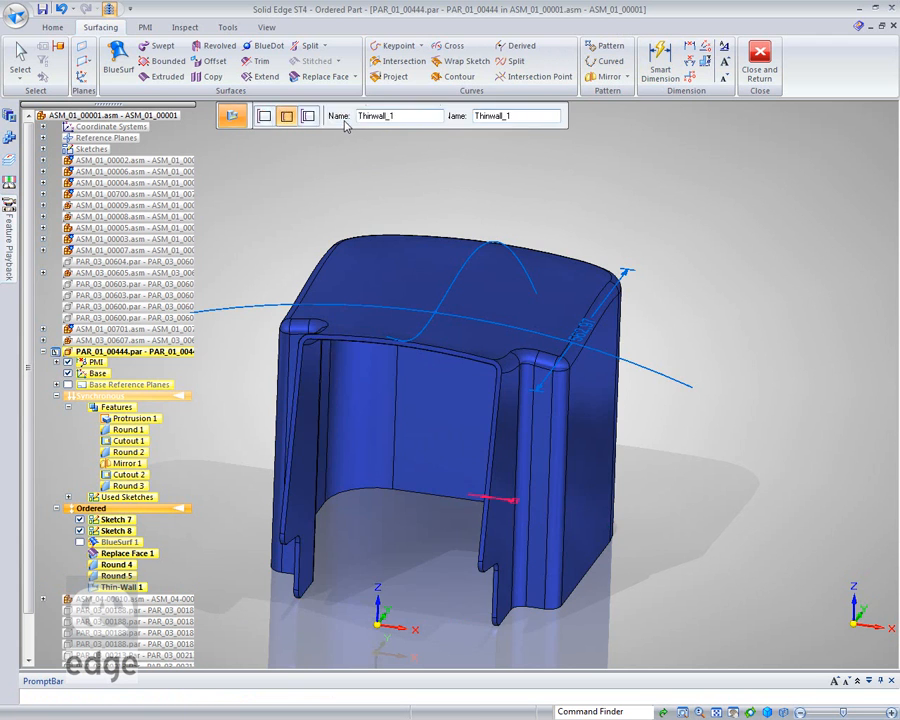
pyautogui.press('Escape')
# Dimension the width of the front opening between the lower corners of its two side walls, placing the dimension below the cover.
pyautogui.moveTo(729, 333); pyautogui.dragTo(672, 334, button='middle')
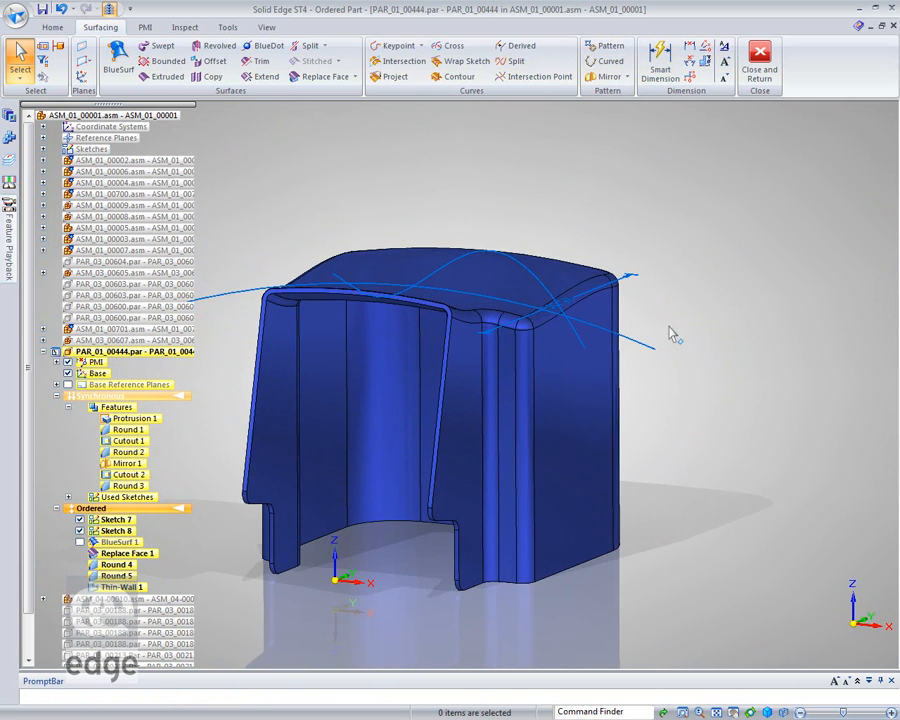
pyautogui.moveTo(745, 555); pyautogui.dragTo(759, 538, button='middle')
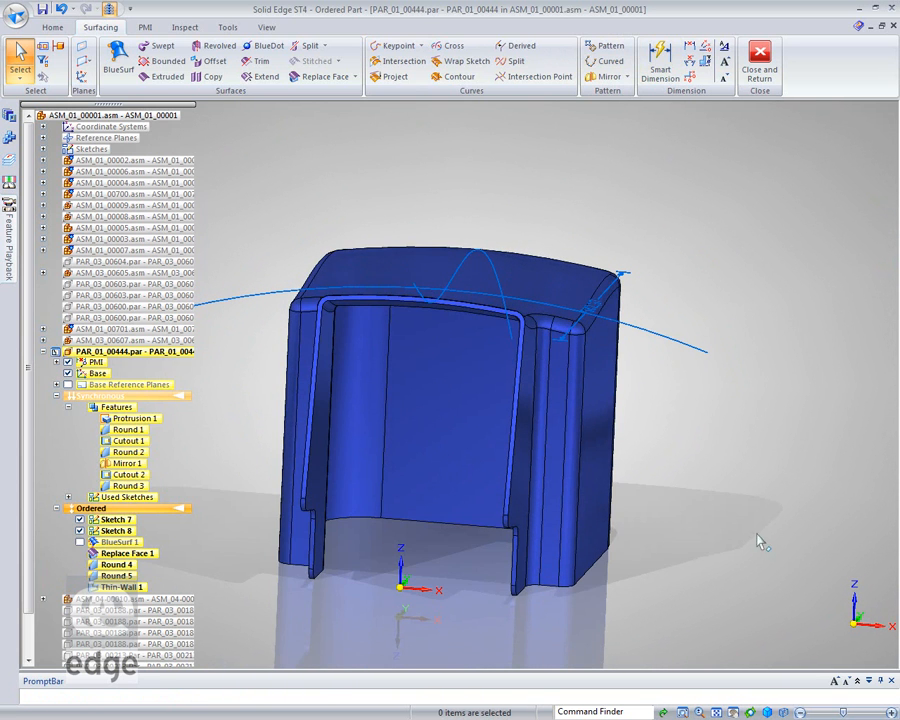
pyautogui.moveTo(318, 190); pyautogui.dragTo(394, 337, button='middle')
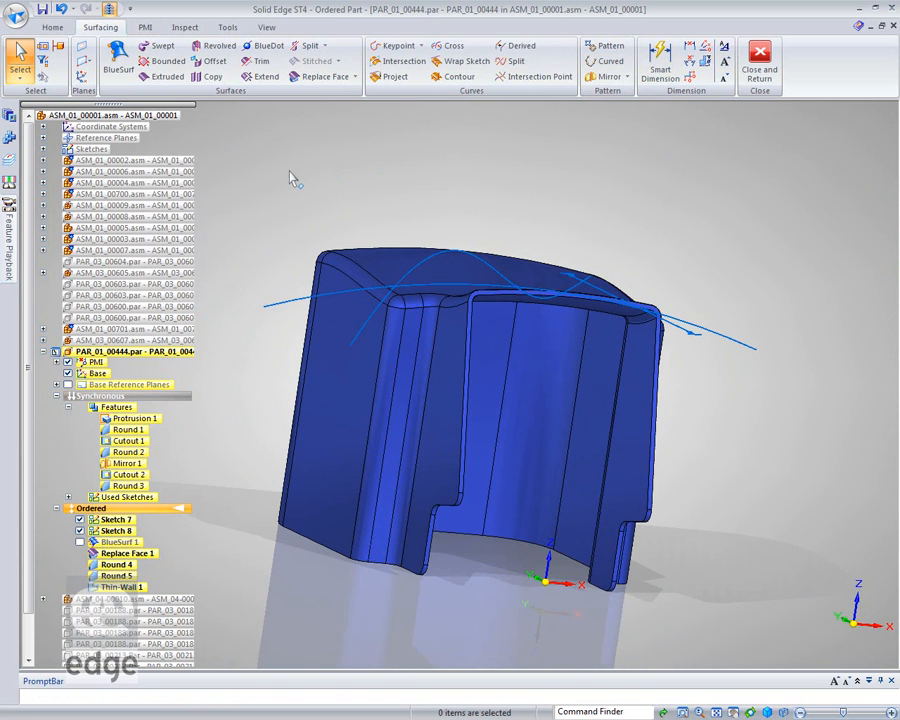
pyautogui.moveTo(245, 141); pyautogui.dragTo(265, 143, button='middle')
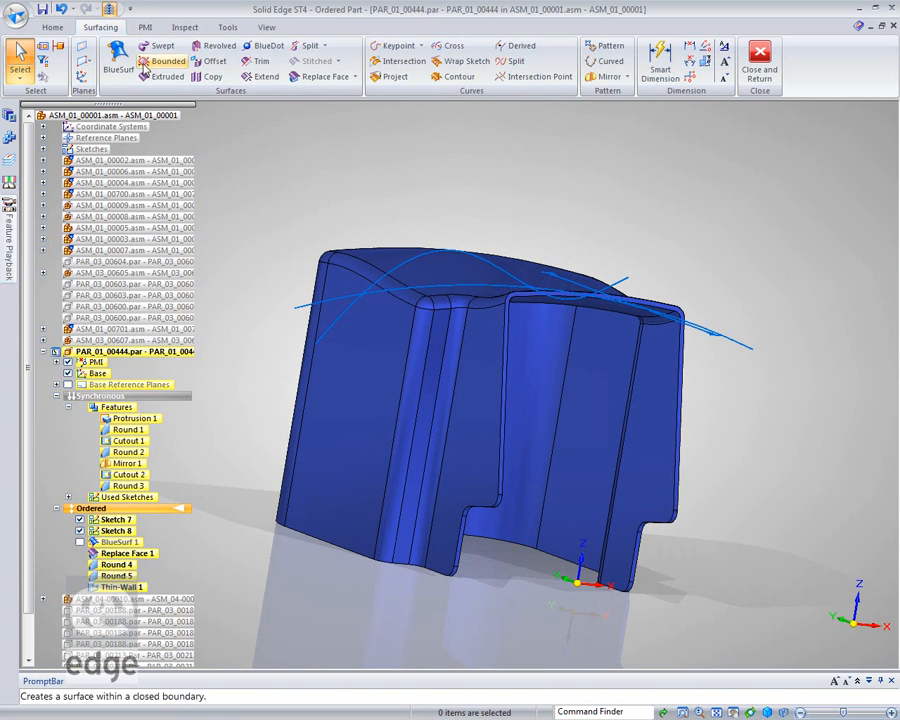
pyautogui.click(50, 27)
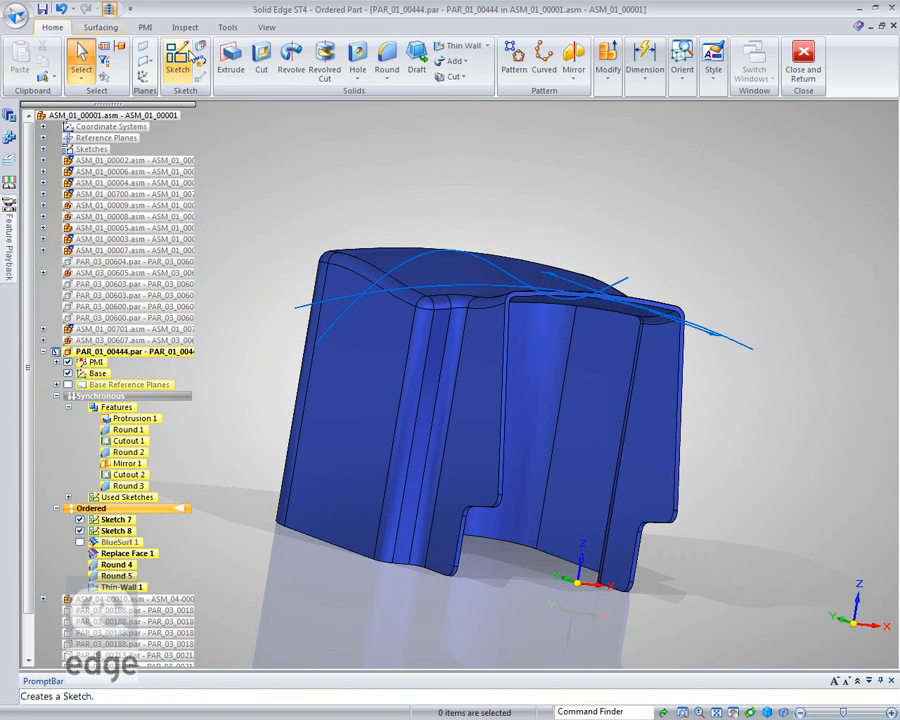
pyautogui.click(652, 85)
pyautogui.click(647, 118)
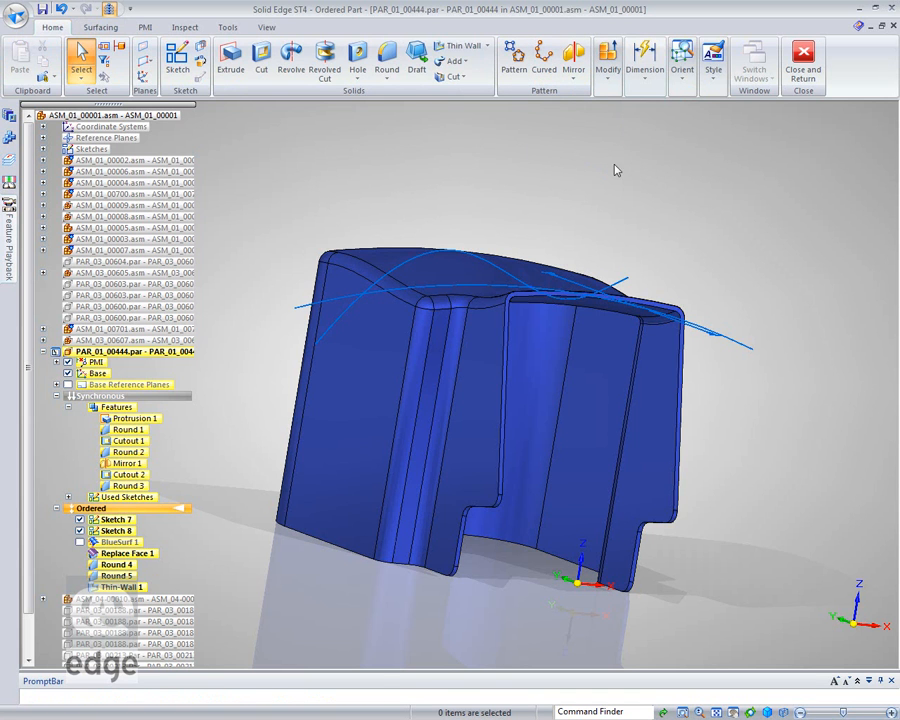
pyautogui.click(480, 507)
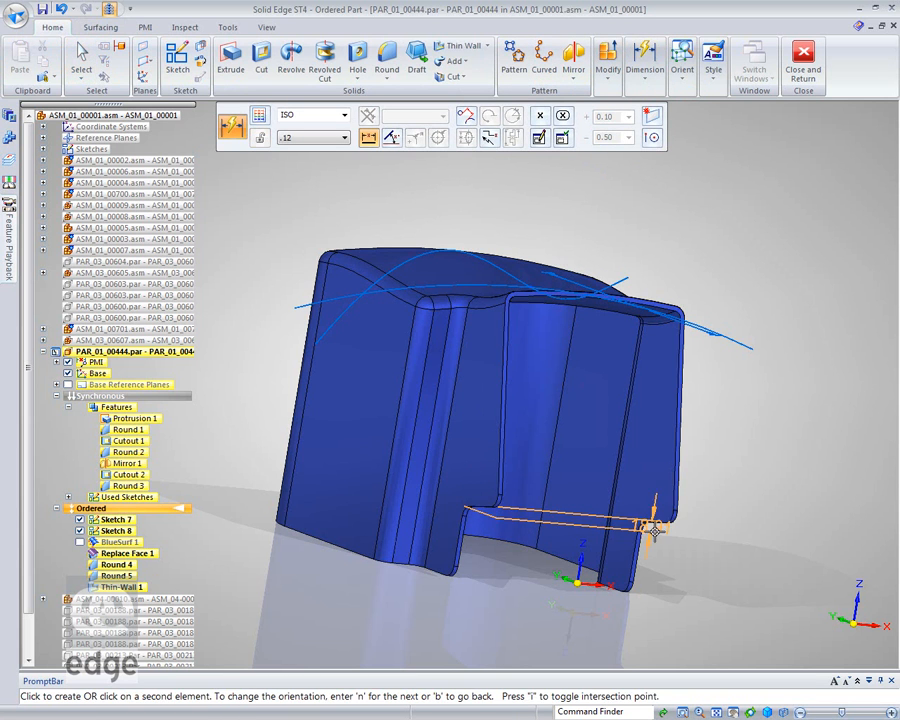
pyautogui.moveTo(691, 530); pyautogui.dragTo(439, 559, button='middle')
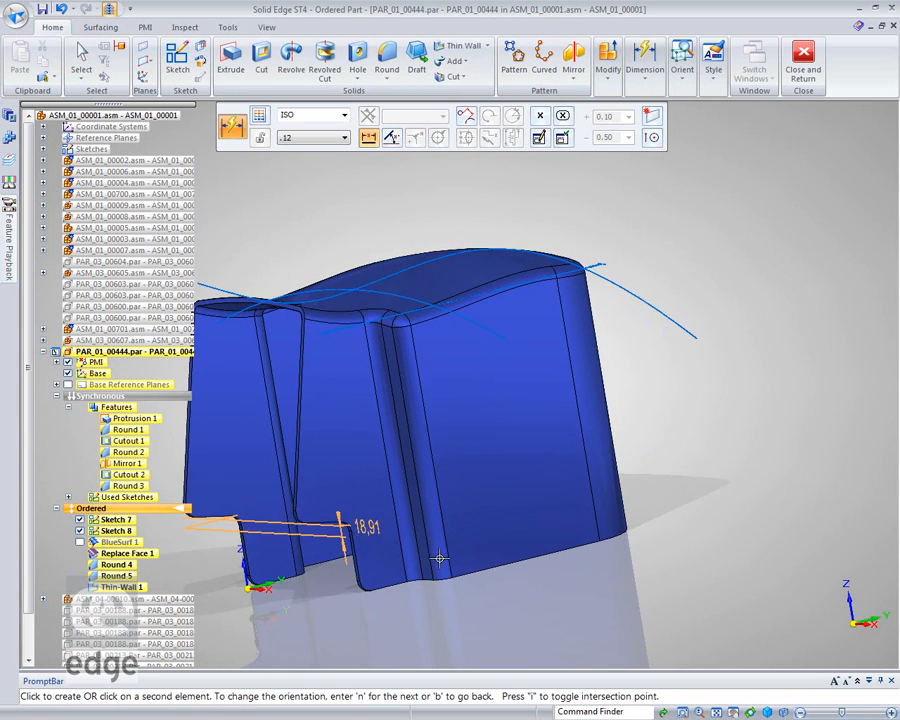
pyautogui.click(320, 521)
pyautogui.moveTo(280, 580); pyautogui.dragTo(454, 577, button='middle')
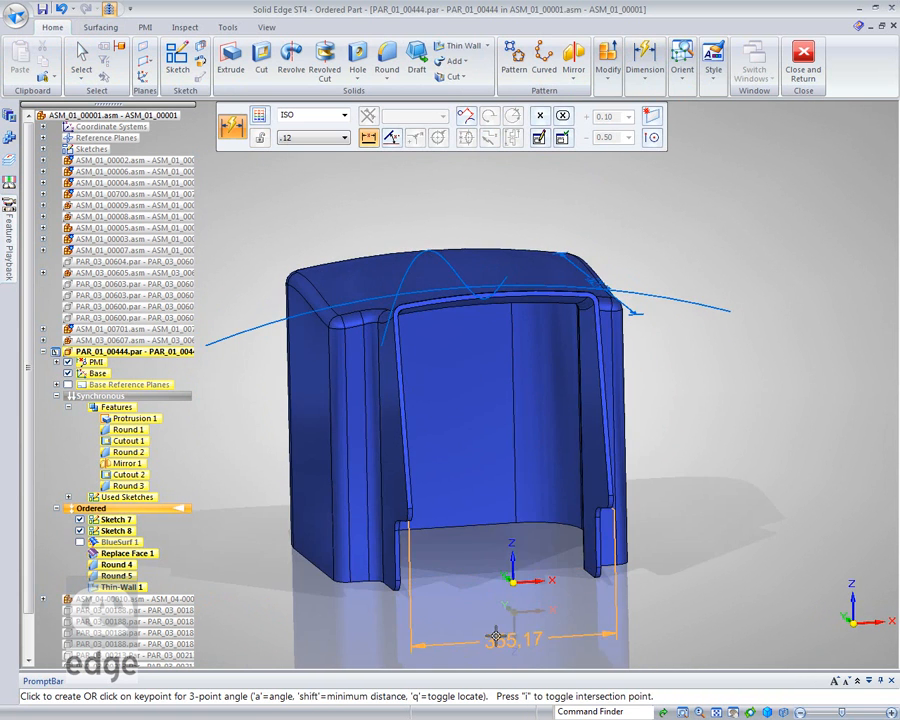
pyautogui.click(482, 621)
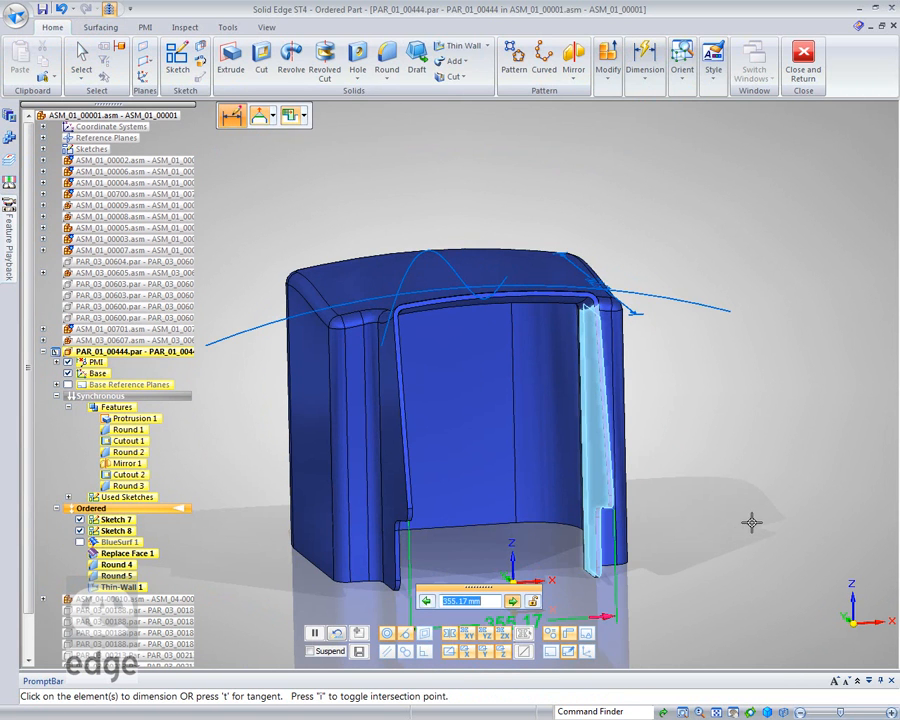
# Set the width dimension of the engine cover's front opening to 350 mm.
pyautogui.keyDown('shift'); pyautogui.moveTo(755, 523); pyautogui.dragTo(759, 409, button='middle'); pyautogui.keyUp('shift')
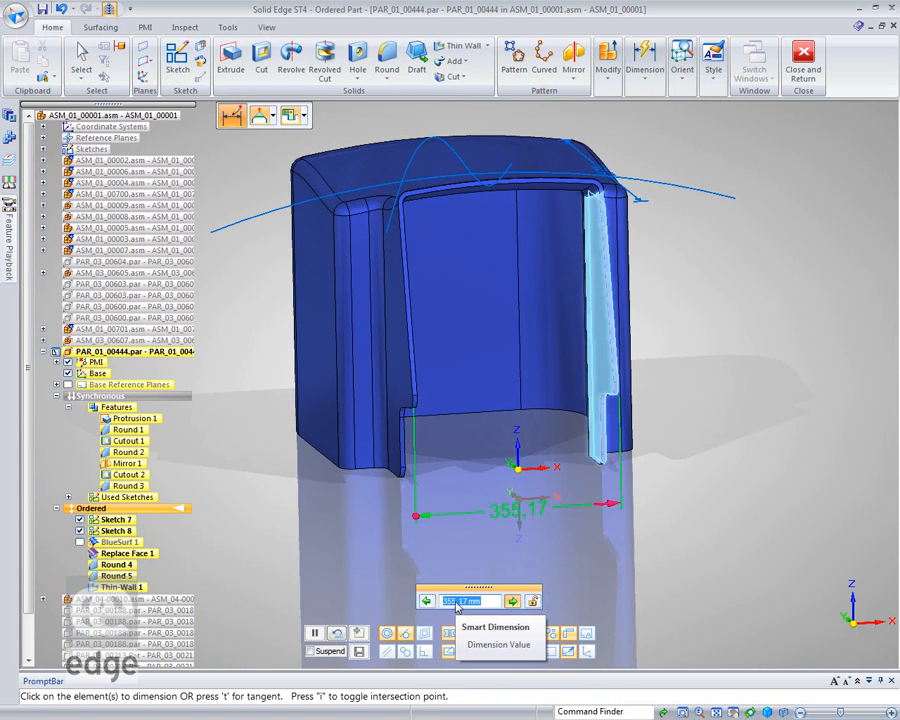
pyautogui.press('Return')
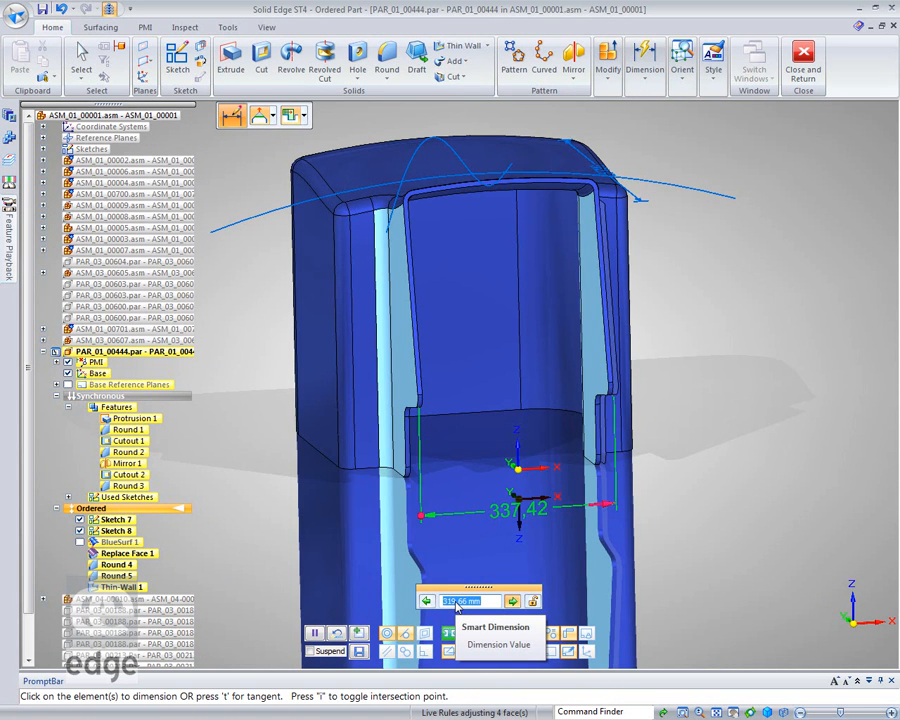
pyautogui.scroll(-1, 456, 607)
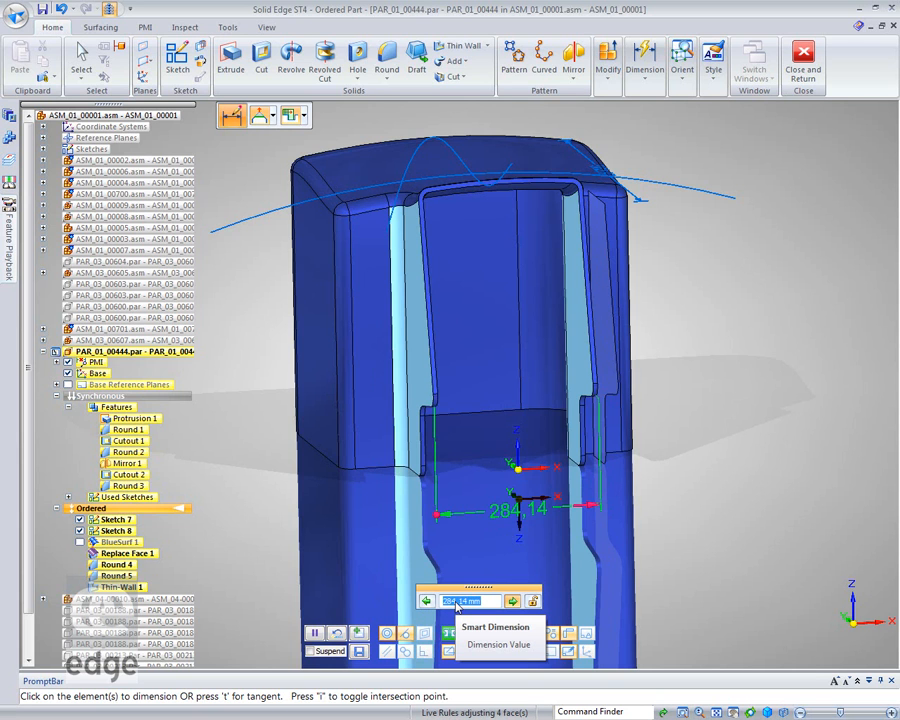
pyautogui.scroll(1, 457, 607)
pyautogui.scroll(1, 457, 607)
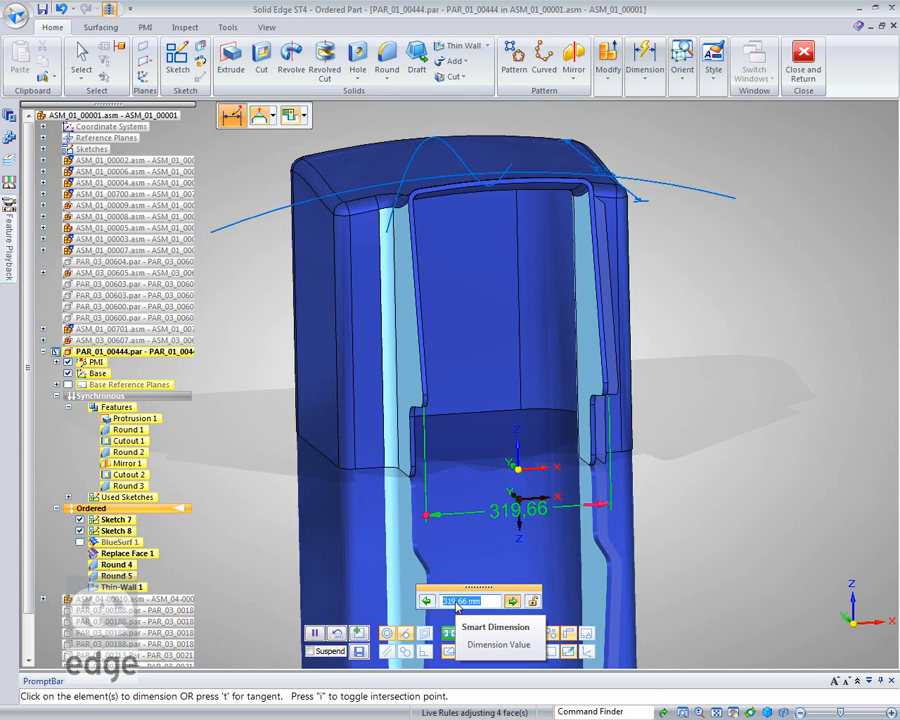
pyautogui.write('350')
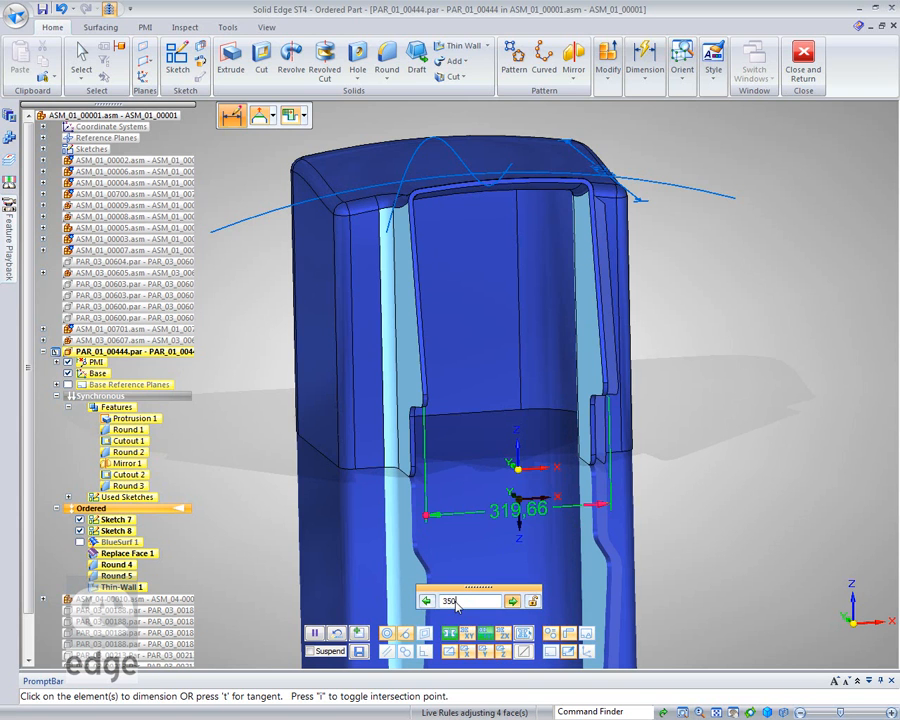
pyautogui.press('Return')
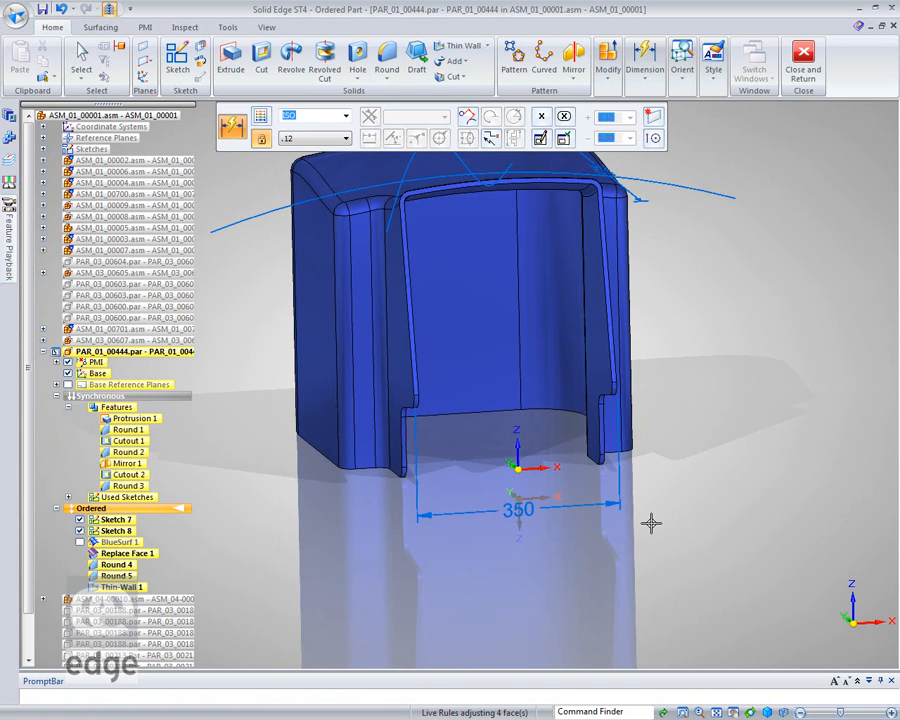
# Rotate the outer planar face of the cover's front side wall by 2°, pivoting it about its front edge.
pyautogui.moveTo(676, 386); pyautogui.dragTo(589, 402, button='middle')
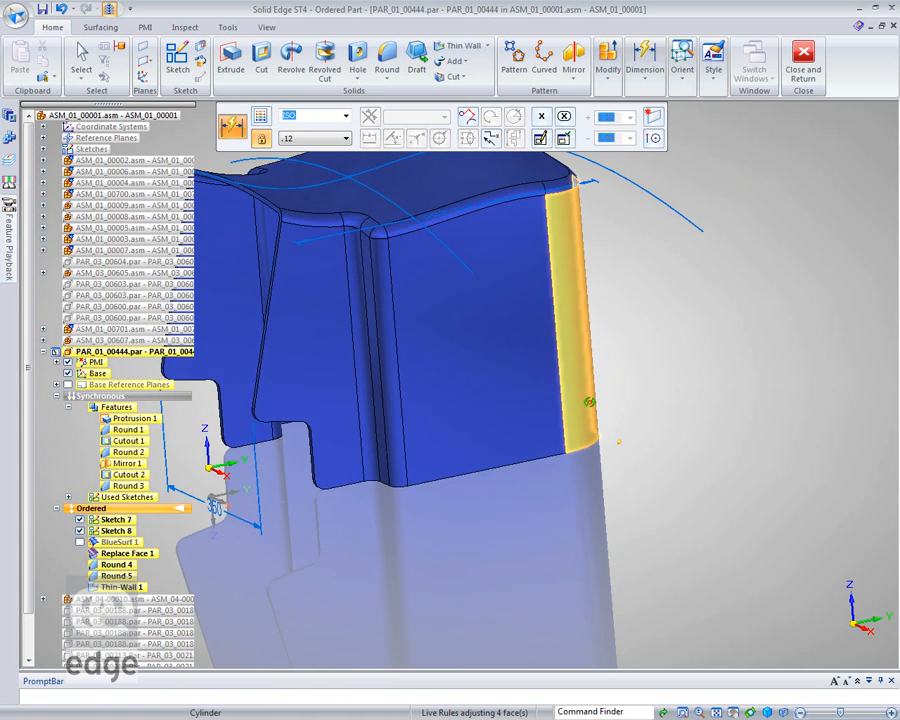
pyautogui.middleClick(603, 504)
pyautogui.middleClick(603, 504)
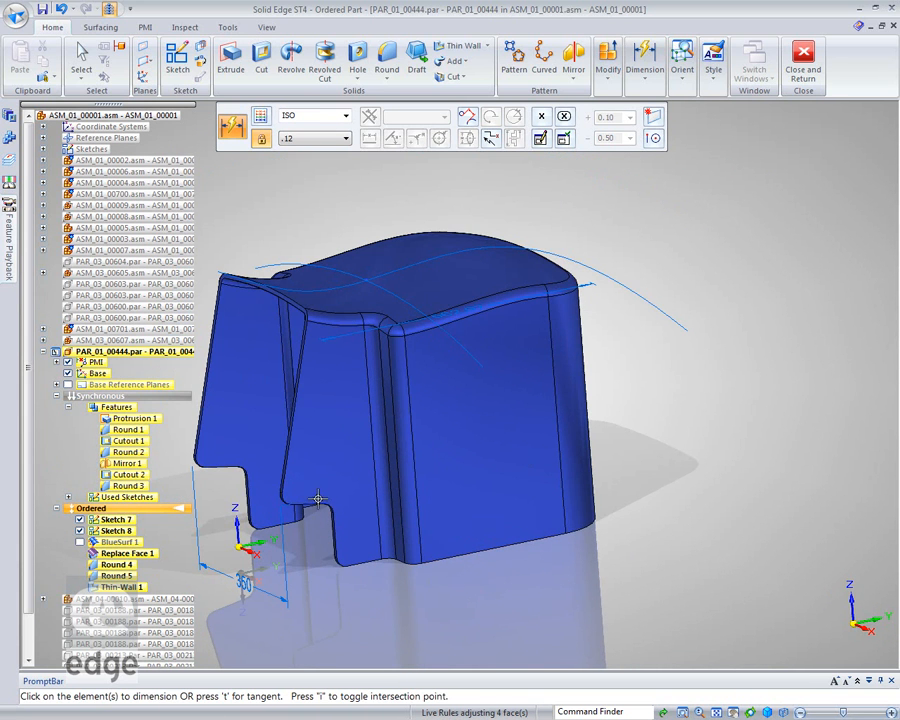
pyautogui.click(82, 60)
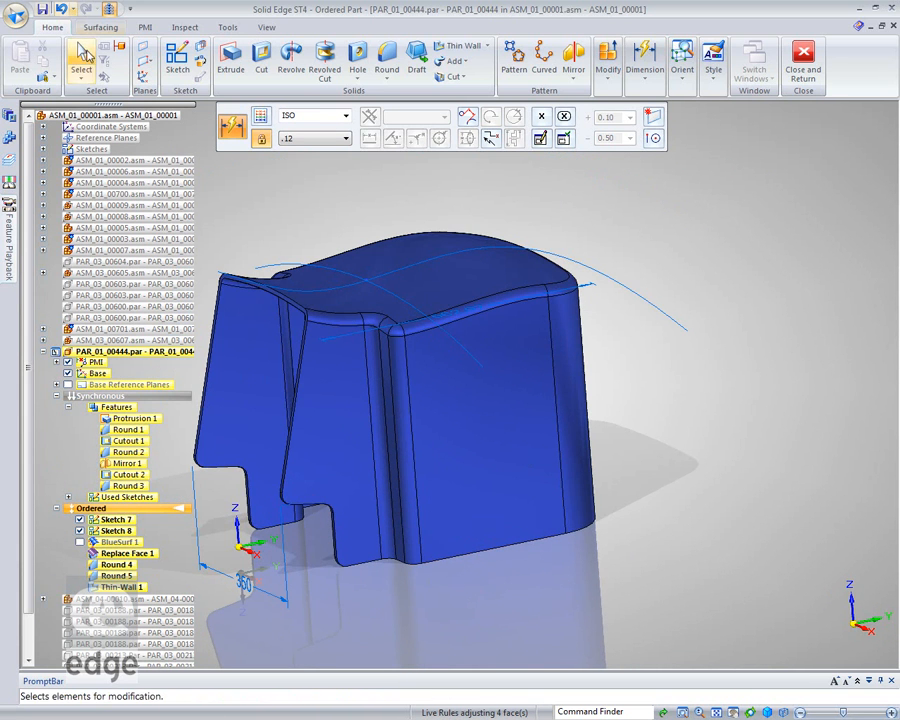
pyautogui.click(350, 422)
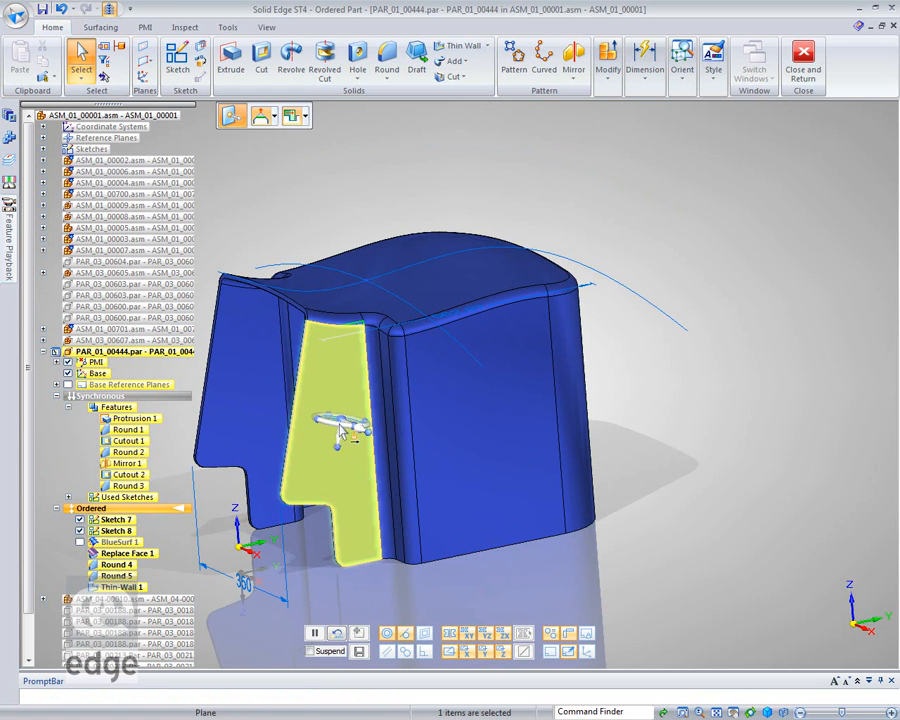
pyautogui.moveTo(322, 514); pyautogui.dragTo(299, 507)
pyautogui.click(303, 452)
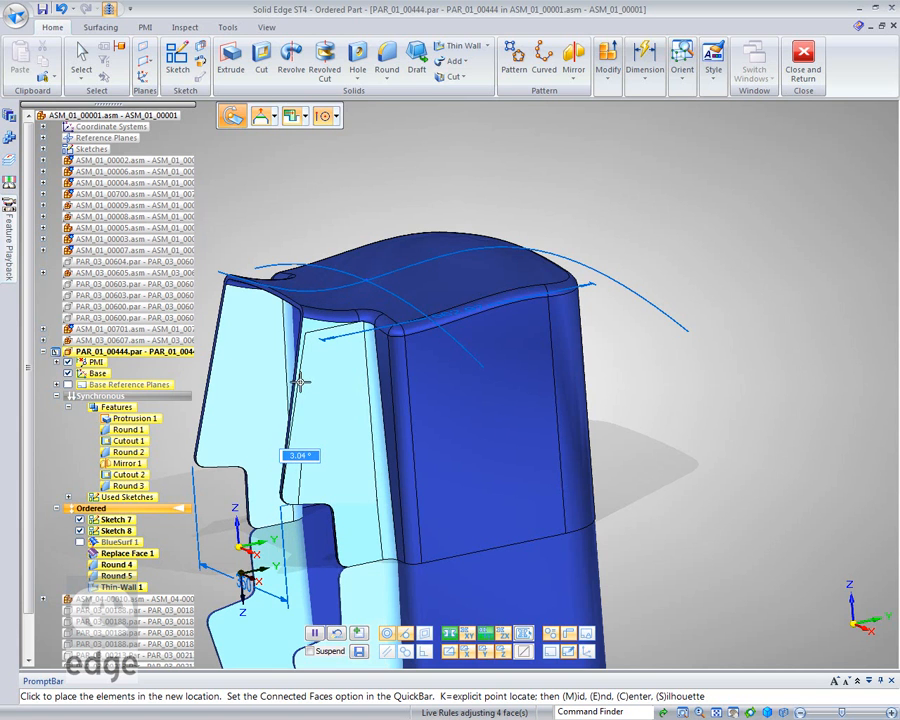
pyautogui.write('2')
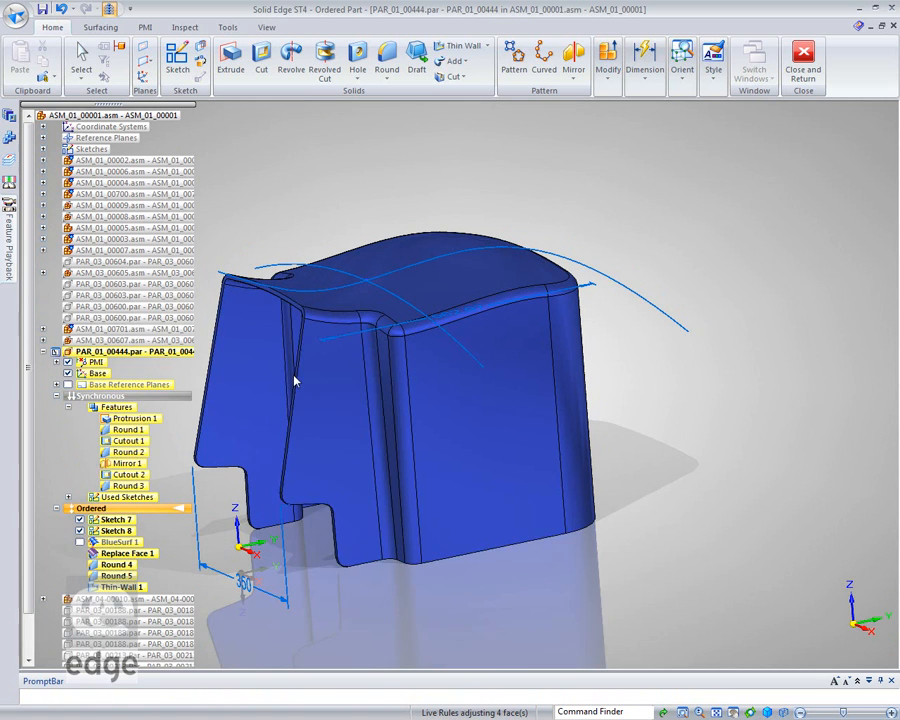
# Tilt the large outer side face of the engine cover by 2° about its bottom edge.
pyautogui.click(480, 492)
pyautogui.moveTo(484, 490); pyautogui.dragTo(478, 550)
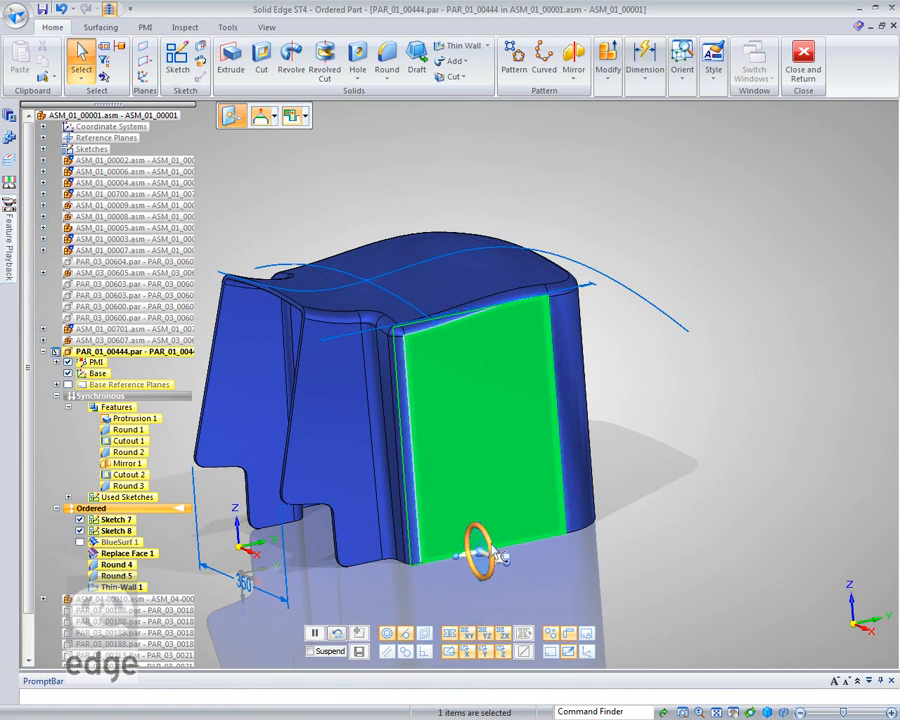
pyautogui.click(498, 553)
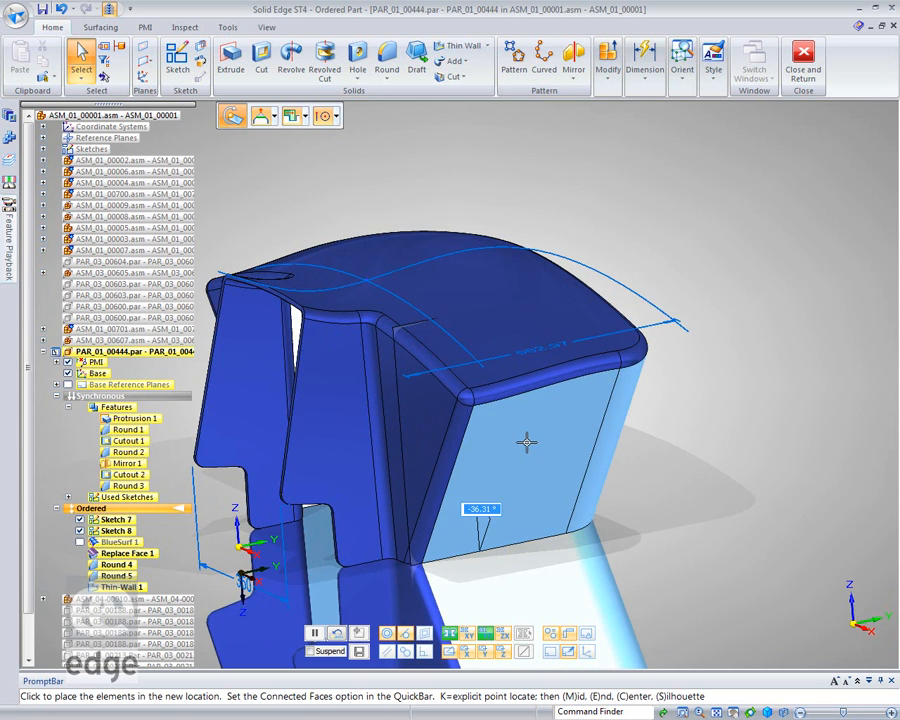
pyautogui.scroll(4, 580, 435)
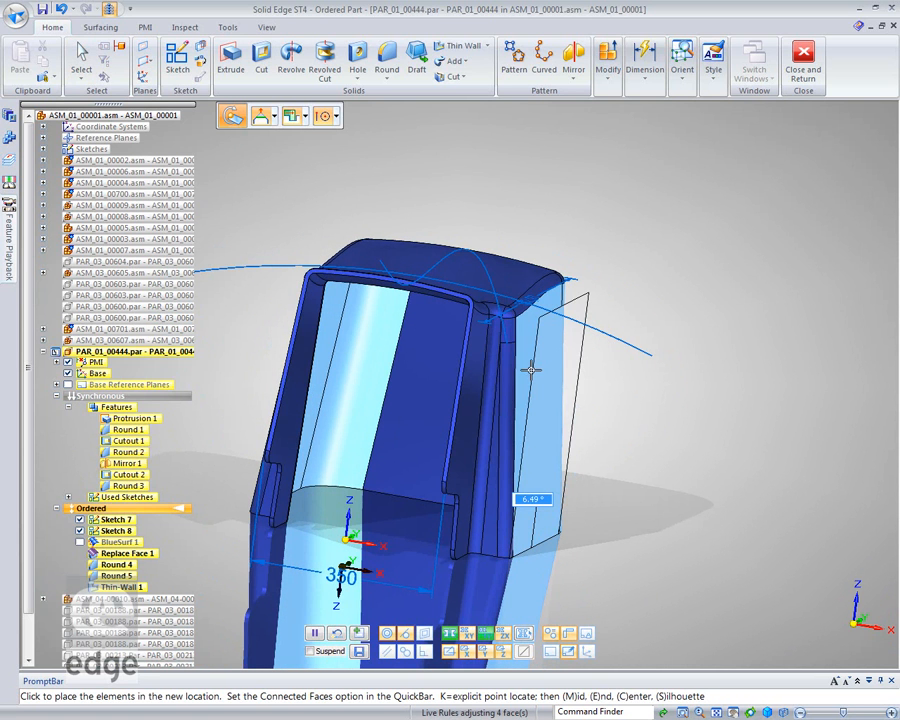
pyautogui.write('2')
pyautogui.press('Return')
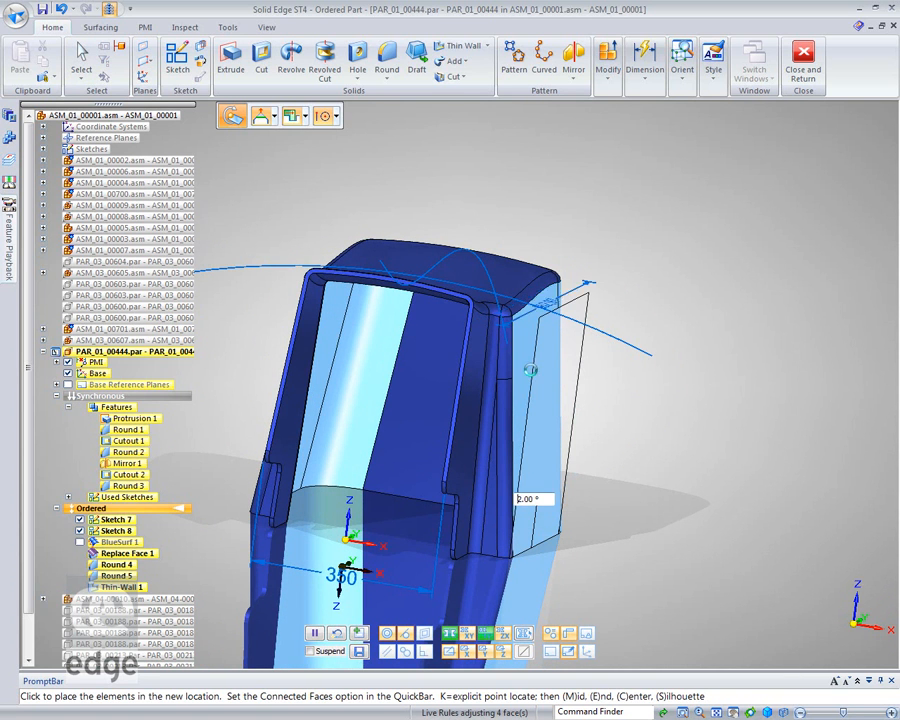
# Show the surrounding assembly components around the engine cover.
pyautogui.moveTo(793, 409); pyautogui.dragTo(776, 300, button='middle')
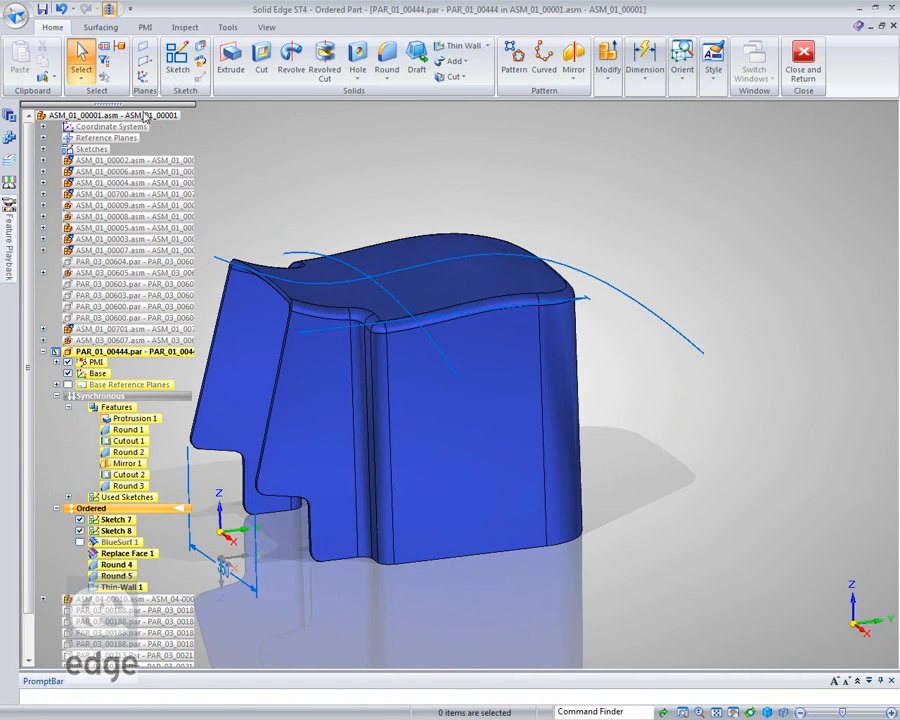
pyautogui.click(110, 10)
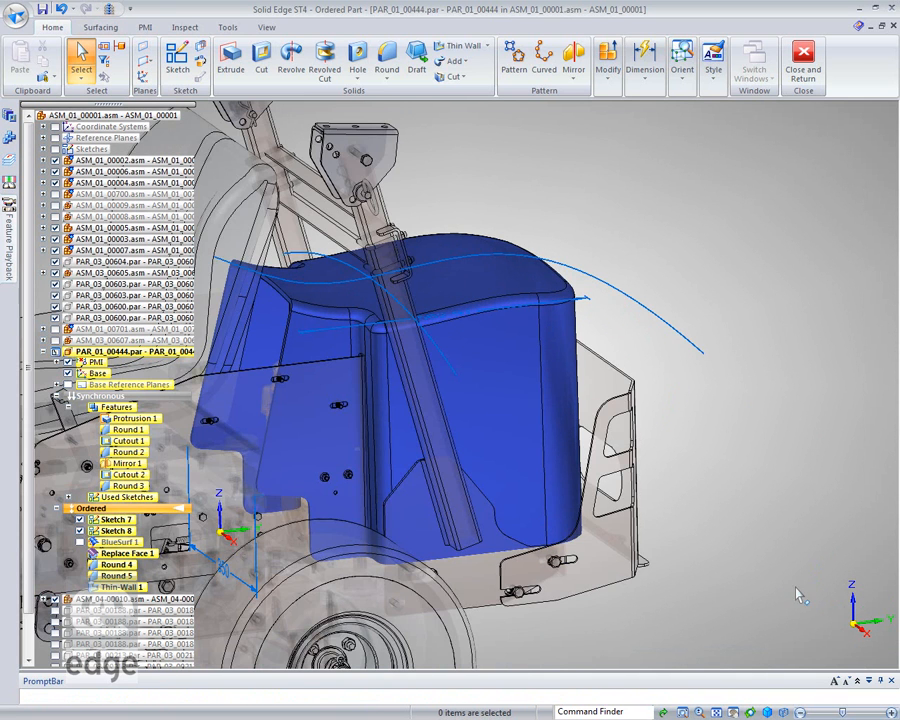
pyautogui.middleClick(755, 563)
pyautogui.middleClick(755, 563)
pyautogui.moveTo(797, 526); pyautogui.dragTo(670, 543, button='middle')
pyautogui.scroll(4, 607, 491)
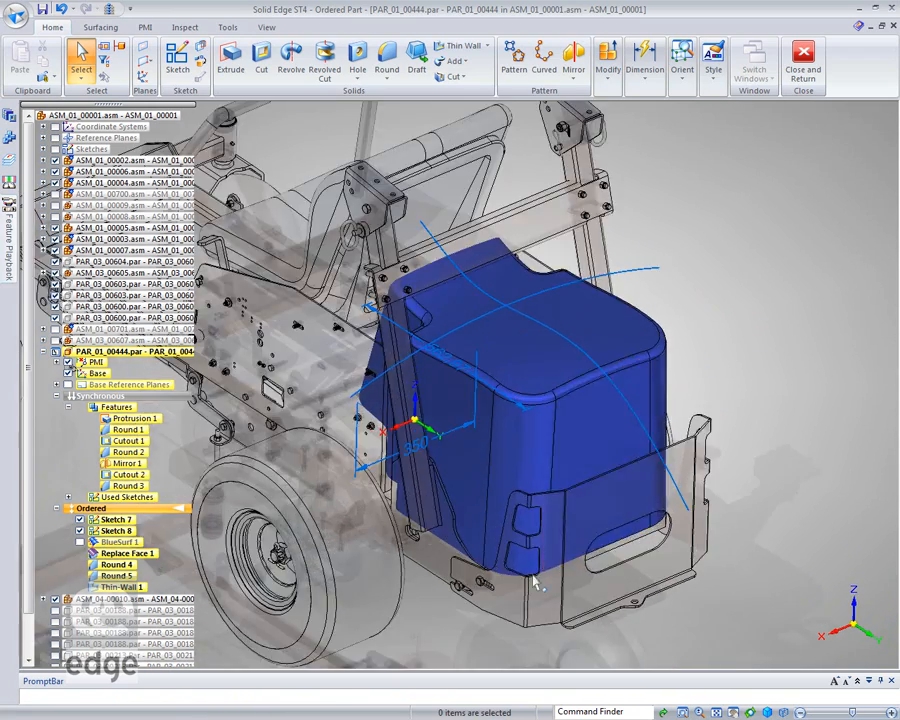
# Open the BlueDot where the two top sketch curves cross for editing and lock its movement to the YZ plane.
pyautogui.moveTo(455, 585)
pyautogui.mouseDown(button='middle')
pyautogui.moveTo(532, 524)
pyautogui.moveTo(506, 530)
pyautogui.moveTo(505, 546)
pyautogui.moveTo(520, 534)
pyautogui.moveTo(494, 557)
pyautogui.mouseUp(button='middle')
pyautogui.scroll(2, 613, 245)
pyautogui.scroll(1, 613, 252)
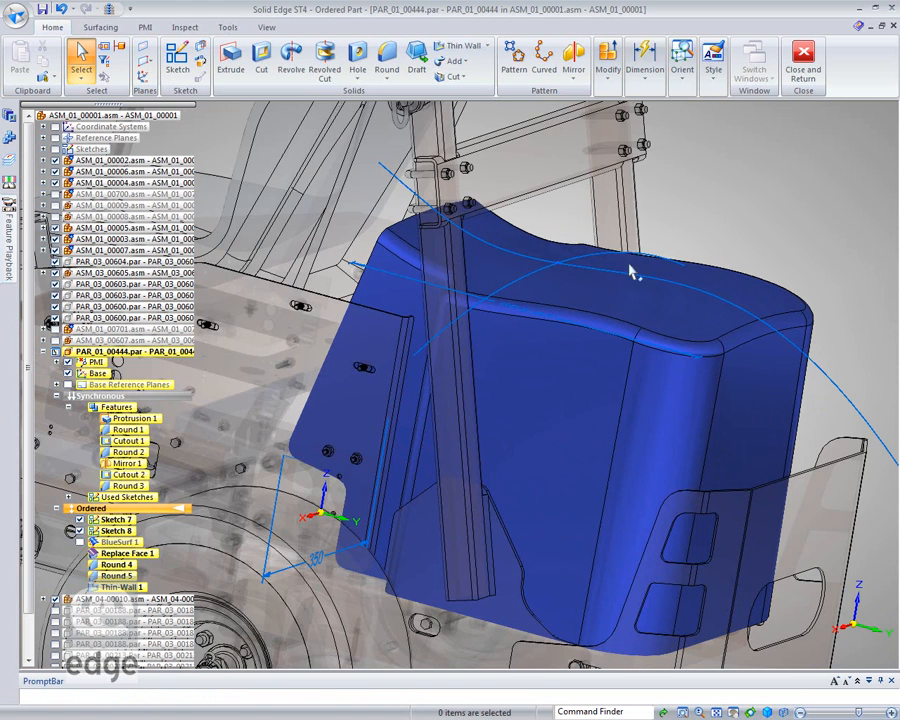
pyautogui.scroll(1, 569, 281)
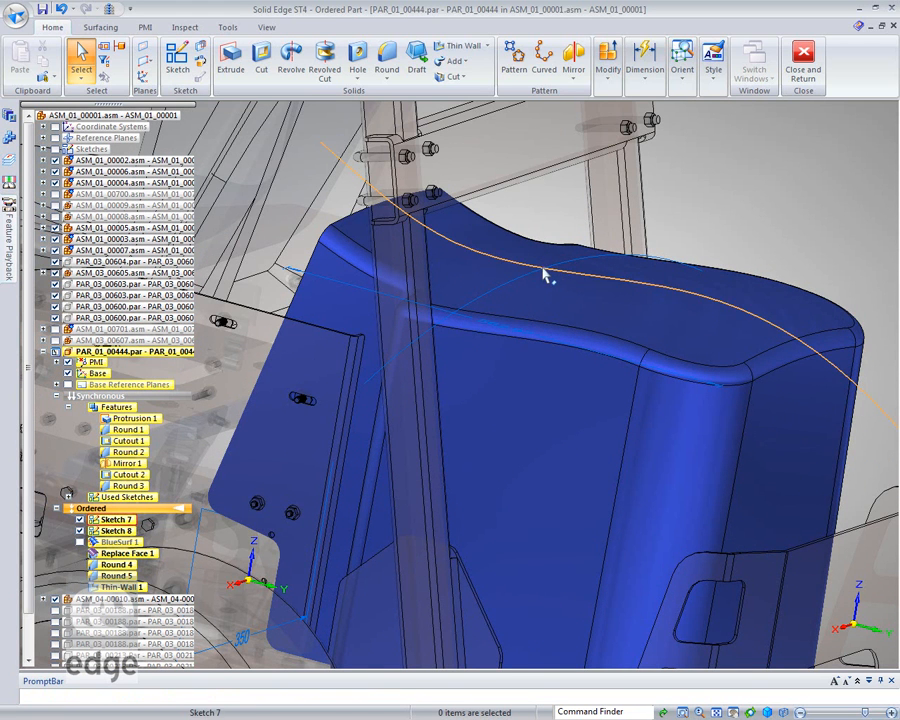
pyautogui.click(543, 275)
pyautogui.click(606, 259)
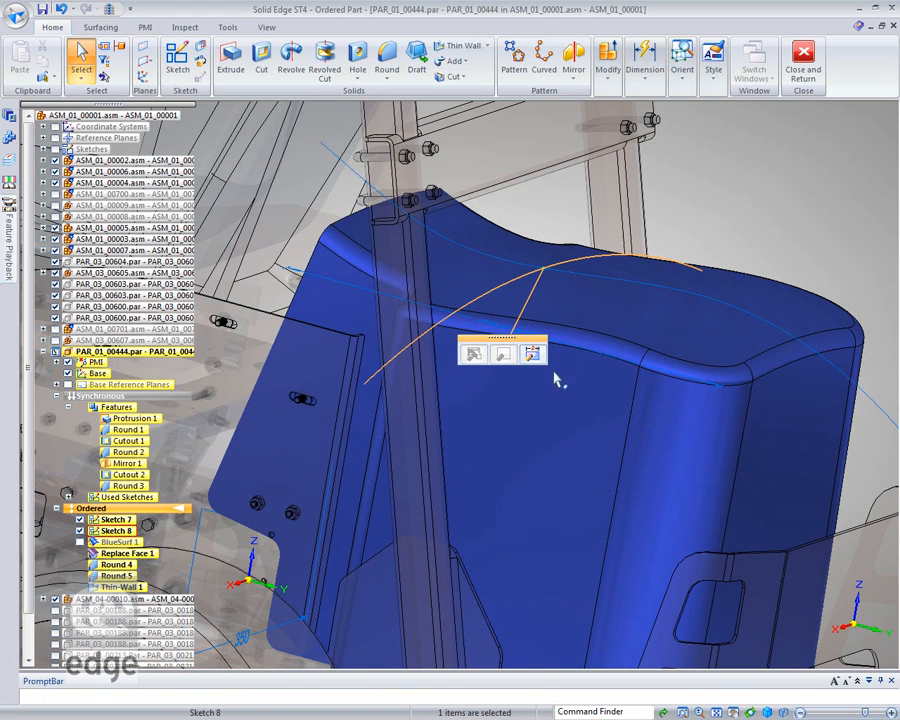
pyautogui.click(535, 355)
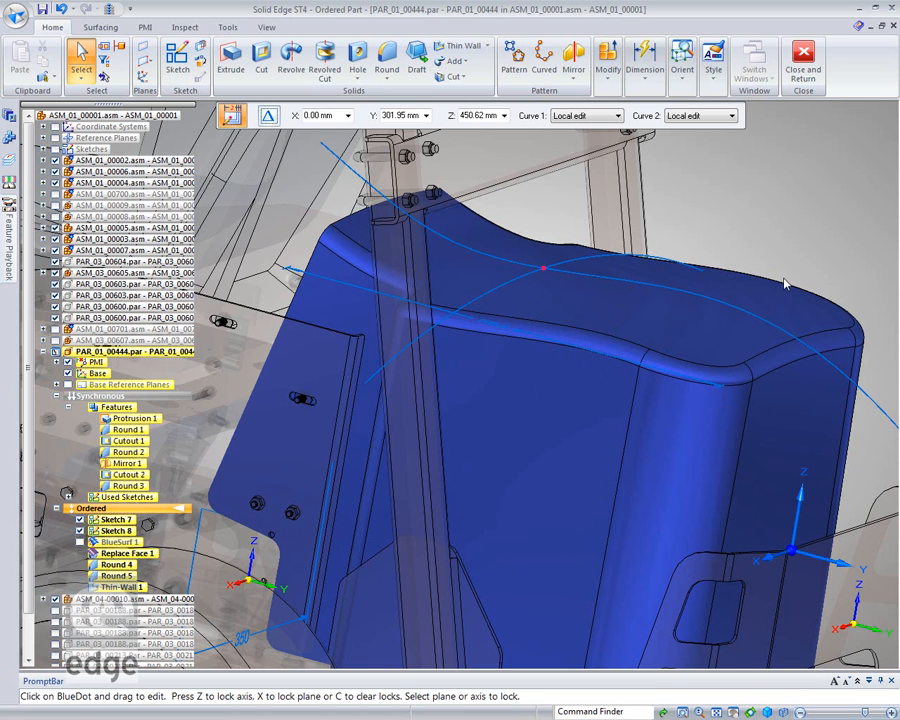
pyautogui.moveTo(800, 560); pyautogui.dragTo(800, 210)
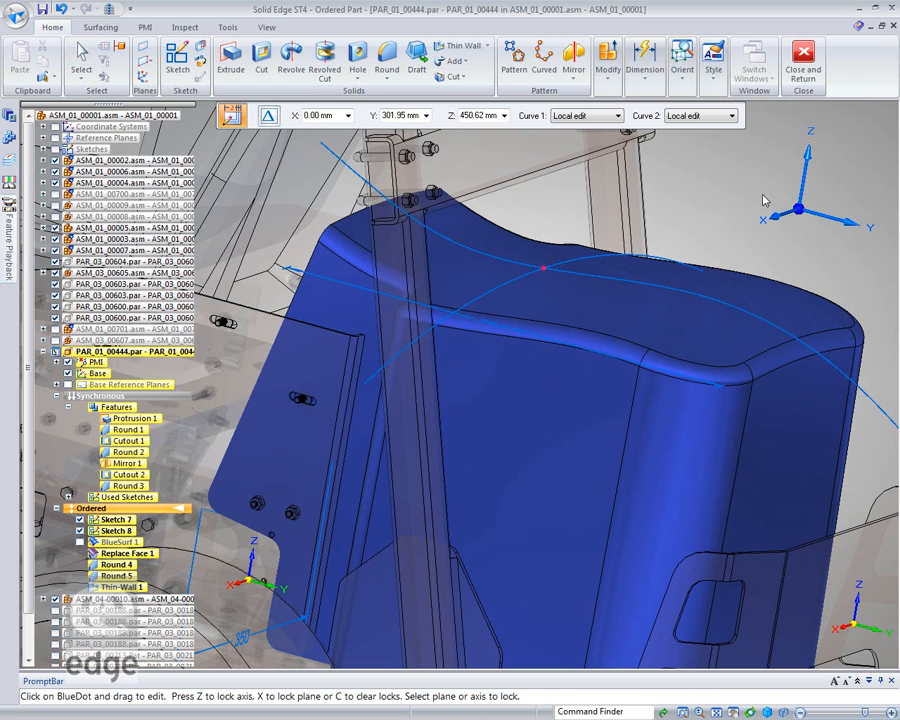
pyautogui.click(843, 181)
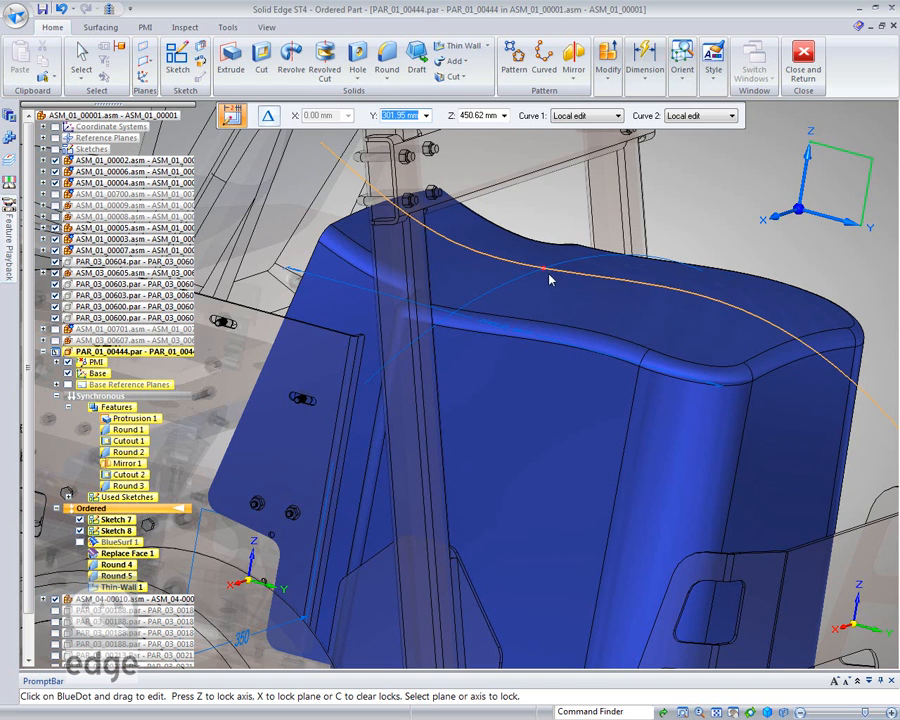
# Set Curve 1 and Curve 2 to Shape edit and move the BlueDot to about Y 235 mm, Z 459 mm.
pyautogui.click(619, 117)
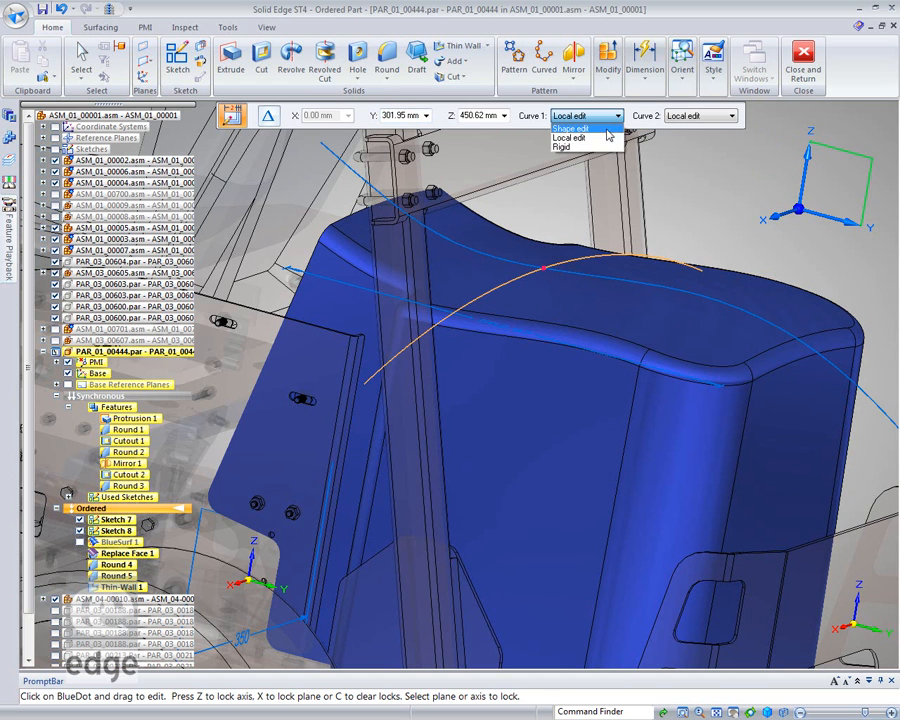
pyautogui.click(593, 131)
pyautogui.click(732, 116)
pyautogui.click(717, 130)
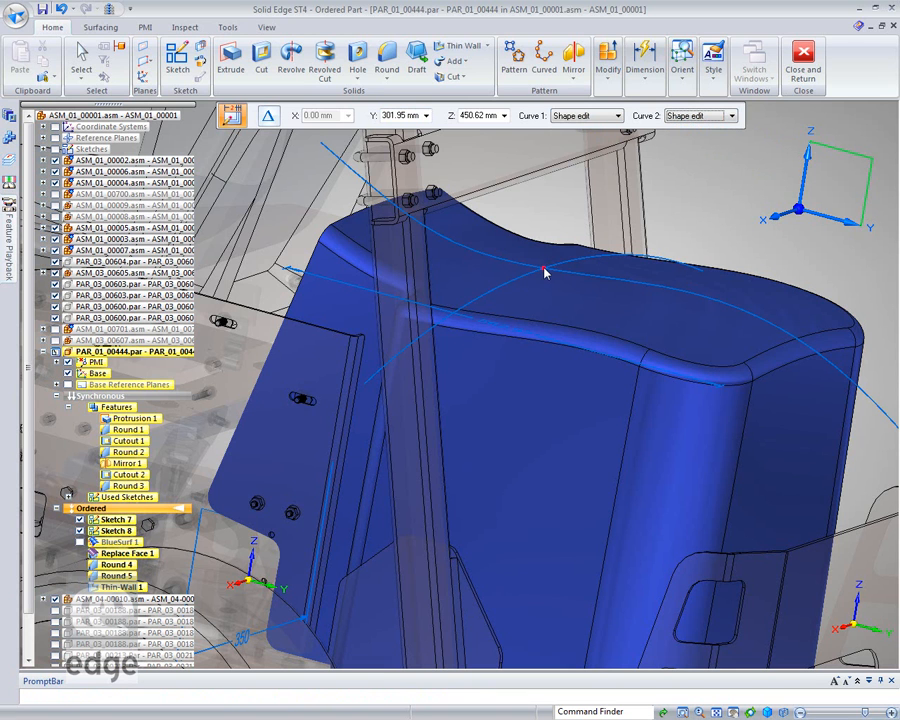
pyautogui.moveTo(546, 268); pyautogui.dragTo(493, 249)
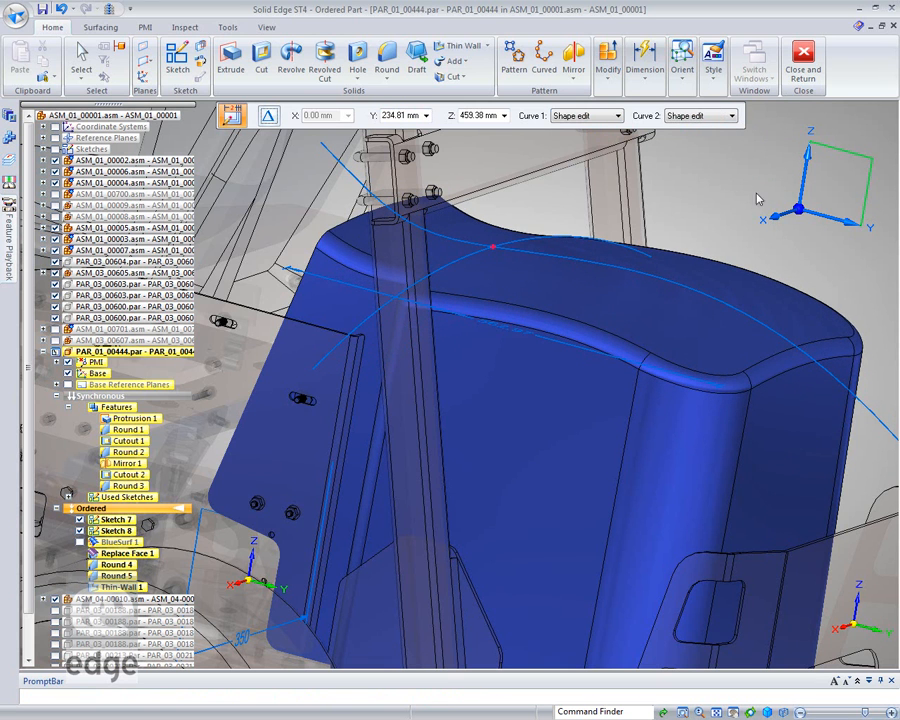
pyautogui.click(717, 180)
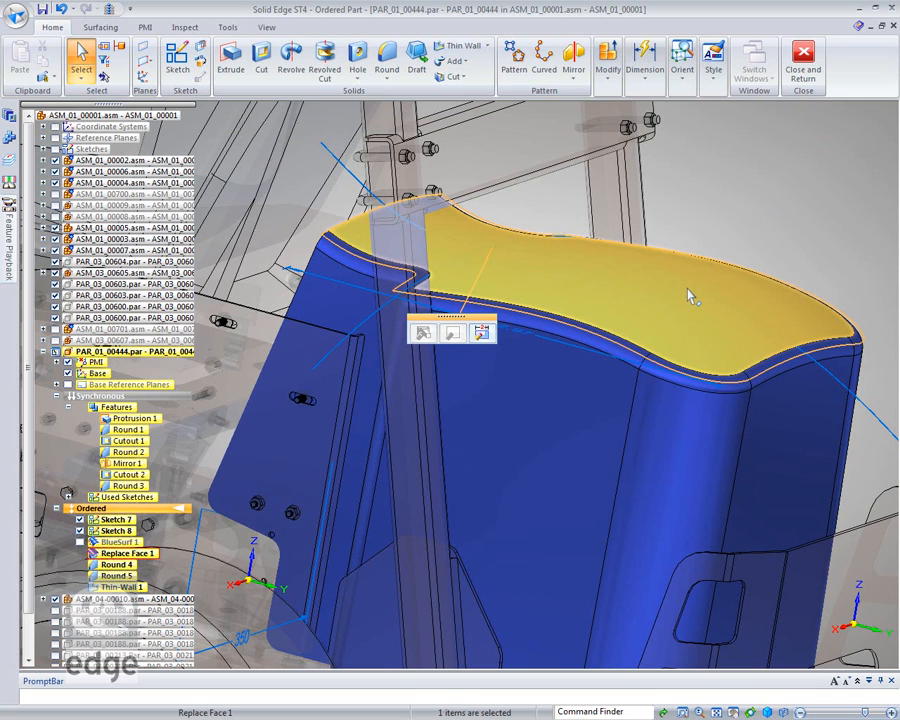
# Open the Sketch 7 lengthwise curve for dynamic editing with Local Edit and pull the edit point behind the BlueDot down to lower the cover's top.
pyautogui.click(858, 390)
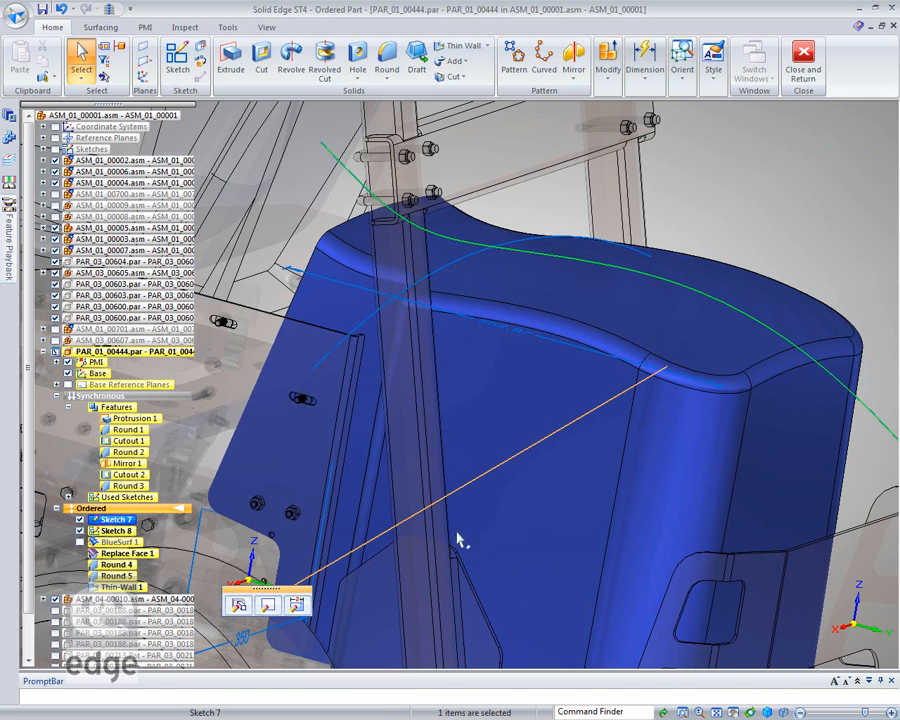
pyautogui.click(298, 605)
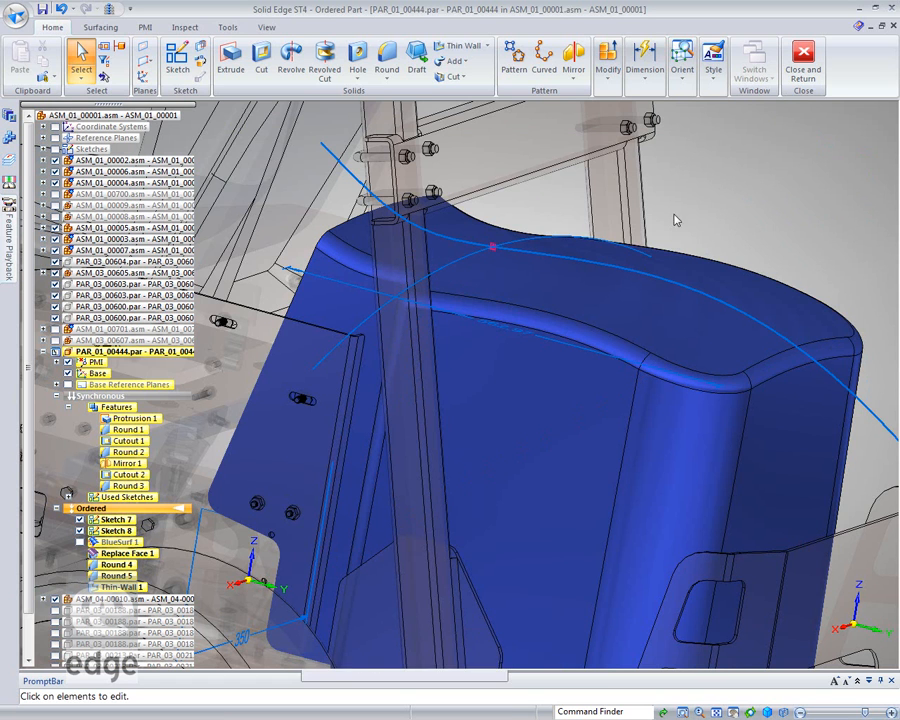
pyautogui.click(733, 305)
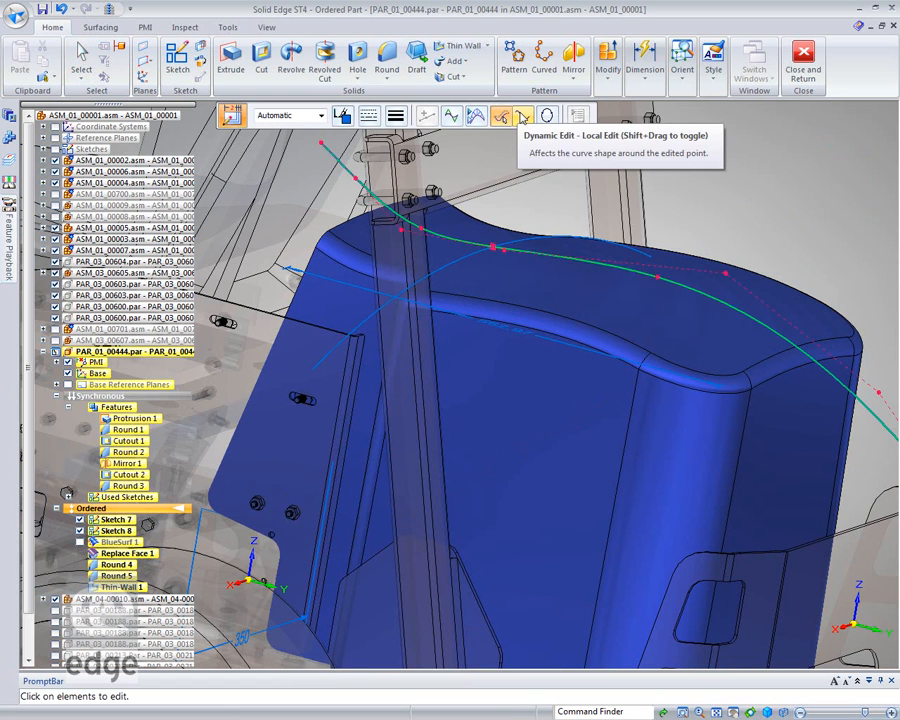
pyautogui.click(522, 116)
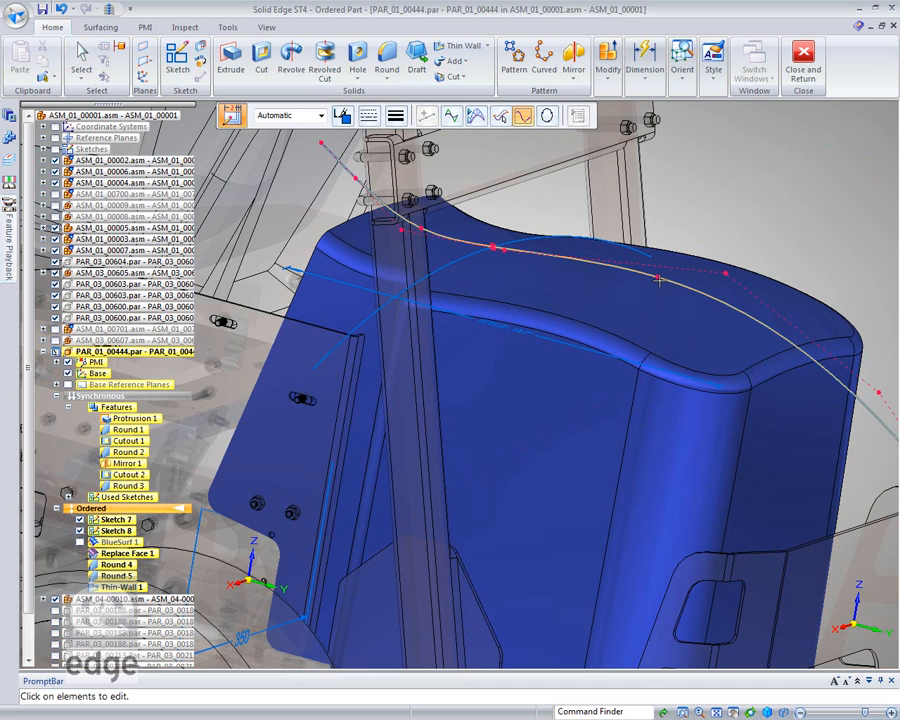
pyautogui.moveTo(659, 289); pyautogui.dragTo(653, 326)
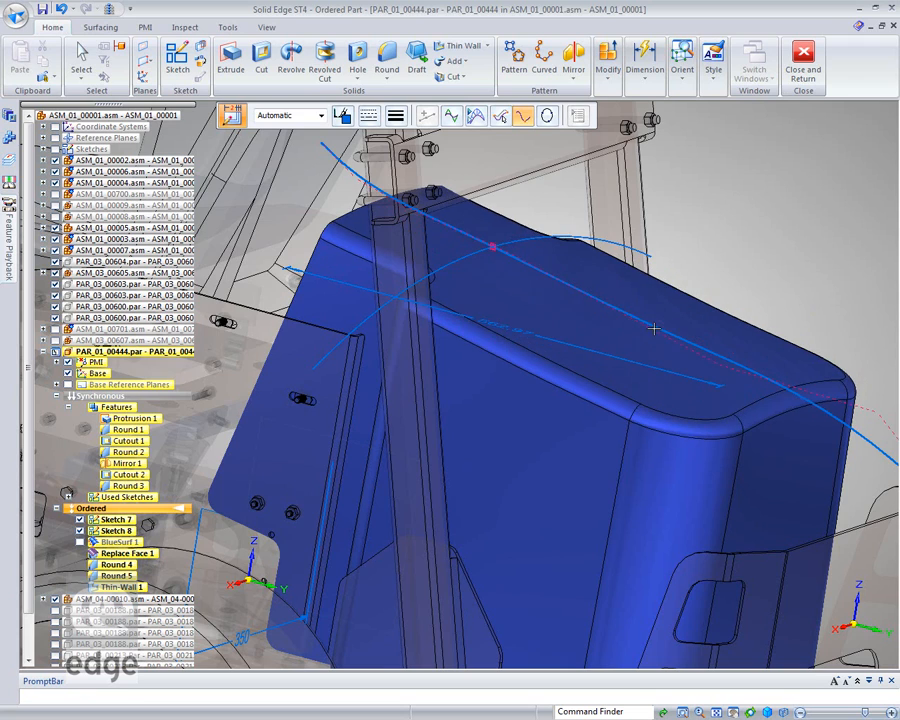
pyautogui.press('Escape')
pyautogui.moveTo(781, 205)
pyautogui.mouseDown(button='middle')
pyautogui.moveTo(852, 159)
pyautogui.moveTo(836, 181)
pyautogui.moveTo(777, 195)
pyautogui.mouseUp(button='middle')
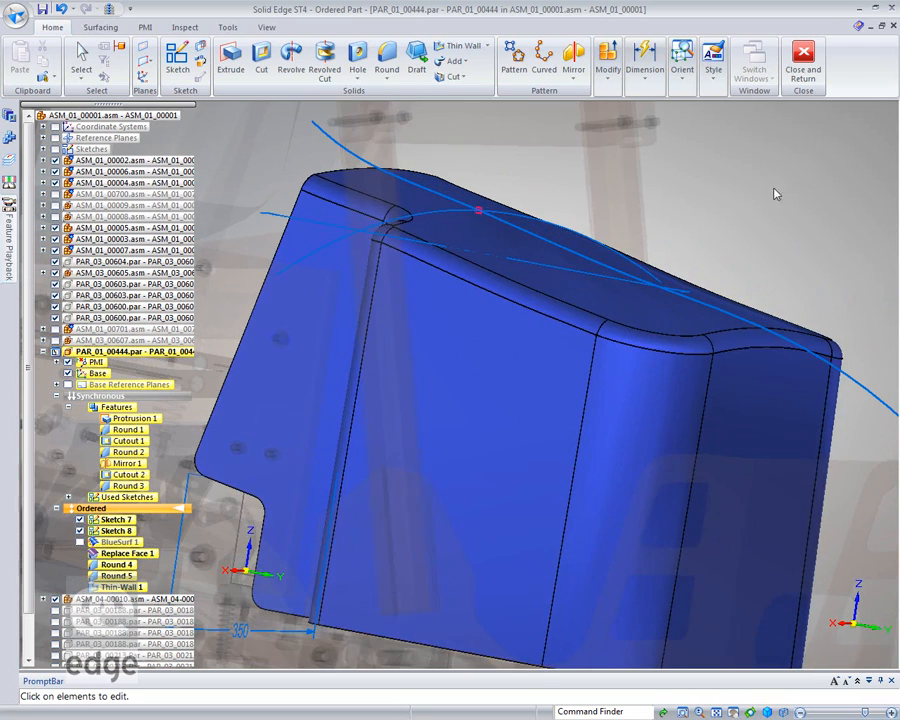
# Reshape the lengthwise top curve of Sketch 7 by pulling its point near the cover's rear upward to bulge the top surface.
pyautogui.click(685, 303)
pyautogui.moveTo(697, 313); pyautogui.dragTo(714, 263)
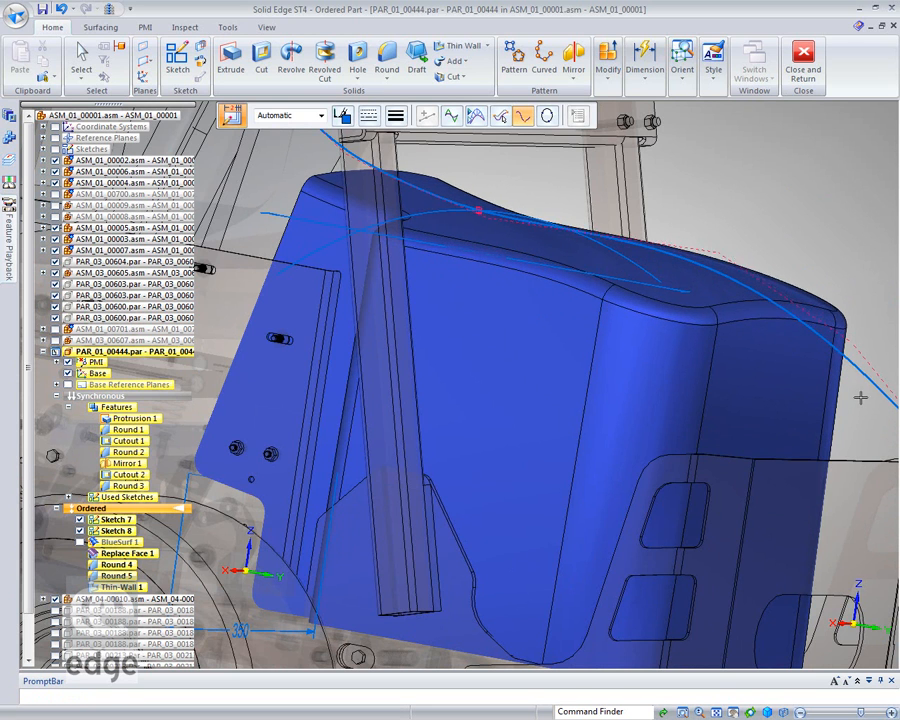
pyautogui.press('Escape')
pyautogui.moveTo(818, 189)
pyautogui.mouseDown(button='middle')
pyautogui.moveTo(822, 227)
pyautogui.moveTo(816, 195)
pyautogui.moveTo(806, 209)
pyautogui.moveTo(785, 210)
pyautogui.mouseUp(button='middle')
pyautogui.press('Escape')
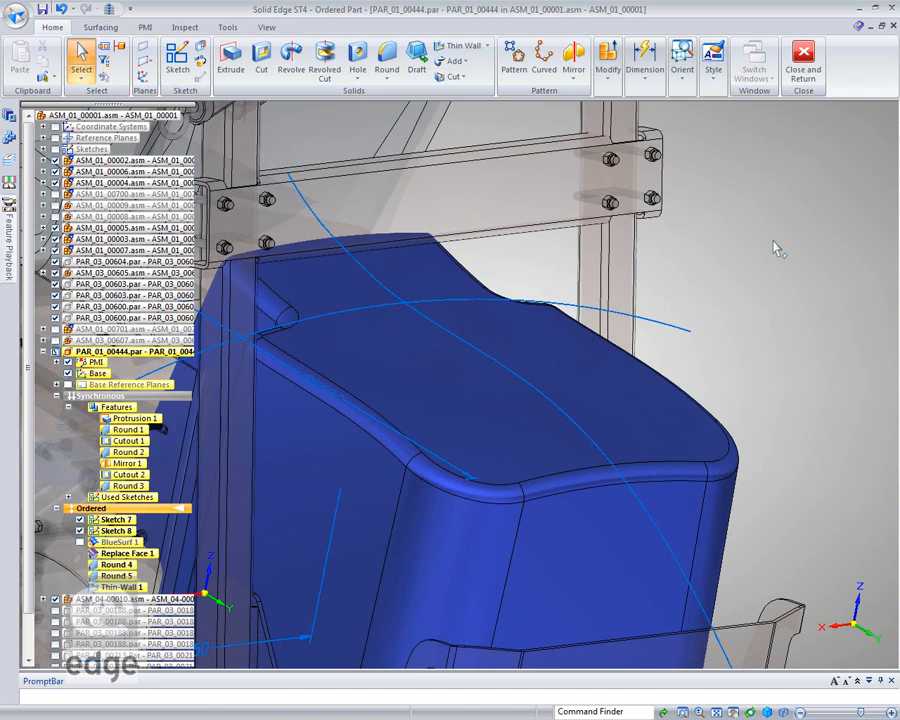
# Tilt the engine cover's rear face outward by about -19.73° around an axis at its lower end using the steering wheel.
pyautogui.middleClick(779, 247)
pyautogui.middleClick(779, 247)
pyautogui.moveTo(782, 241); pyautogui.dragTo(683, 422, button='middle')
pyautogui.click(616, 414)
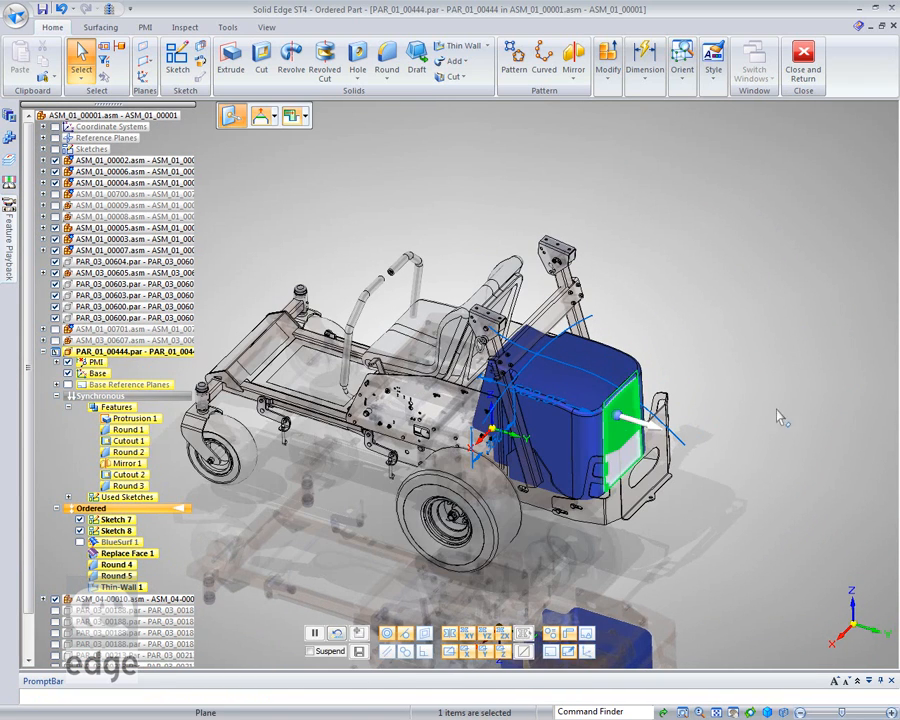
pyautogui.moveTo(620, 418); pyautogui.dragTo(633, 482)
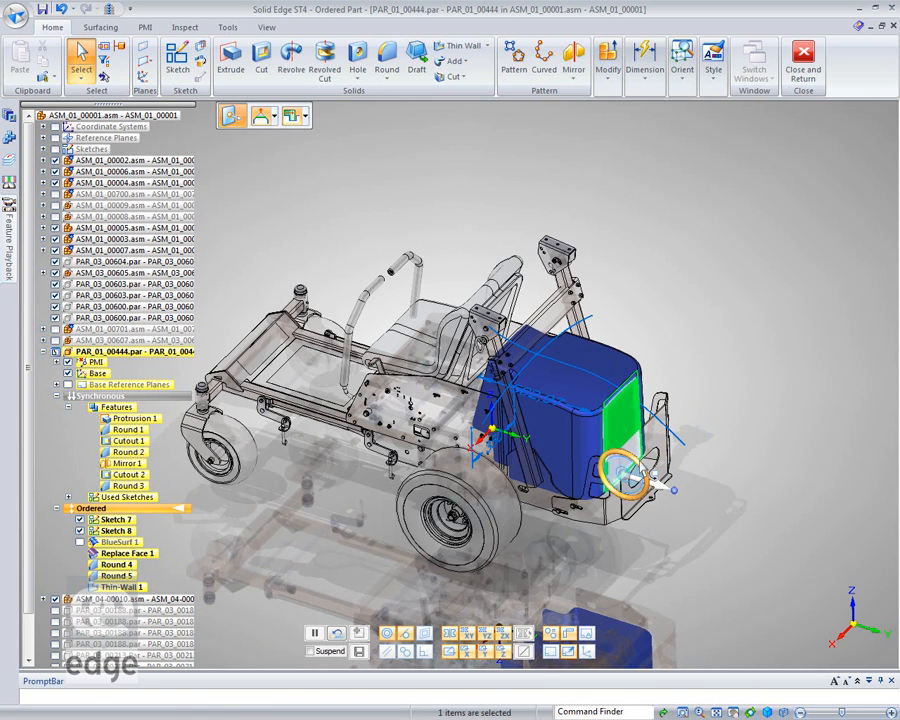
pyautogui.click(628, 480)
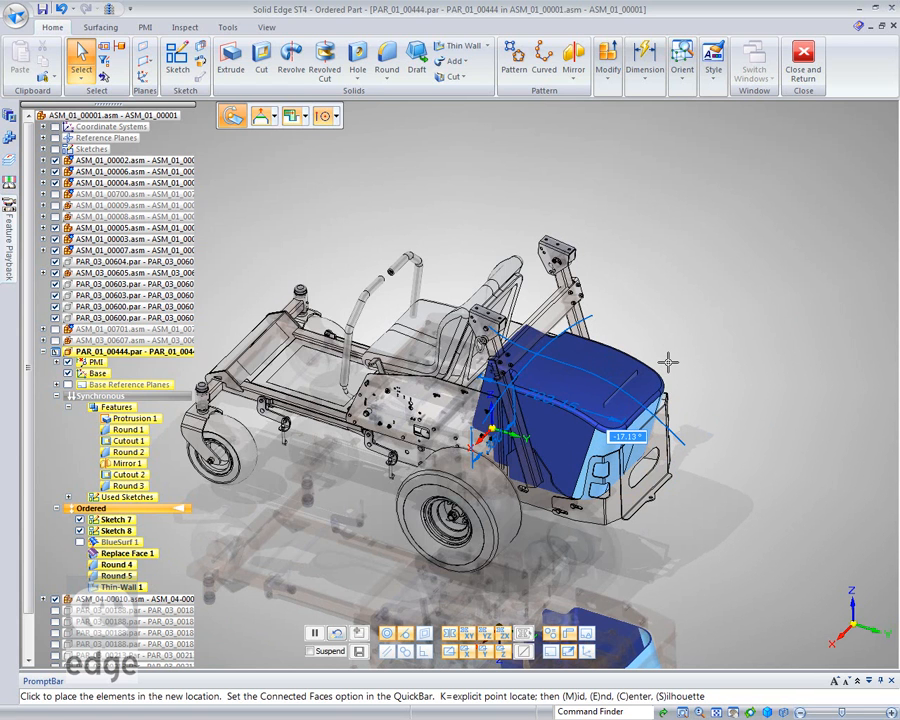
pyautogui.click(667, 362)
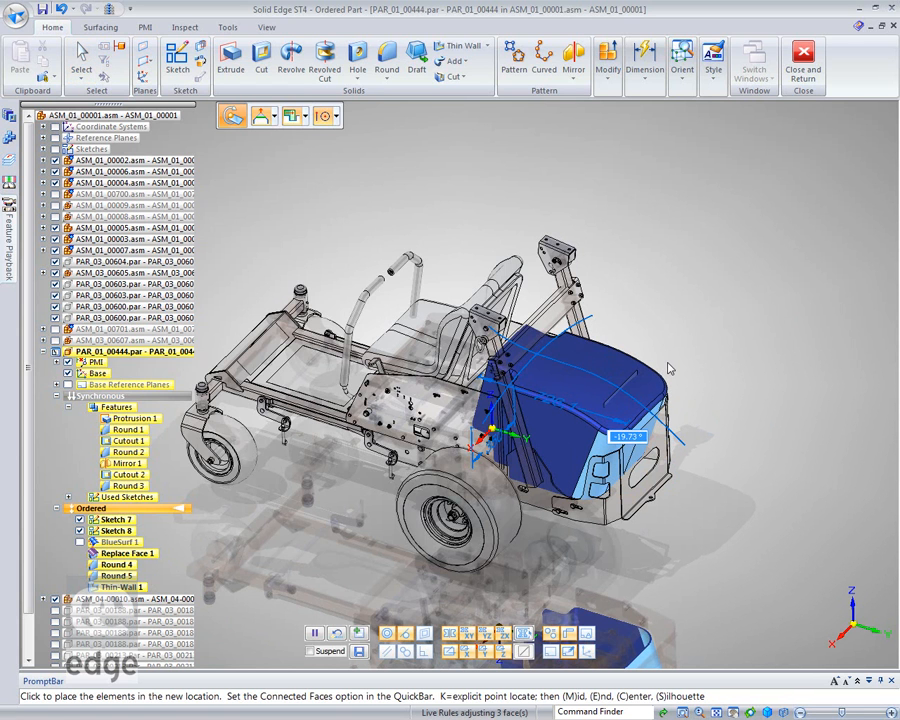
pyautogui.press('Return')
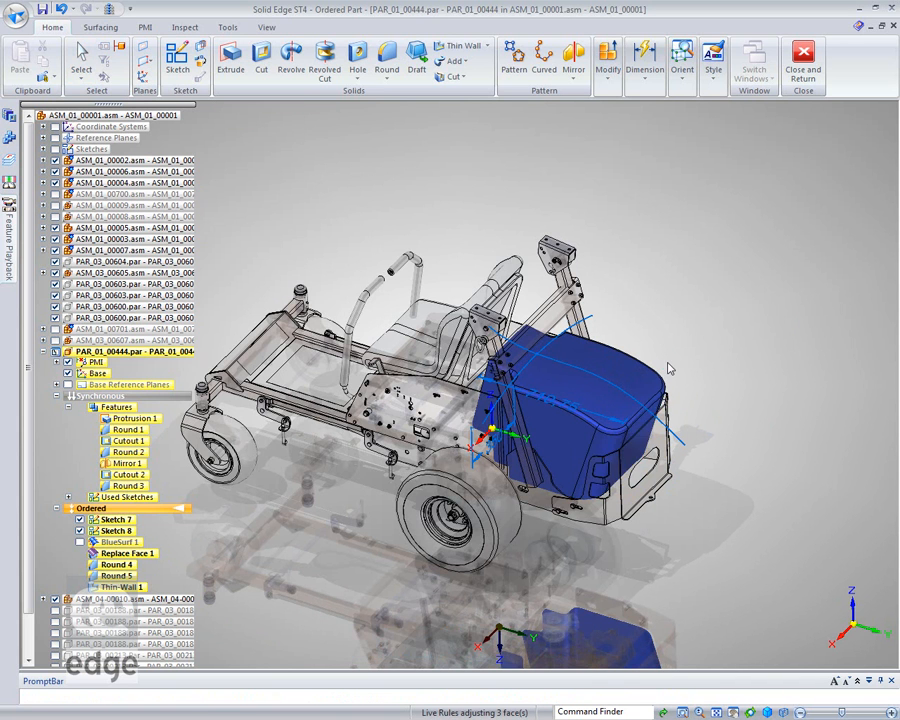
# Close the cover part, return to the ASM_01_00001.asm assembly, and examine the reshaped cover's fit from the side and rear.
pyautogui.click(802, 65)
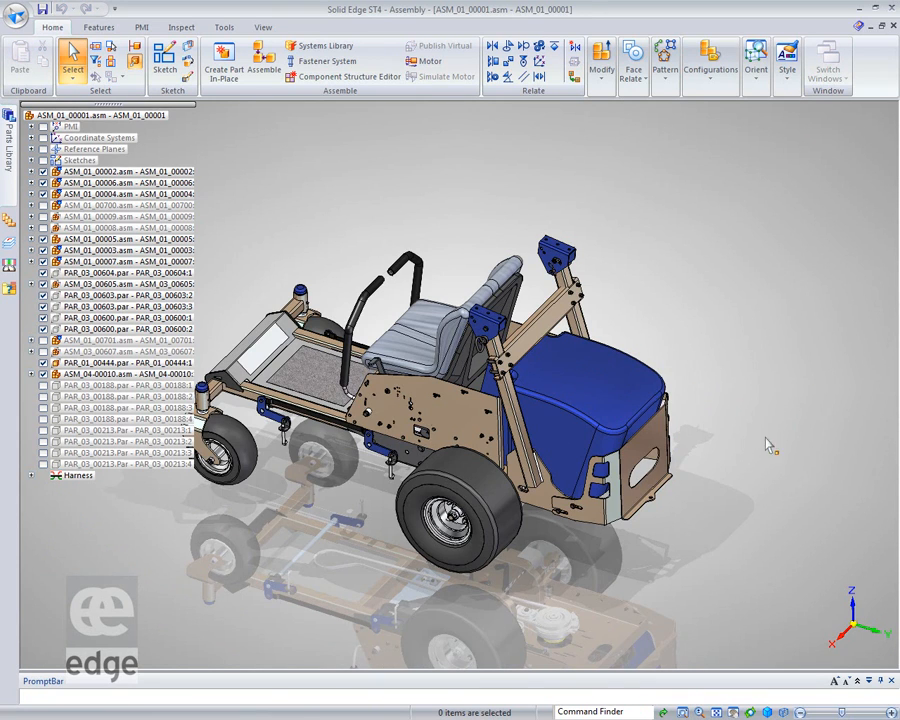
pyautogui.scroll(5, 591, 541)
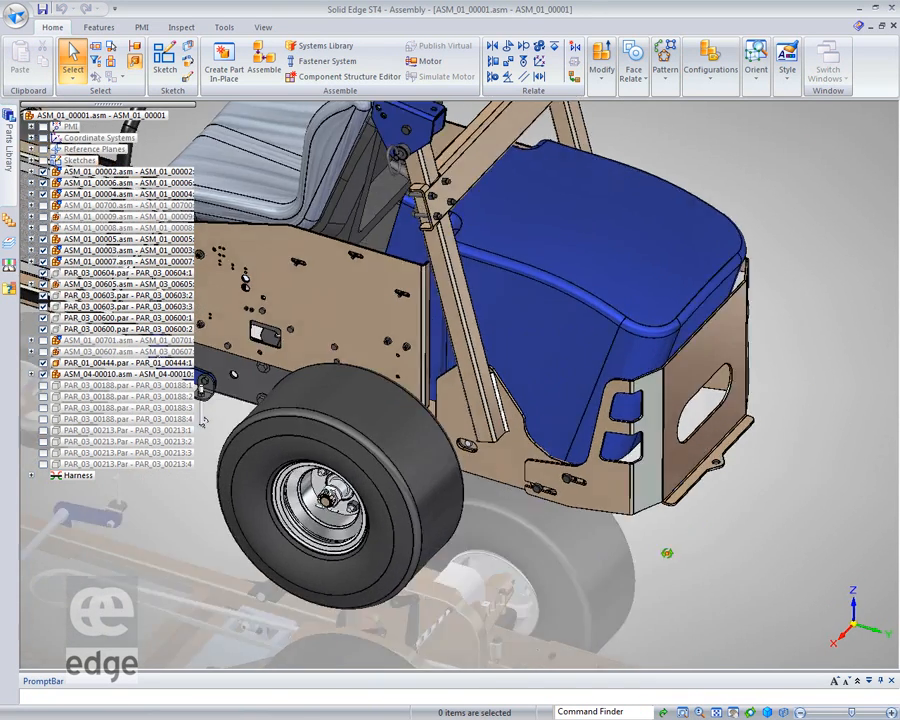
pyautogui.moveTo(667, 553); pyautogui.dragTo(470, 505, button='middle')
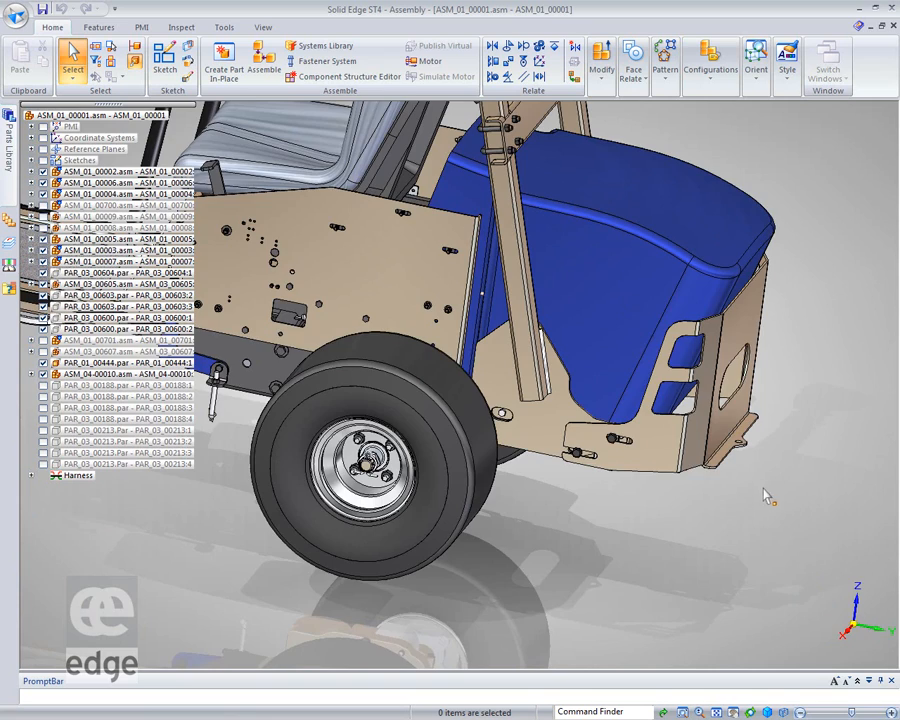
pyautogui.moveTo(749, 500); pyautogui.dragTo(707, 518, button='middle')
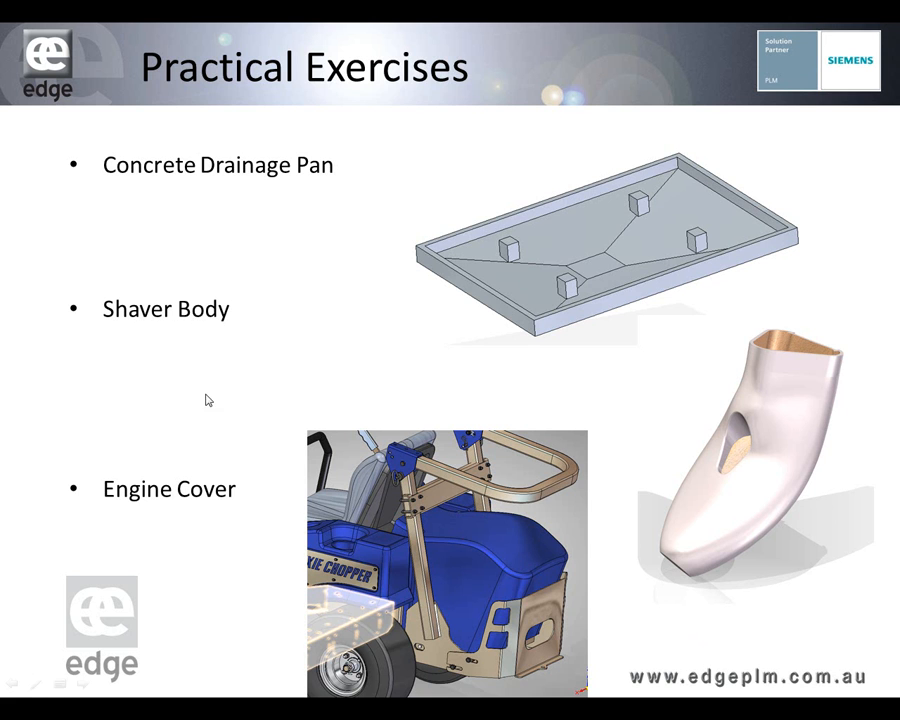
pyautogui.click(561, 427)
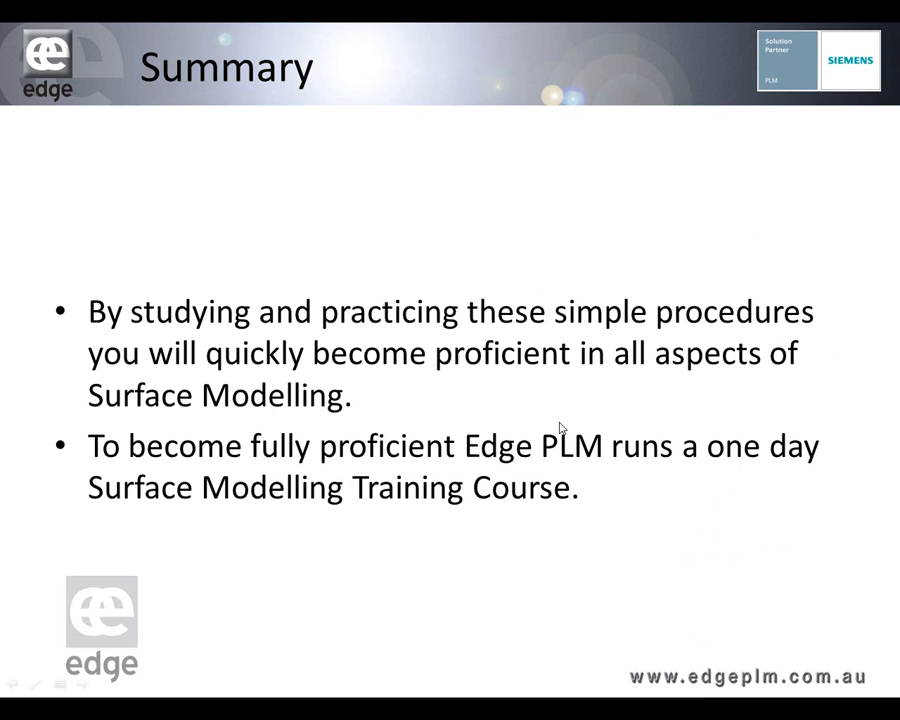